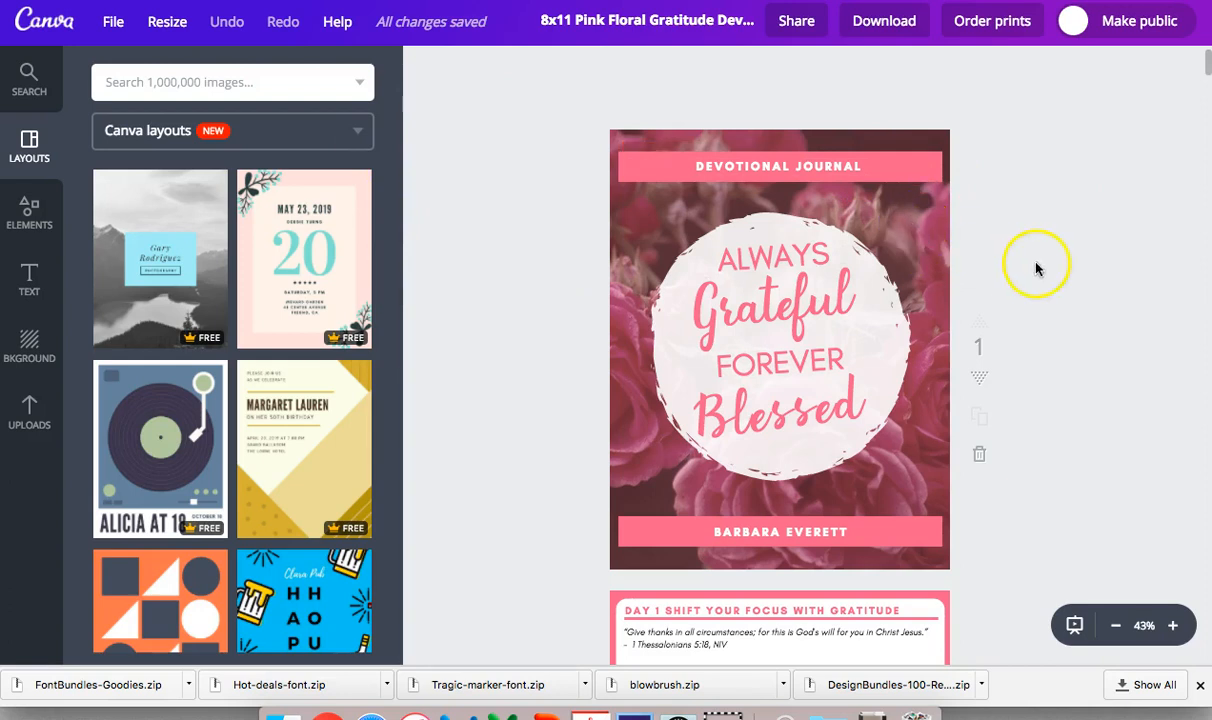
- Scroll through the pink floral devotional's cover, Day 1 page and lined journal page
scroll(1091, 350, "down", 1)
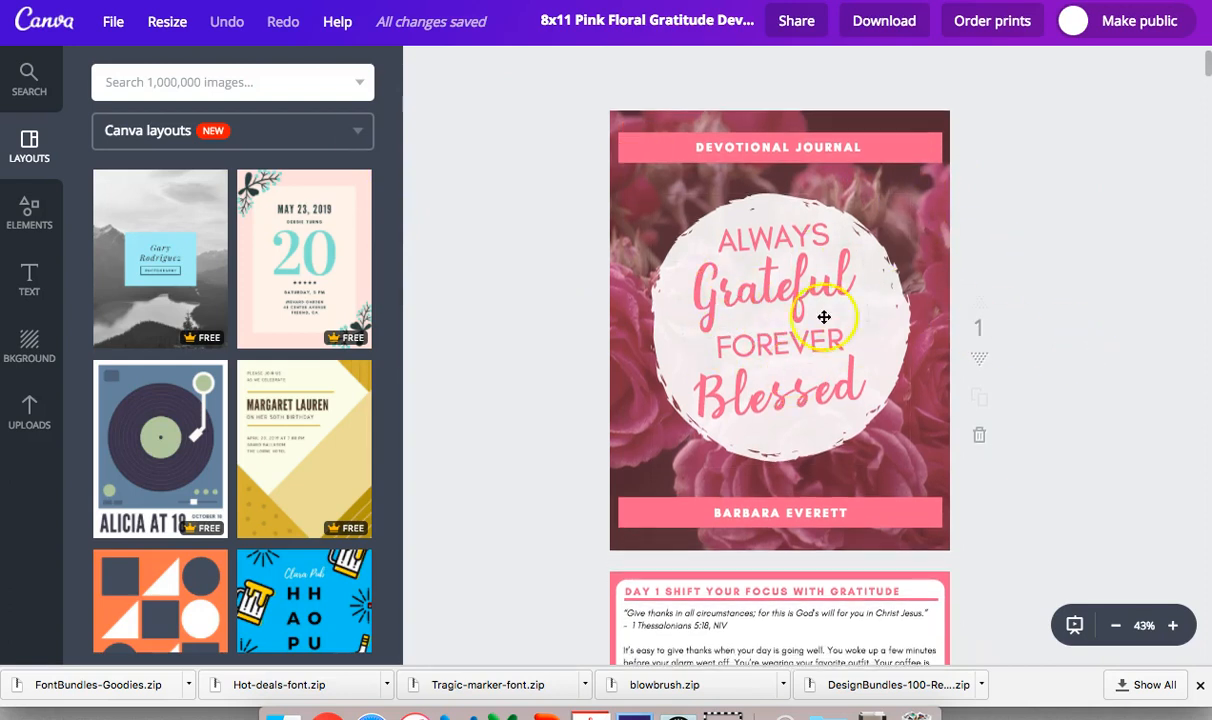
scroll(1036, 260, "down", 2)
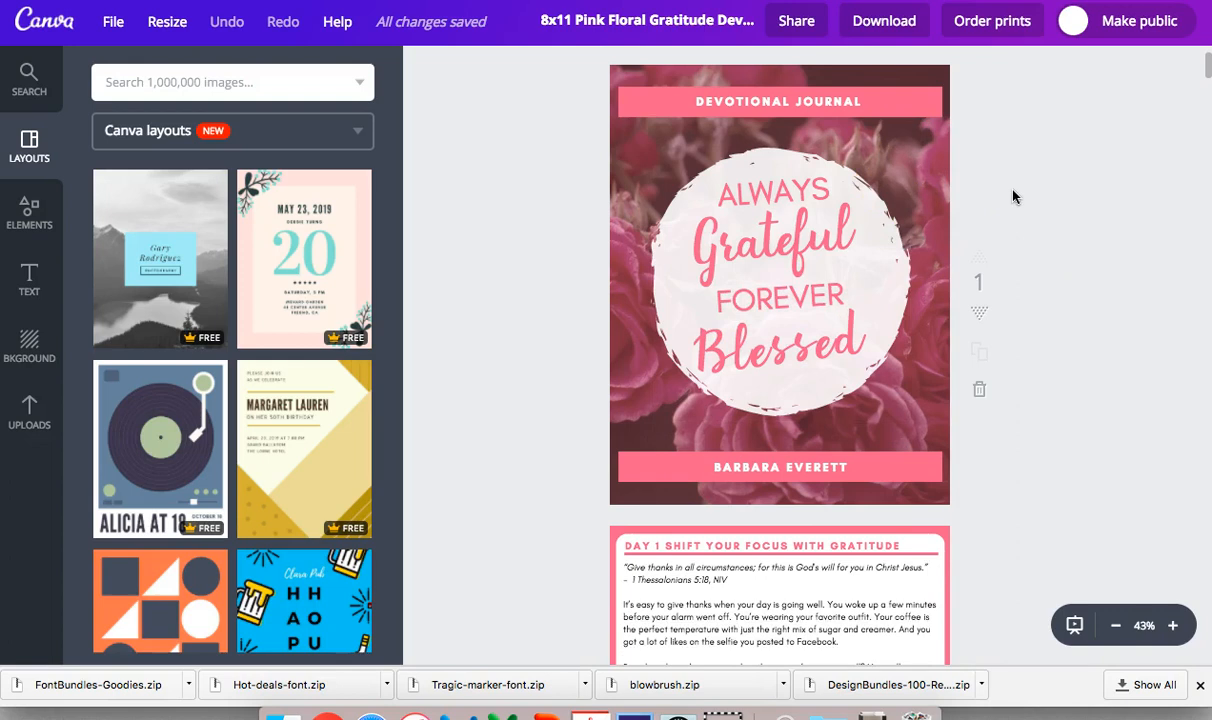
scroll(1035, 170, "down", 1)
scroll(1035, 172, "down", 5)
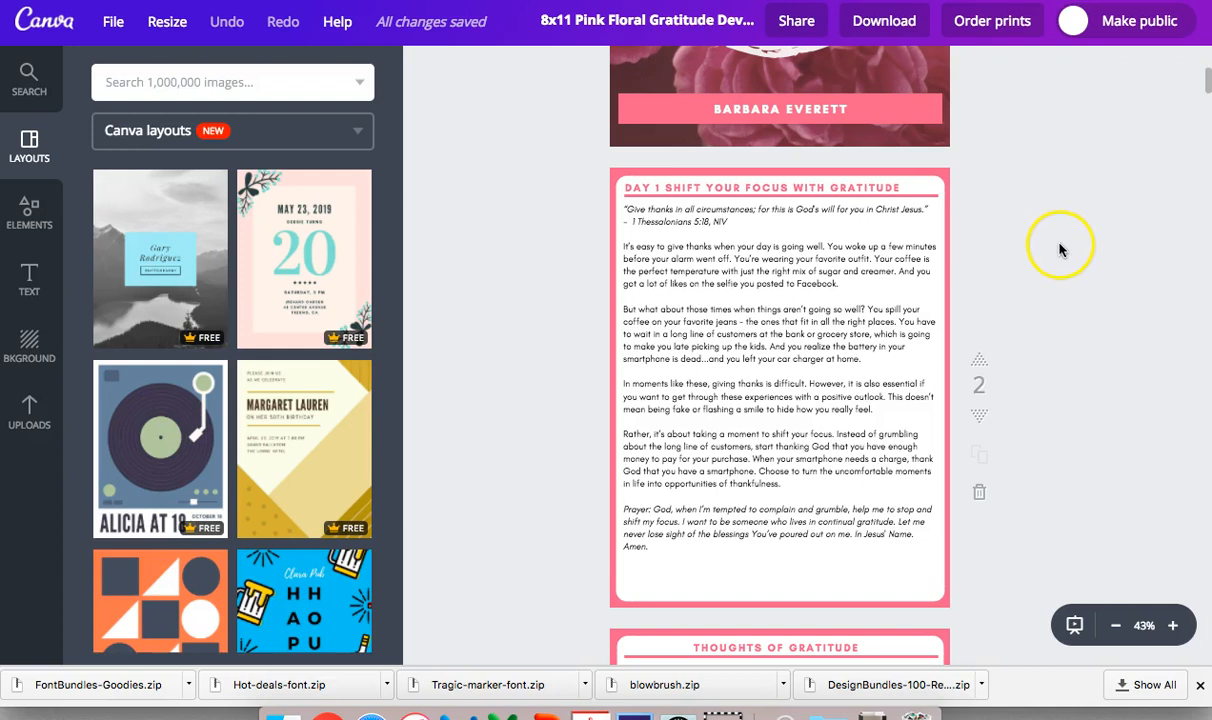
scroll(1000, 245, "down", 1)
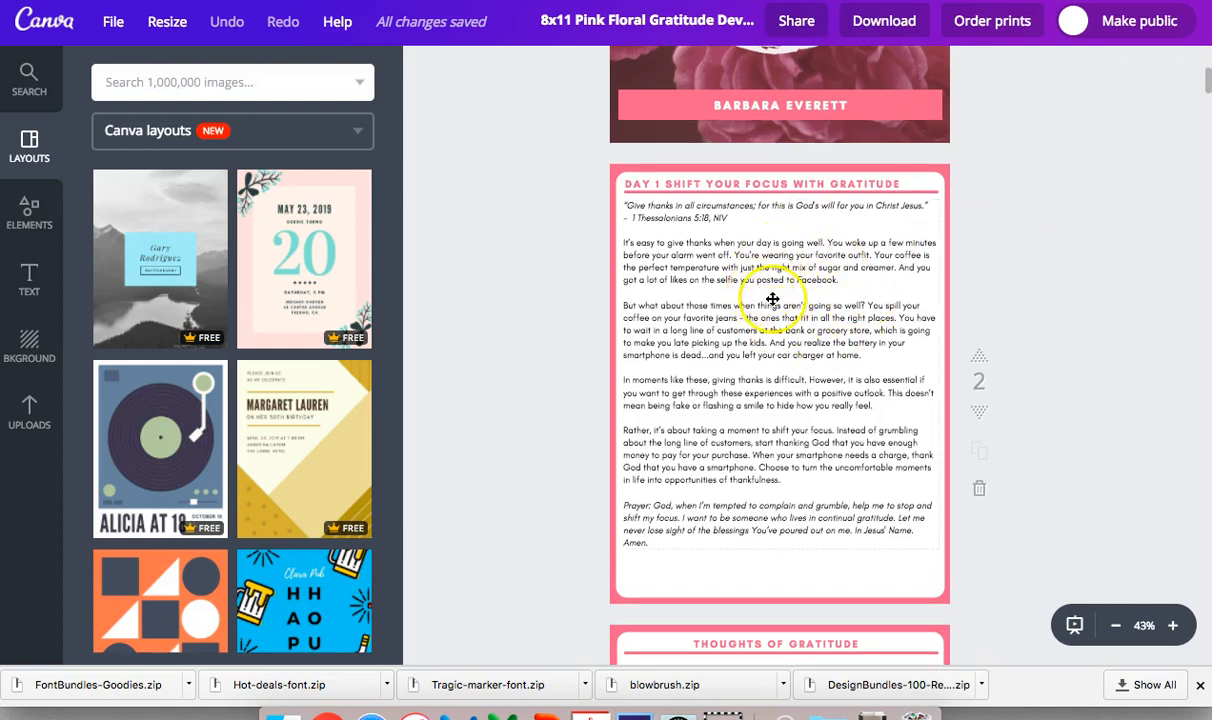
scroll(782, 298, "down", 5)
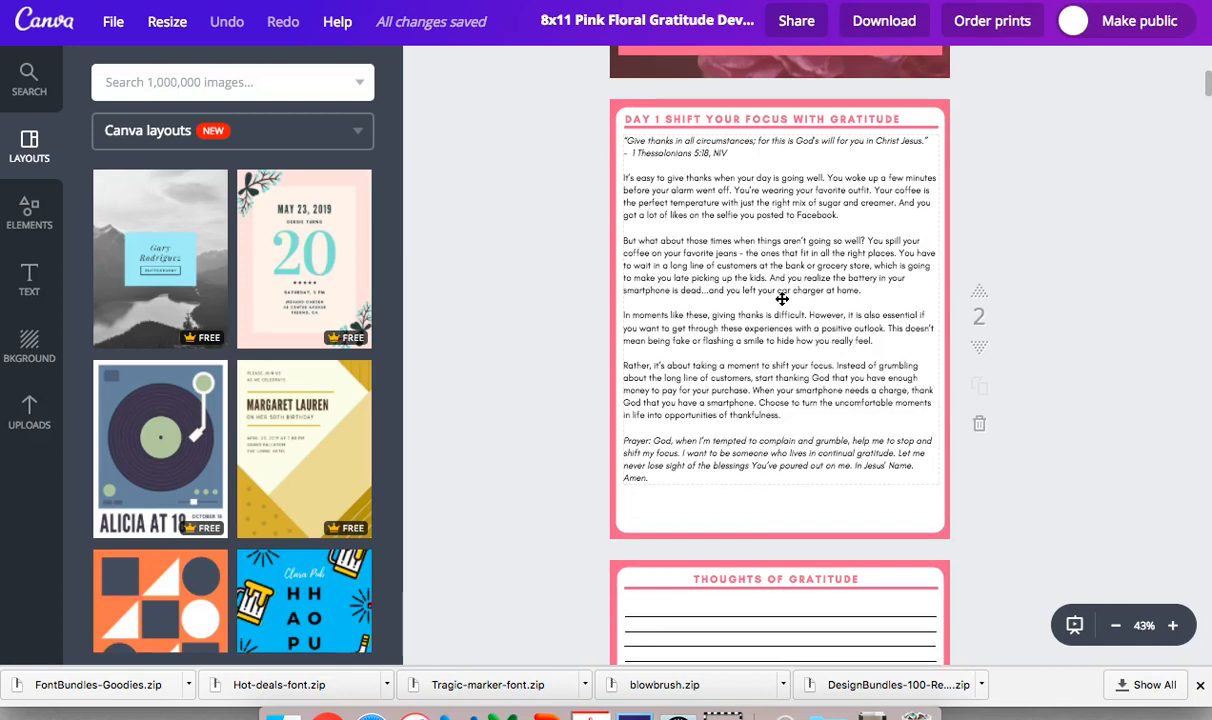
scroll(782, 298, "down", 8)
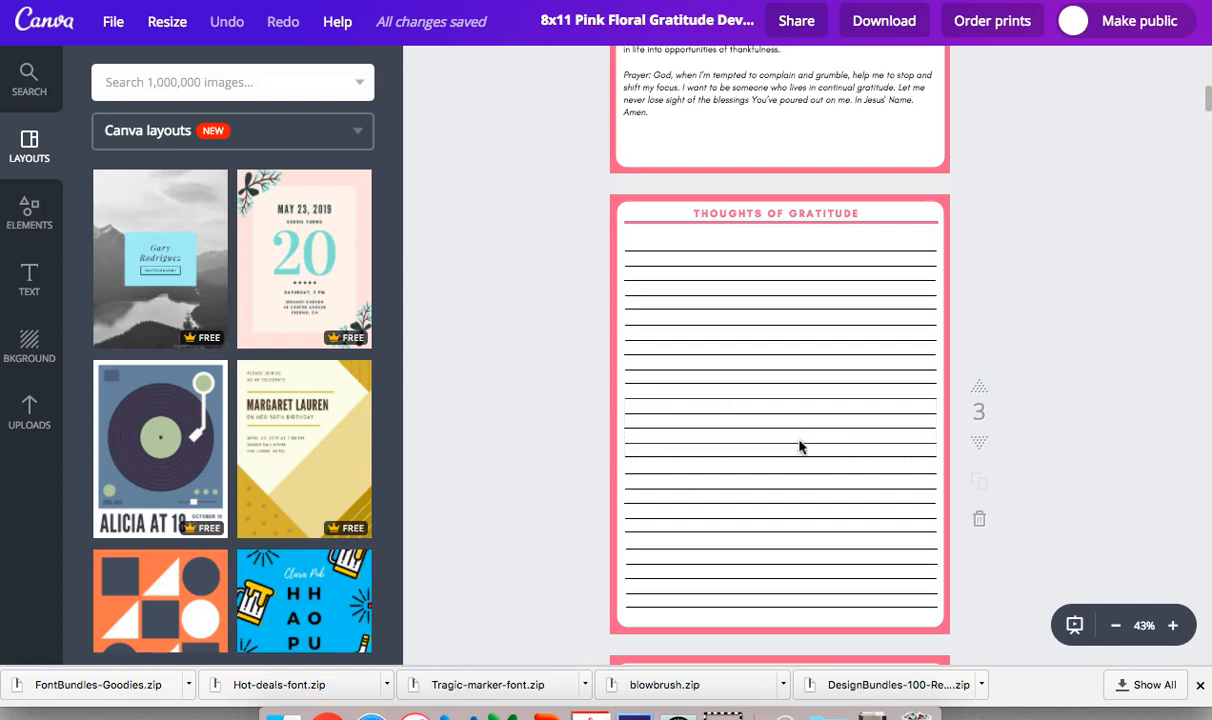
scroll(1036, 311, "up", 15)
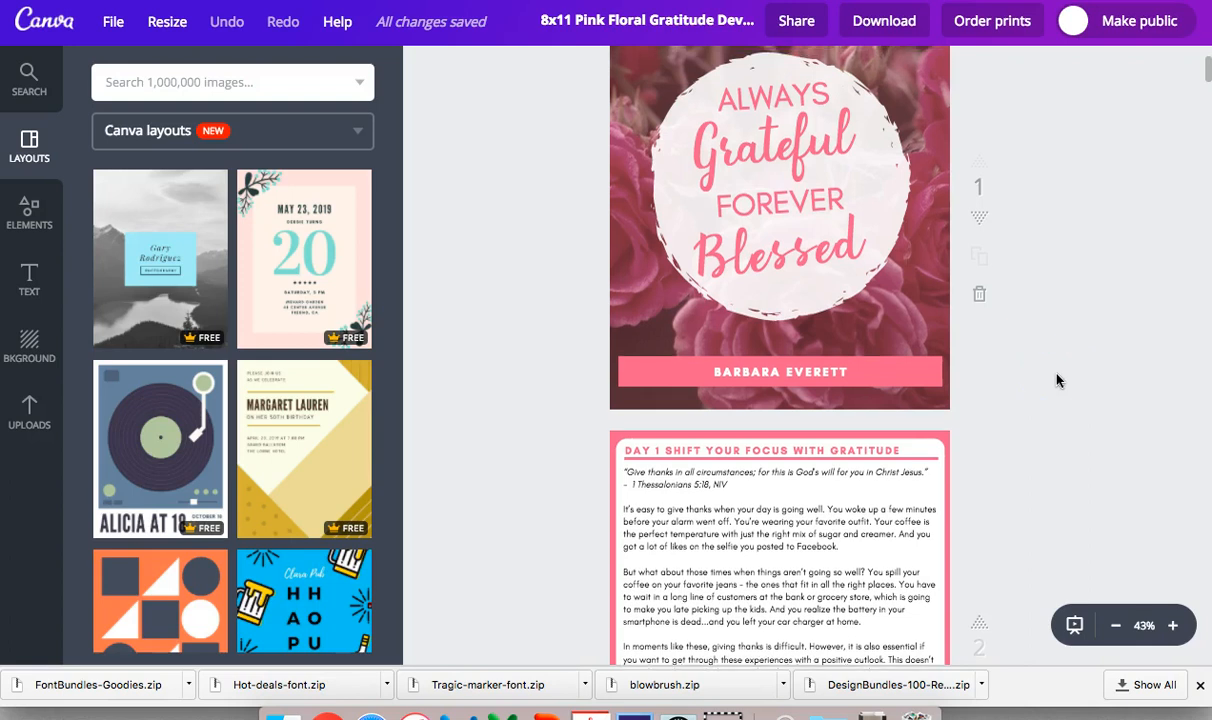
scroll(1057, 380, "up", 3)
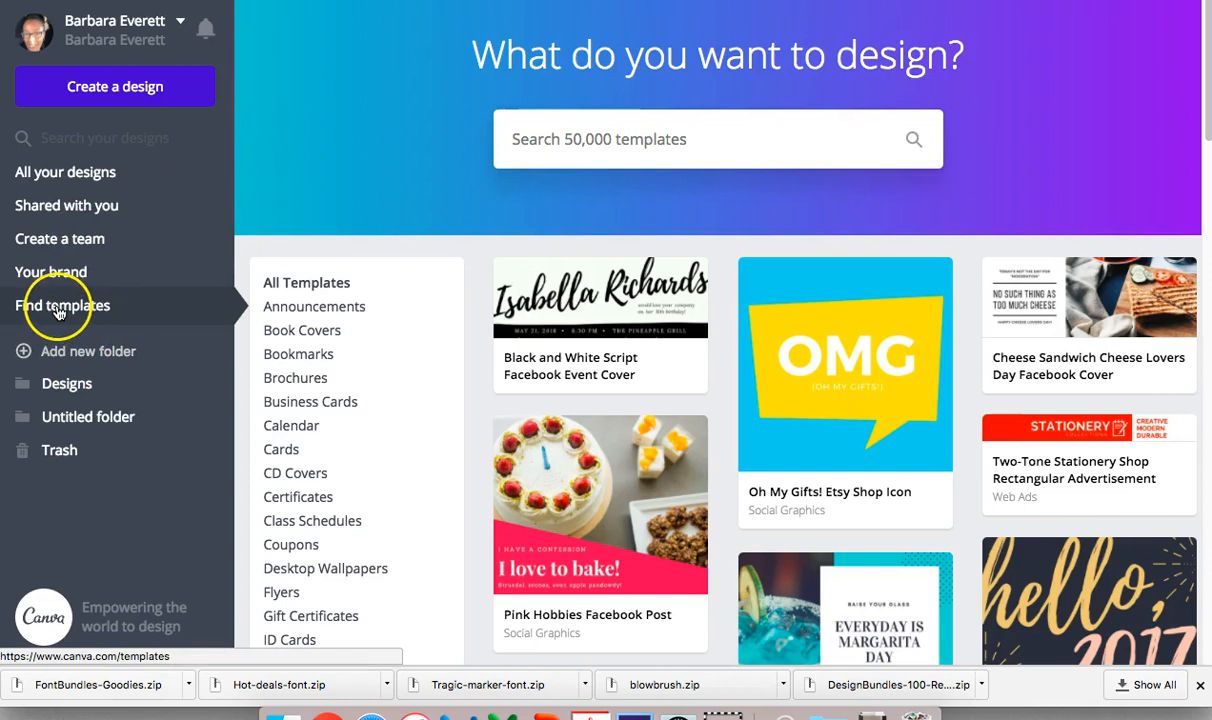
scroll(352, 365, "down", 5)
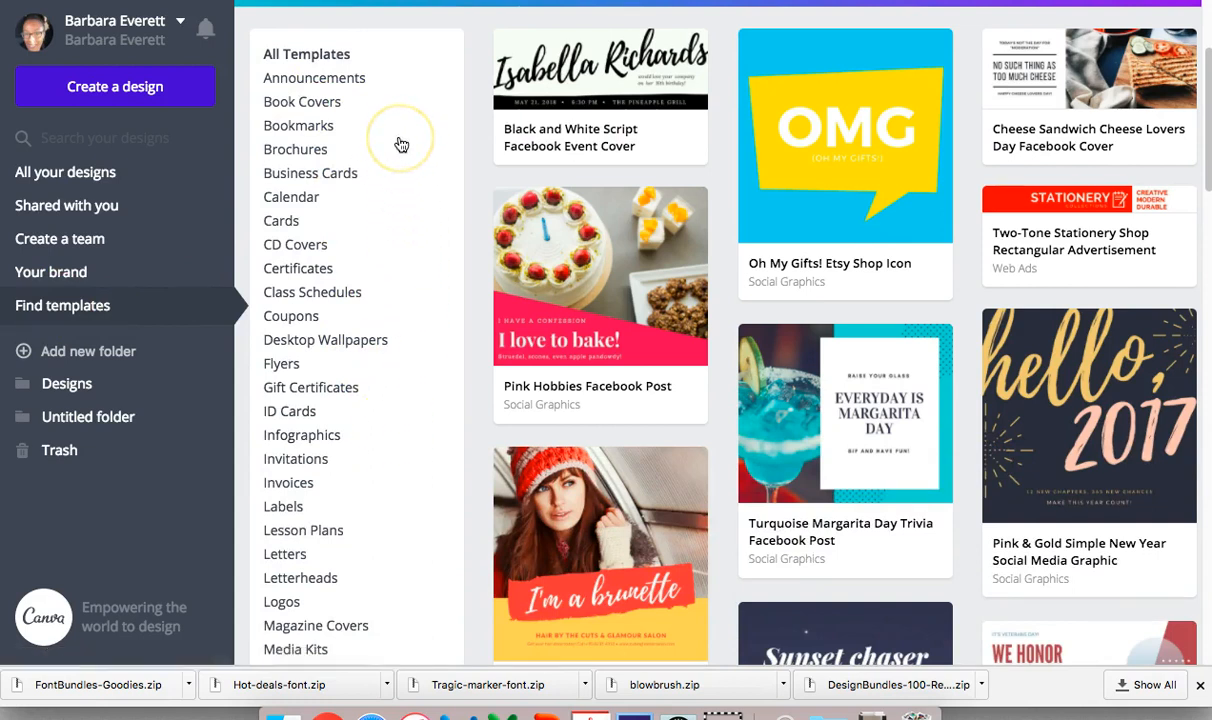
left_click(409, 265)
scroll(411, 246, "down", 3)
scroll(411, 246, "down", 5)
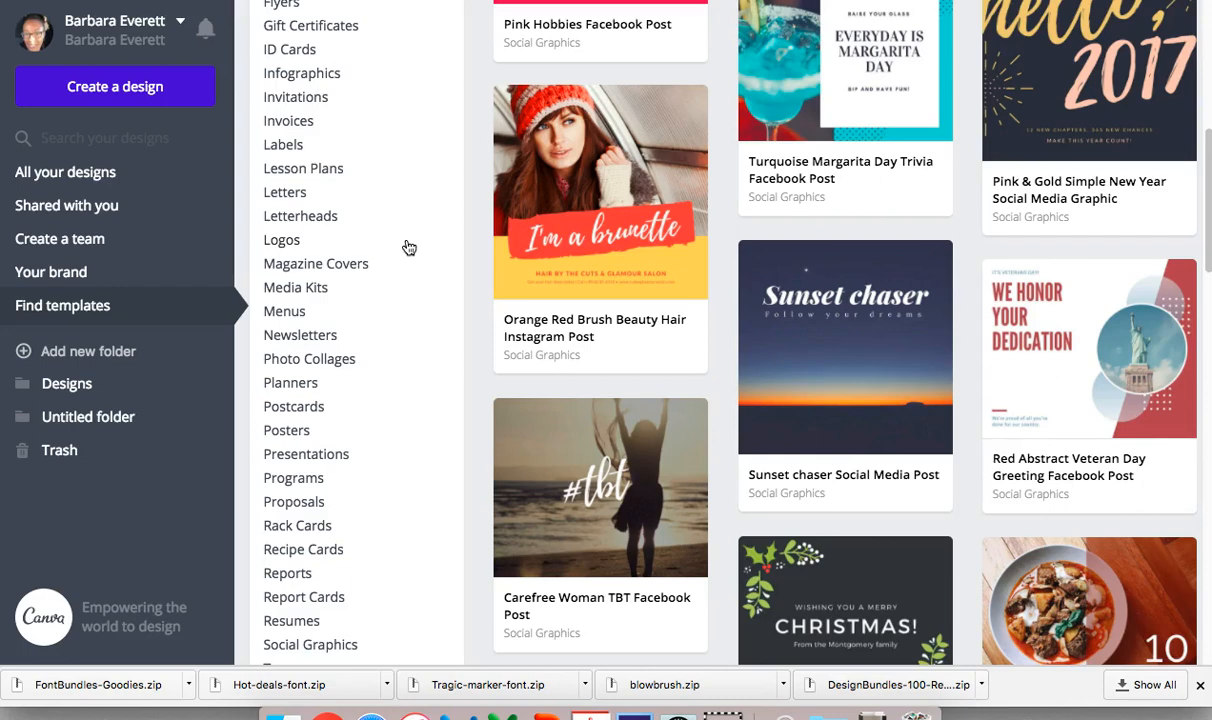
scroll(409, 247, "down", 1)
scroll(409, 247, "up", 1)
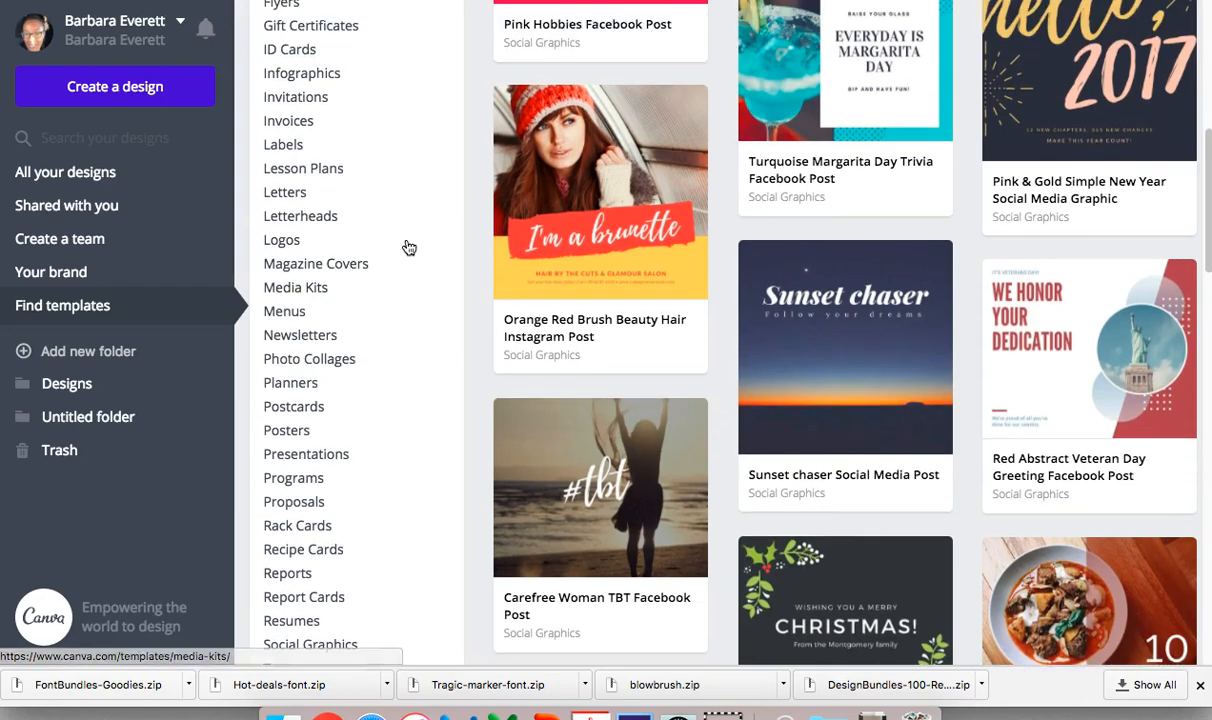
scroll(409, 247, "up", 2)
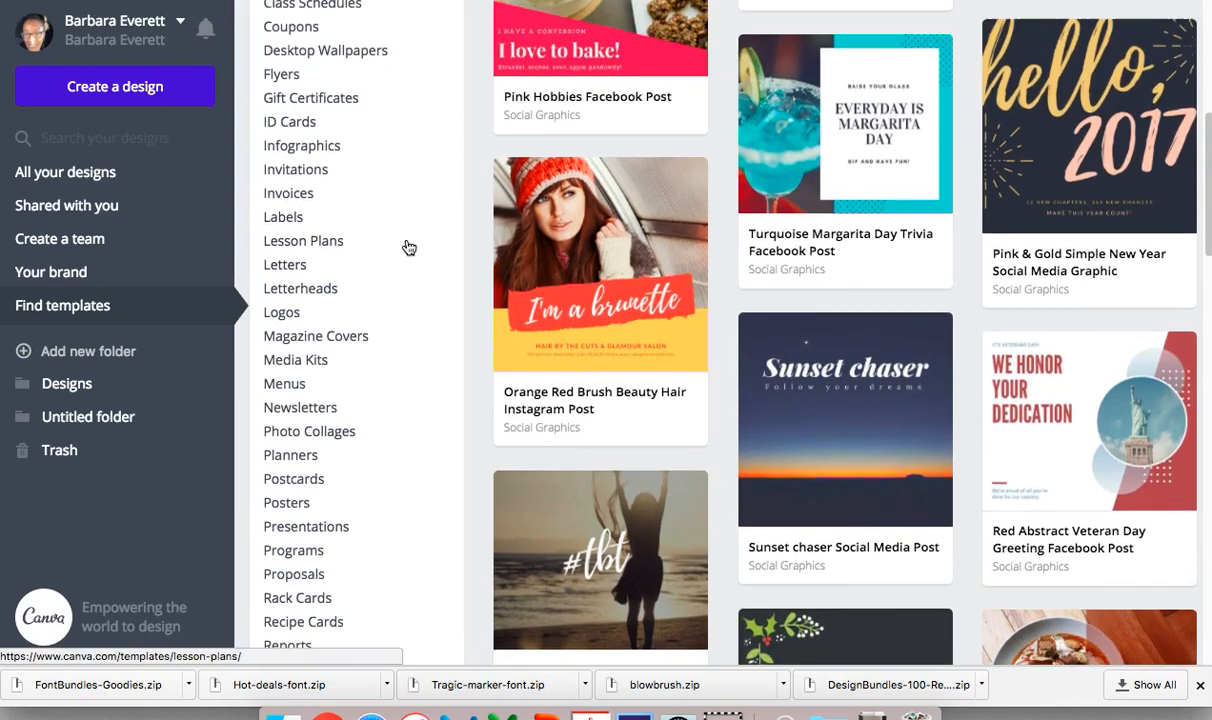
scroll(409, 247, "down", 2)
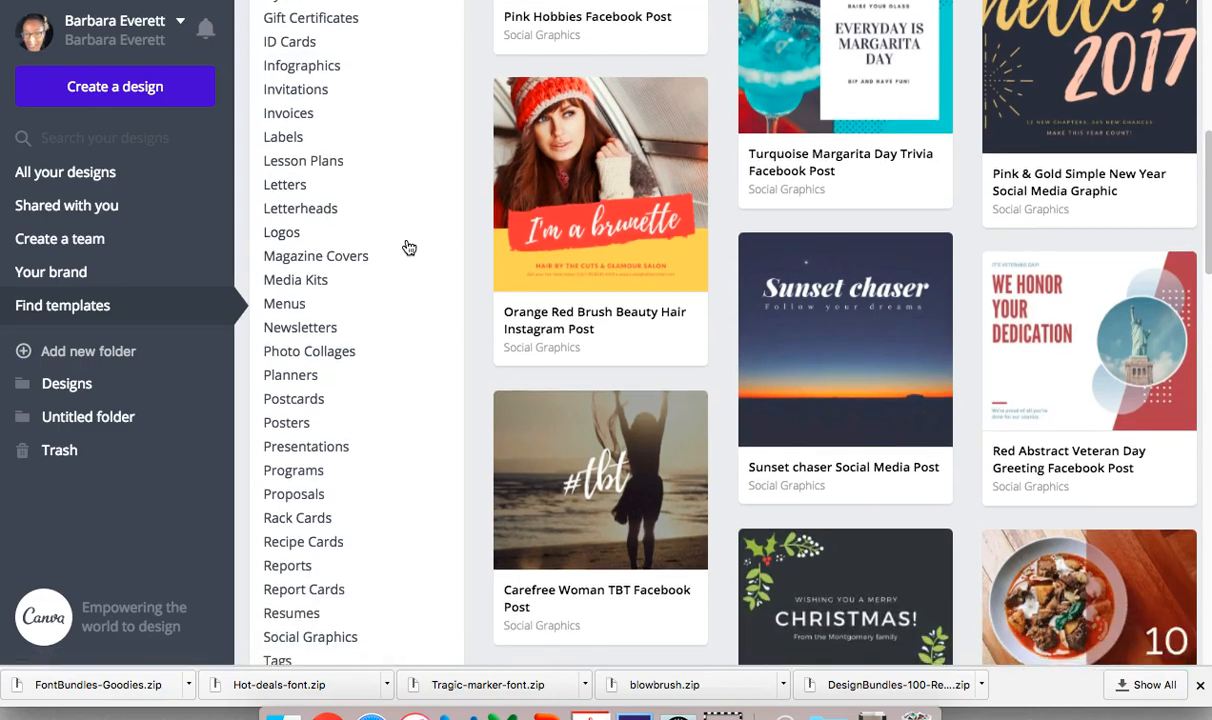
scroll(409, 247, "down", 7)
scroll(409, 247, "up", 8)
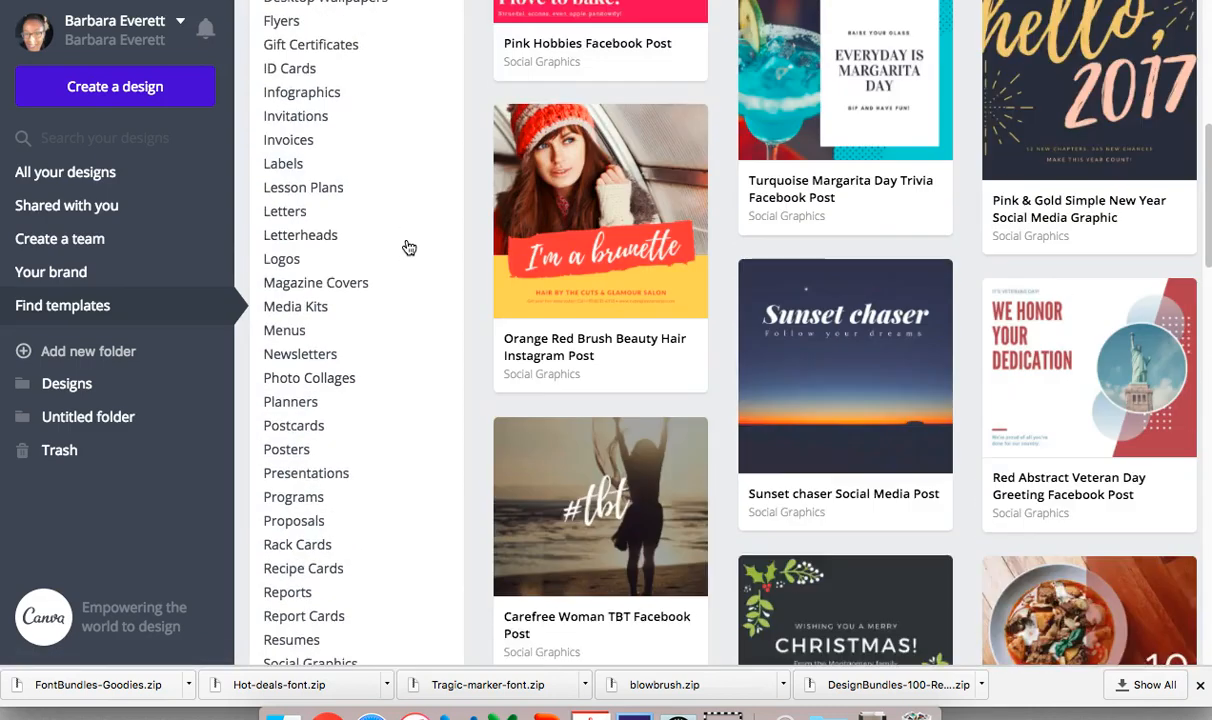
scroll(409, 247, "up", 1)
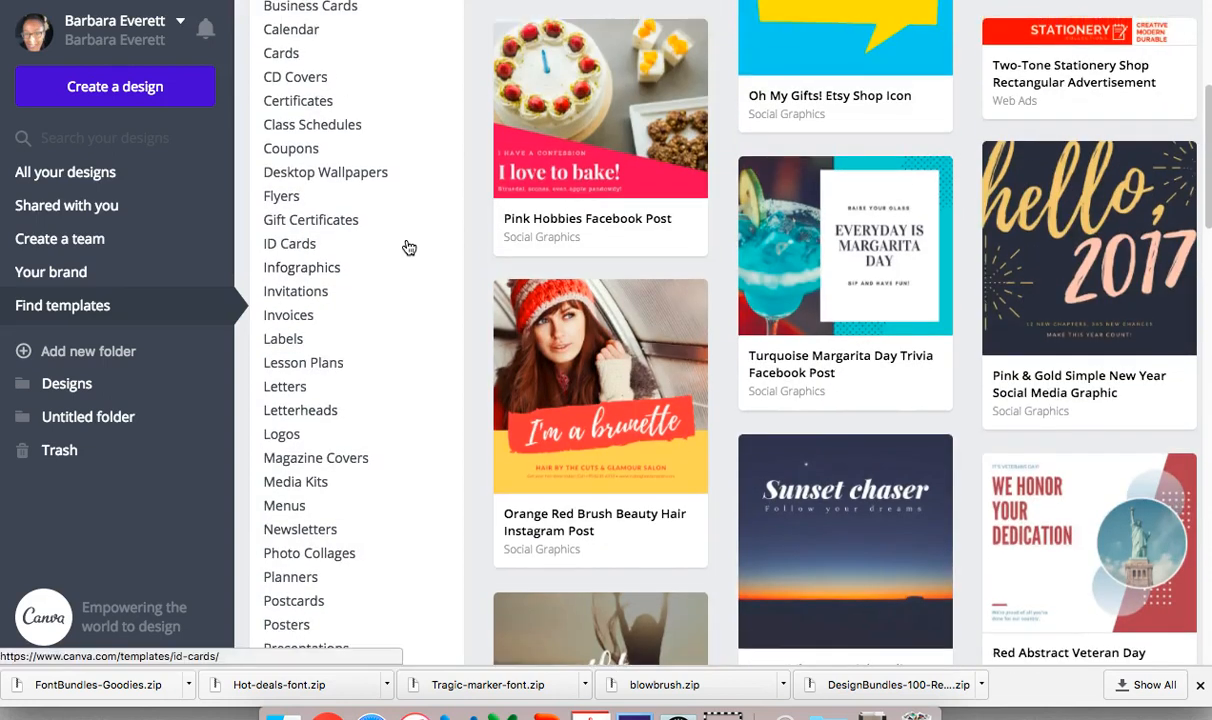
scroll(409, 247, "up", 1)
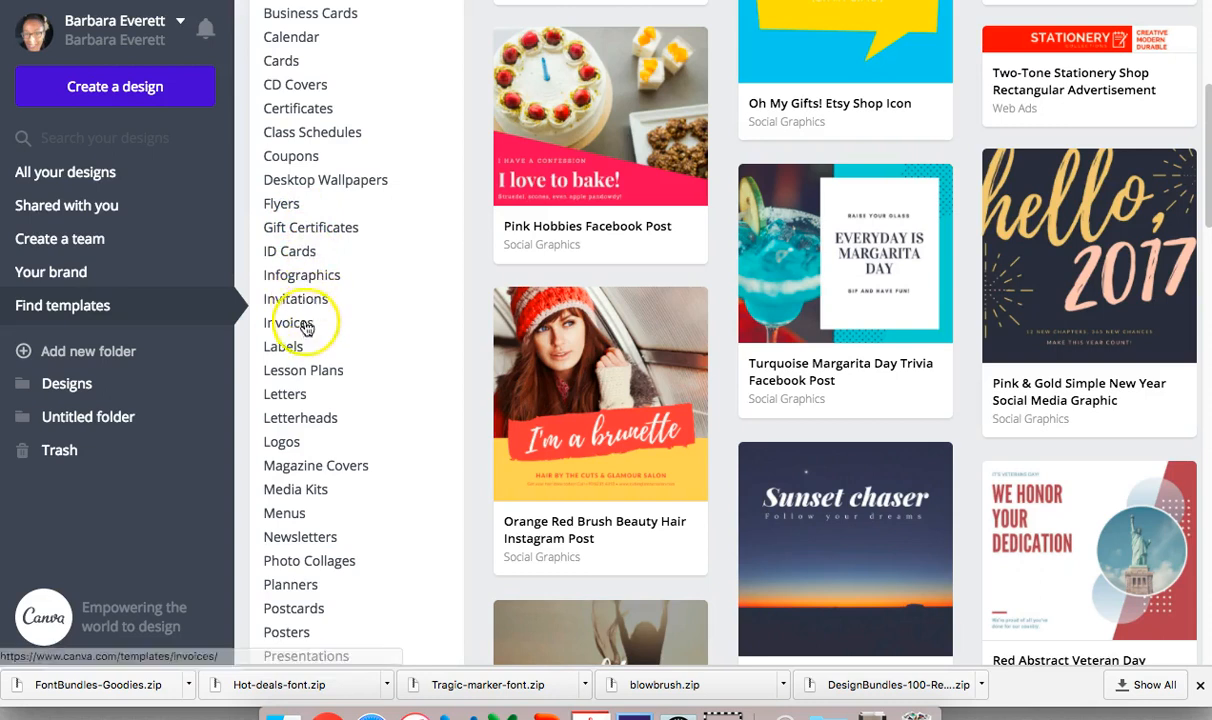
scroll(353, 374, "down", 1)
scroll(353, 374, "down", 2)
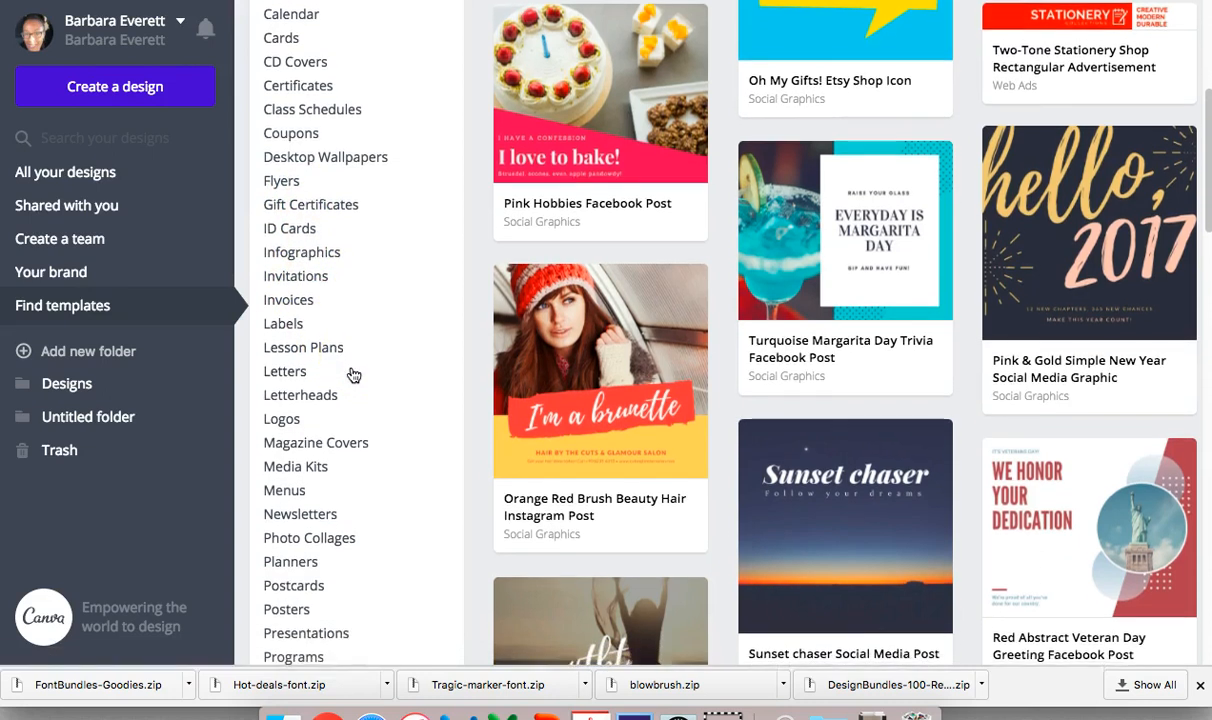
scroll(353, 374, "down", 5)
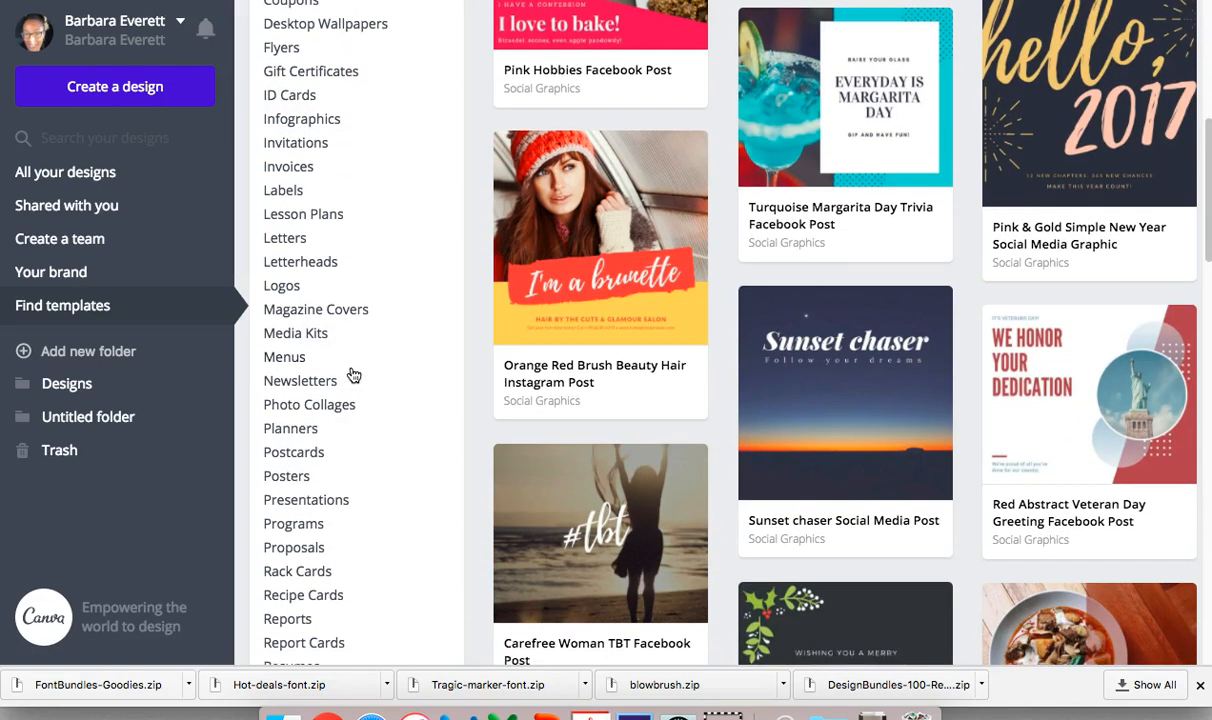
scroll(353, 374, "down", 1)
scroll(353, 374, "down", 3)
scroll(353, 374, "up", 8)
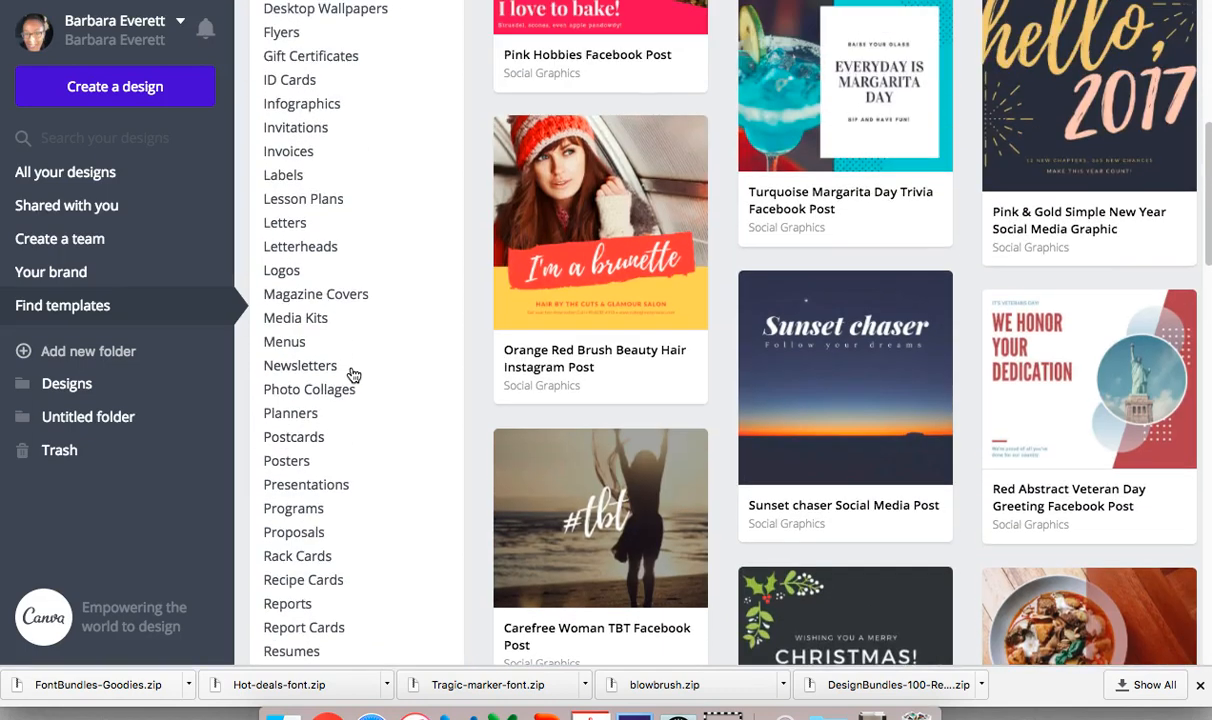
scroll(353, 374, "up", 7)
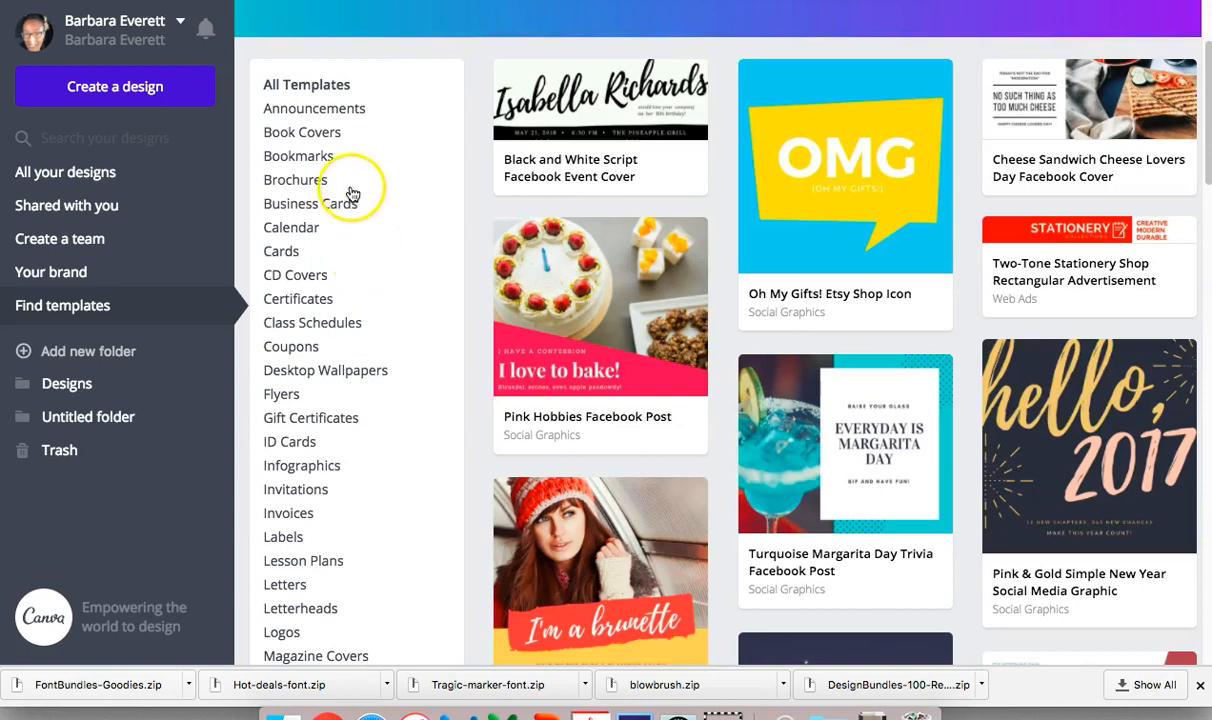
- Browse the Book Covers prayer journal templates and open the Cream Floral Prayer Journal Book Cover
left_click(325, 133)
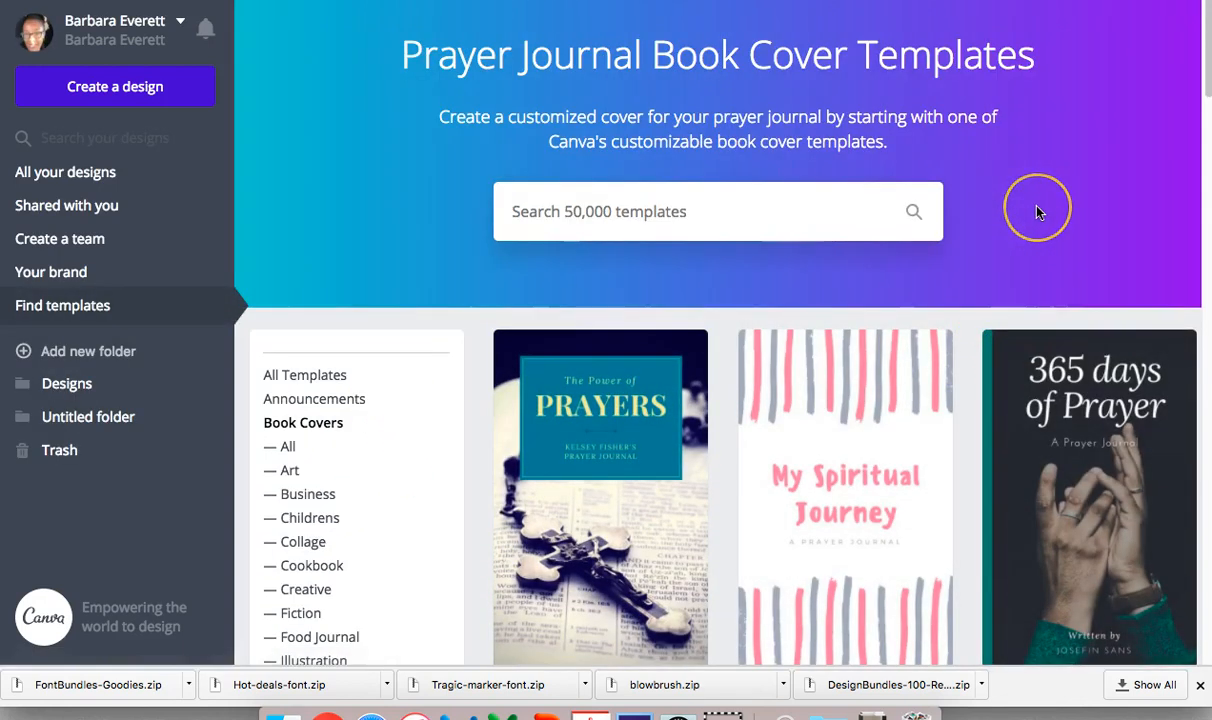
scroll(1037, 208, "down", 3)
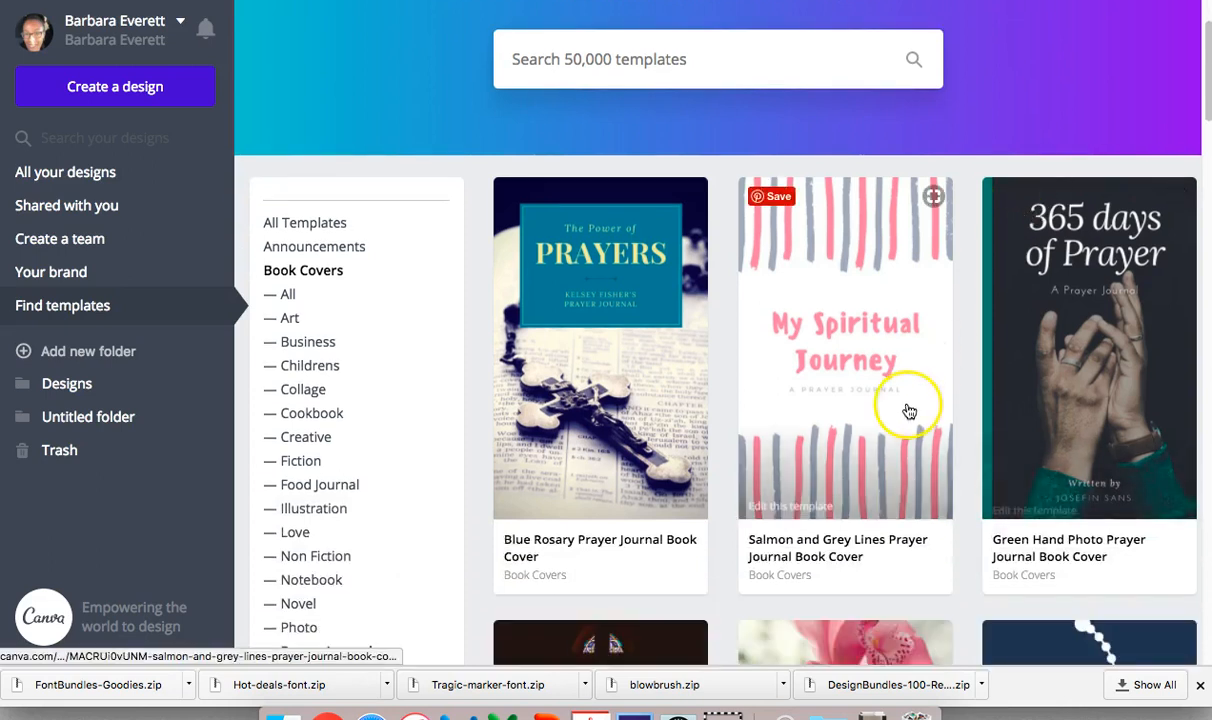
scroll(903, 310, "down", 2)
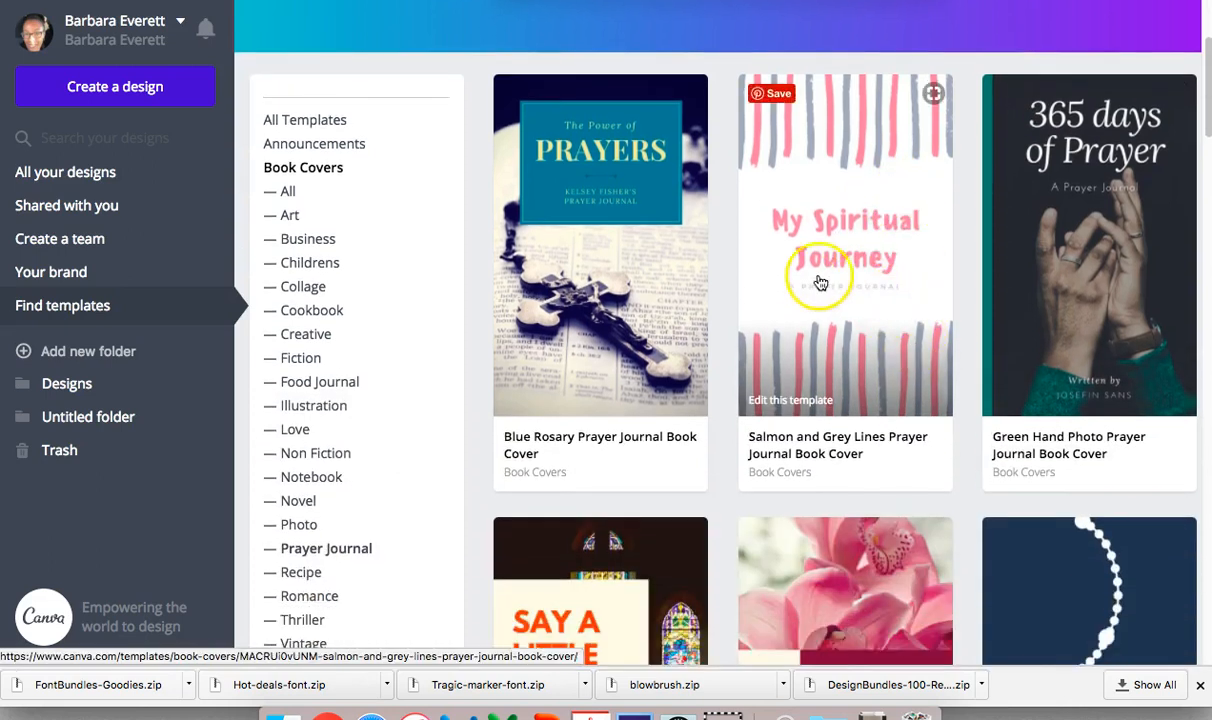
scroll(845, 306, "down", 1)
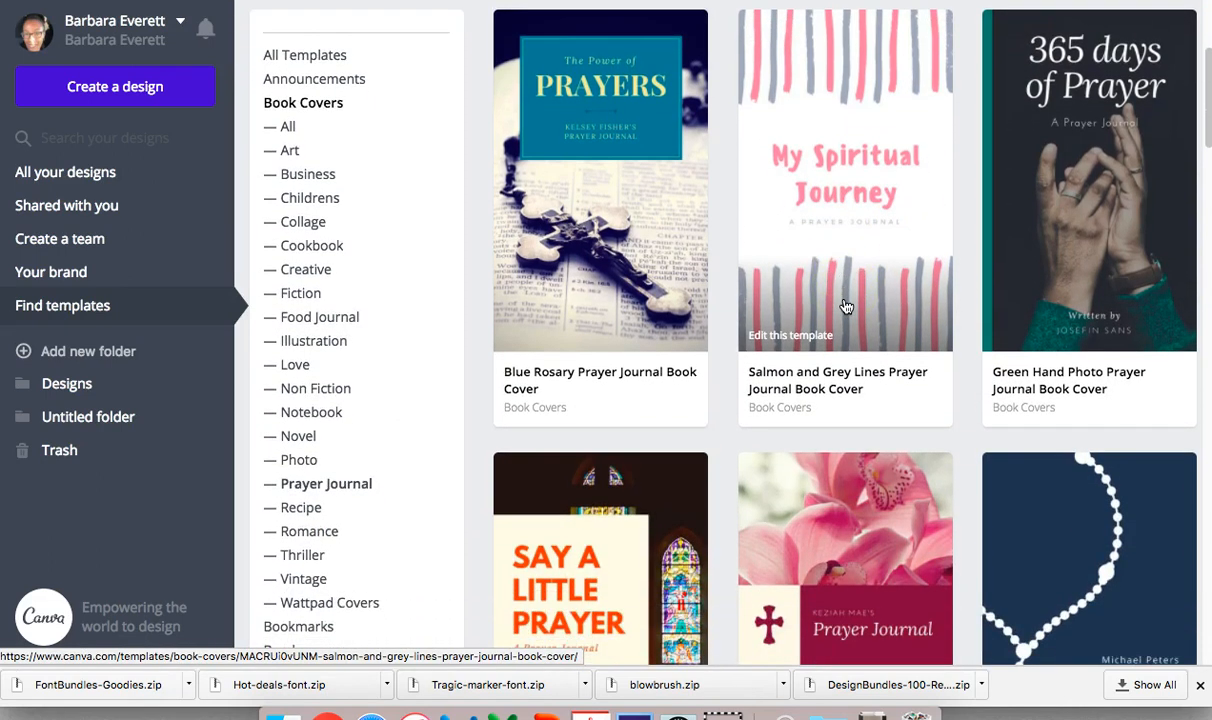
scroll(845, 306, "down", 5)
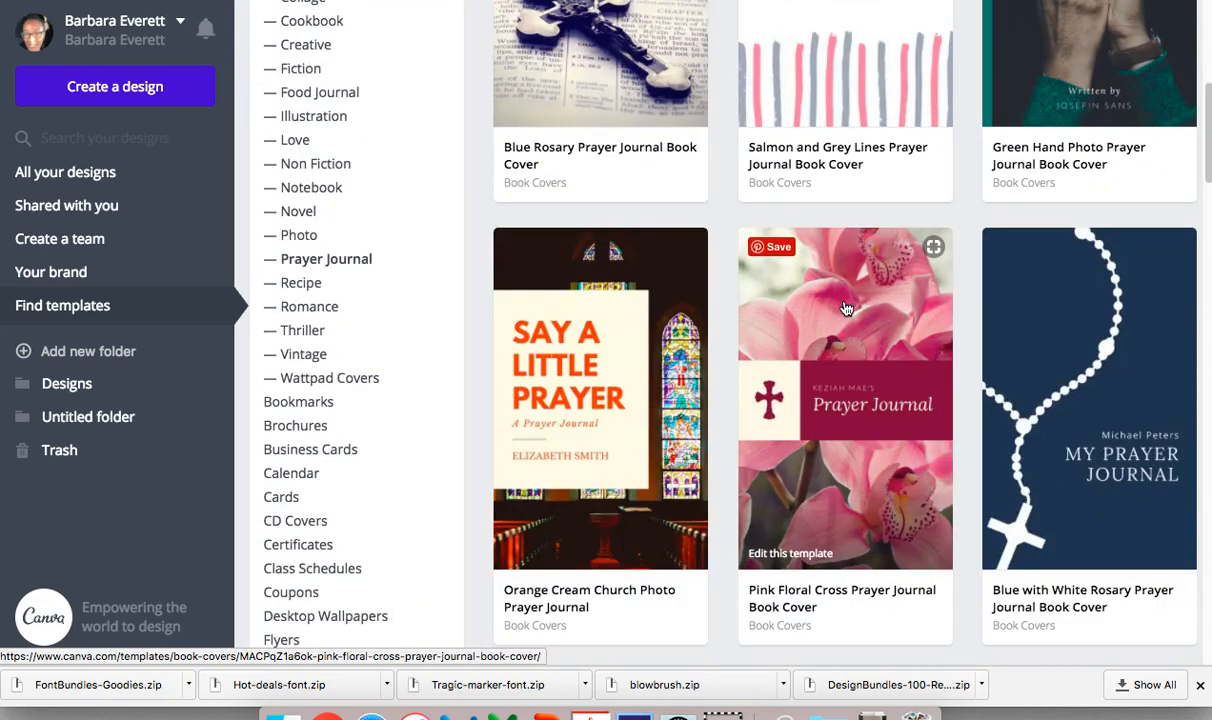
scroll(849, 311, "down", 5)
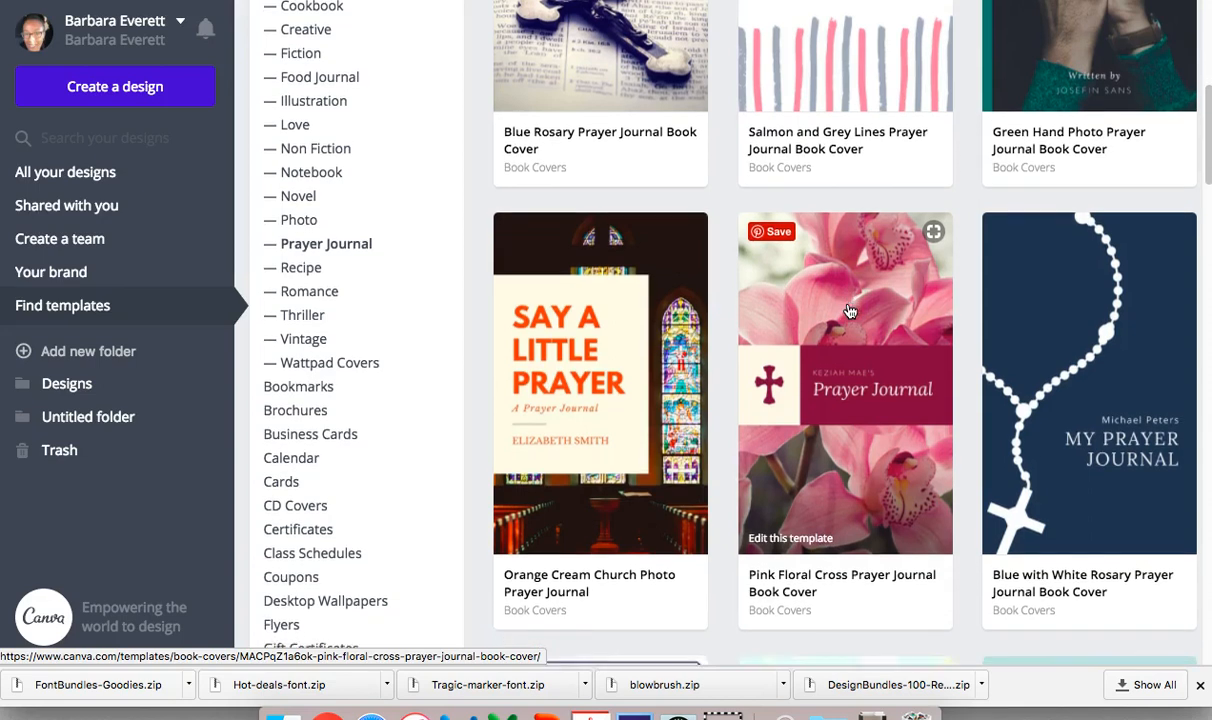
scroll(849, 311, "down", 5)
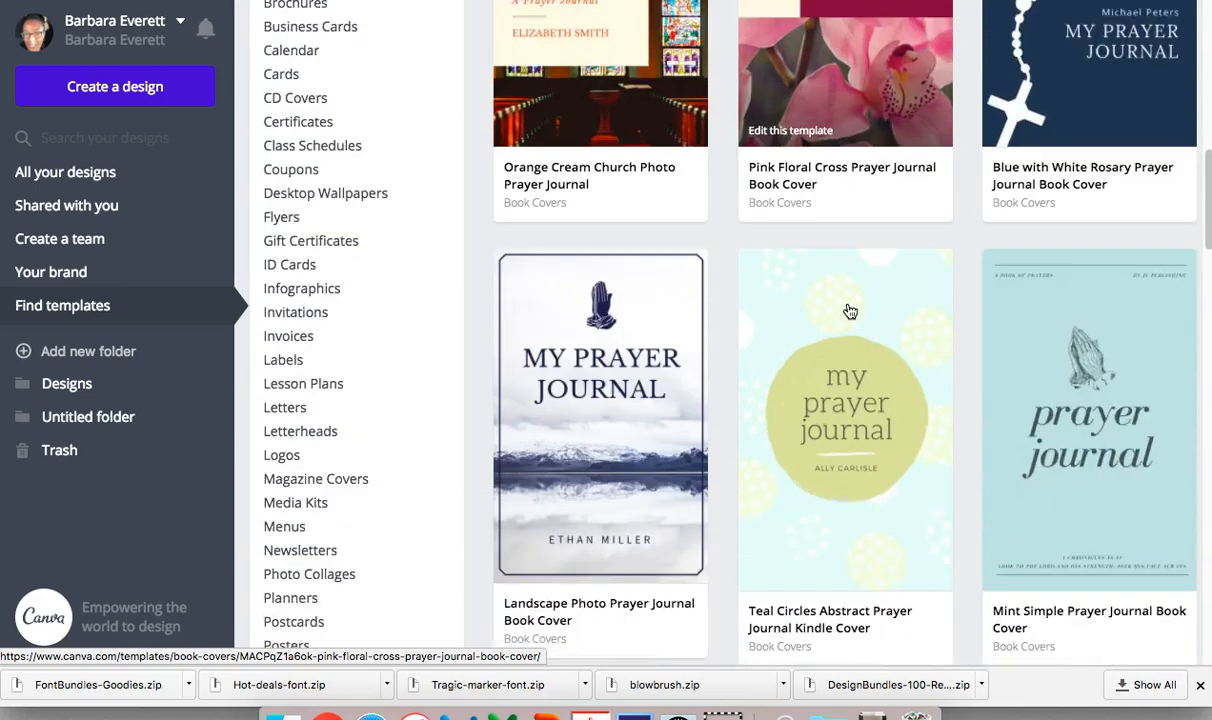
scroll(941, 356, "down", 10)
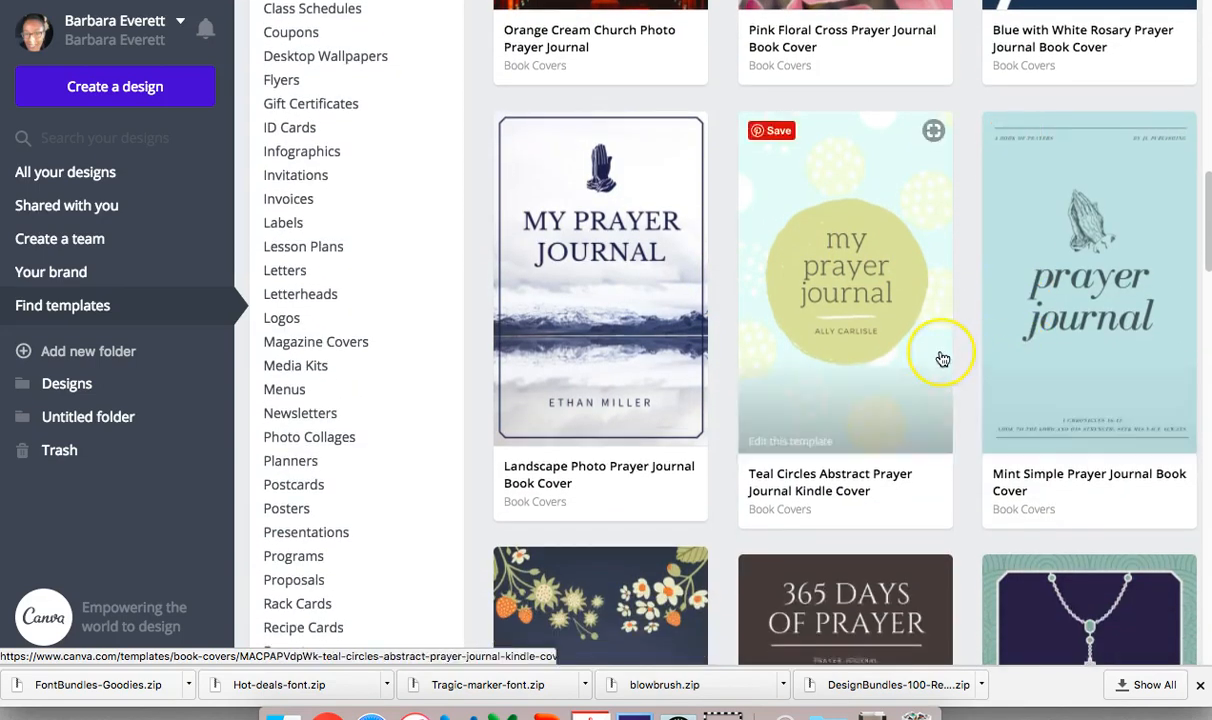
scroll(941, 358, "down", 10)
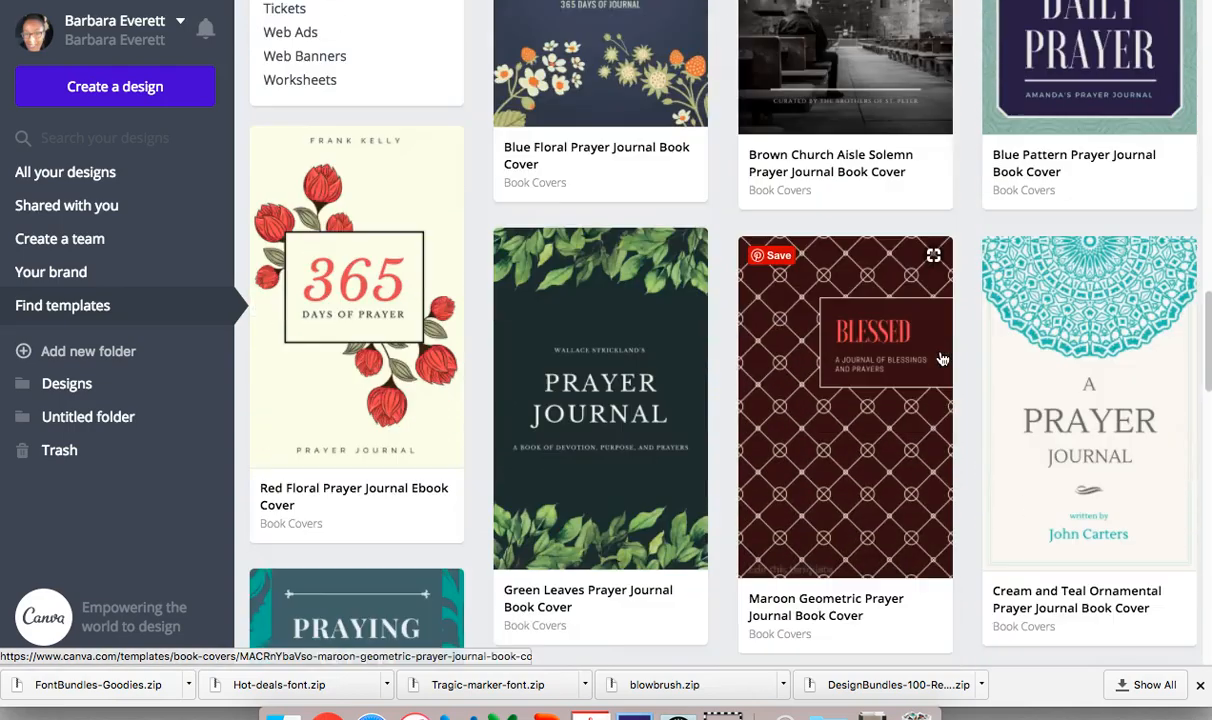
scroll(941, 358, "down", 3)
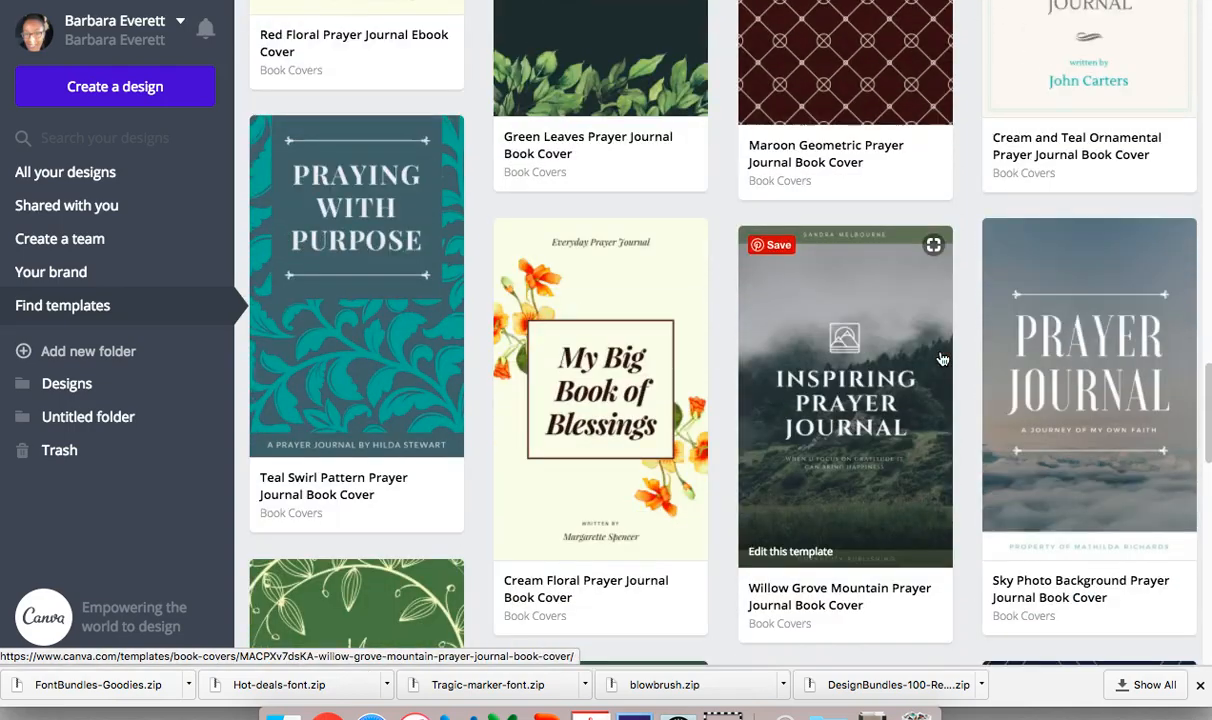
scroll(941, 355, "down", 1)
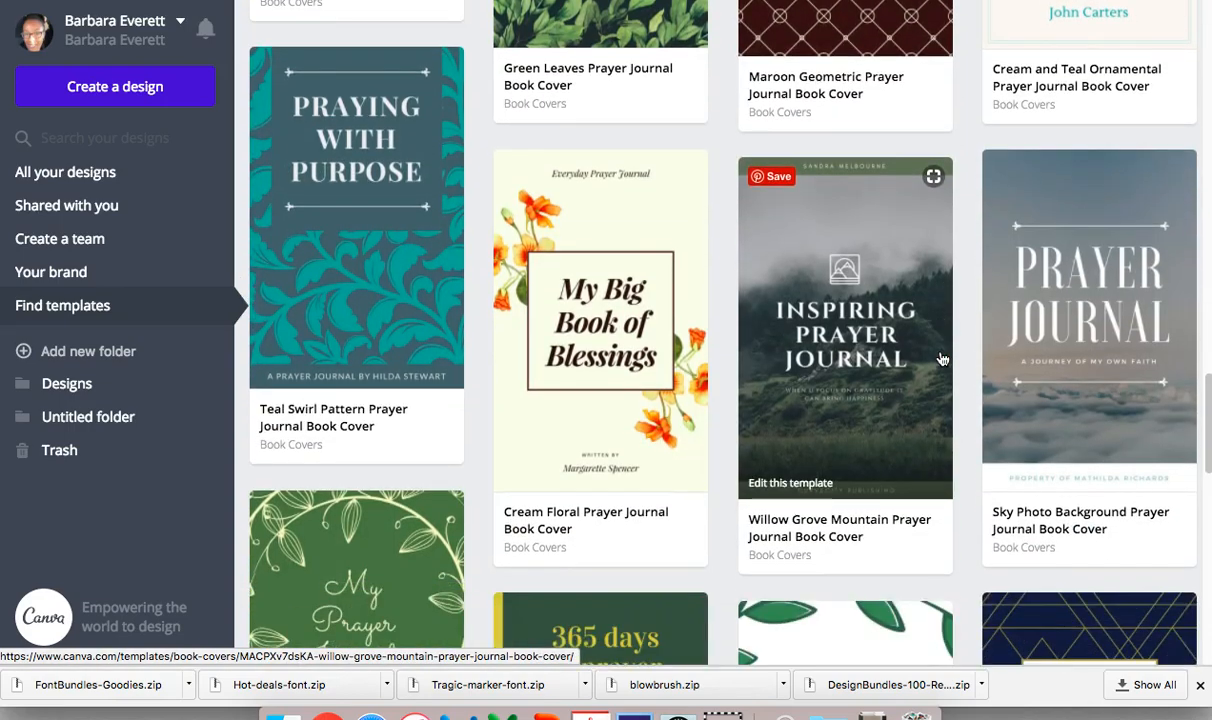
left_click(563, 315)
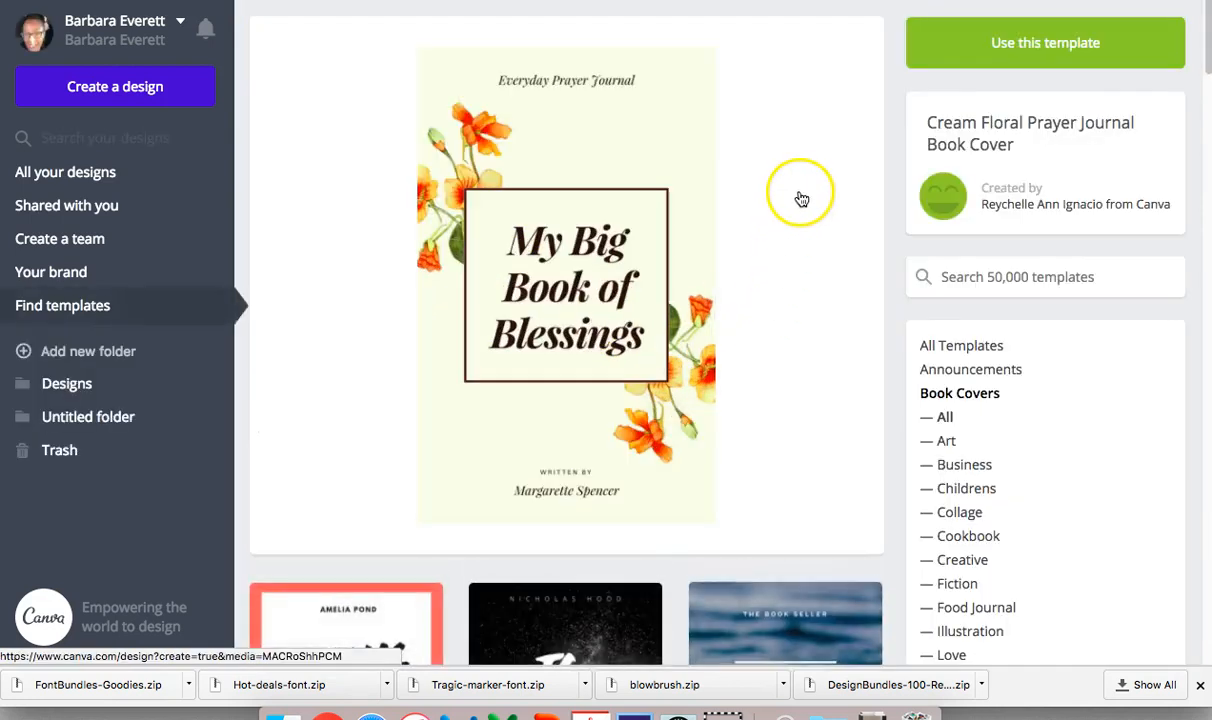
- Start a new editable design from the Cream Floral Prayer Journal Book Cover template
left_click(1022, 64)
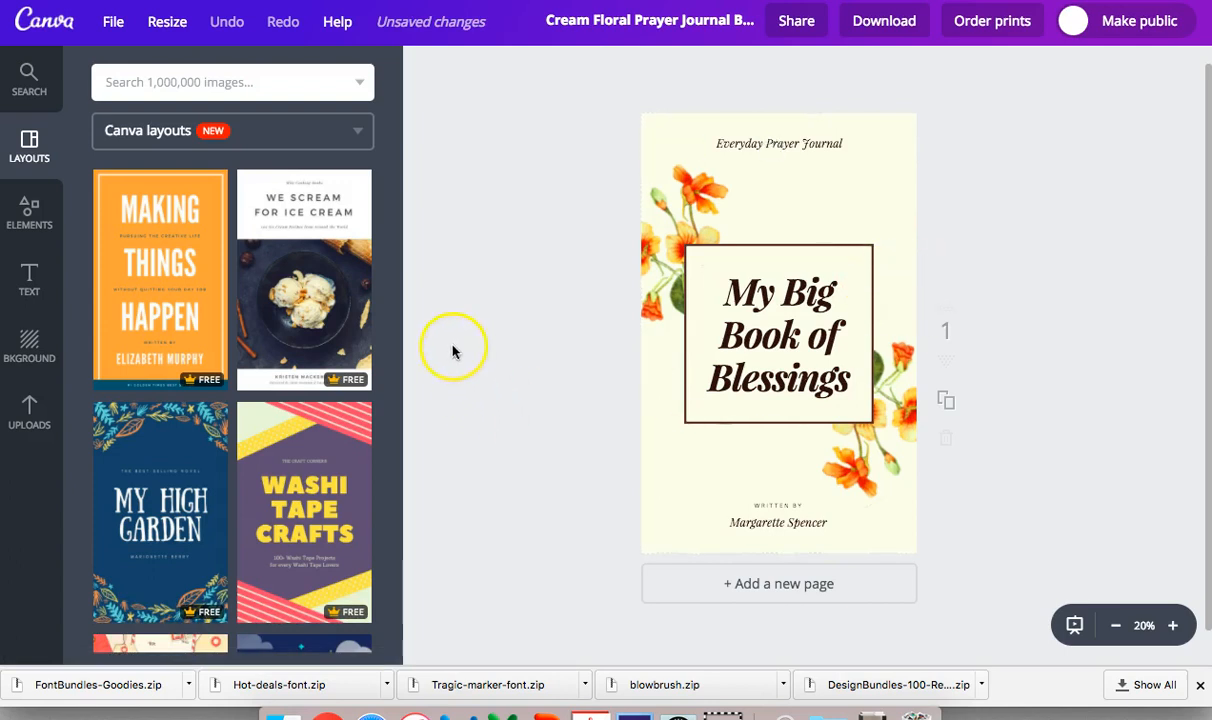
left_click_drag(395, 187, 417, 363)
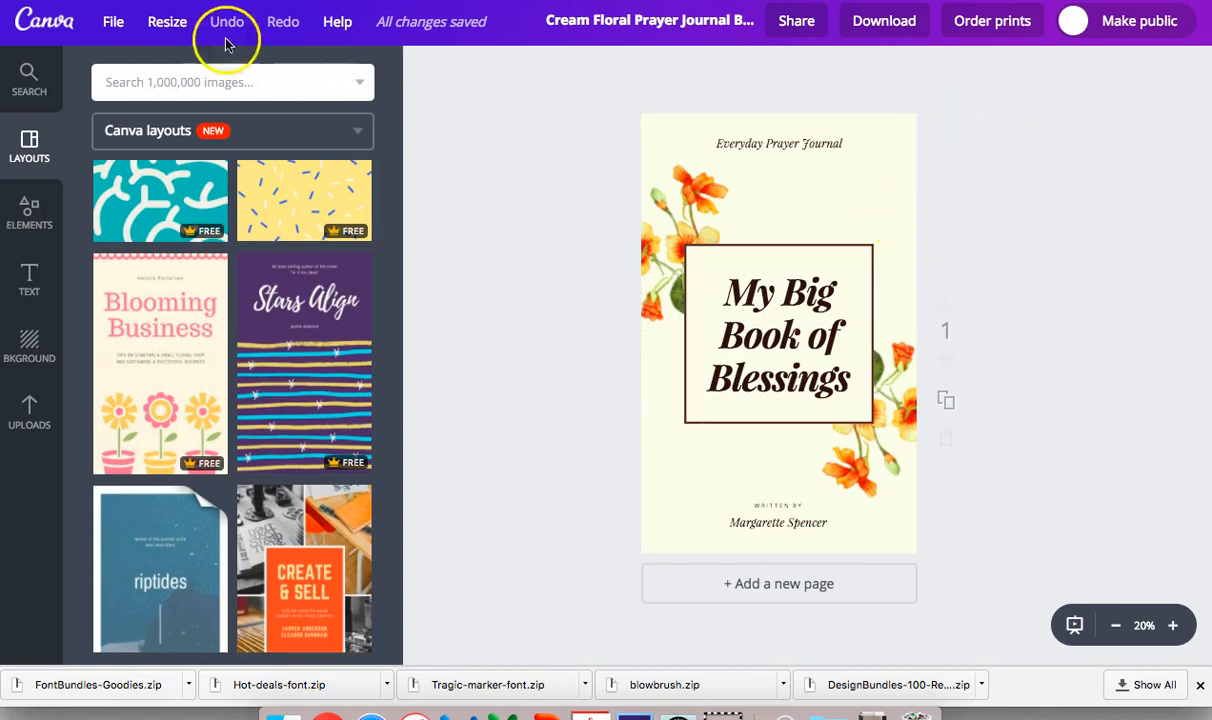
- Change the cover's dimensions to US Letter, 8.5 × 11 in
left_click(113, 27)
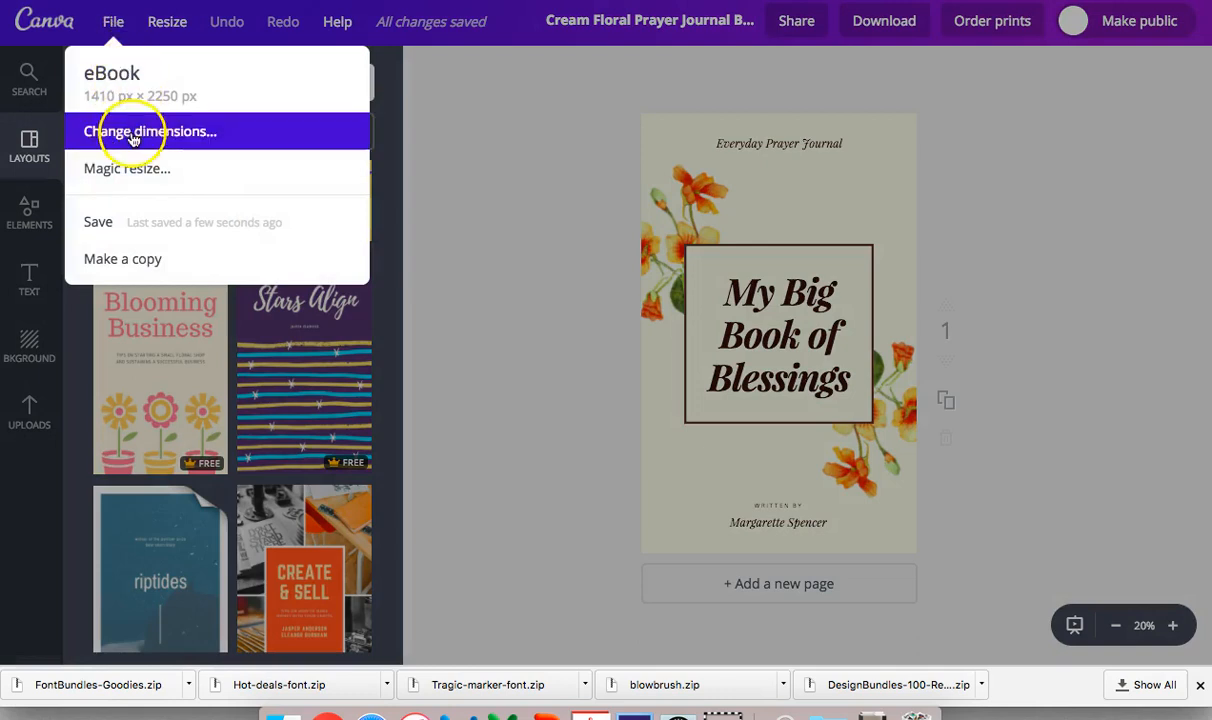
left_click(131, 135)
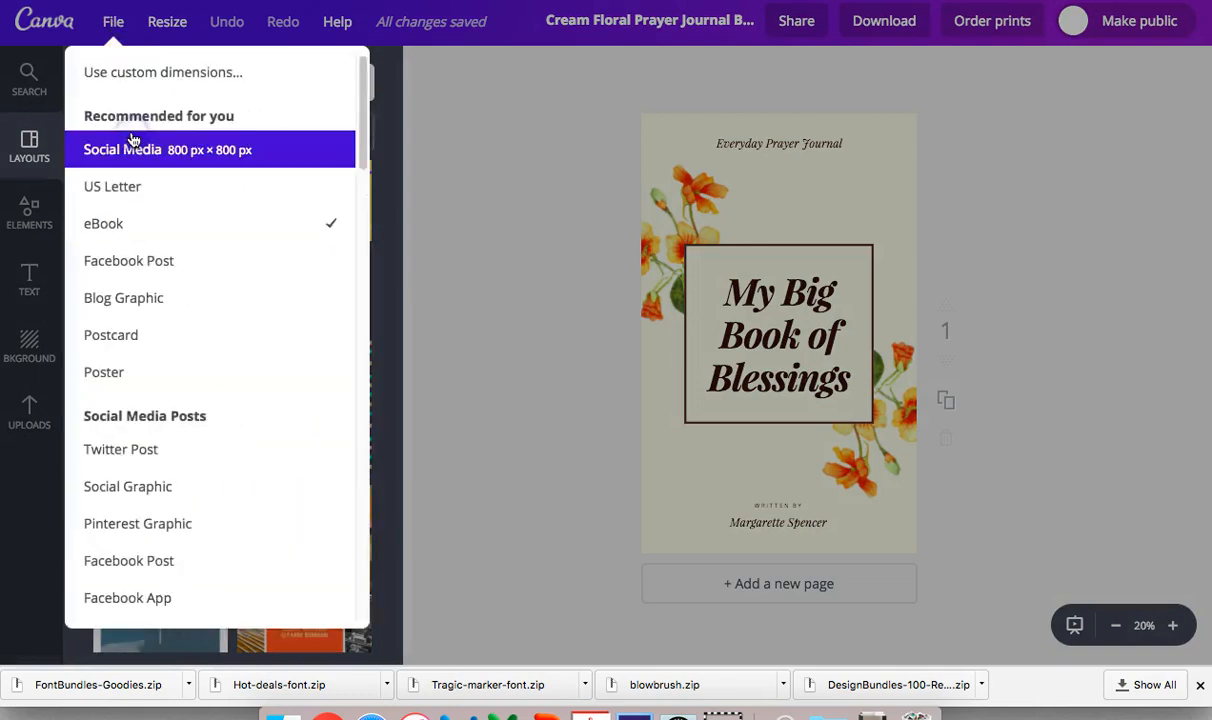
left_click(108, 193)
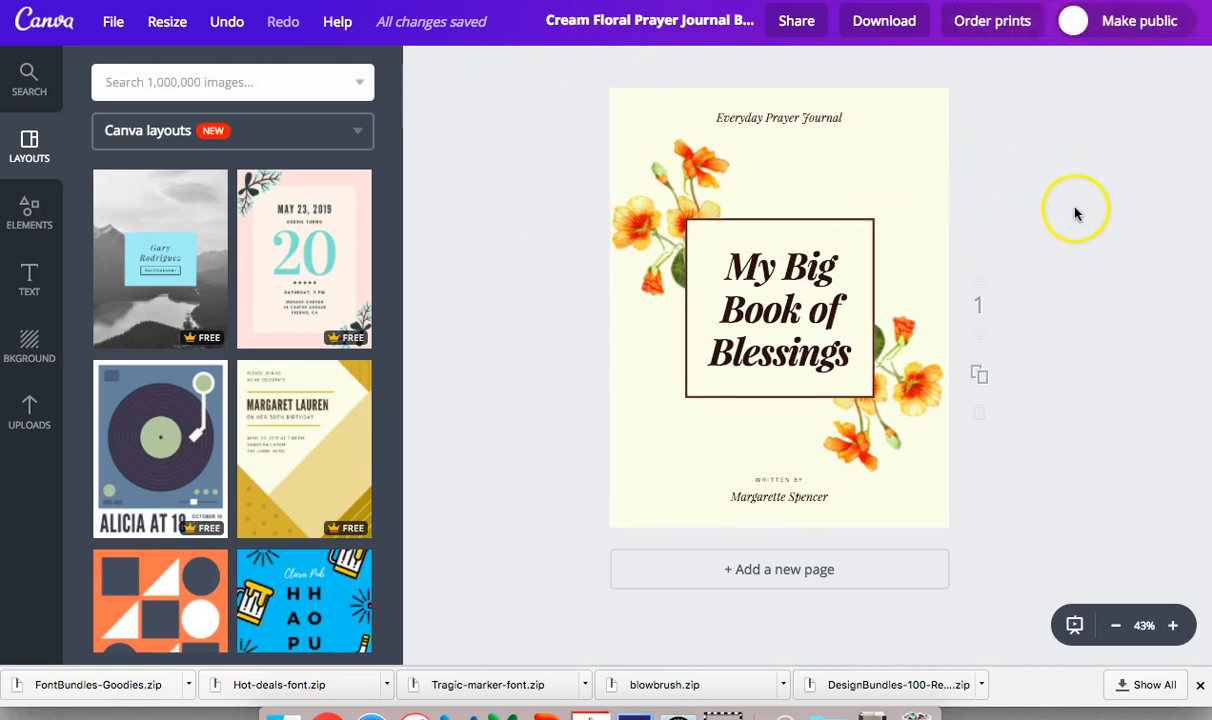
- Change the header 'Everyday Prayer Journal' to 'Devotional Journal'
double_click(735, 119)
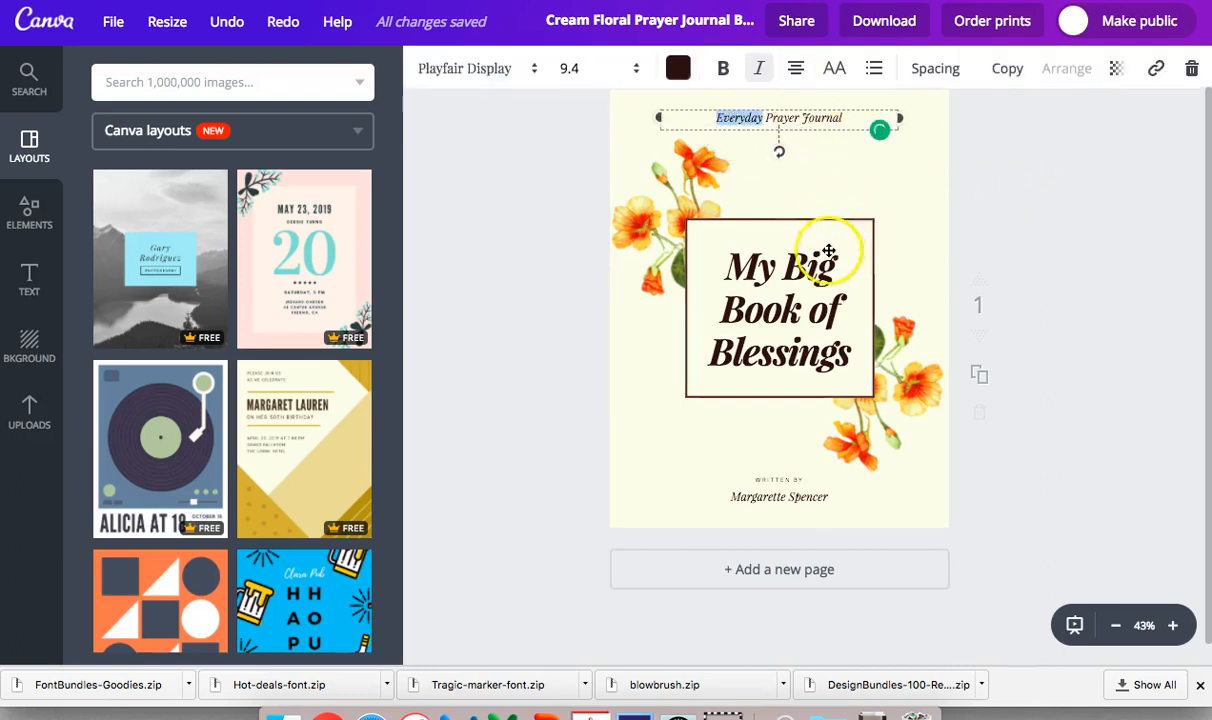
triple_click(835, 118)
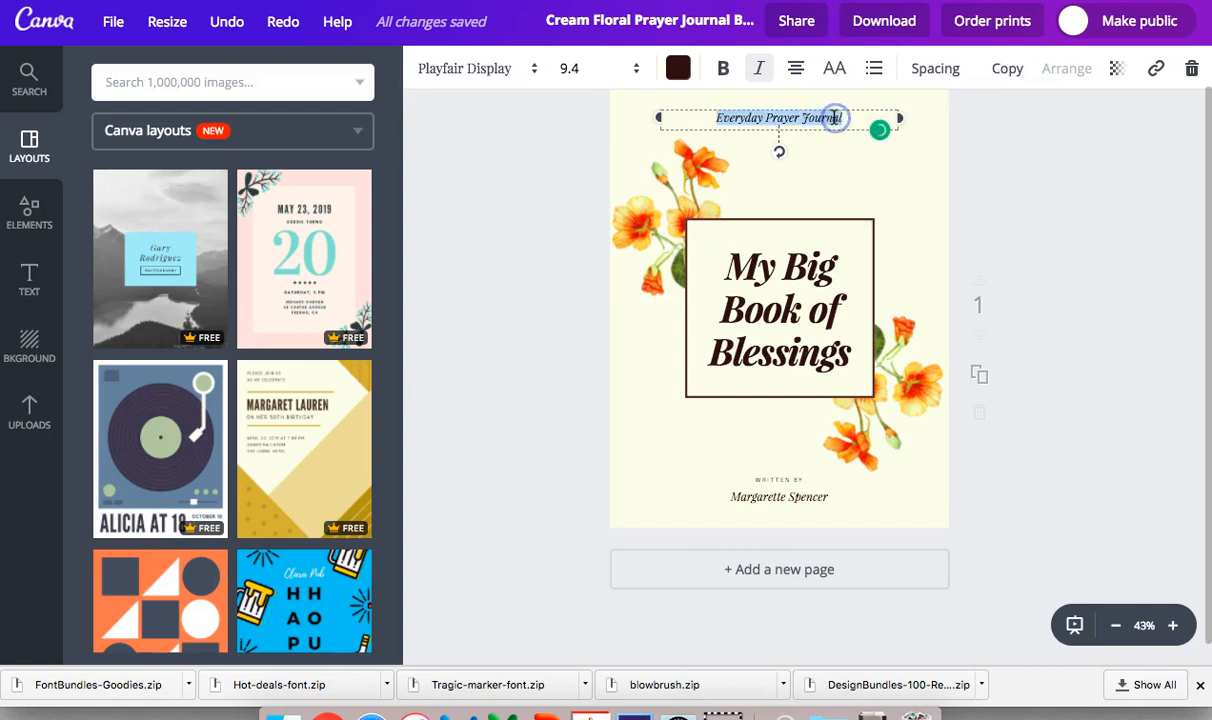
left_click(975, 180)
double_click(757, 117)
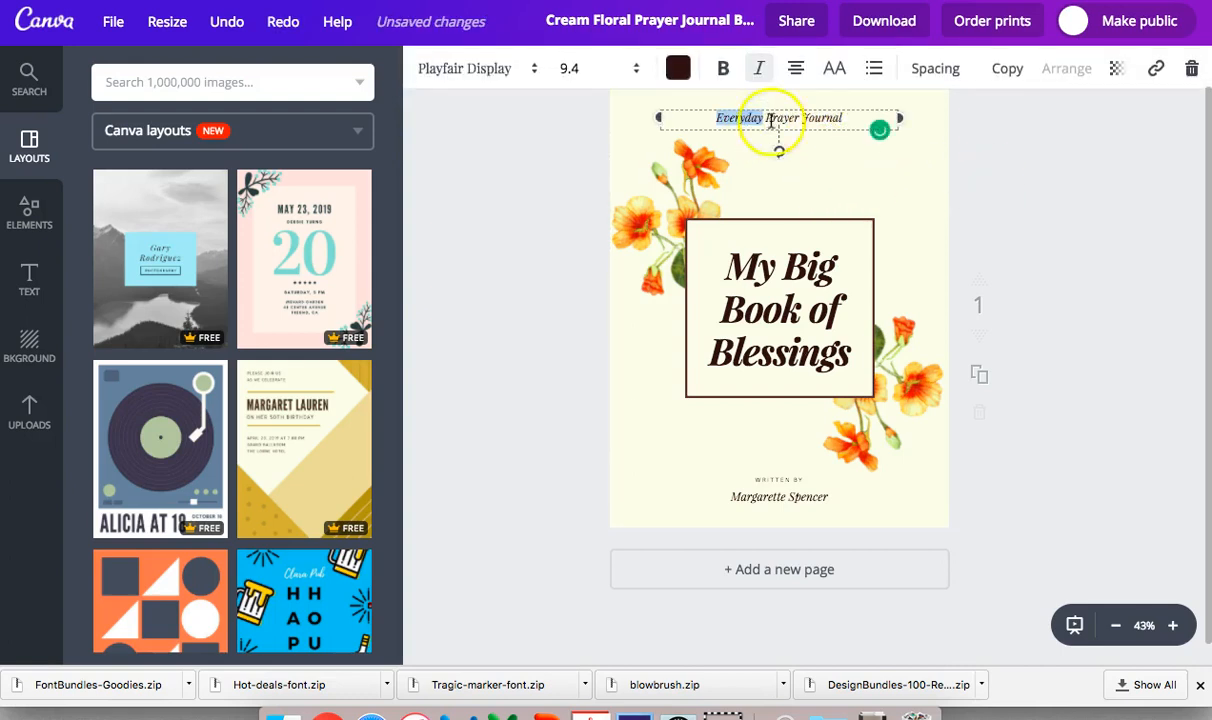
left_click(801, 119)
left_click_drag(801, 119, 732, 119)
type("Devotional")
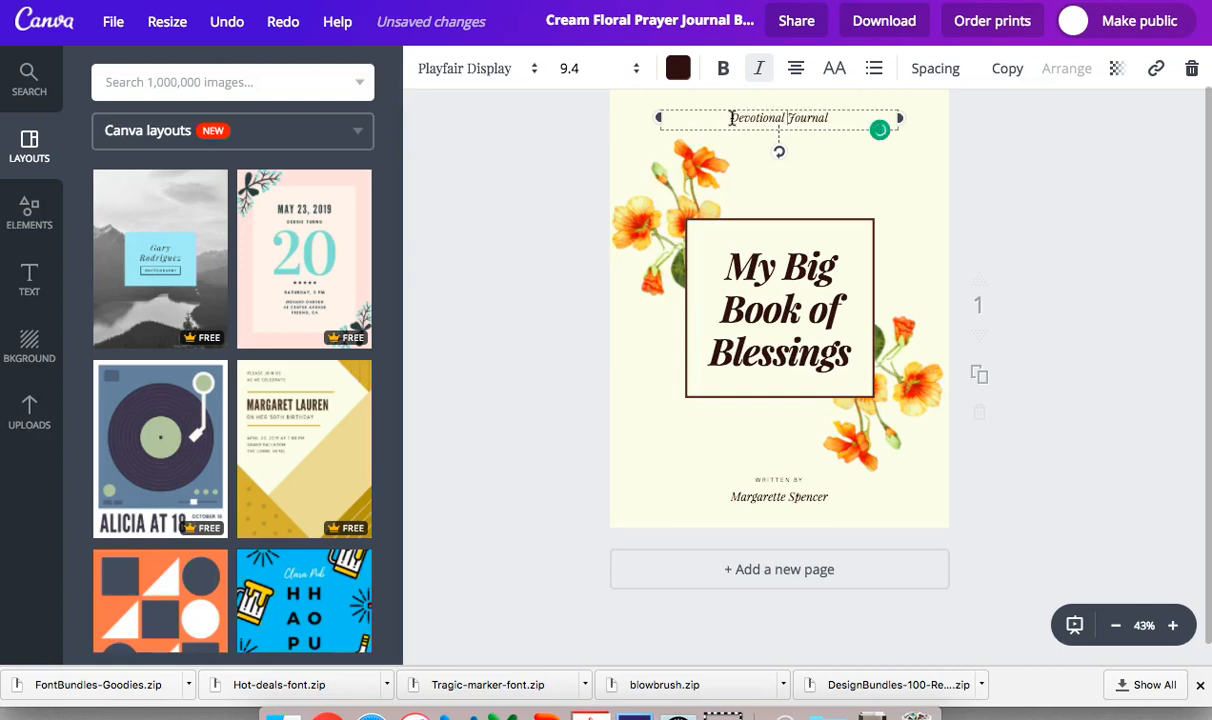
left_click(729, 116)
- Change the title 'My Big Book of Blessings' to 'Count Your Blessings'
left_click(818, 245)
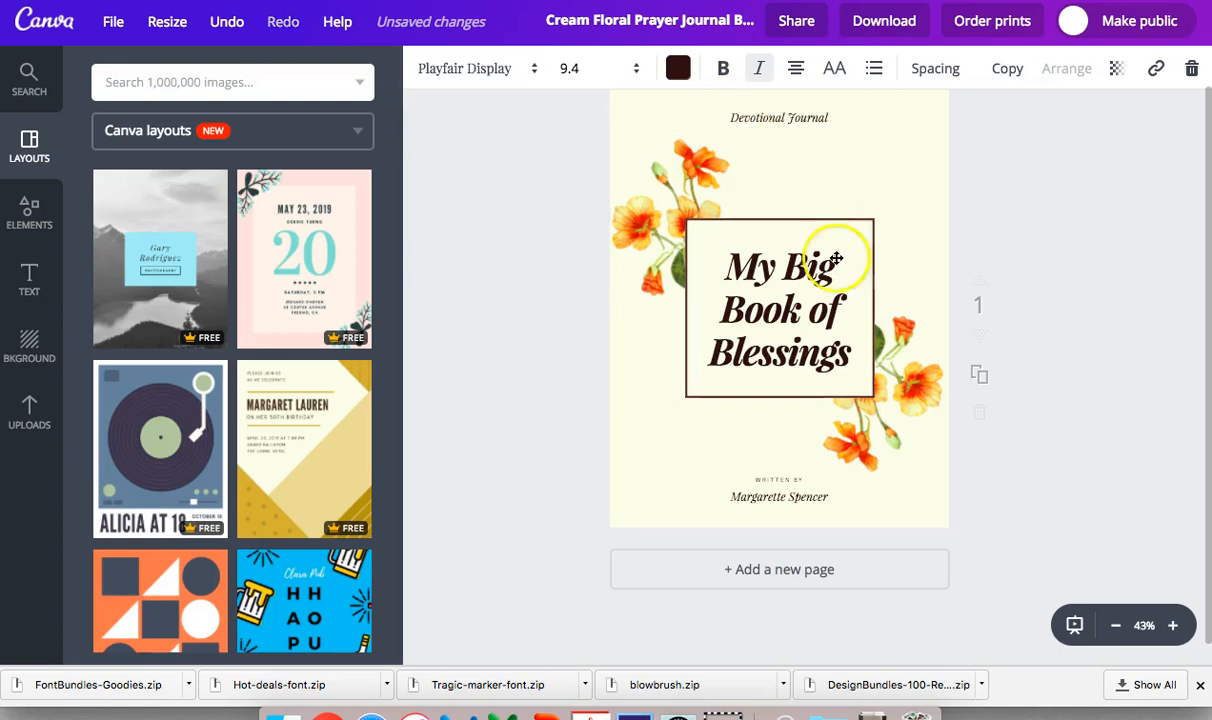
left_click_drag(852, 352, 725, 284)
left_click(770, 280)
key("BackSpace")
left_click(817, 284)
type("Count ")
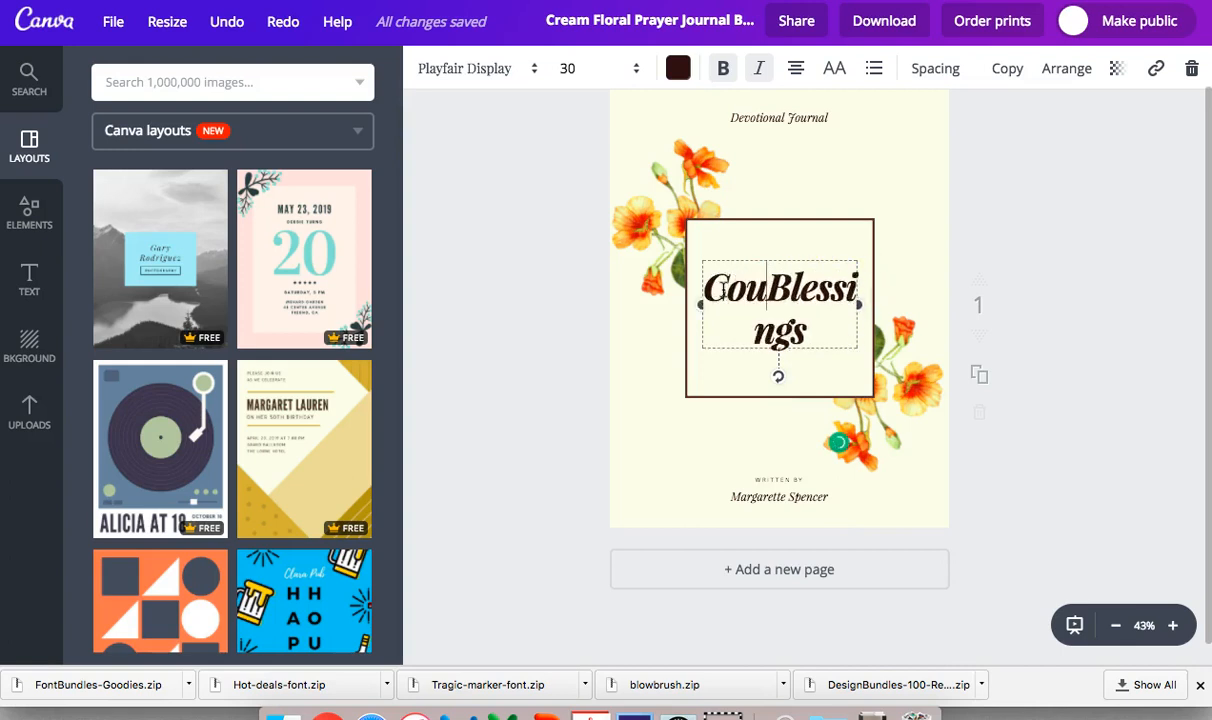
type("Your")
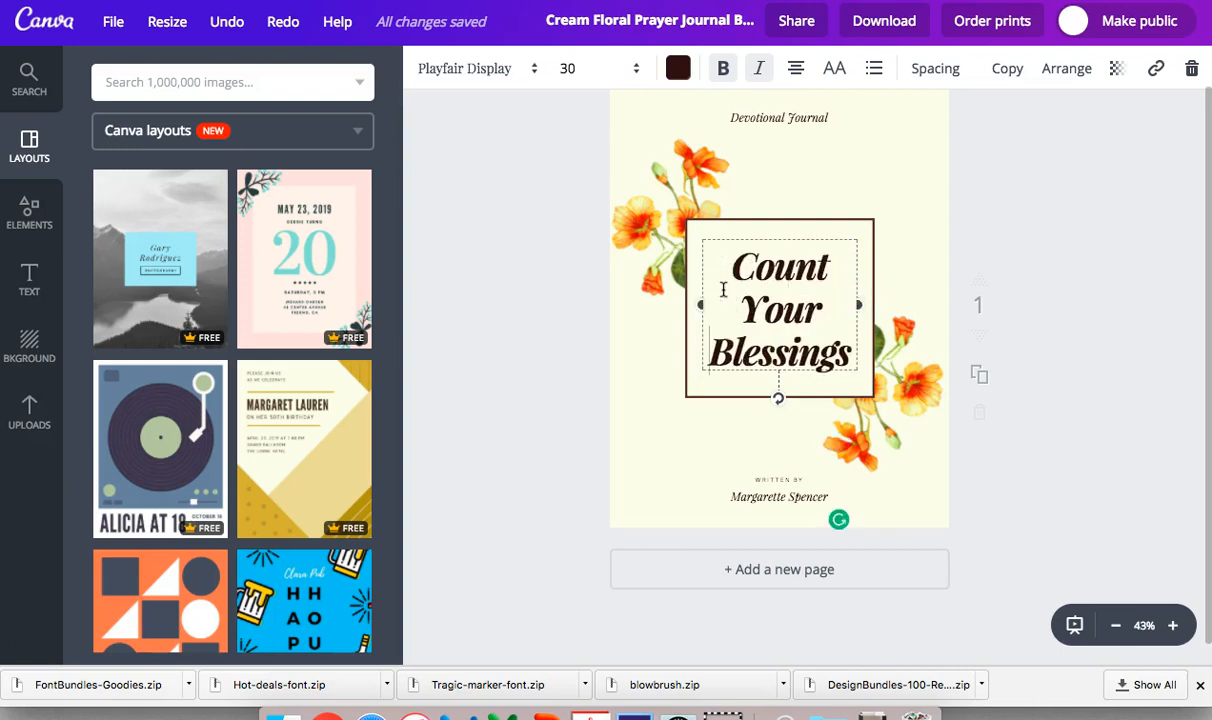
left_click(857, 250)
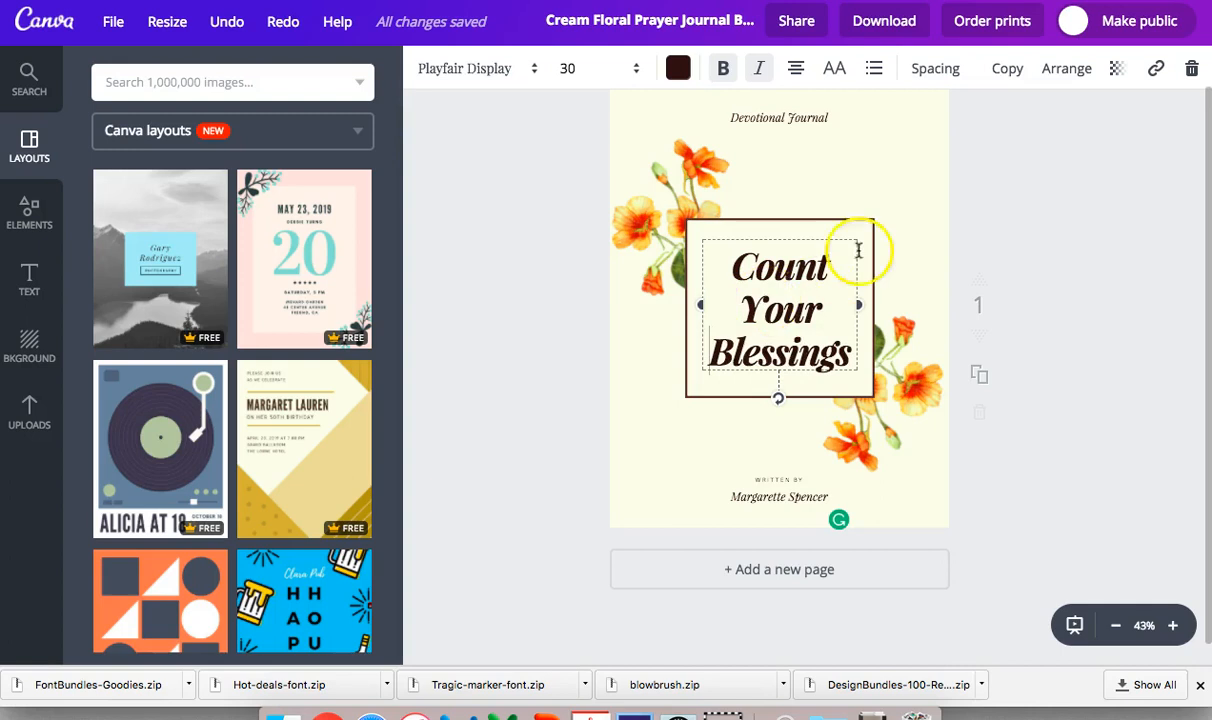
left_click(910, 178)
- Replace the author name under 'Written by' with your own name
left_click(802, 501)
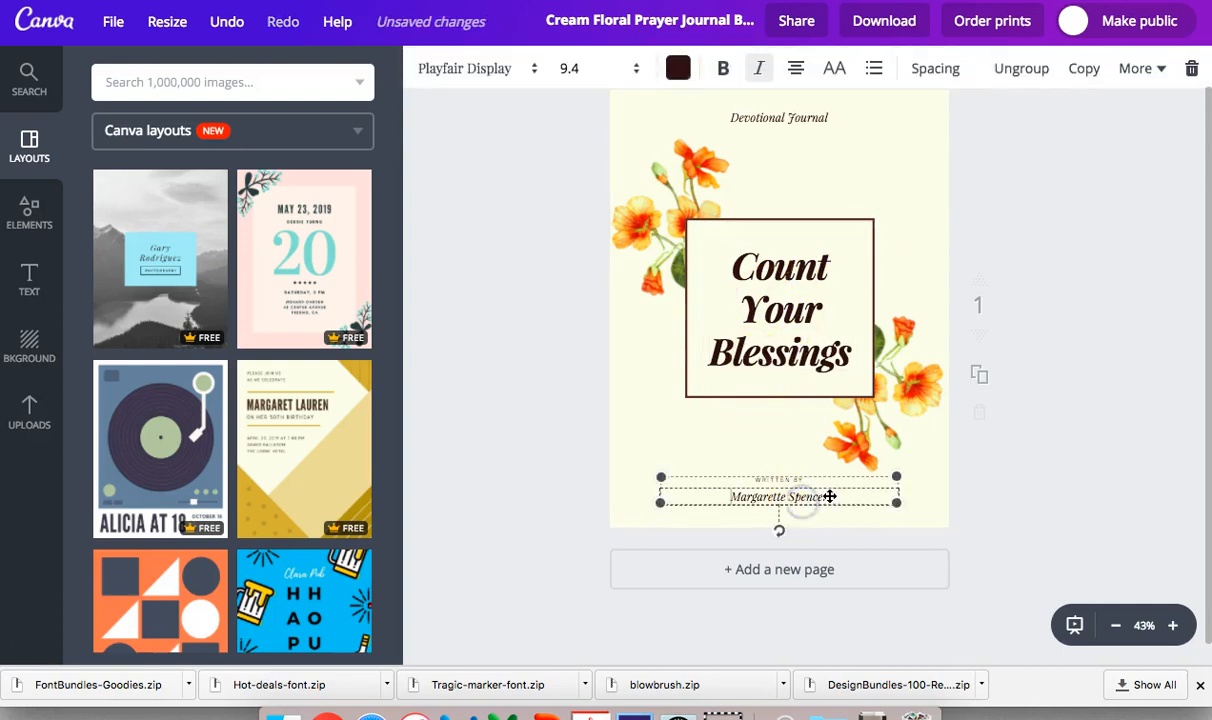
double_click(824, 497)
type("Barbara Evere")
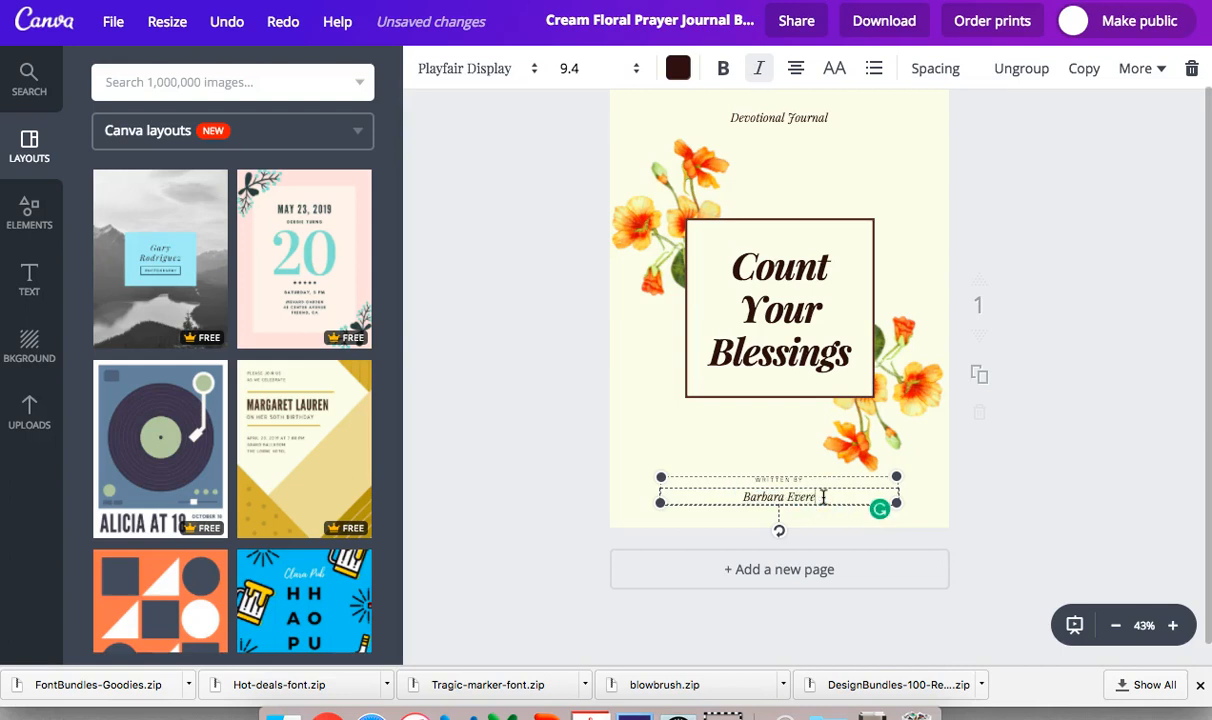
type("tt")
left_click(879, 149)
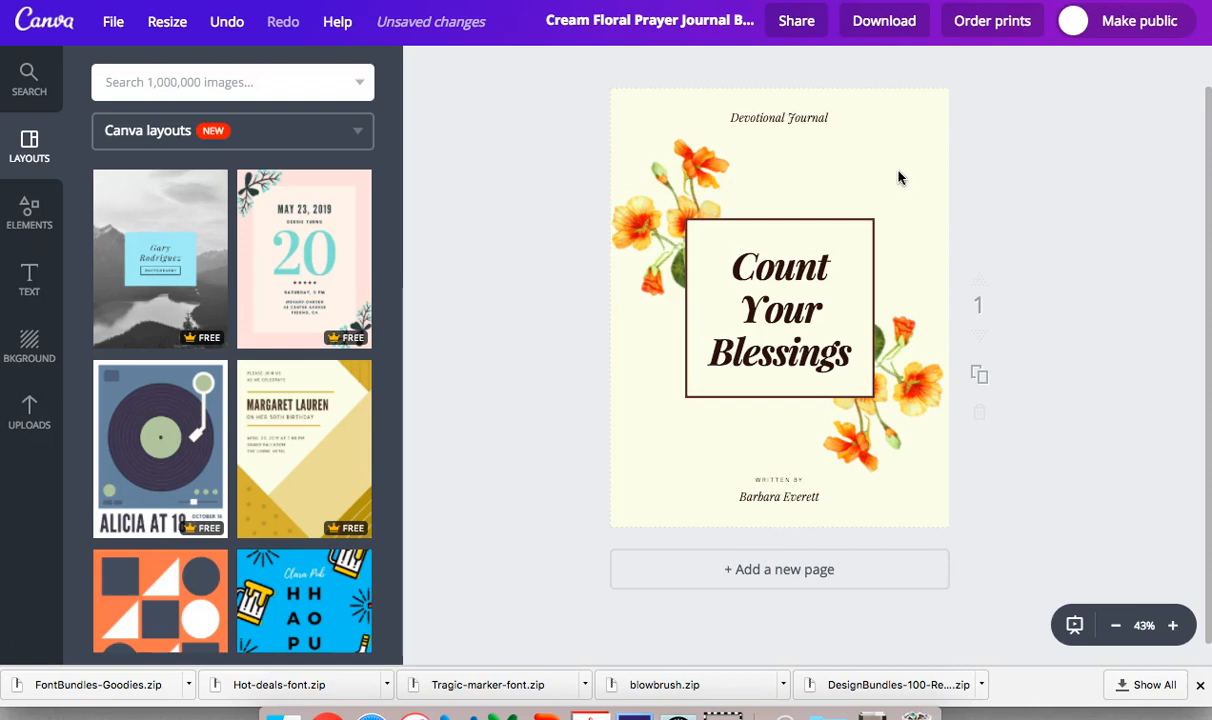
- Select the orange flower image and search images for 'flowers'
left_click(670, 219)
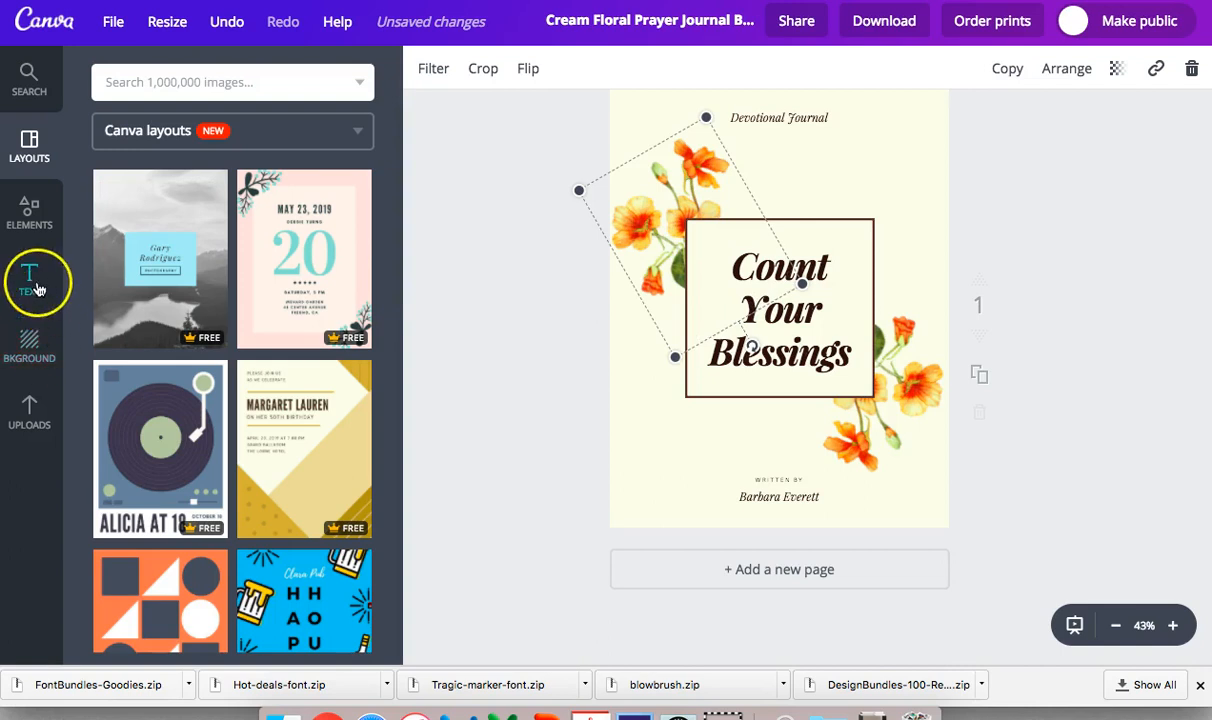
left_click(133, 92)
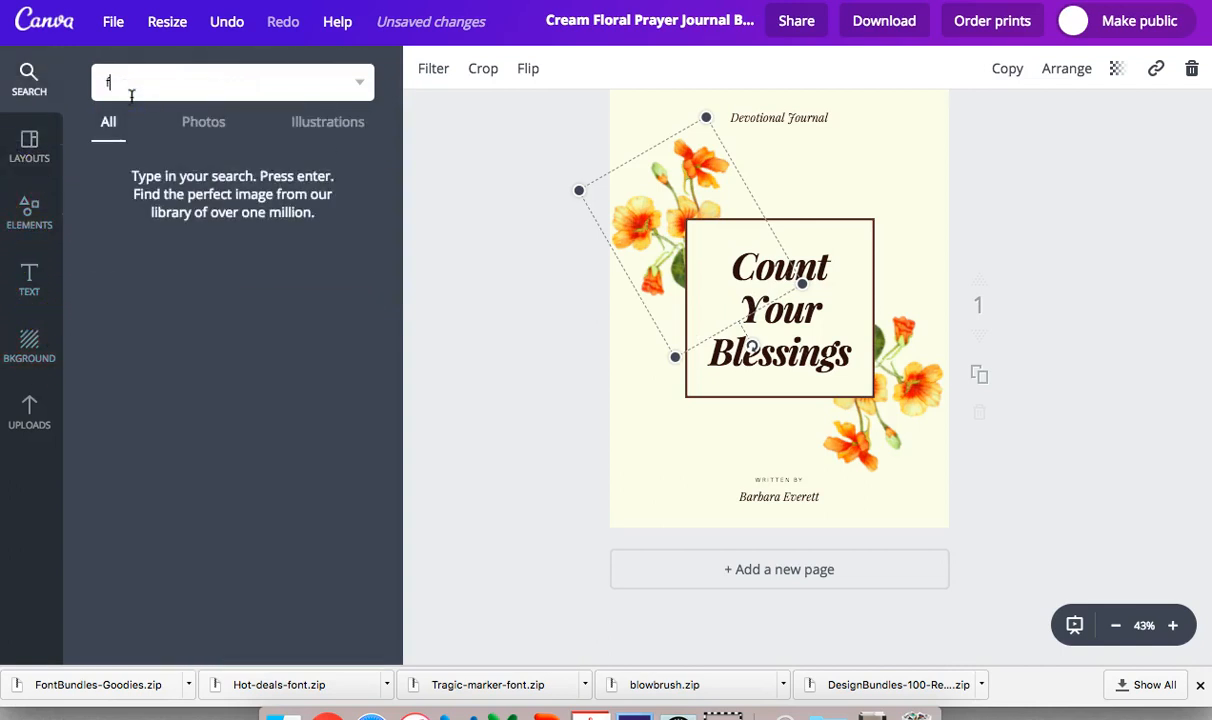
type("flowers")
key("Return")
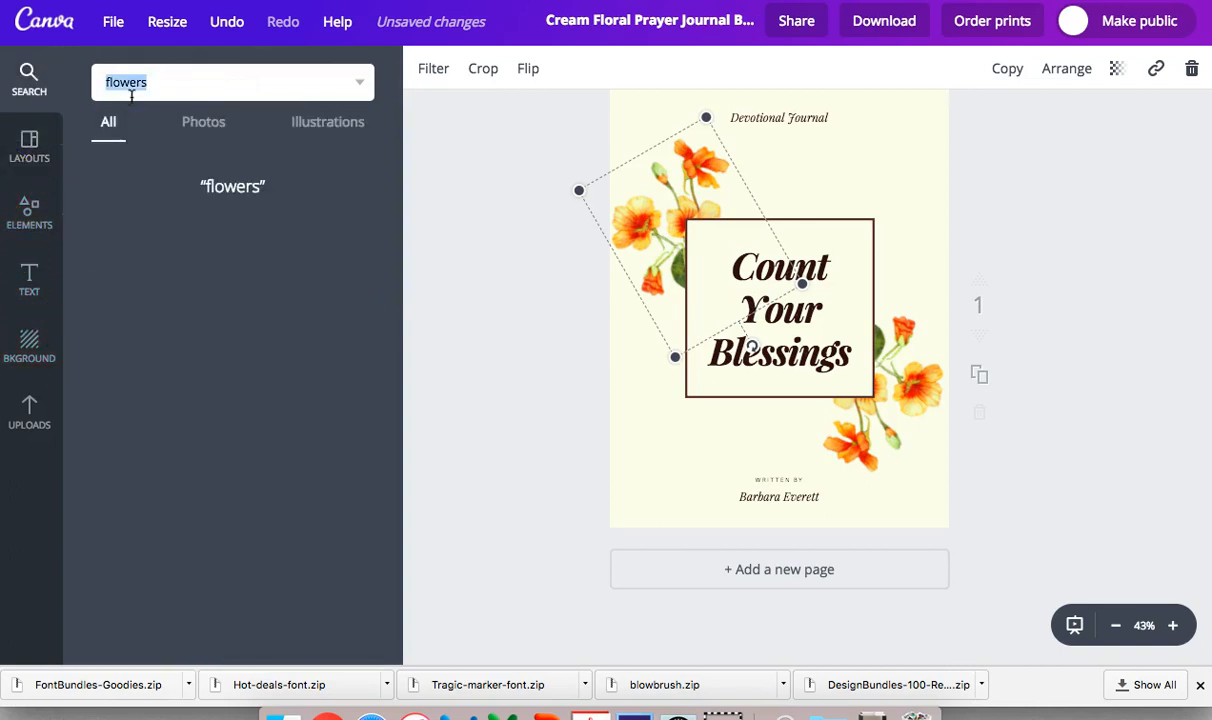
scroll(266, 415, "down", 3)
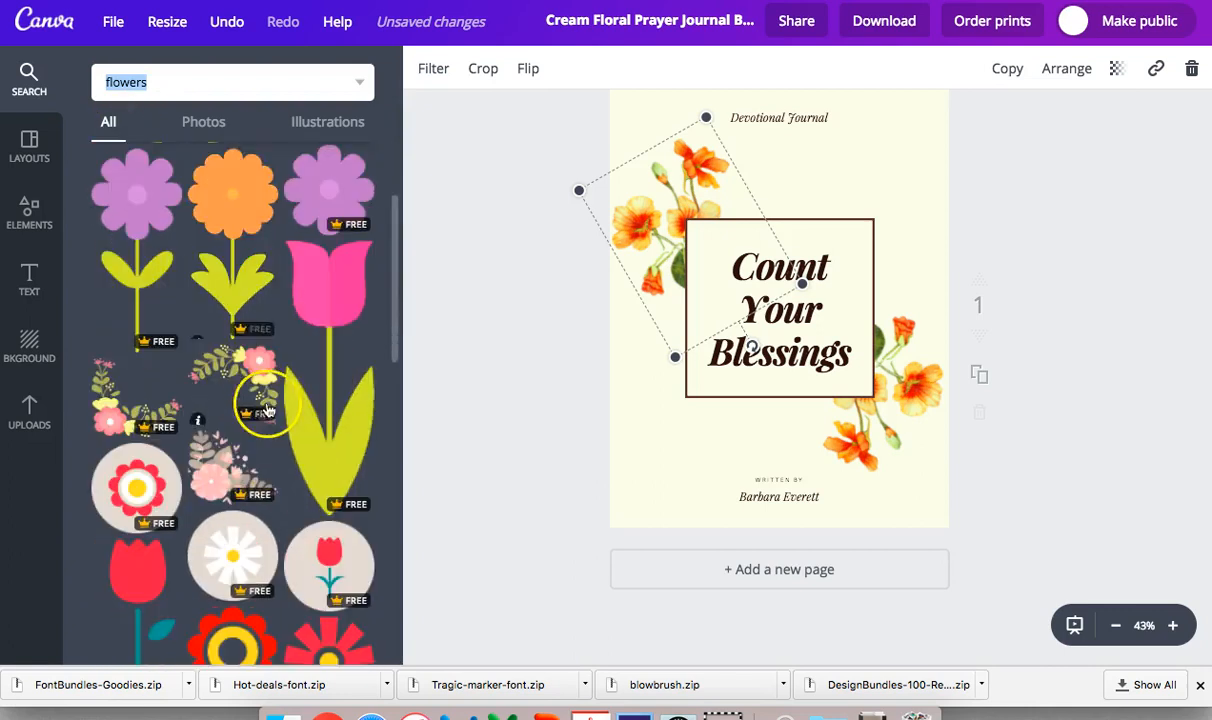
- Filter the flower results to Free only and scroll through them
left_click(360, 86)
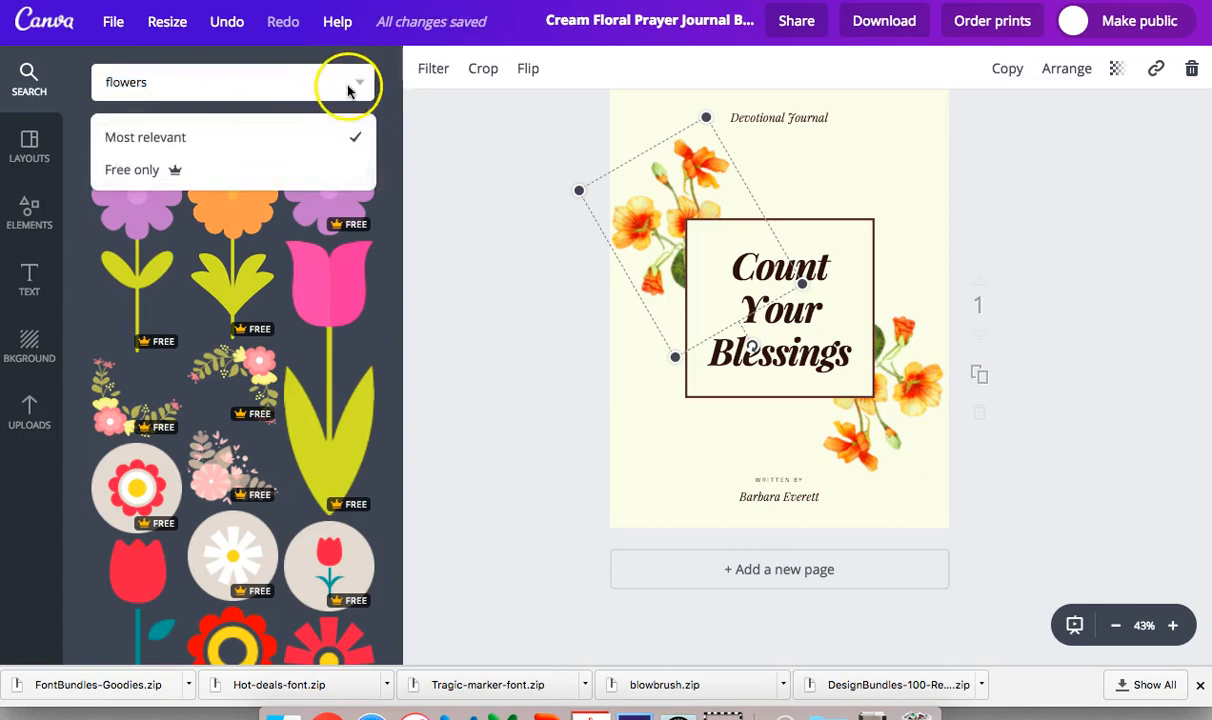
left_click(173, 174)
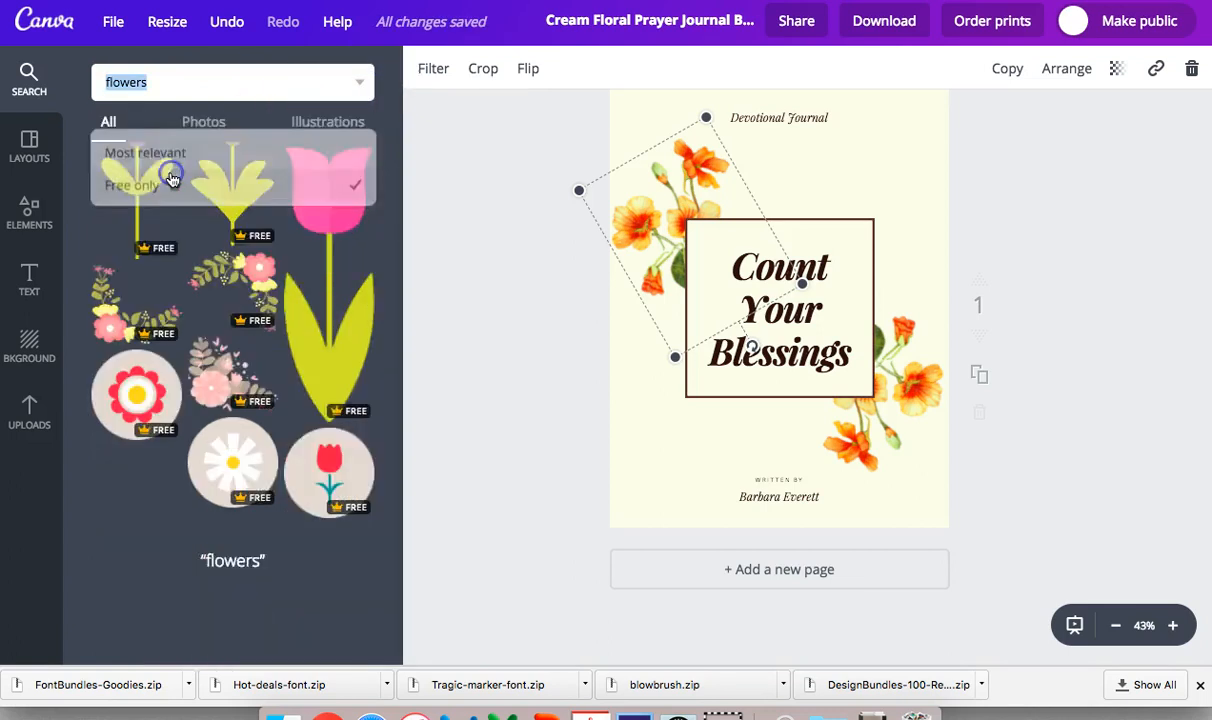
scroll(379, 303, "down", 4)
scroll(385, 357, "down", 10)
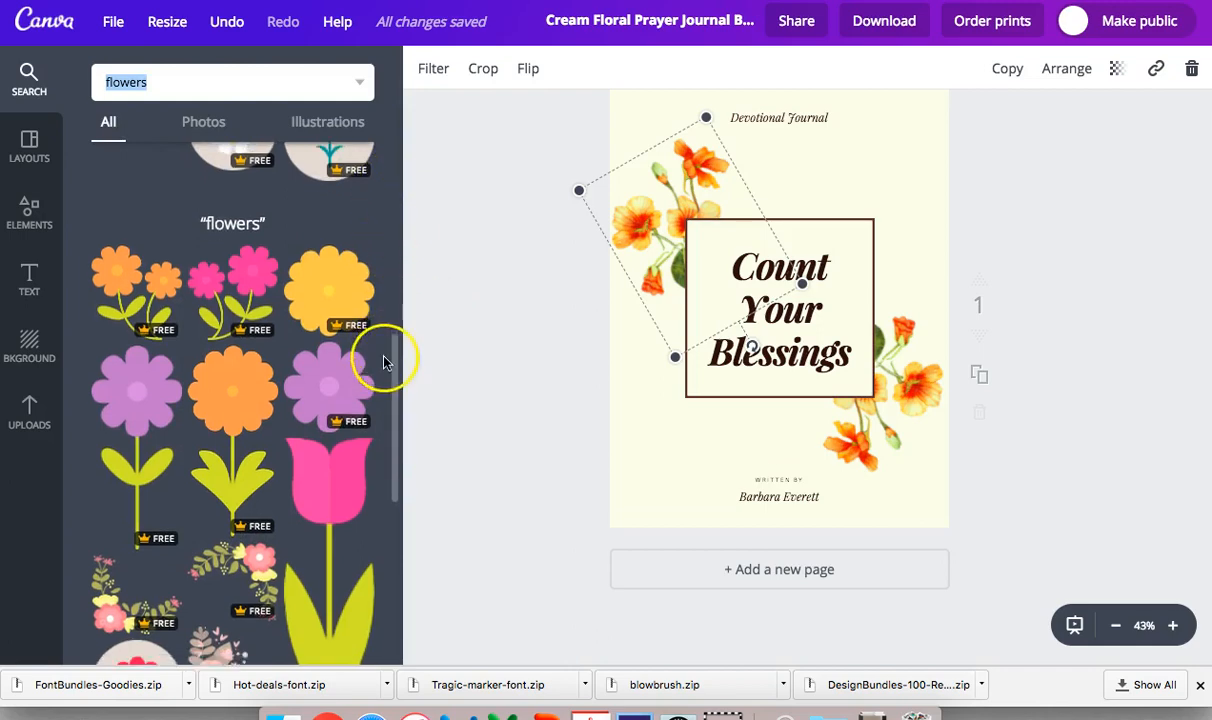
scroll(378, 335, "down", 5)
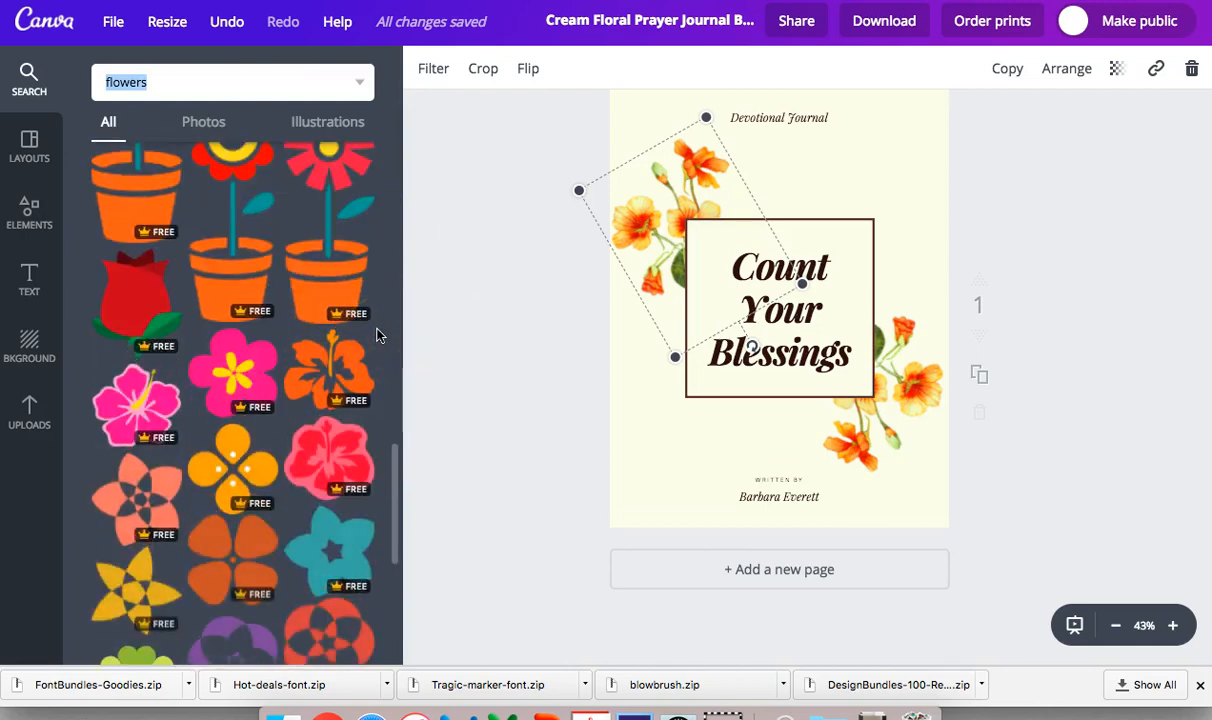
scroll(378, 335, "down", 10)
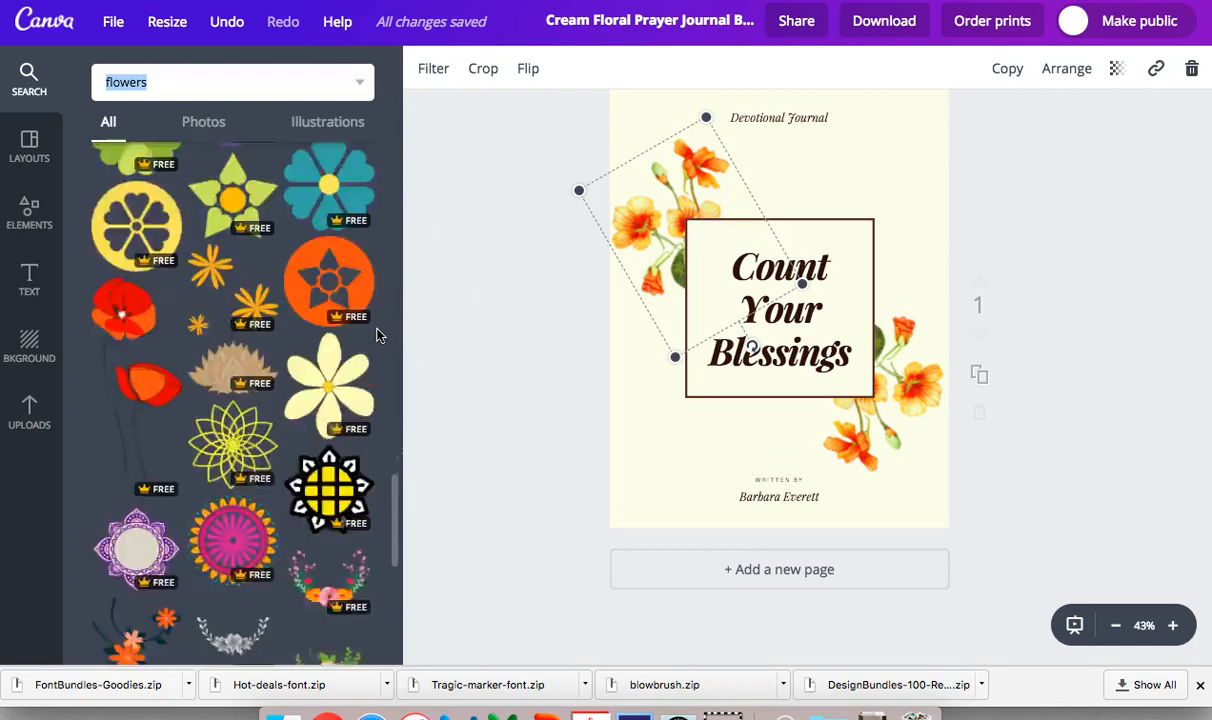
scroll(378, 335, "down", 10)
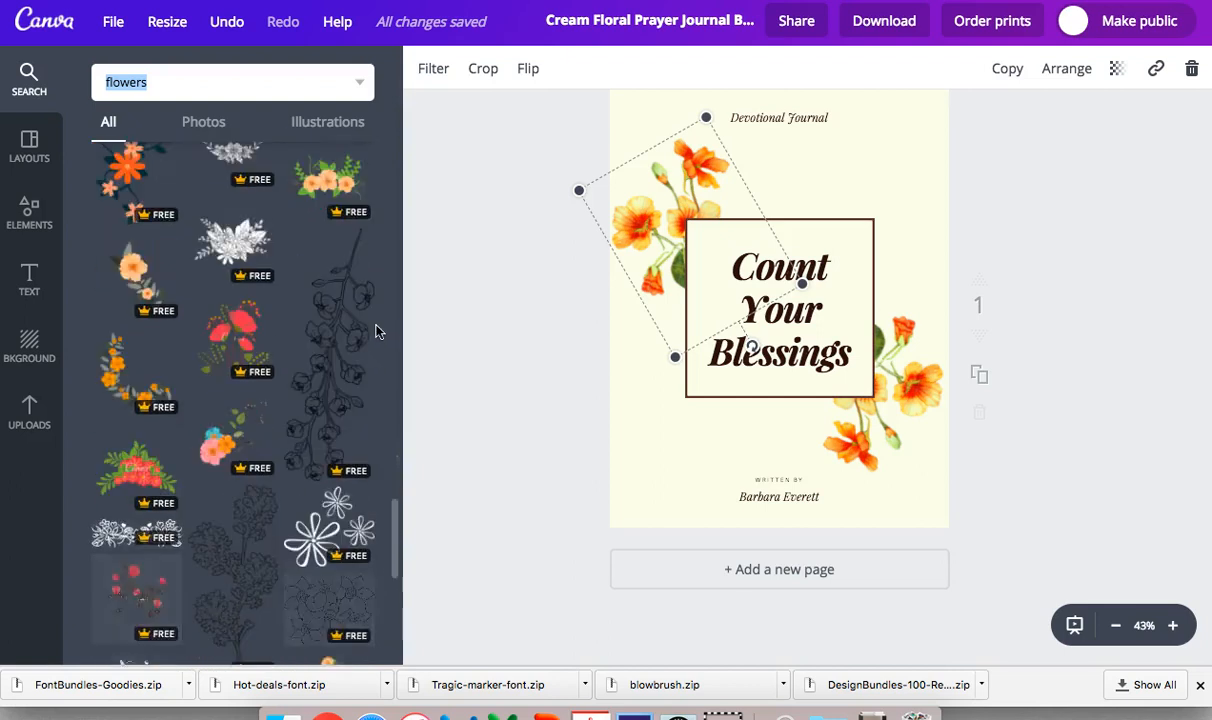
scroll(378, 335, "down", 10)
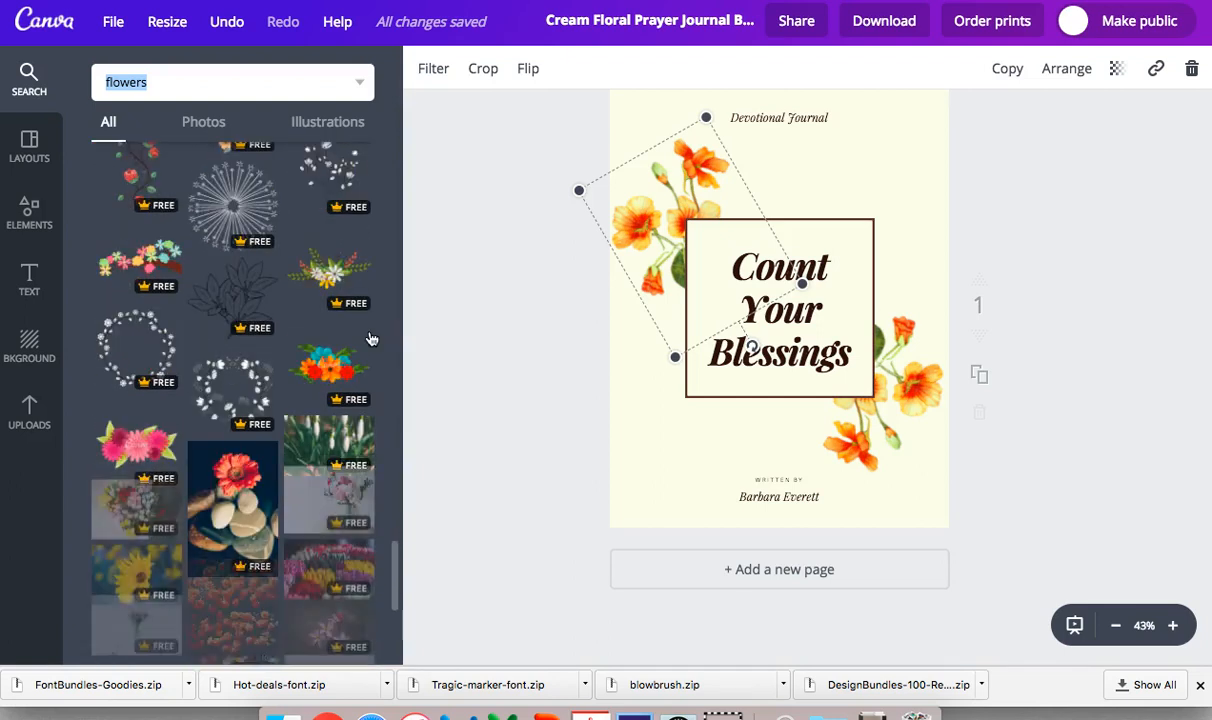
scroll(370, 339, "down", 2)
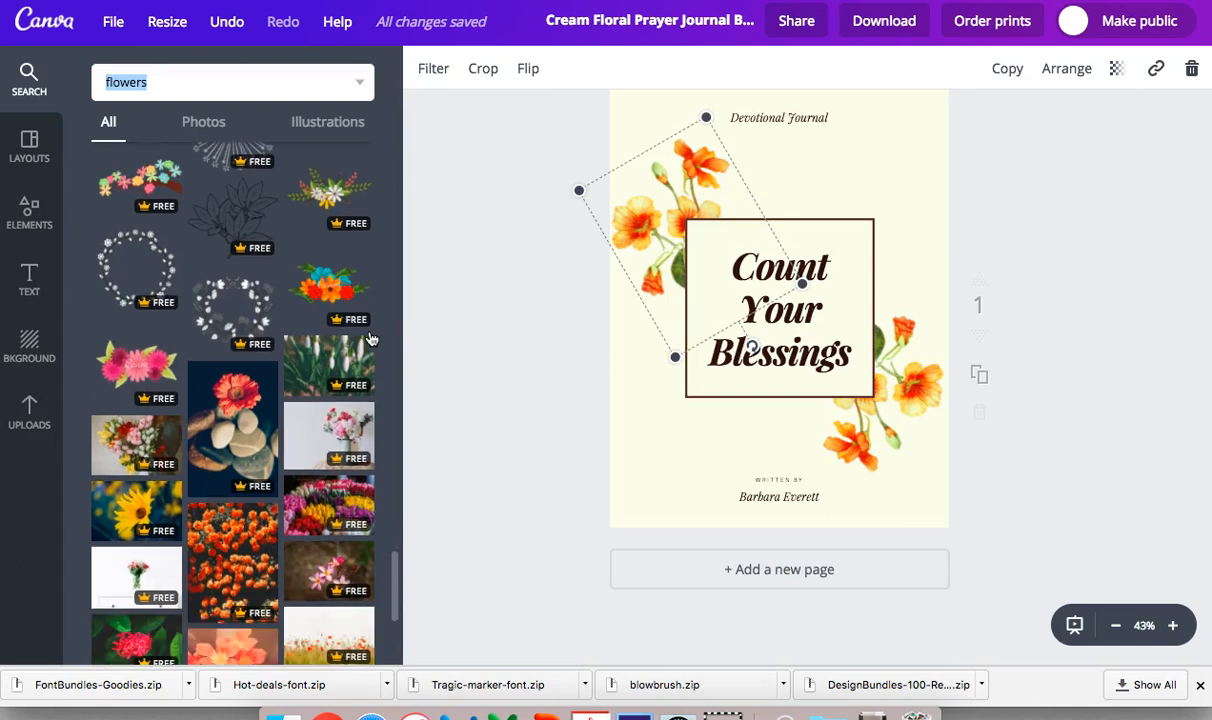
- Replace the upper-left orange flower with a smaller orange-and-teal cluster atop the title frame
left_click_drag(334, 306, 770, 247)
left_click(634, 201)
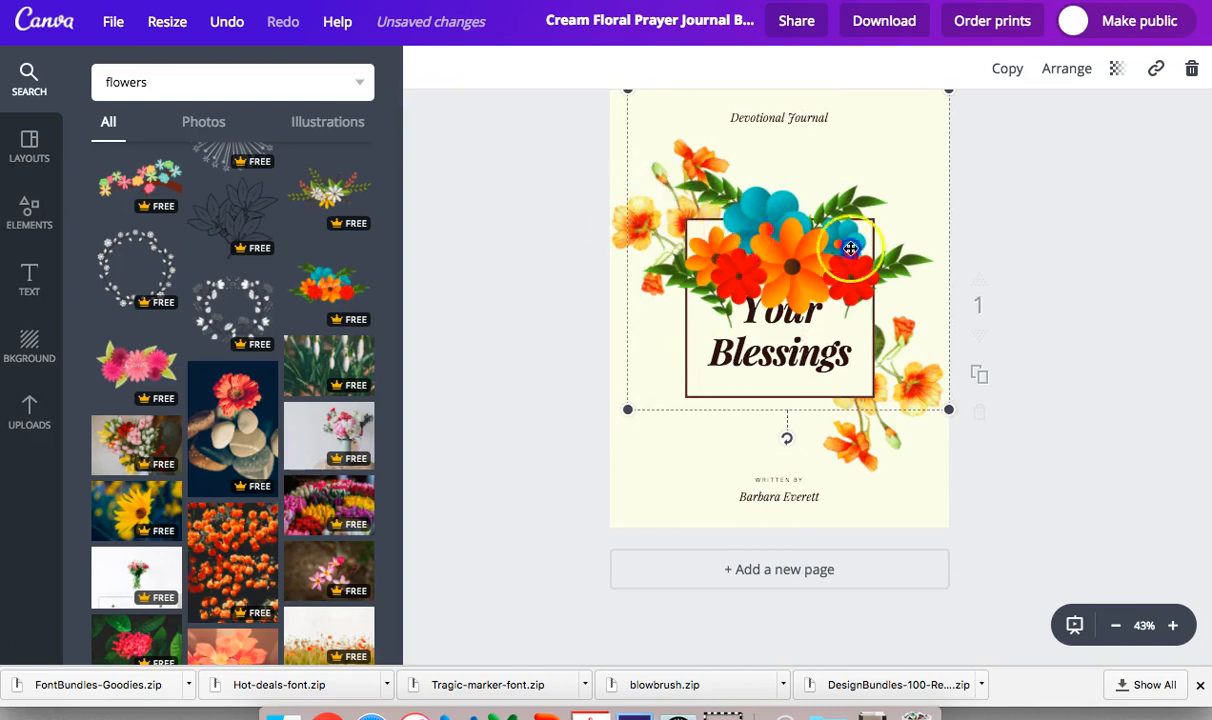
left_click_drag(847, 249, 983, 270)
left_click(622, 198)
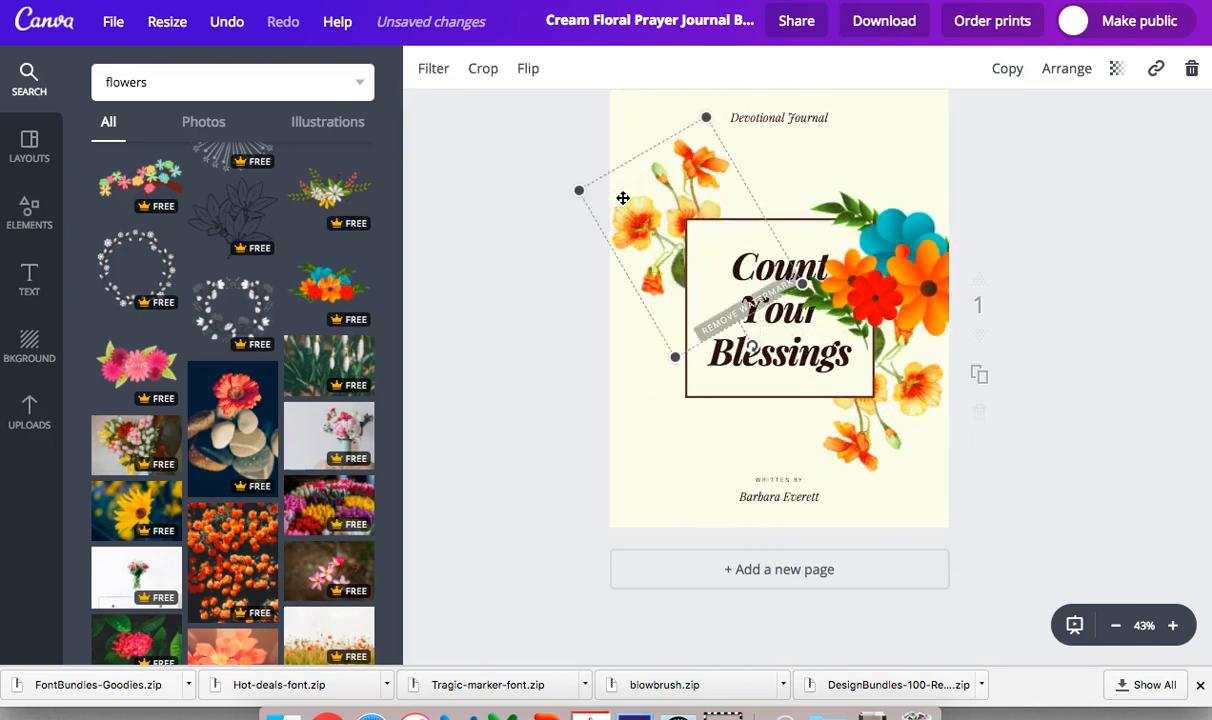
key("Delete")
left_click_drag(880, 260, 712, 168)
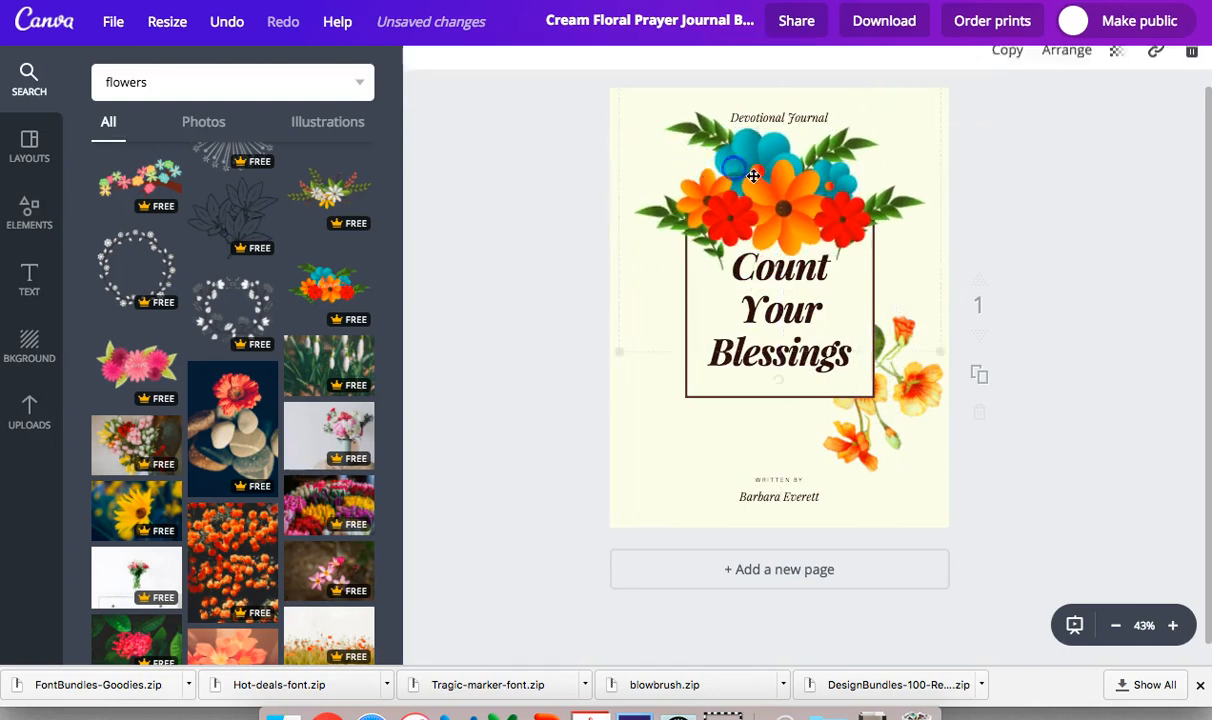
left_click_drag(918, 322, 836, 252)
left_click_drag(801, 184, 832, 215)
- Delete the orange blossom cluster in the cover's lower-right corner
left_click(908, 174)
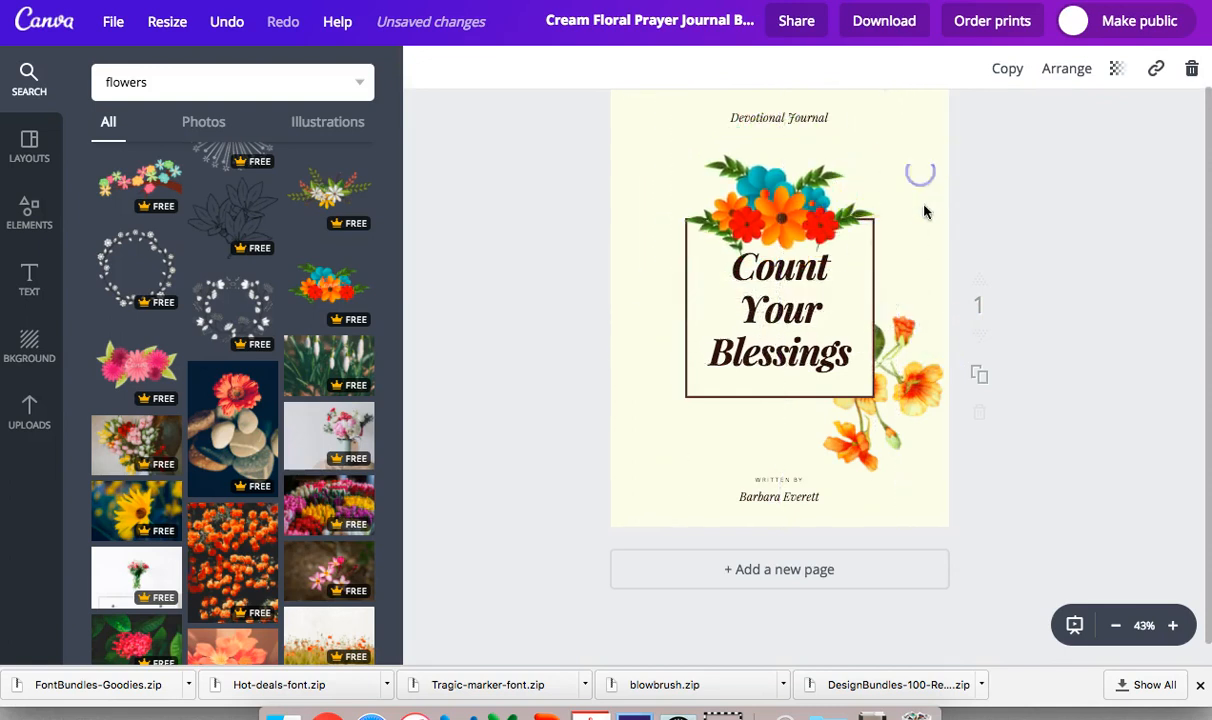
left_click(914, 386)
key("Delete")
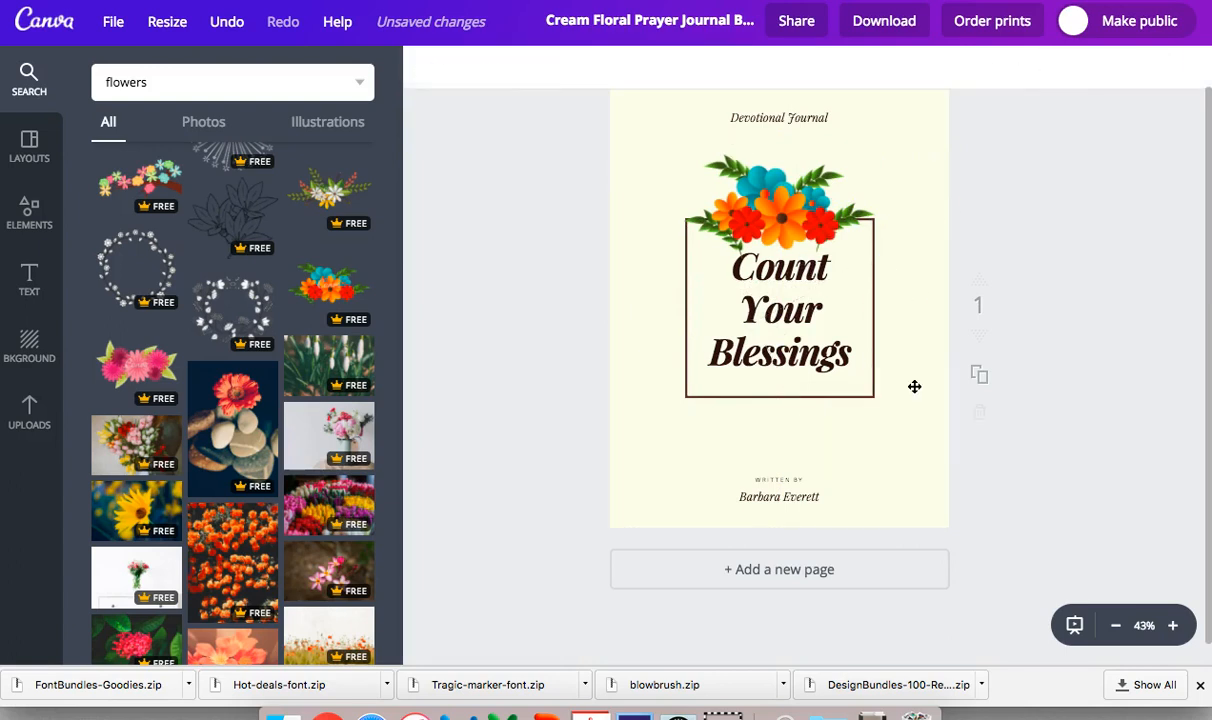
left_click(879, 448)
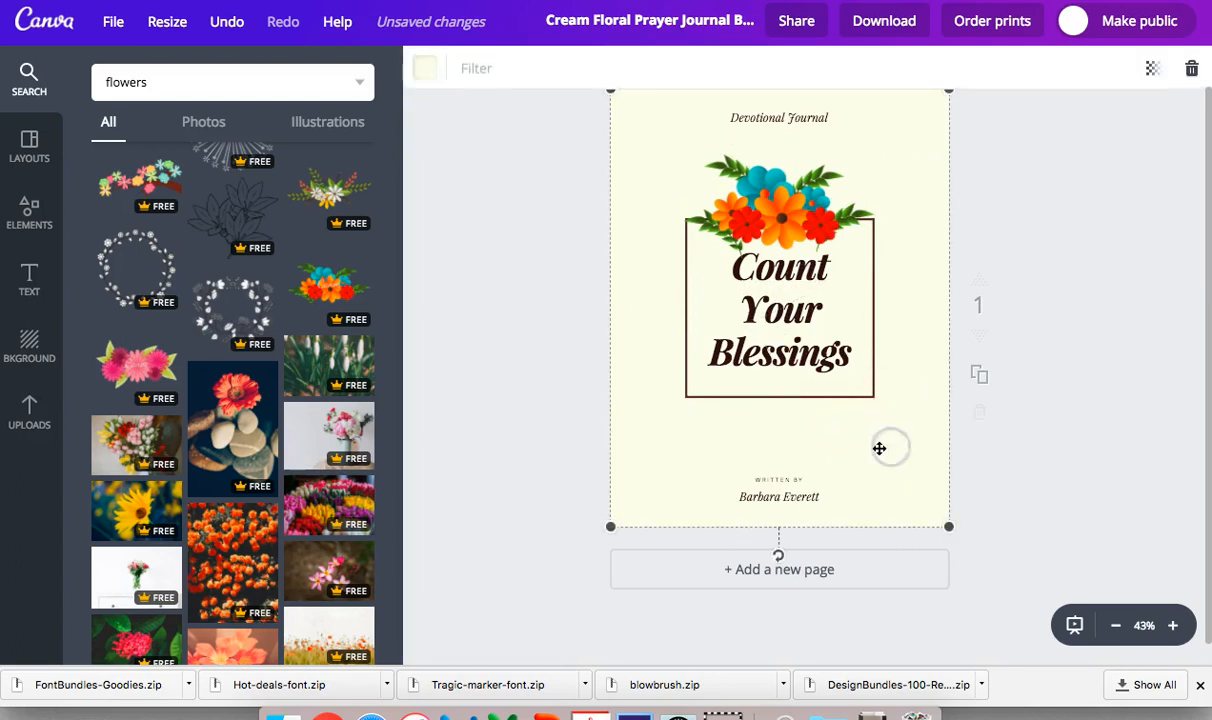
left_click(479, 343)
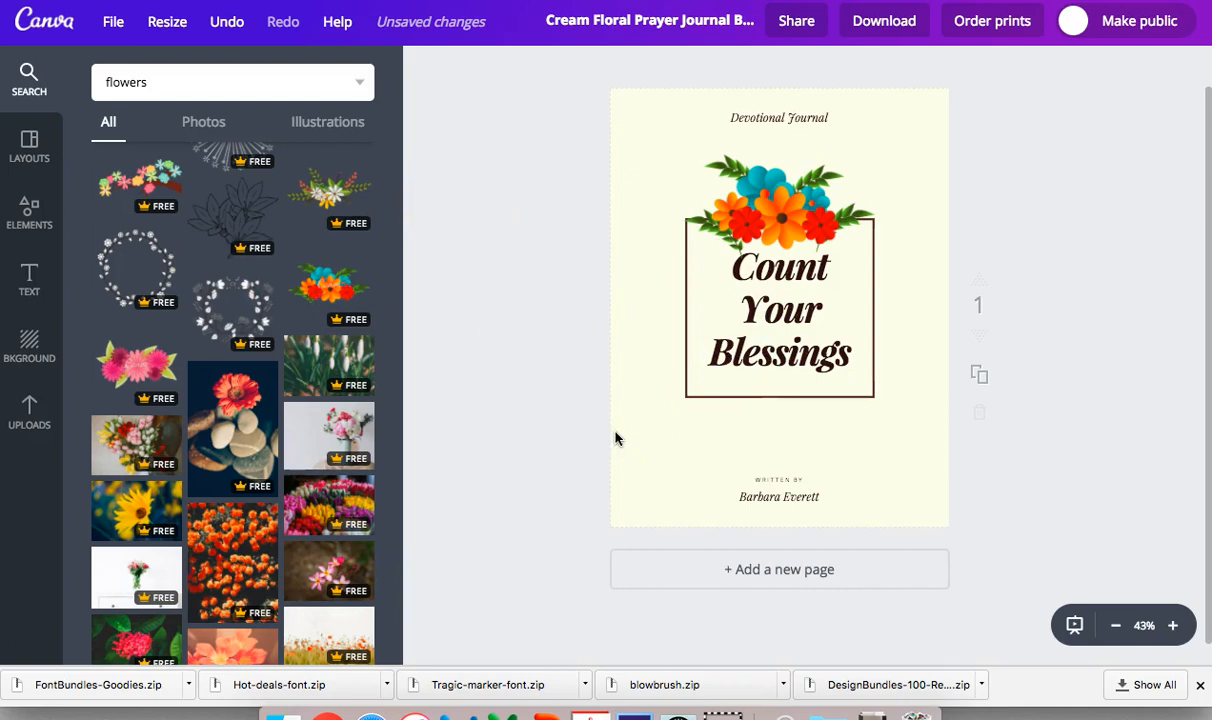
left_click(697, 408)
left_click(686, 396)
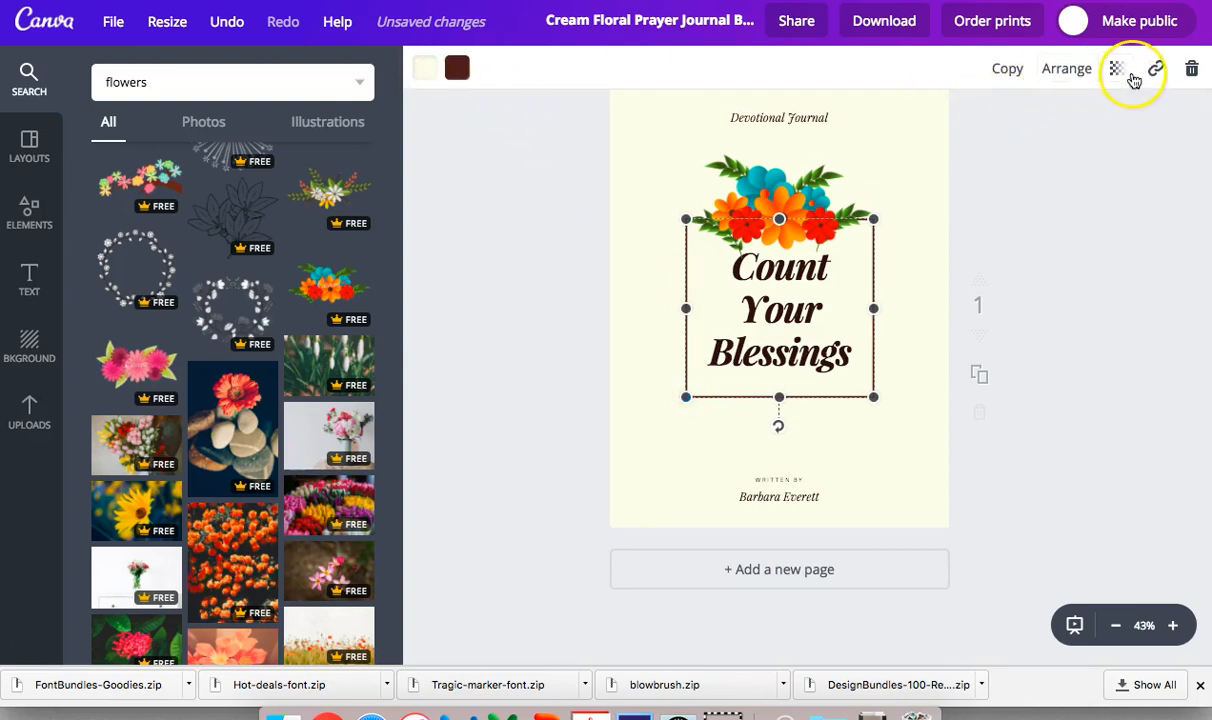
left_click(1192, 69)
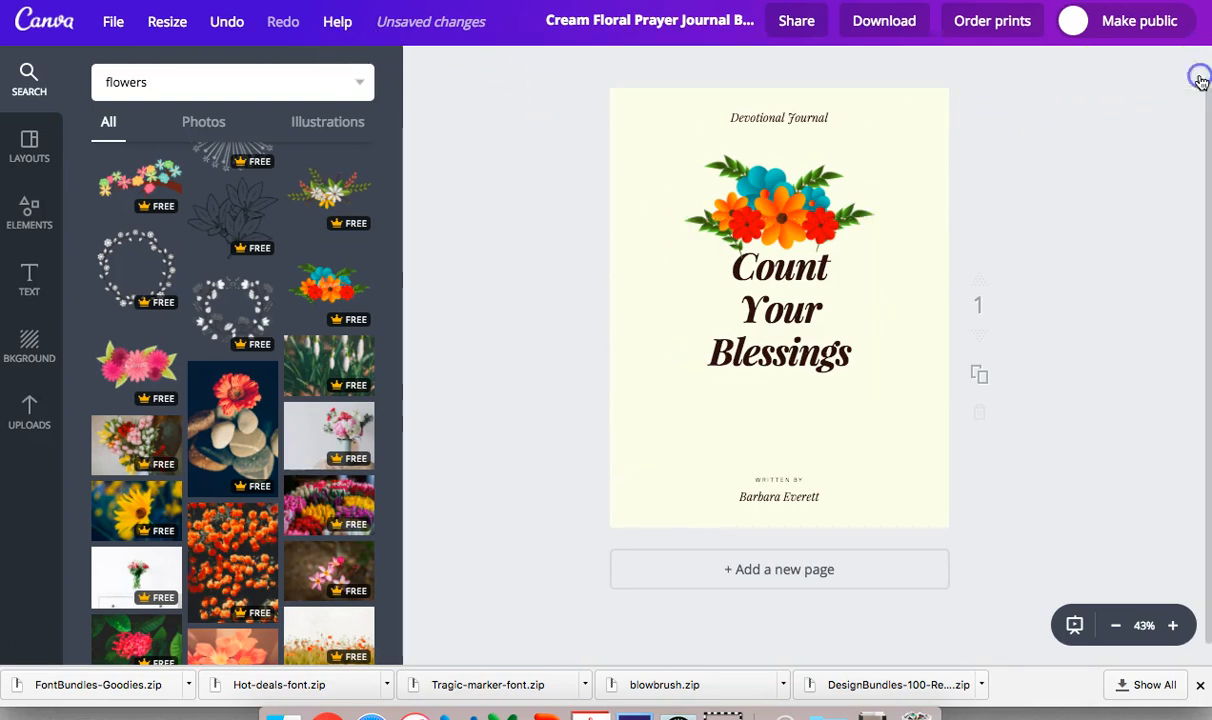
left_click(234, 28)
left_click(459, 70)
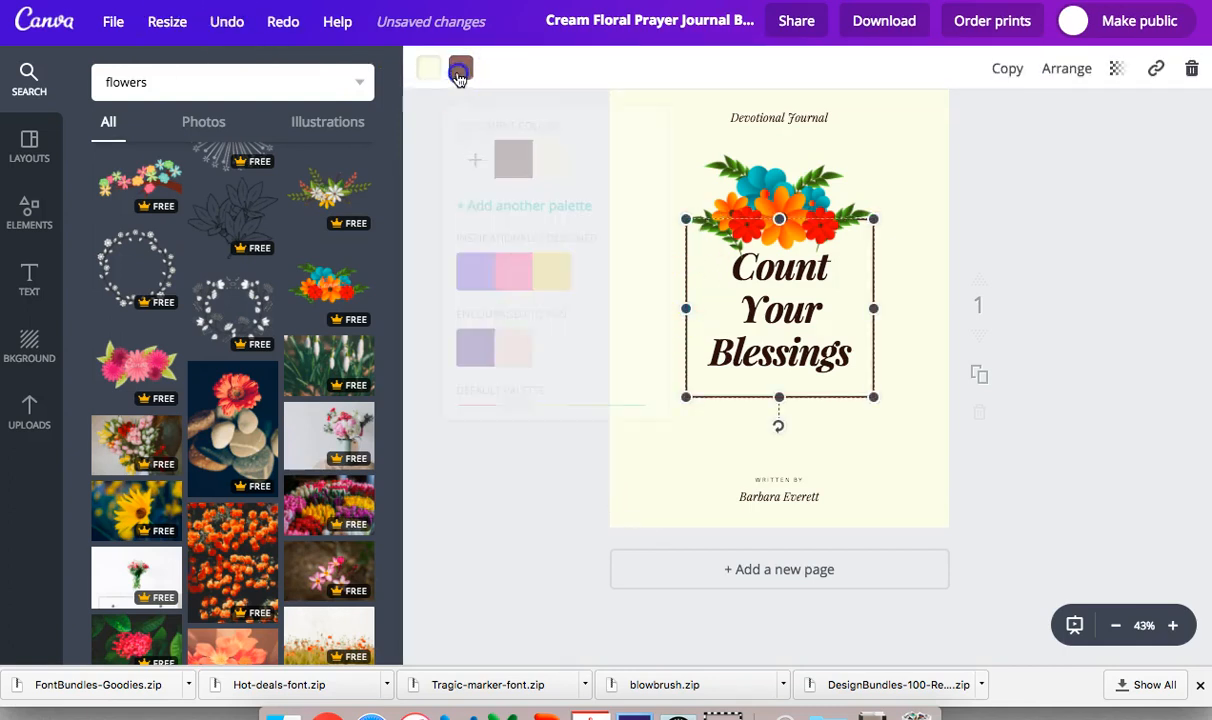
left_click(508, 276)
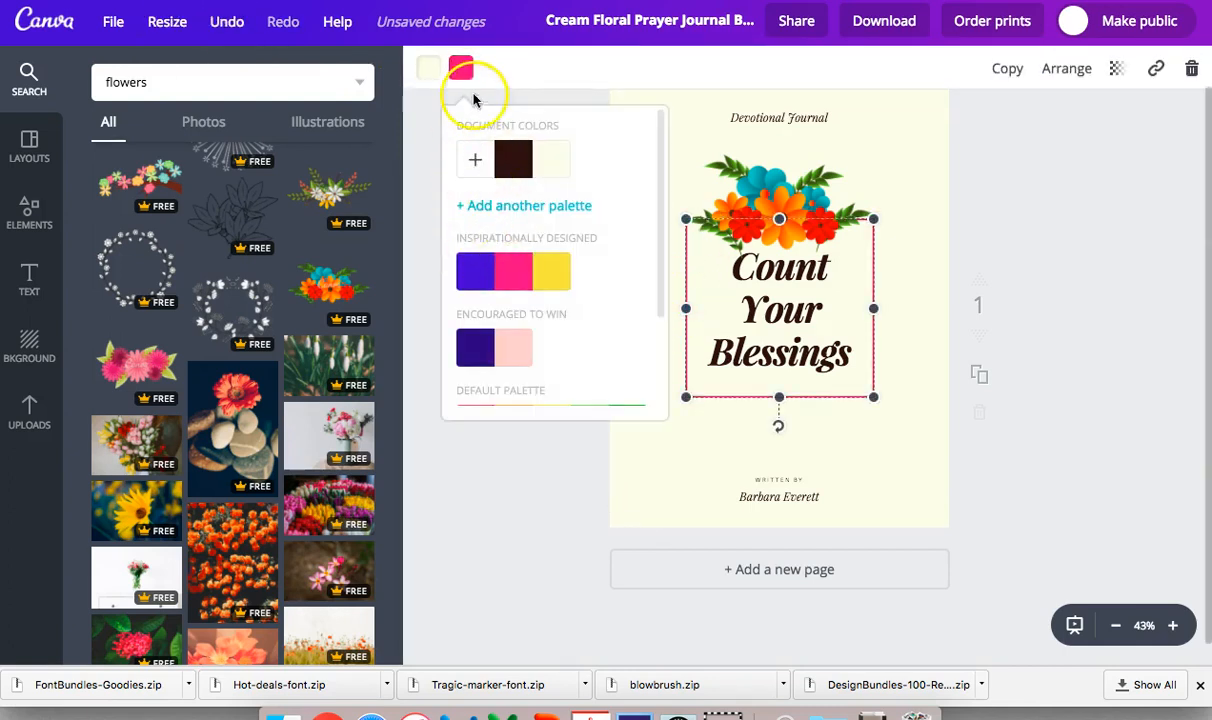
left_click(513, 179)
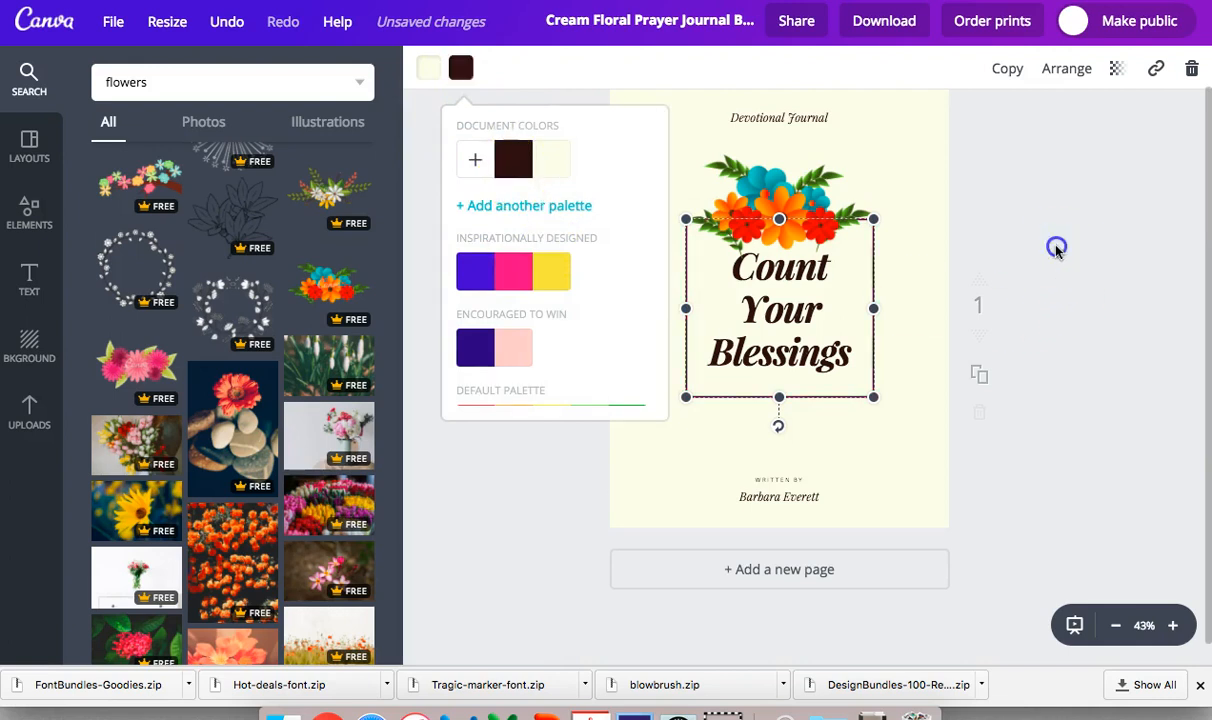
left_click(1056, 249)
left_click(1000, 197)
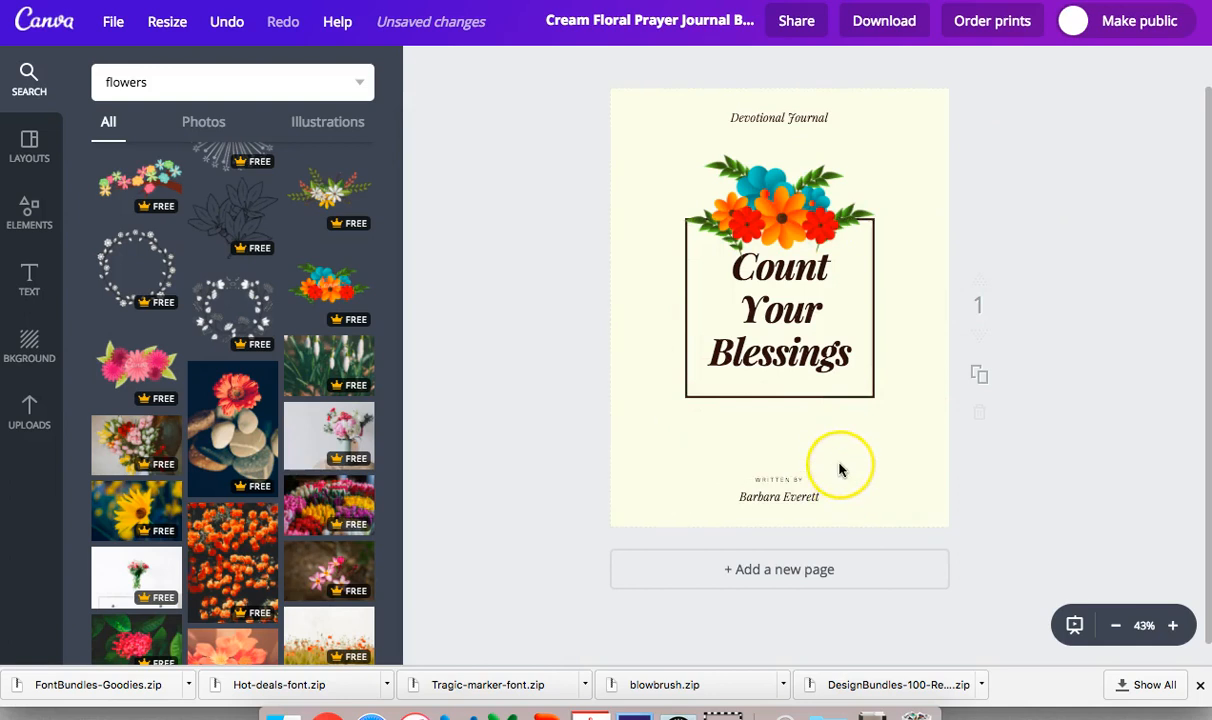
scroll(840, 470, "down", 1)
- Add a blank second page to the journal
left_click(800, 548)
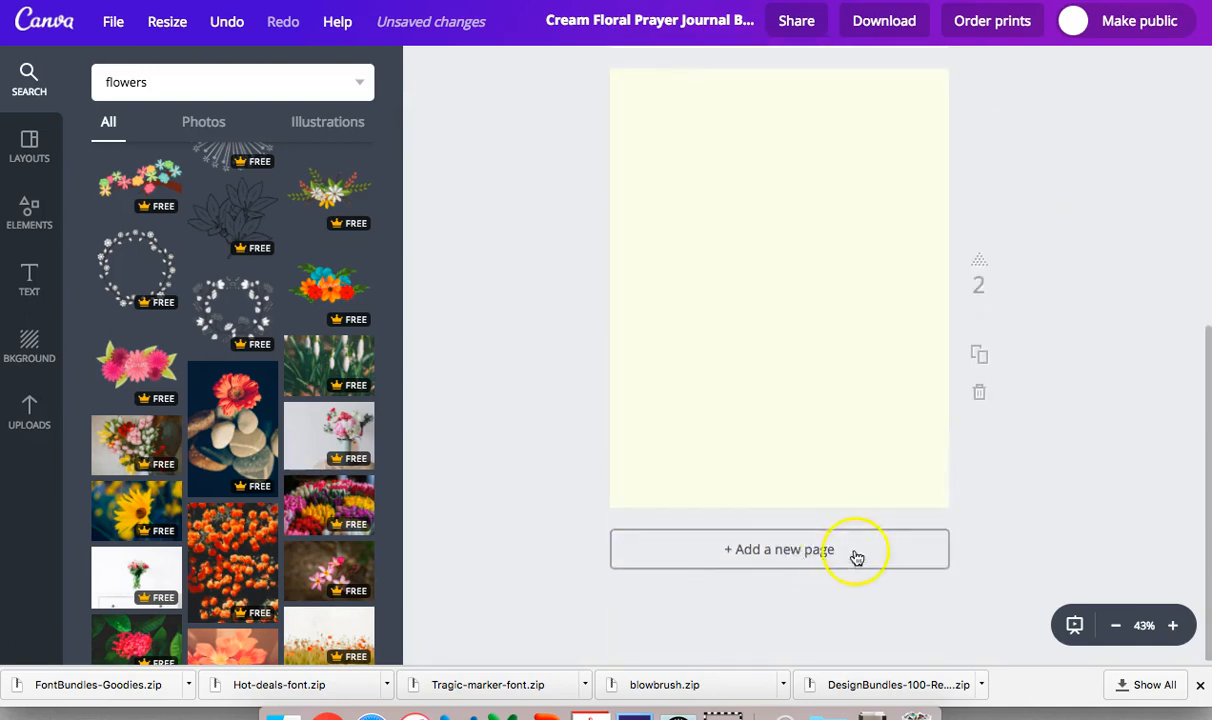
scroll(774, 340, "up", 5)
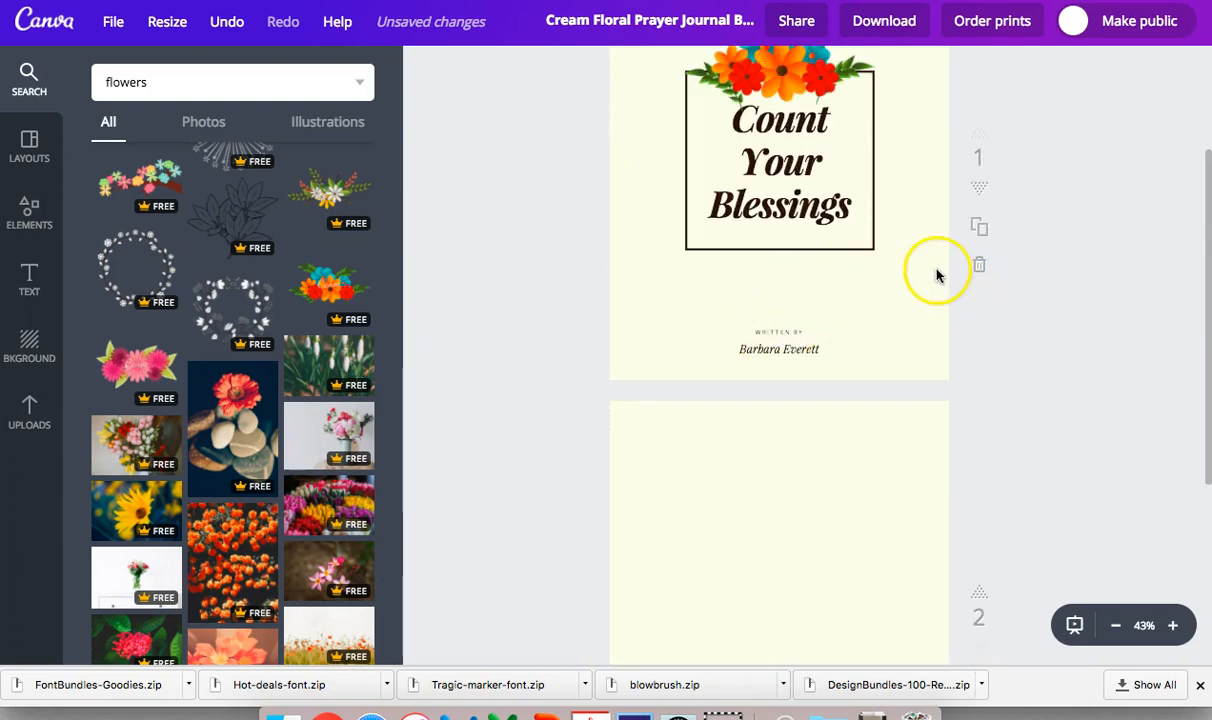
scroll(860, 520, "down", 4)
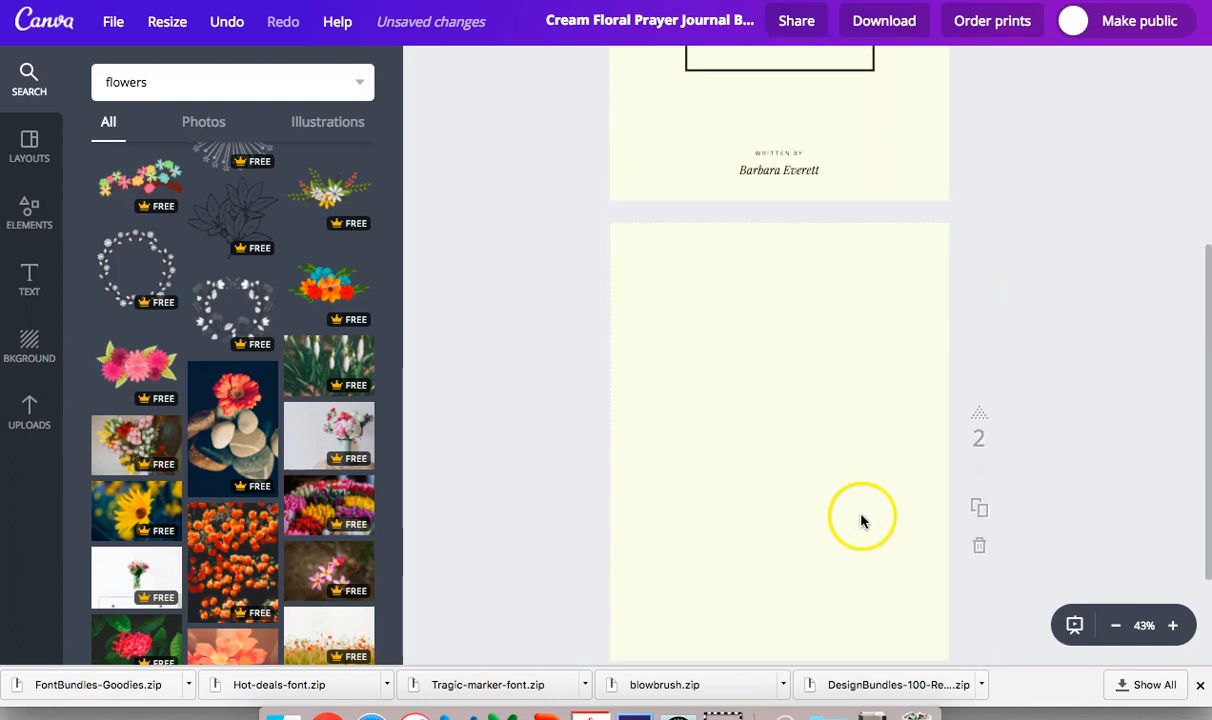
scroll(862, 515, "down", 2)
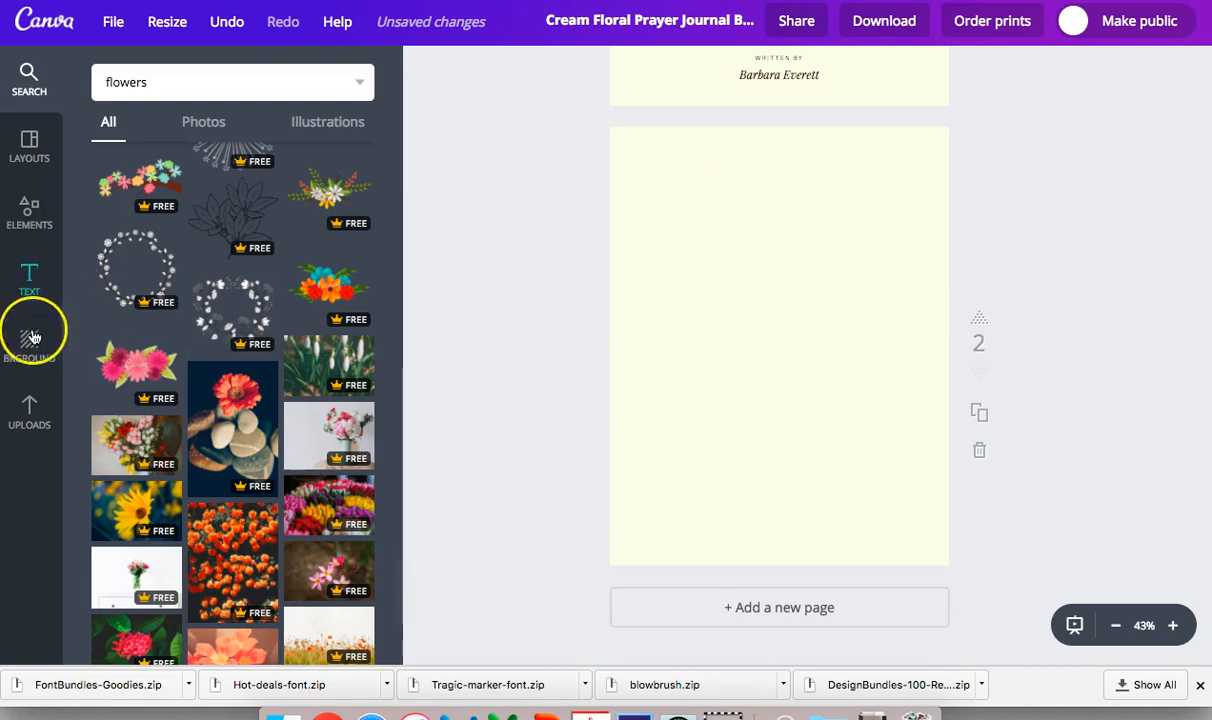
- Add a square outline frame from Elements > Shapes to page 2
left_click(33, 210)
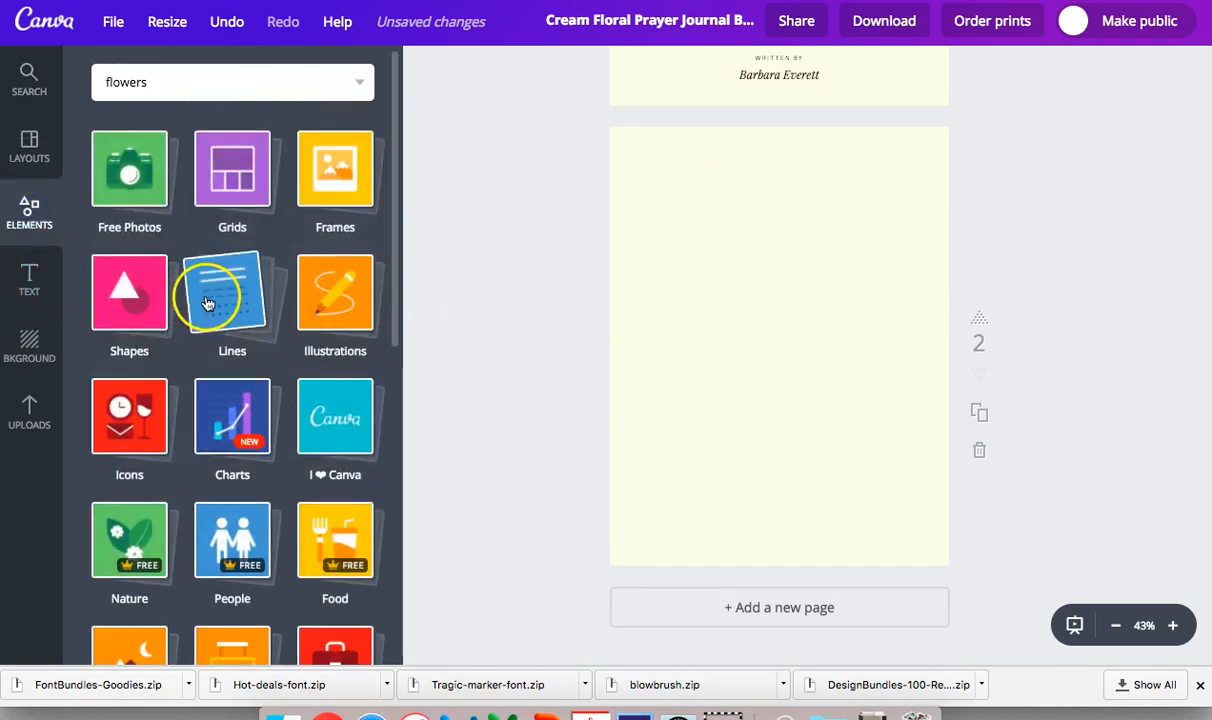
left_click(209, 304)
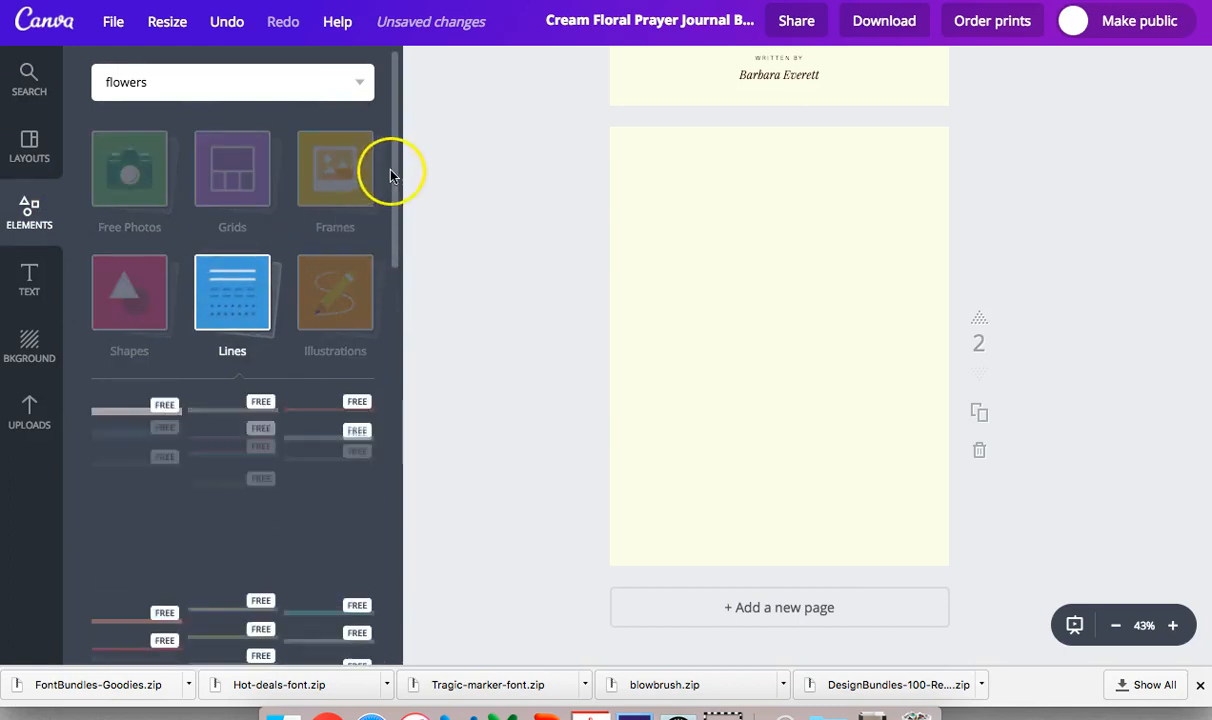
left_click(113, 292)
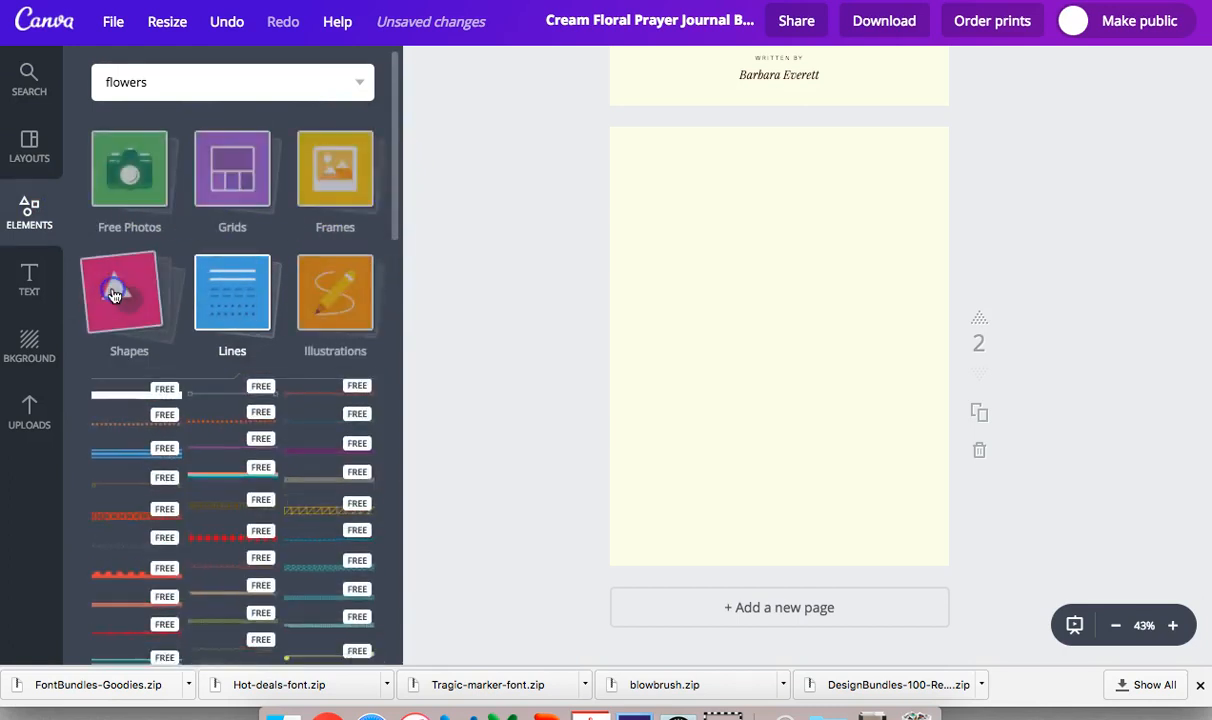
left_click(113, 292)
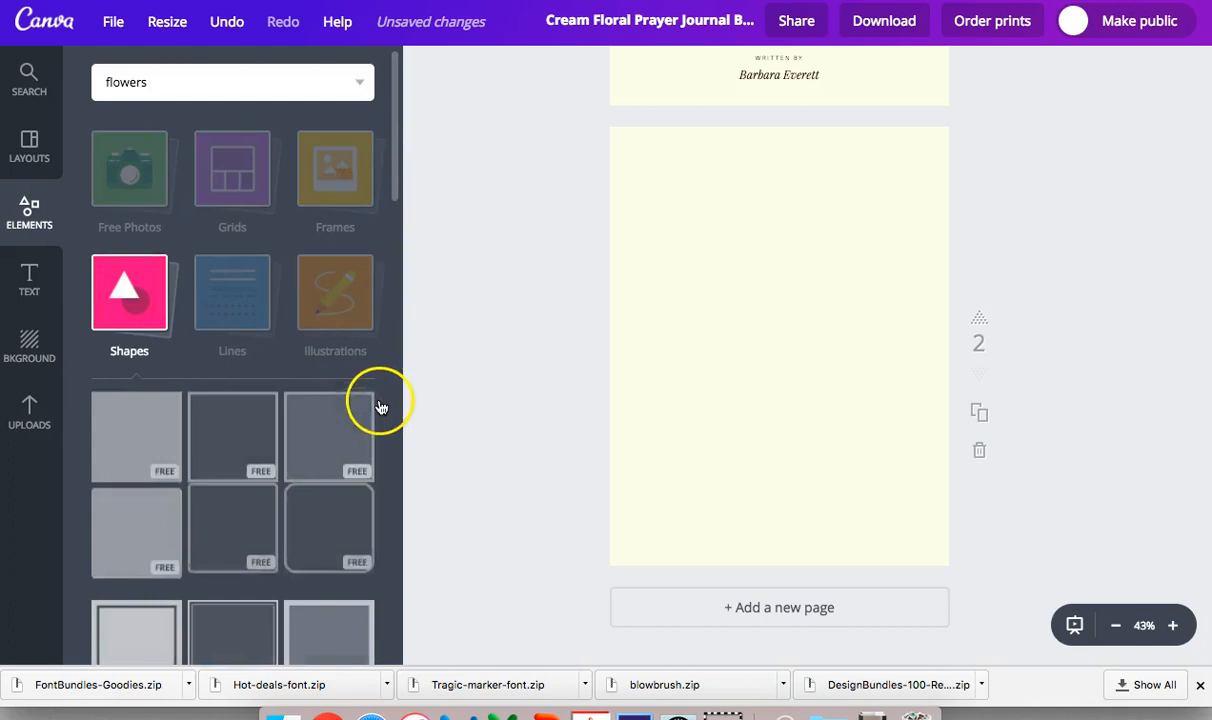
left_click(245, 454)
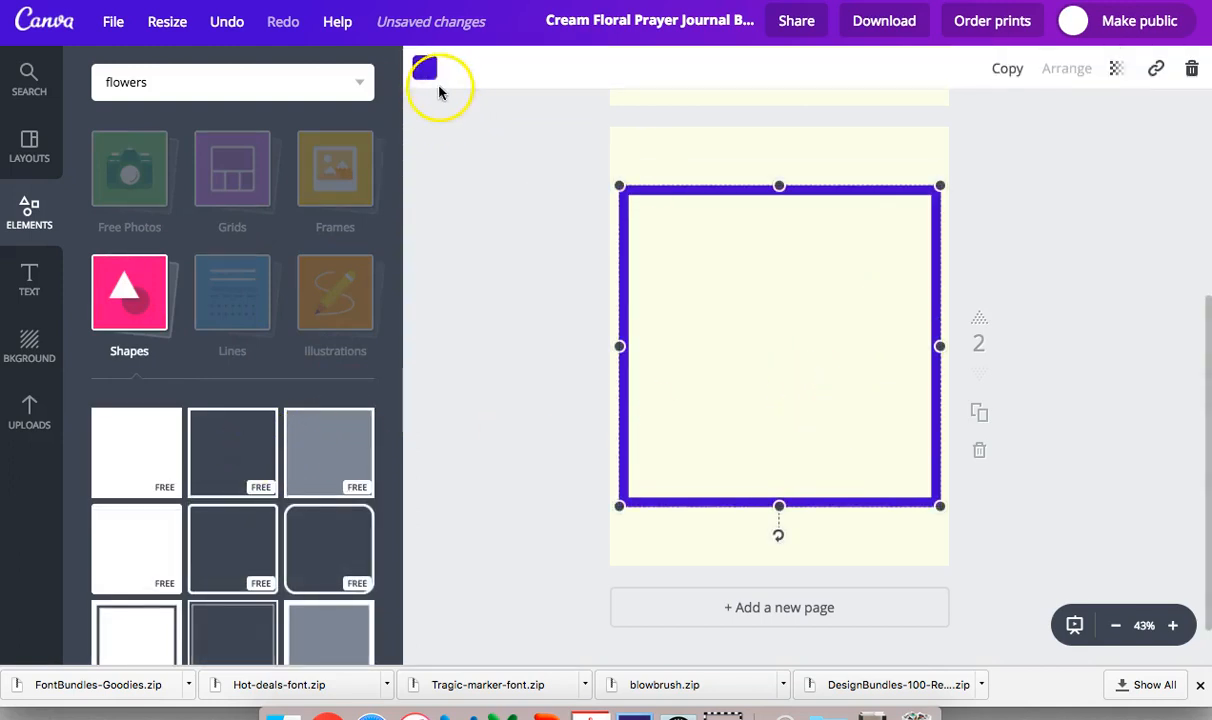
- Colour the frame dark brown and stretch it into a tall border covering nearly all of page 2
left_click(428, 74)
left_click(476, 161)
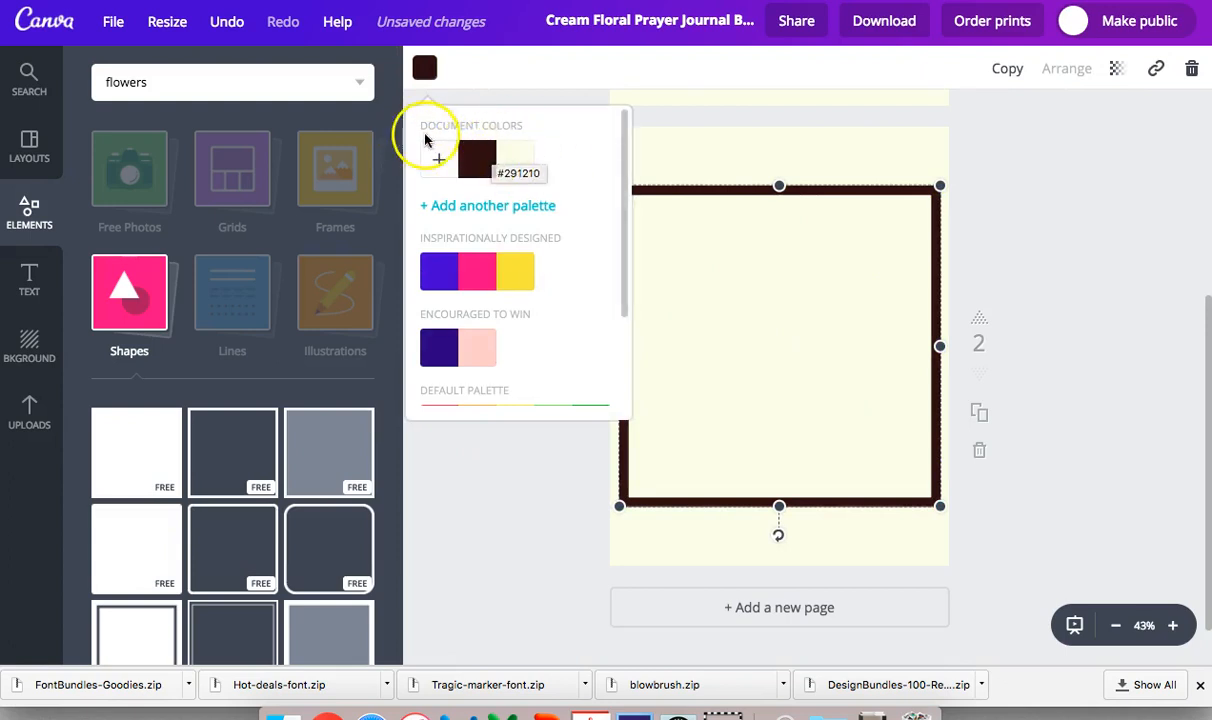
left_click_drag(928, 505, 665, 261)
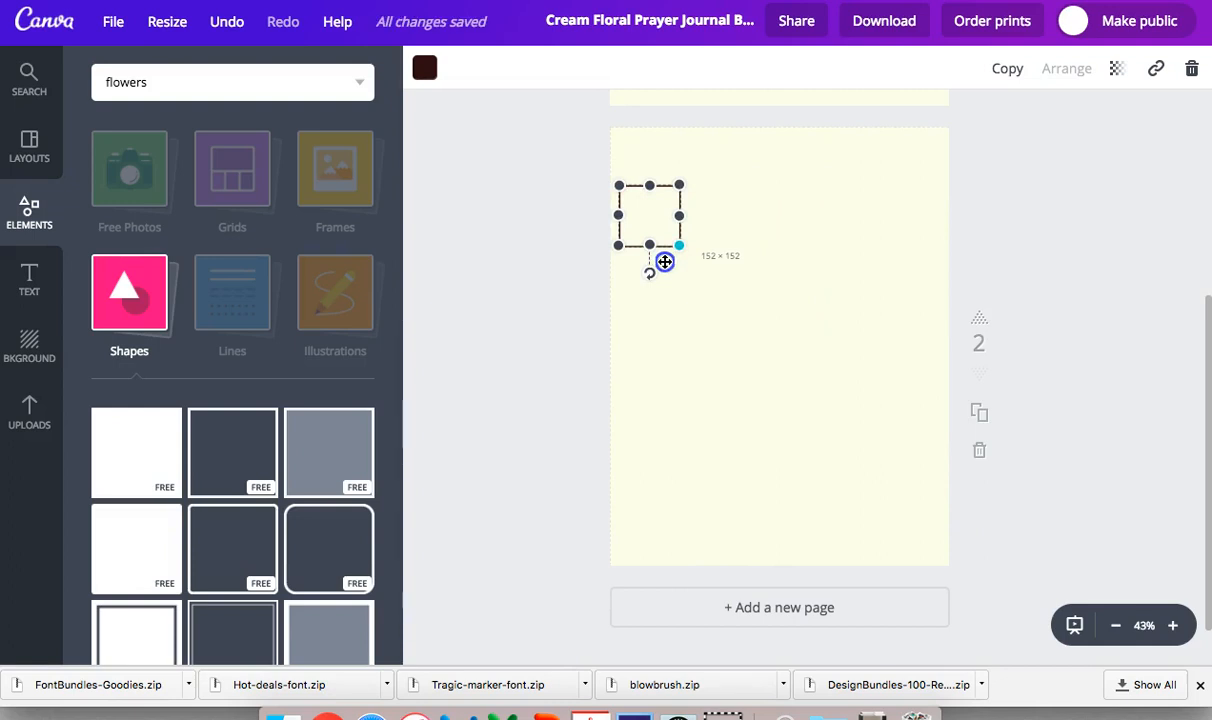
left_click_drag(682, 214, 943, 238)
left_click_drag(779, 245, 770, 552)
left_click_drag(779, 184, 782, 138)
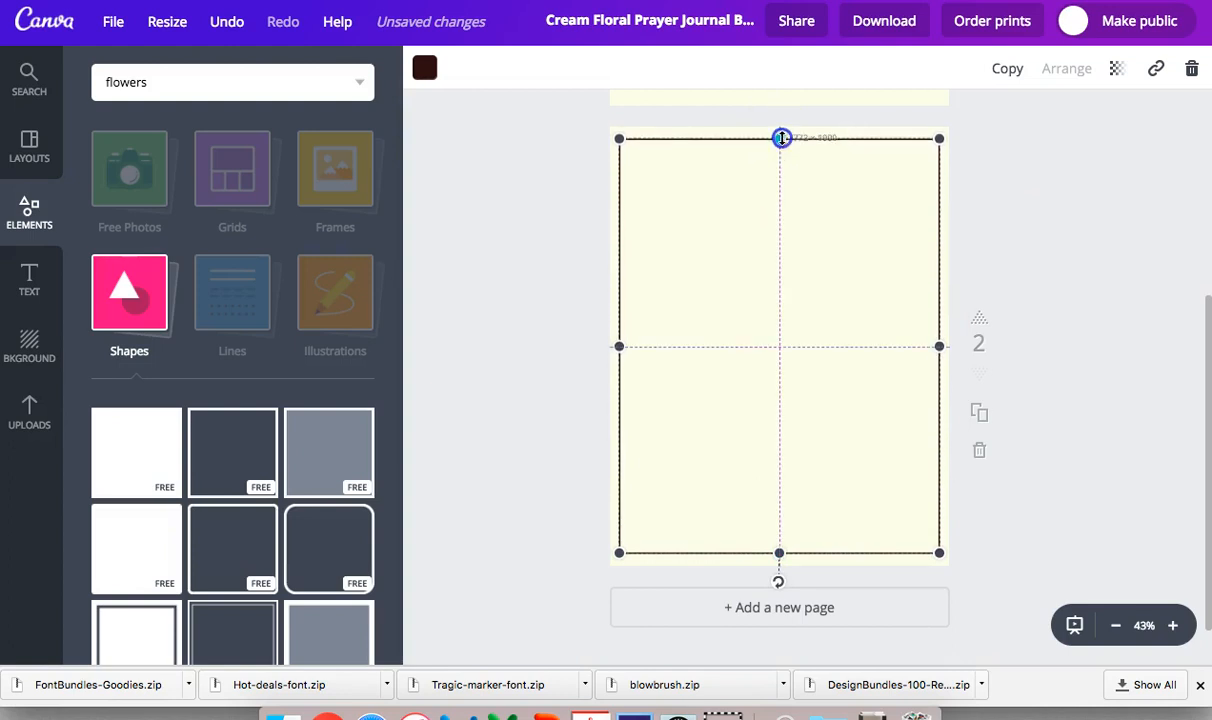
left_click_drag(782, 138, 782, 138)
left_click(1050, 195)
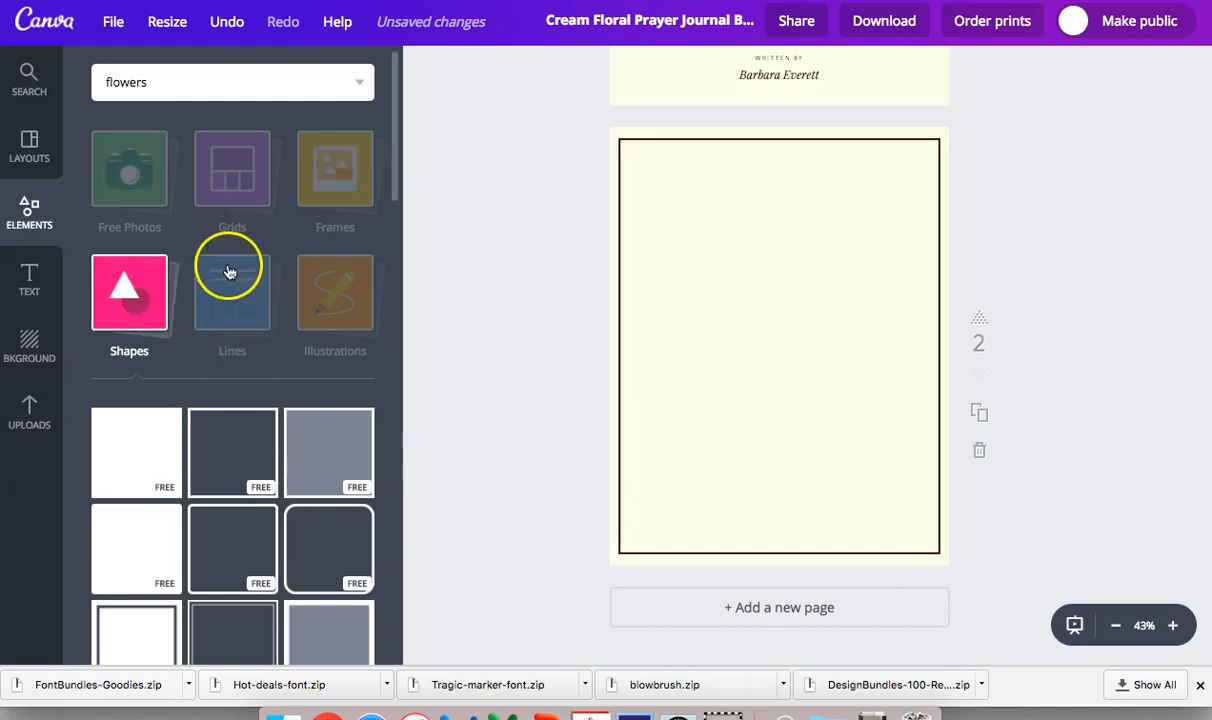
- Add a dark brown line near the top of page 2 and thin its stroke
left_click(223, 303)
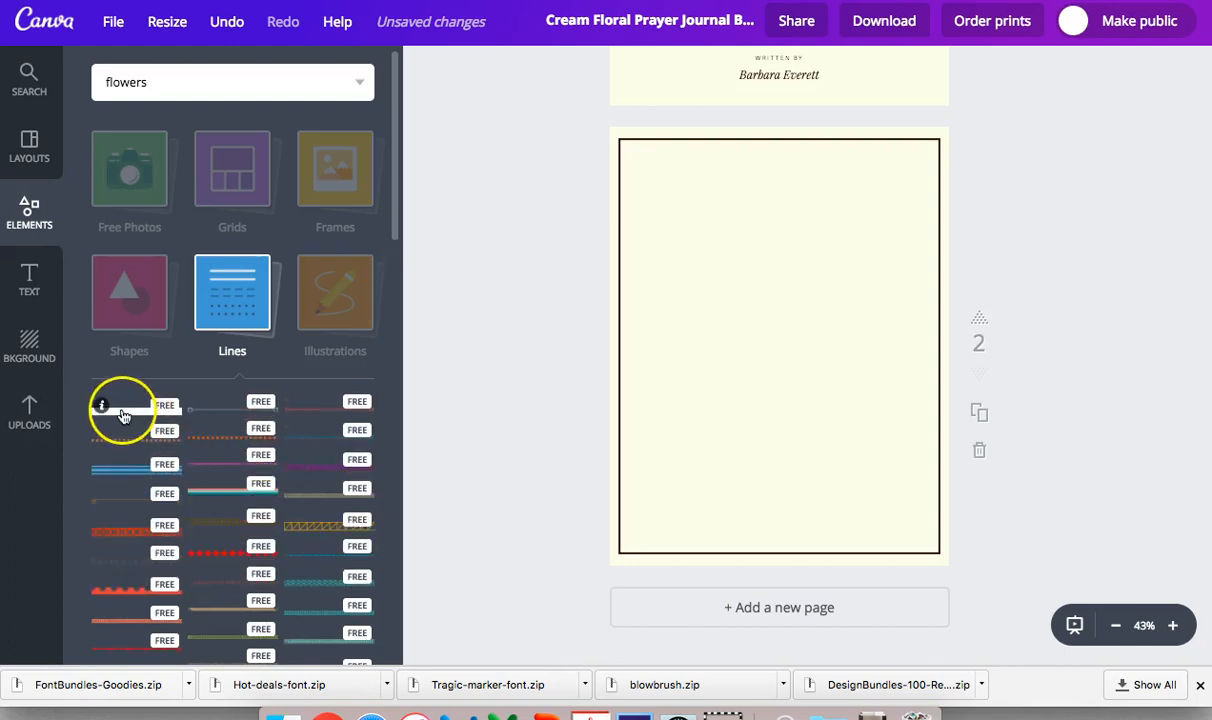
left_click_drag(142, 416, 730, 187)
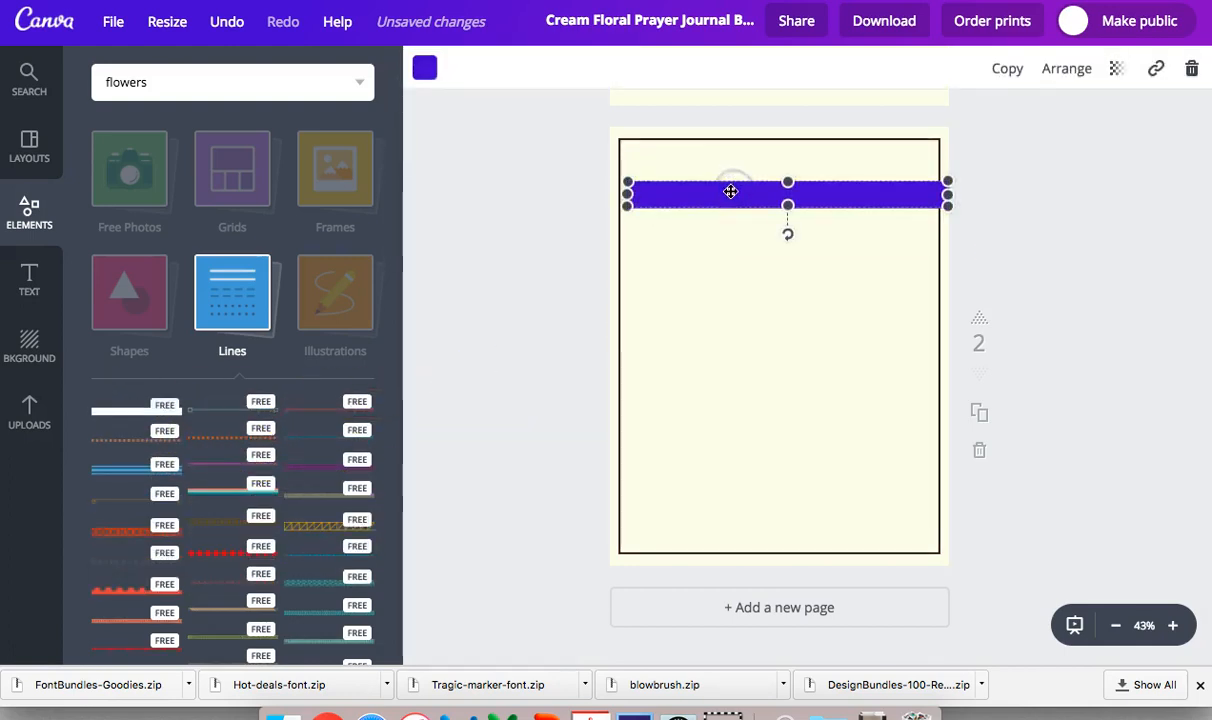
left_click(430, 69)
left_click(476, 159)
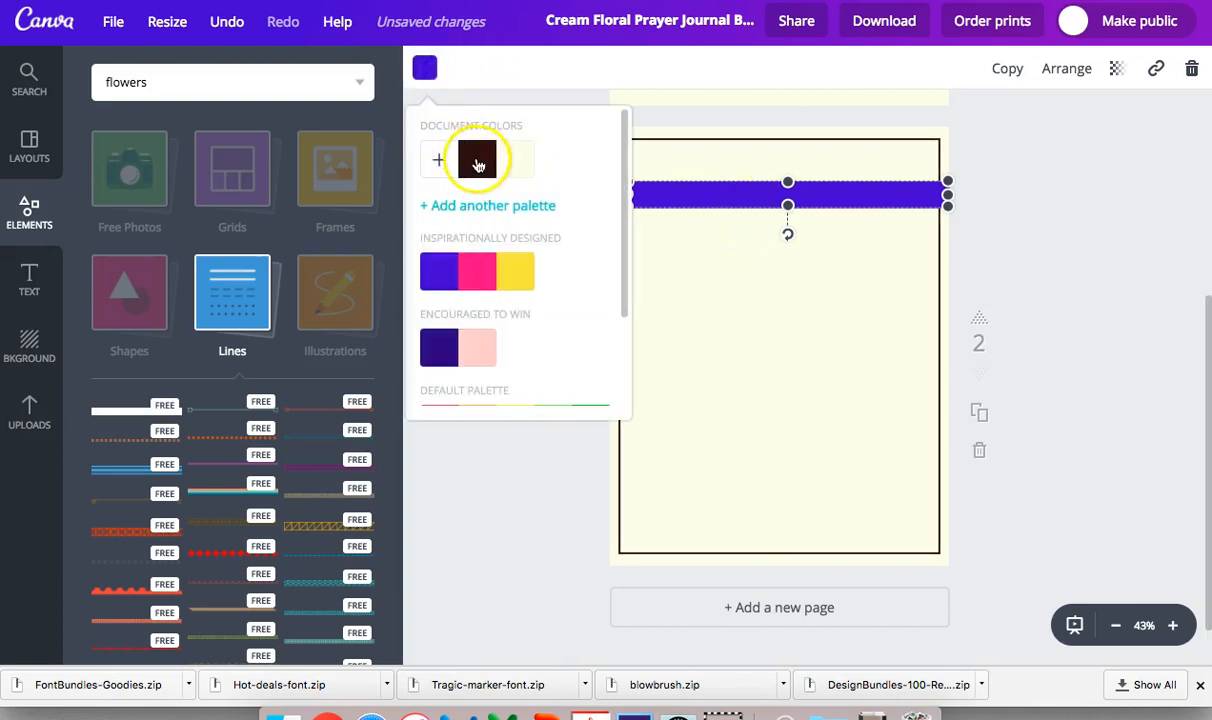
left_click(785, 290)
left_click(737, 201)
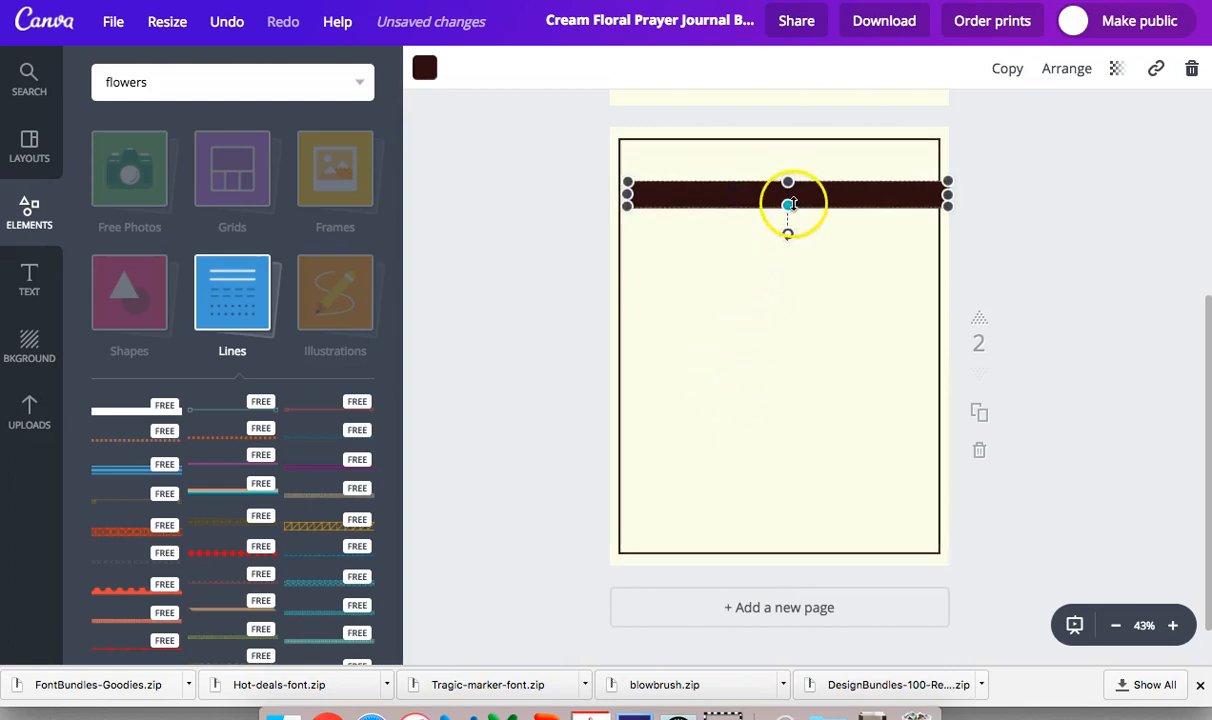
left_click_drag(791, 204, 793, 178)
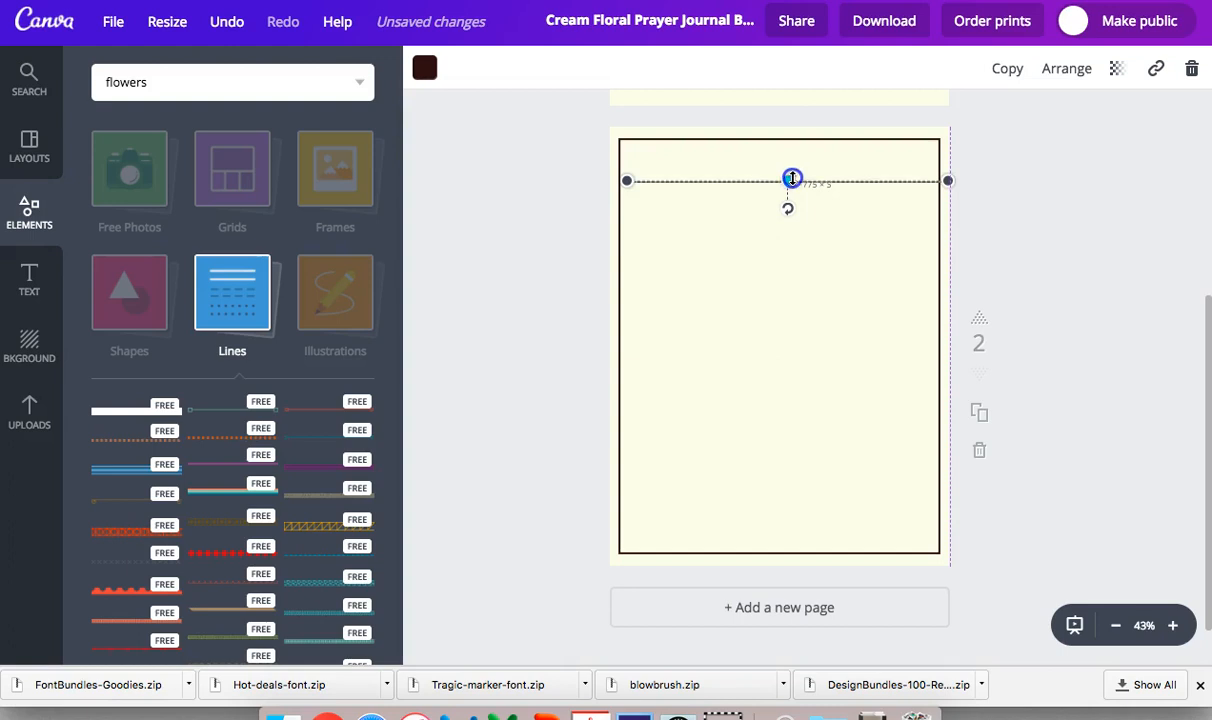
left_click_drag(792, 179, 792, 180)
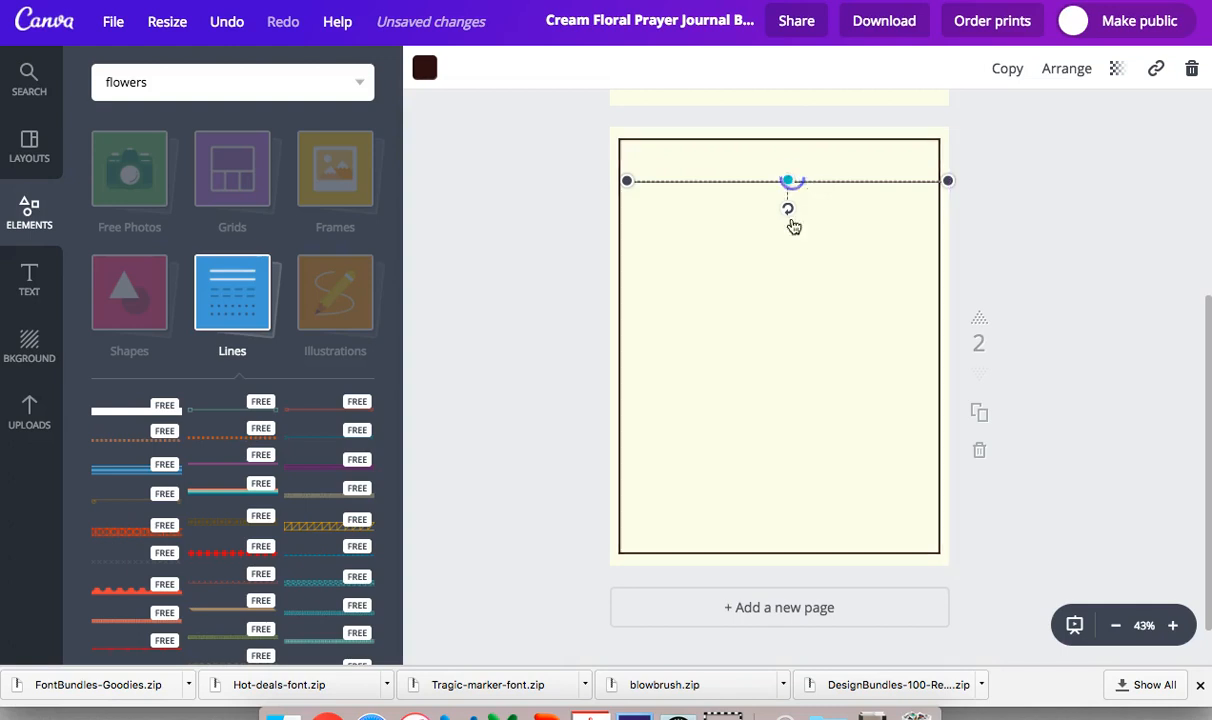
- Move the line left inside the border, undoing an accidental frame move
left_click(832, 284)
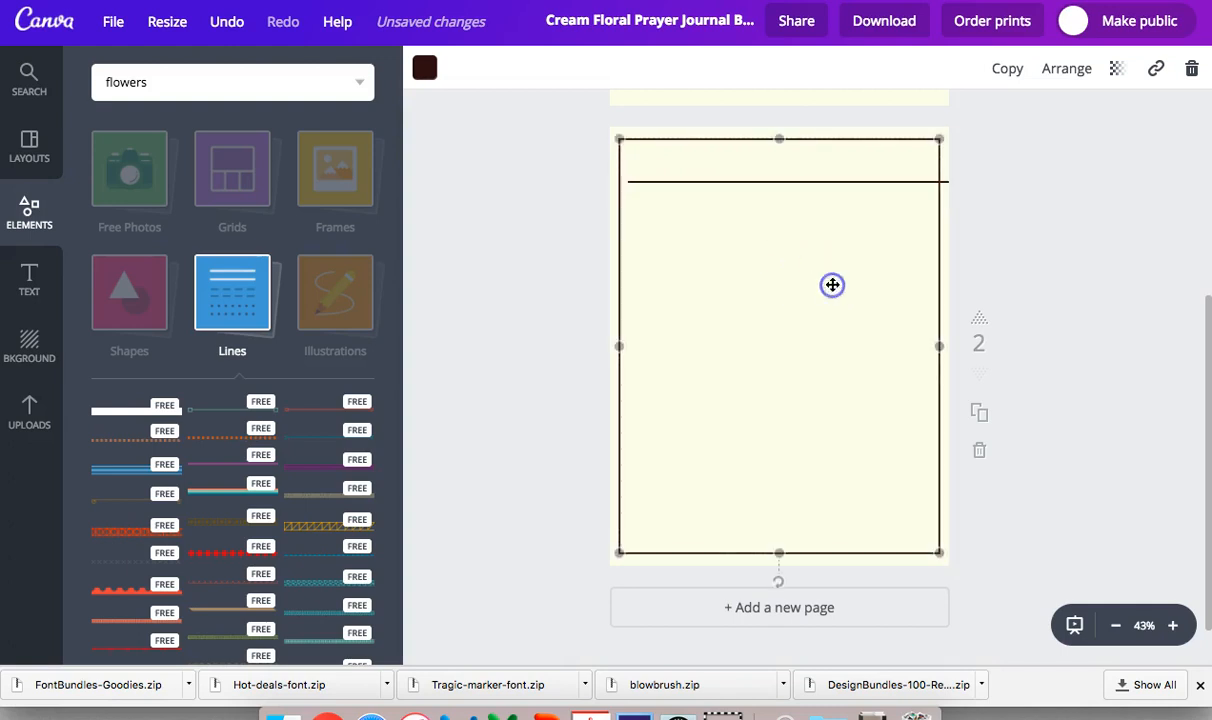
left_click(814, 181)
left_click_drag(822, 181, 809, 180)
left_click(228, 22)
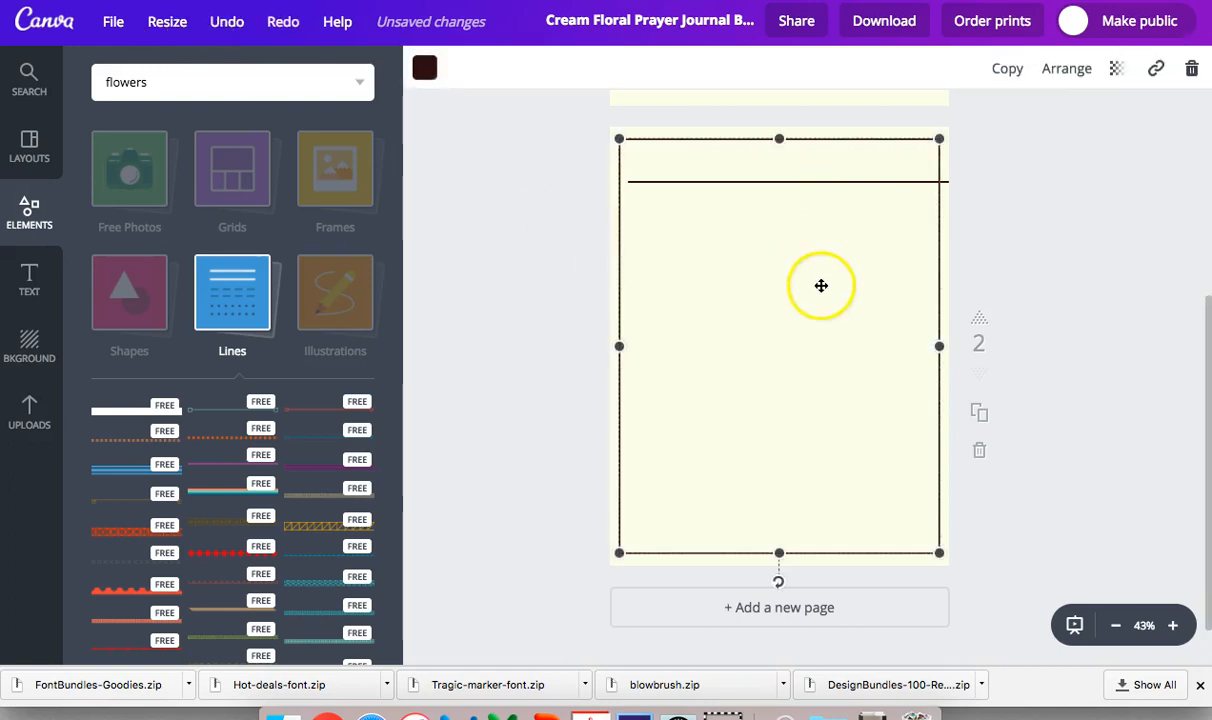
left_click(927, 181)
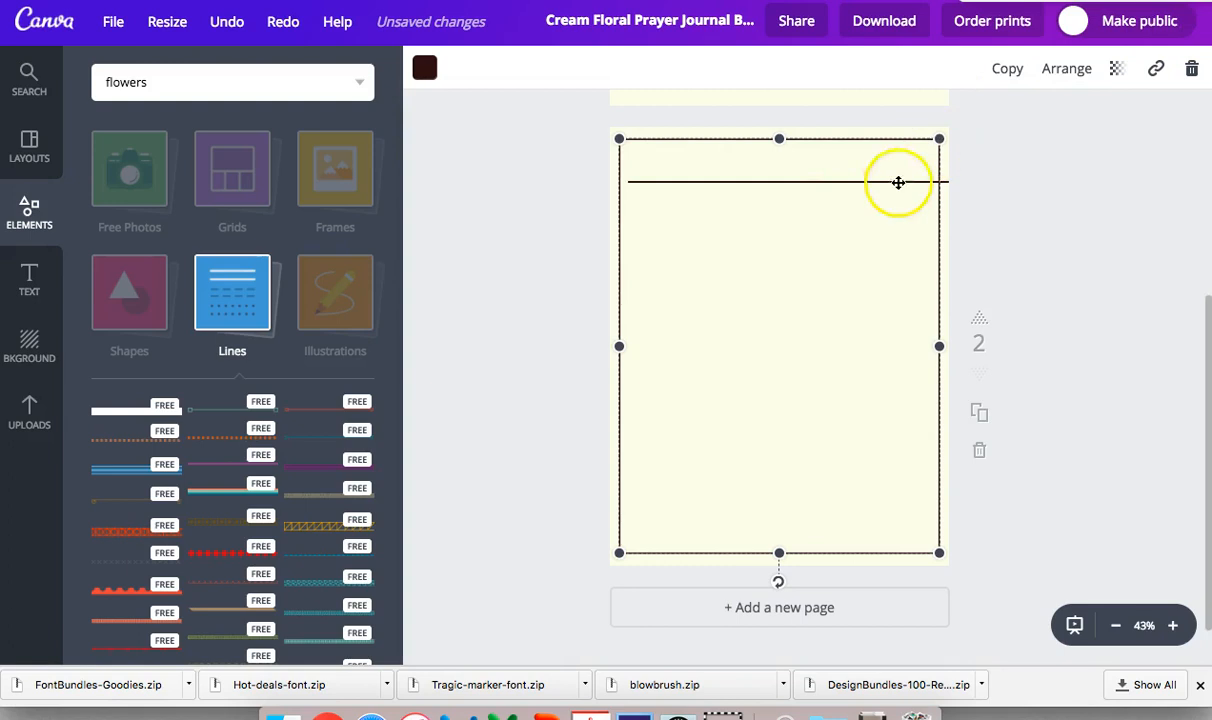
left_click_drag(944, 181, 895, 184)
left_click(863, 184)
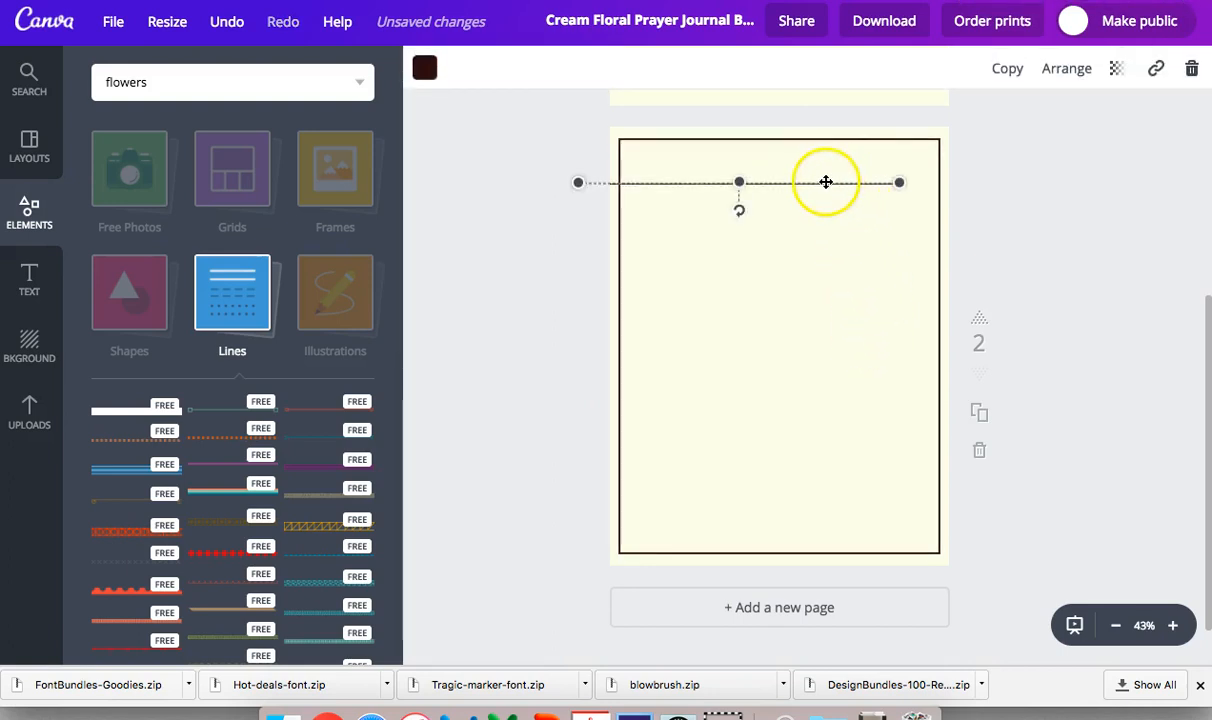
- Check the layering options for the line and the page border
left_click(1072, 68)
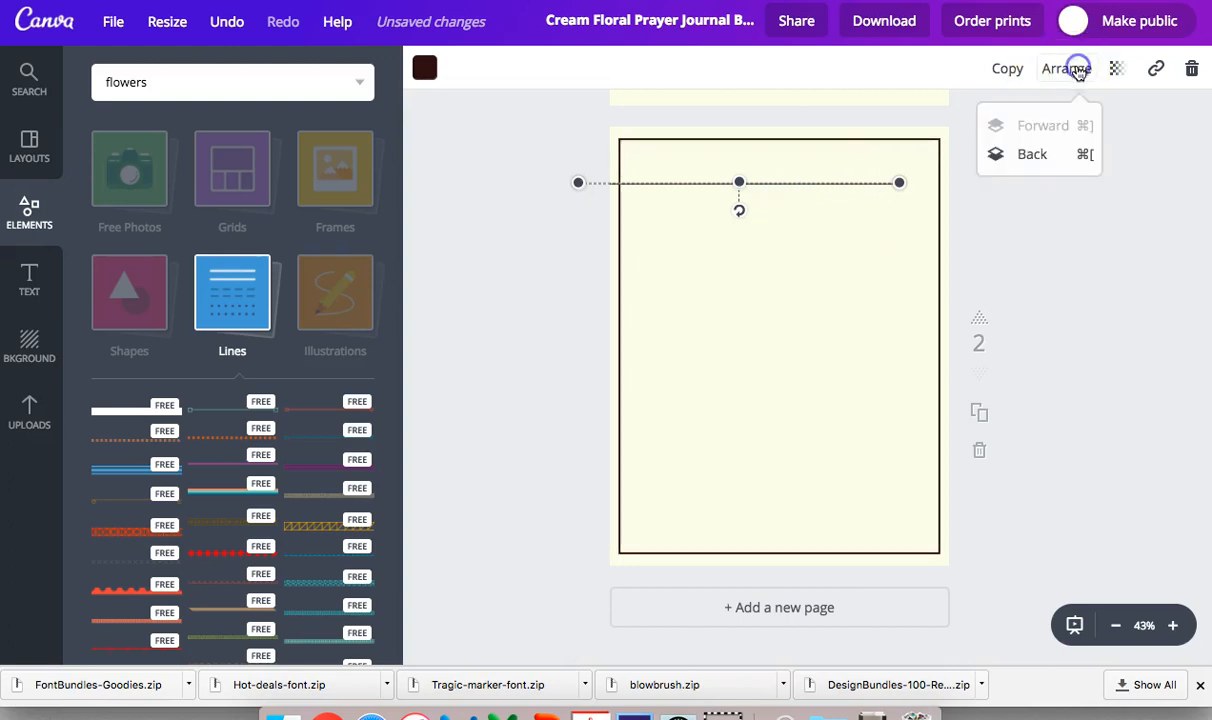
left_click(891, 188)
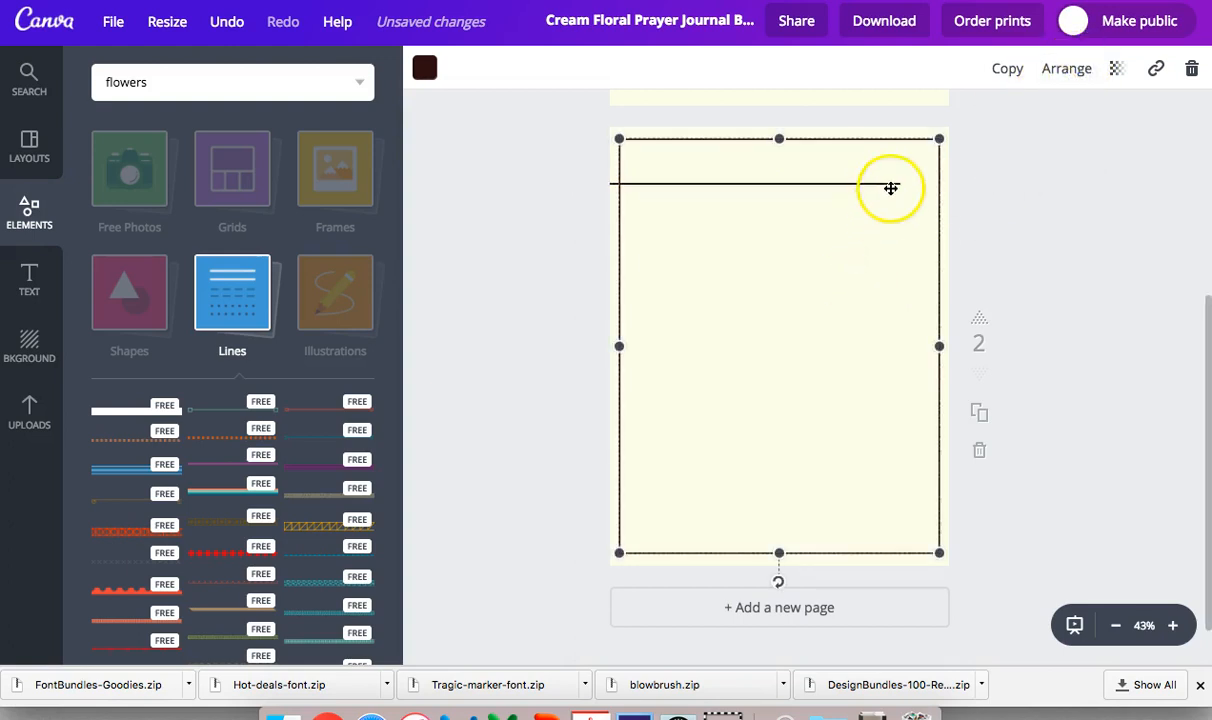
left_click(1066, 72)
left_click(1074, 203)
left_click(883, 180)
left_click(811, 263)
left_click(1074, 282)
left_click(845, 184)
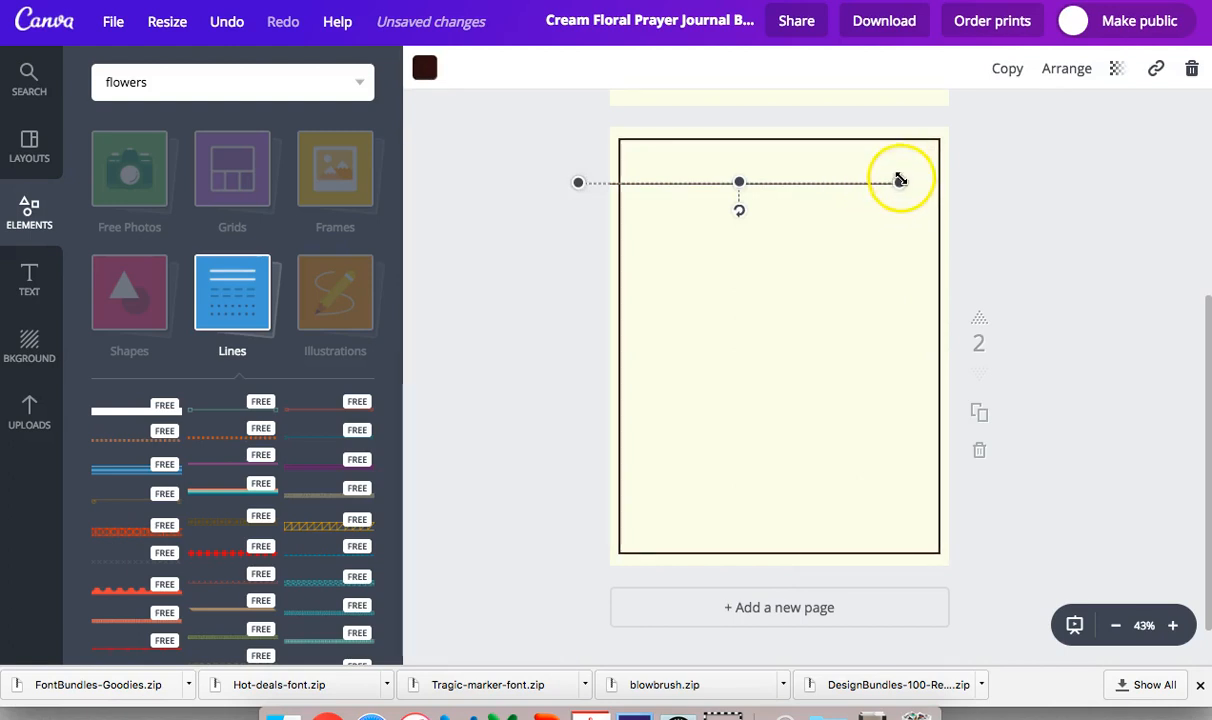
- Adjust the line's ends and centre it so it spans just inside the border
mouse_move(891, 172)
left_mouse_down()
mouse_move(822, 165)
mouse_move(875, 172)
left_mouse_up()
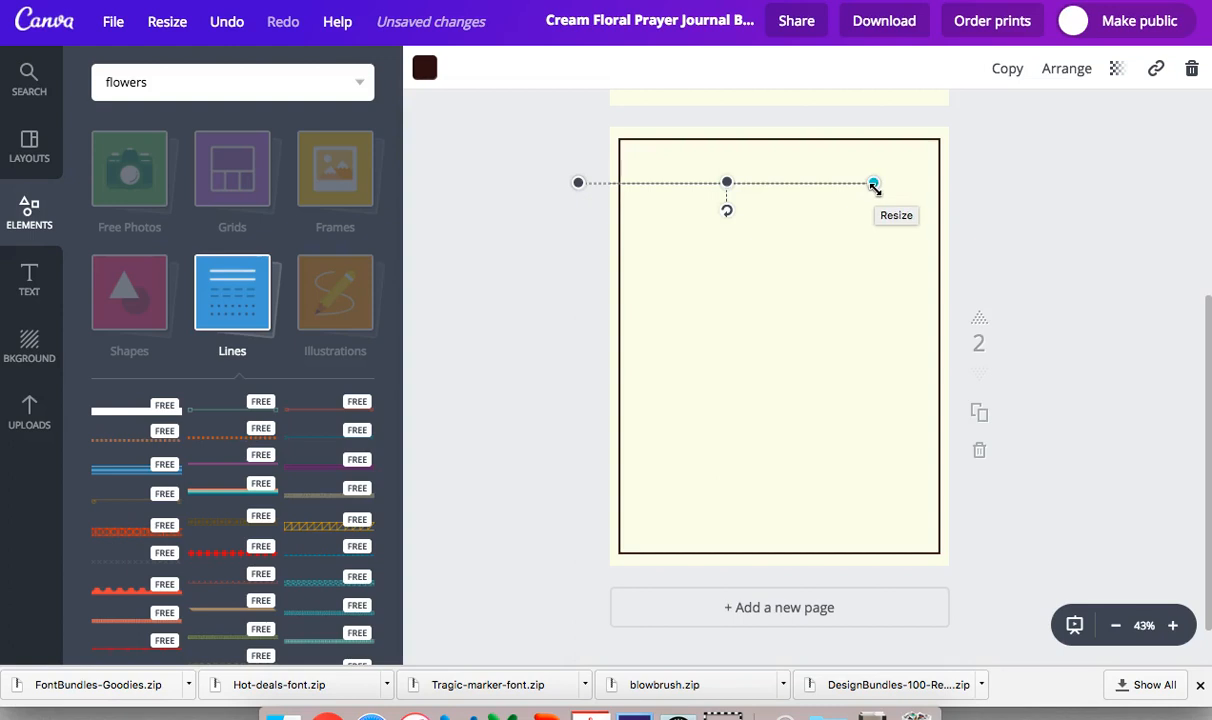
left_click_drag(874, 186, 881, 239)
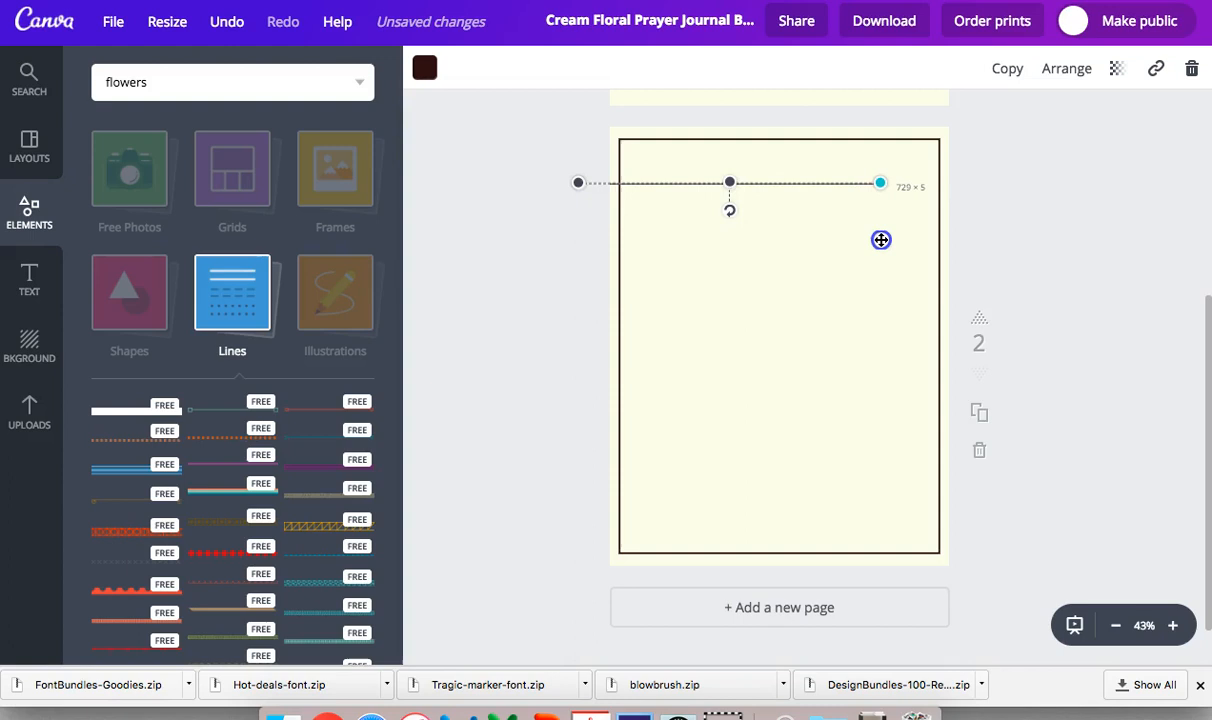
left_click_drag(879, 238, 881, 234)
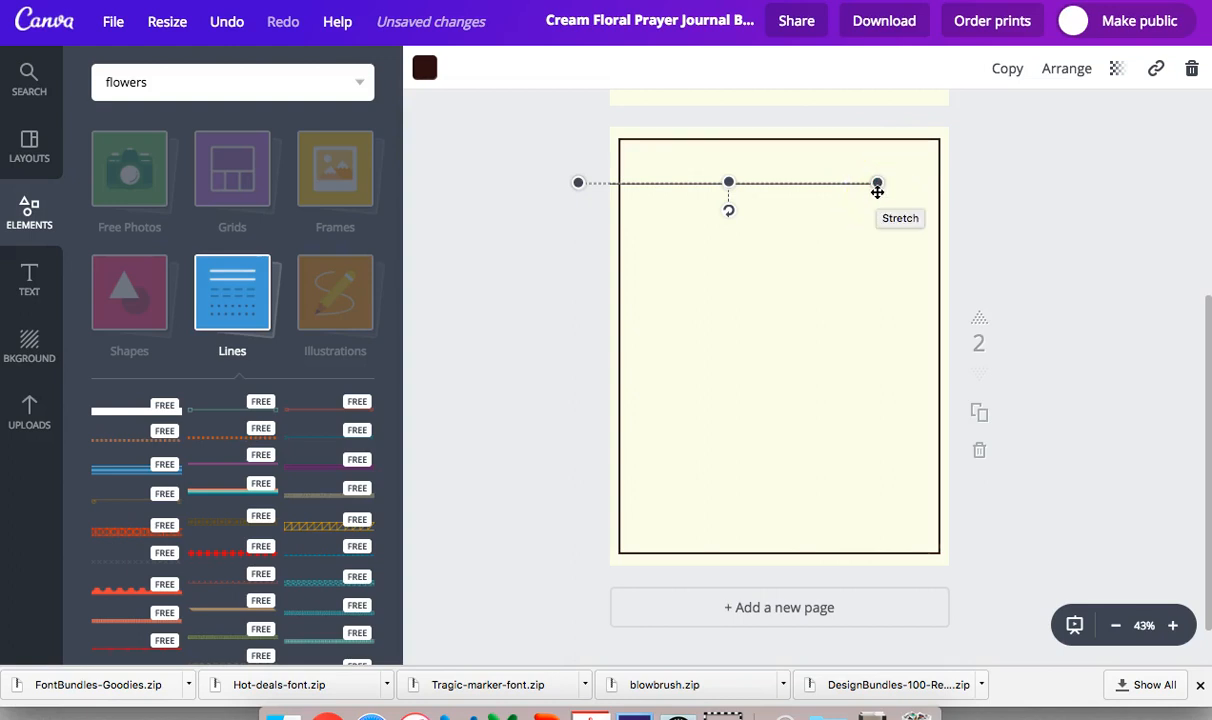
left_click_drag(860, 194, 817, 183)
left_click_drag(741, 184, 796, 171)
left_click(866, 170)
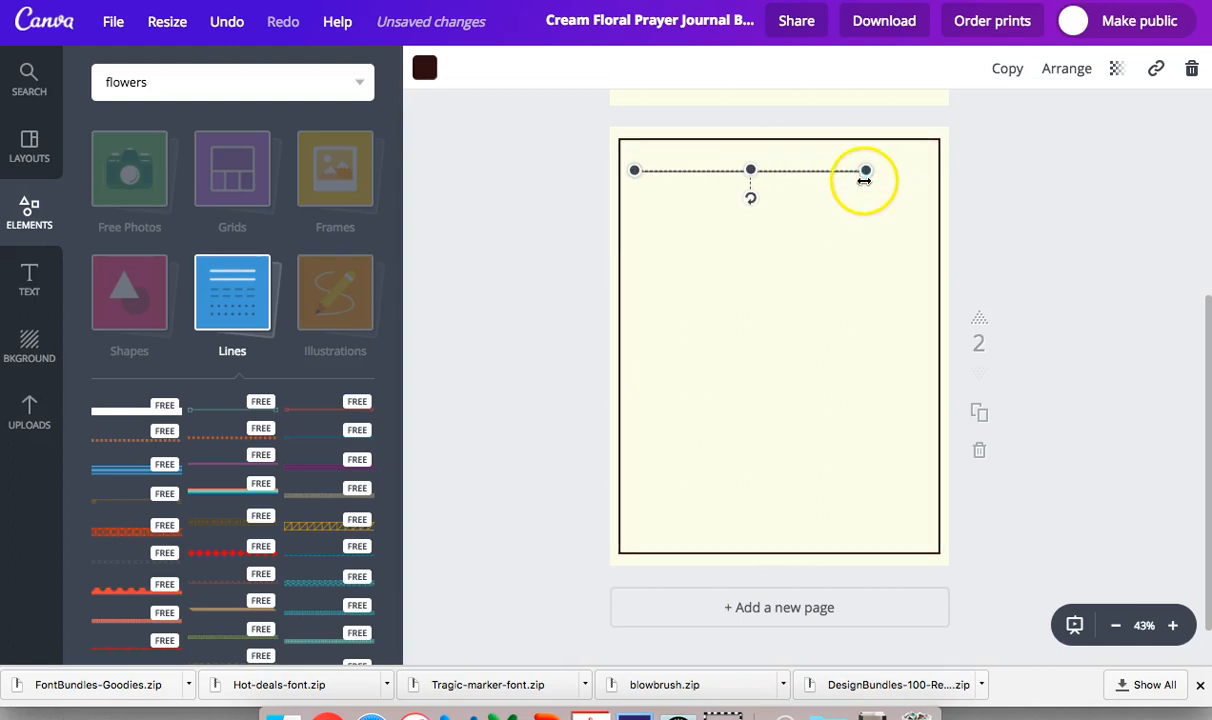
left_click_drag(864, 179, 915, 182)
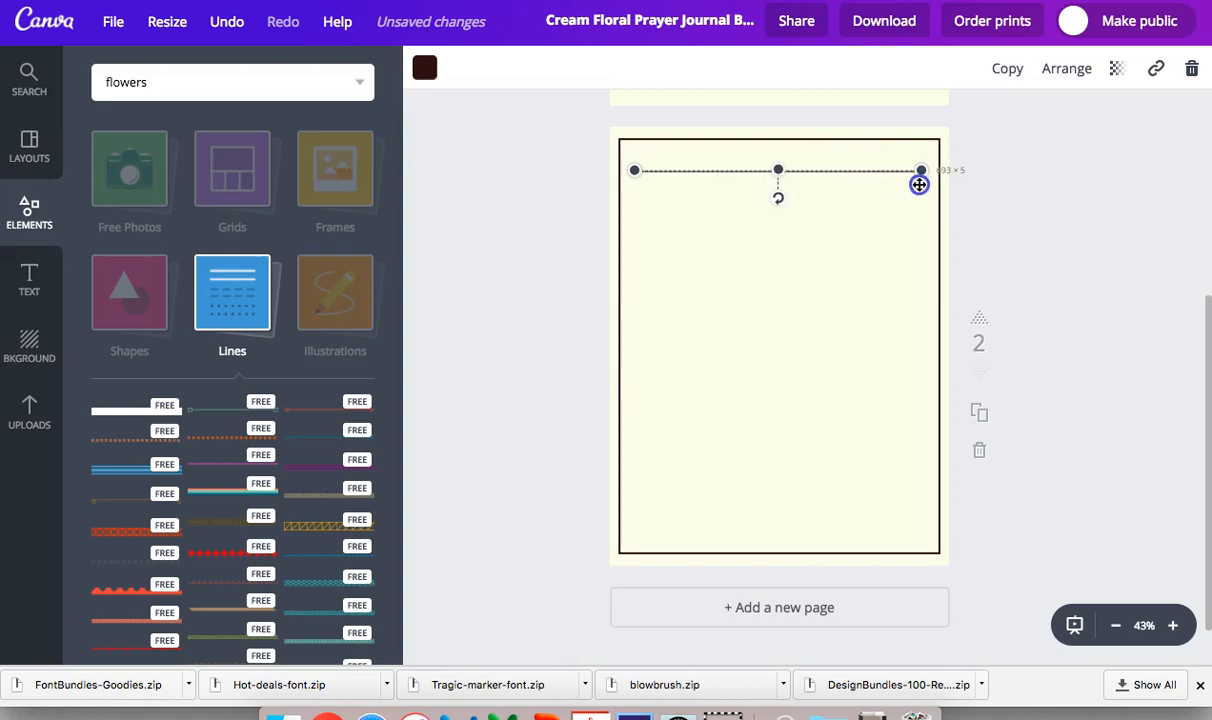
left_click_drag(919, 184, 919, 185)
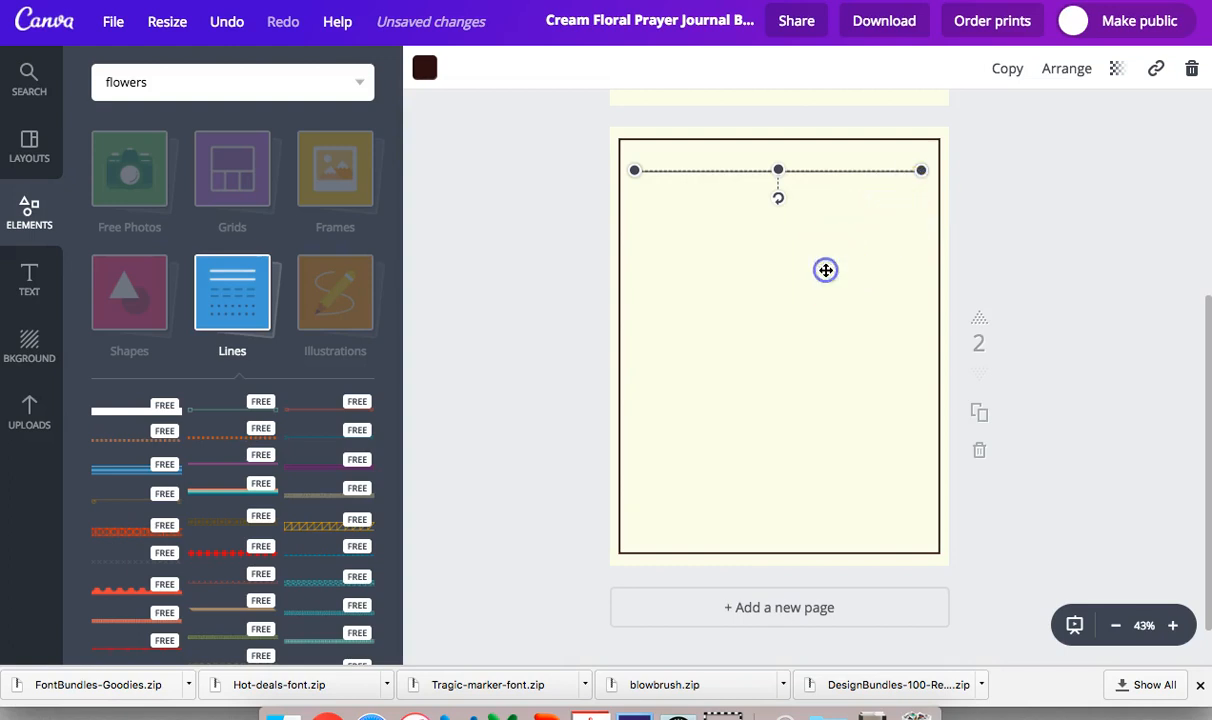
- Nudge the top line slightly down into place just inside the border
left_click(705, 288)
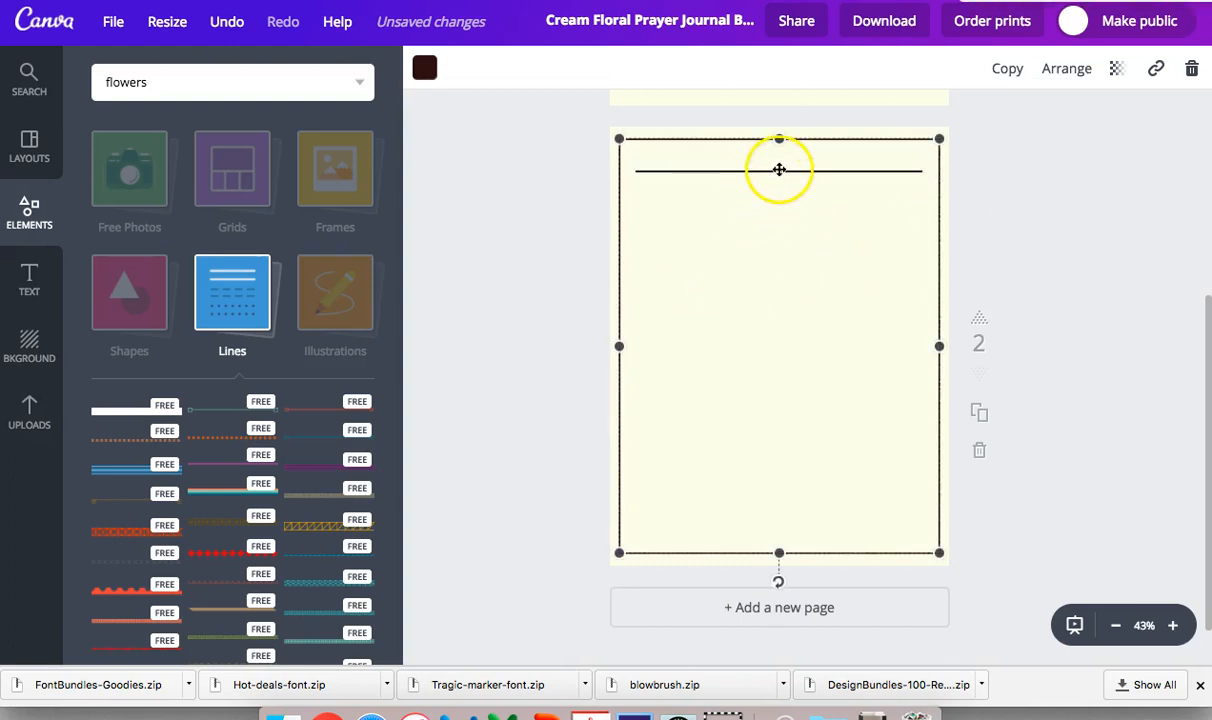
left_click(976, 165)
left_click(886, 208)
left_click(845, 171)
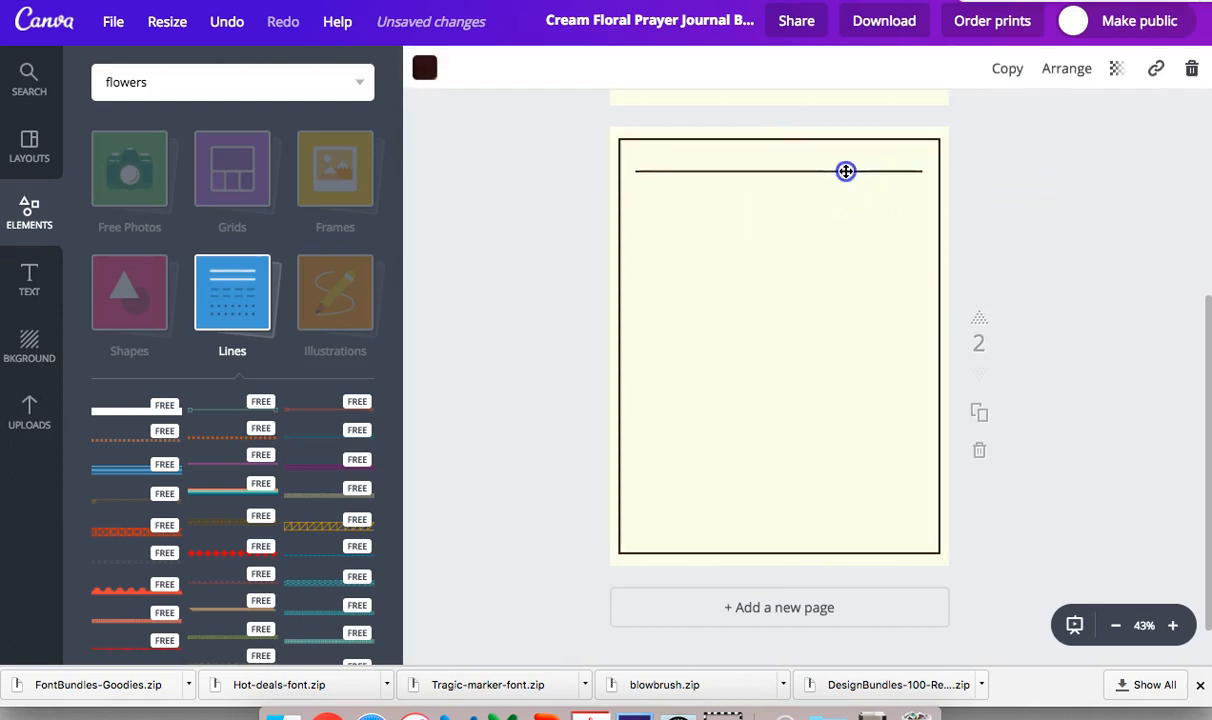
left_click(790, 246)
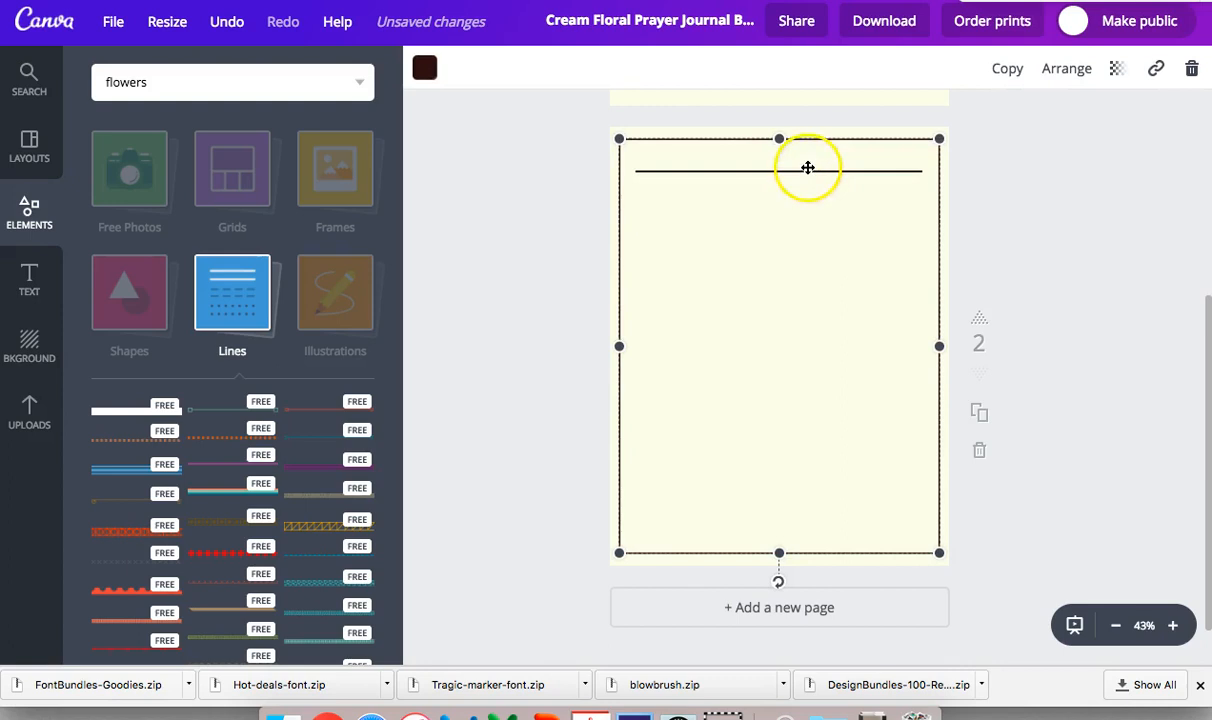
left_click_drag(807, 172, 808, 180)
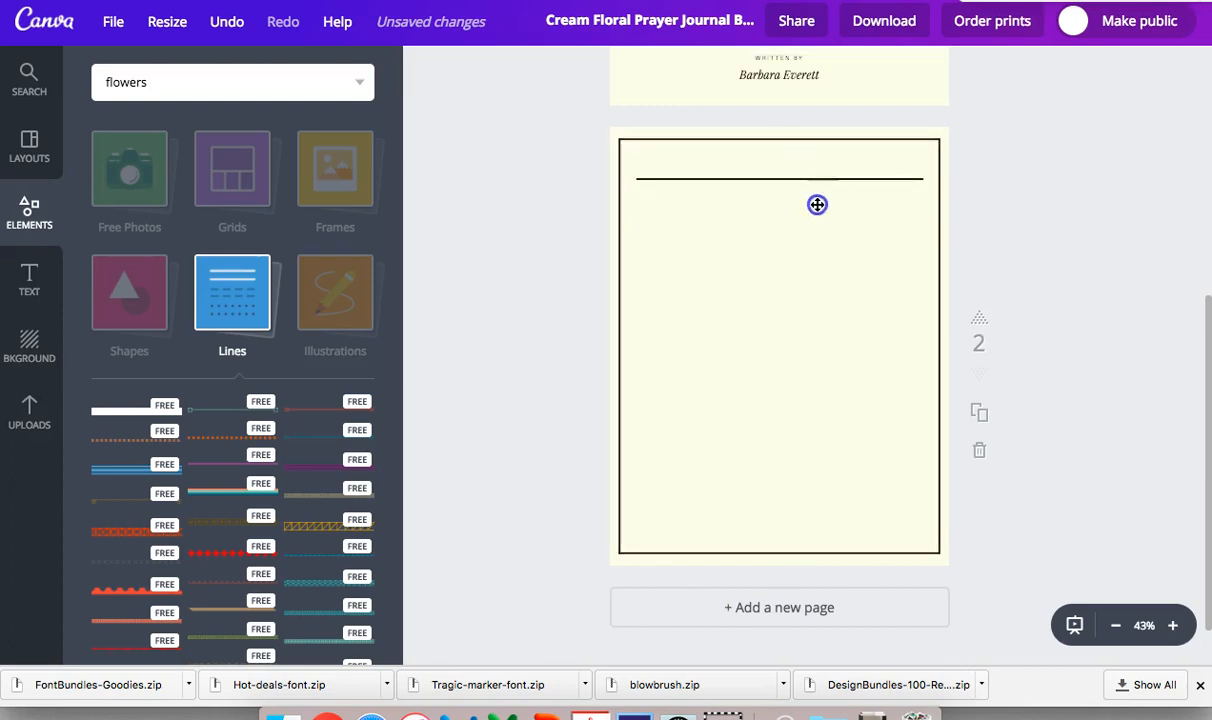
left_click(817, 204)
left_click(804, 178)
left_click(828, 179)
left_click(1082, 187)
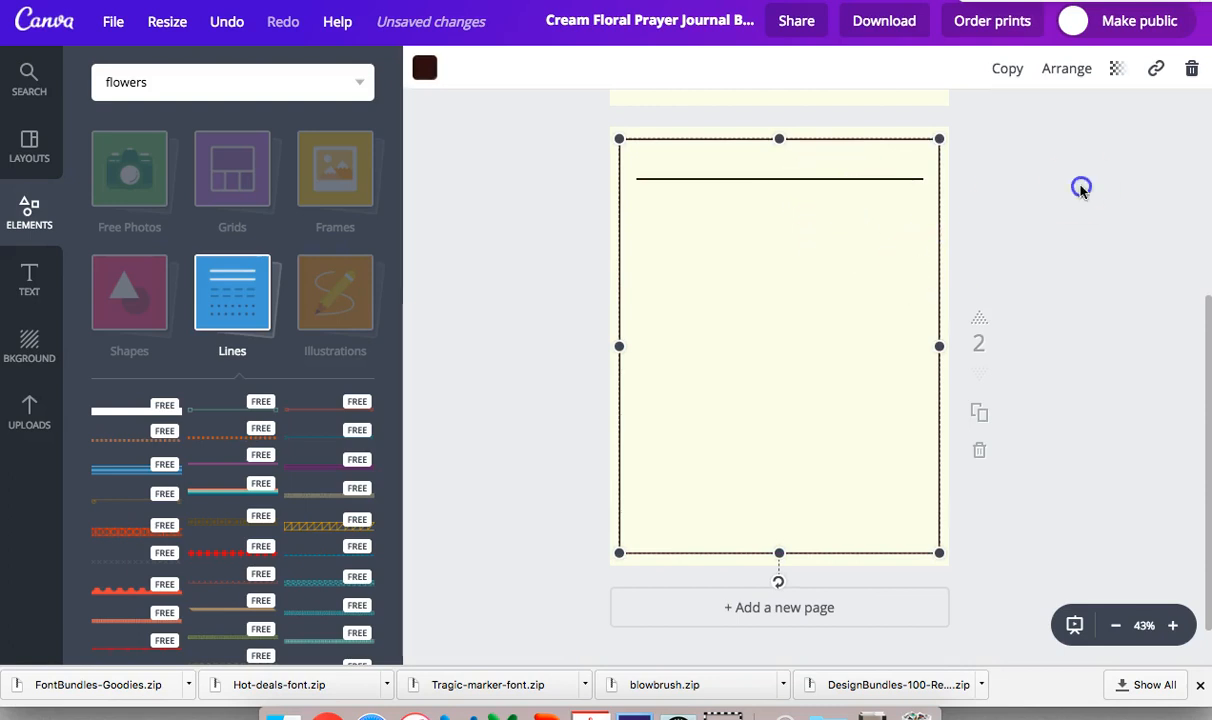
left_click(878, 178)
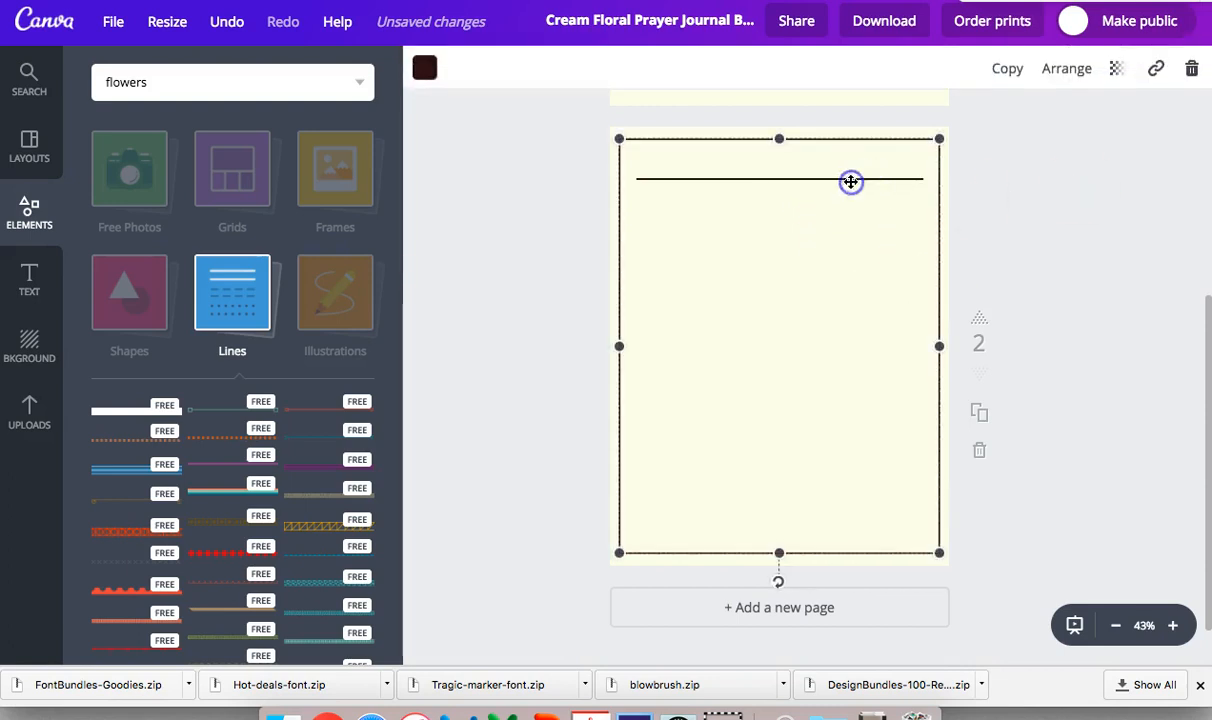
- Duplicate the top horizontal line three times
left_click(885, 181)
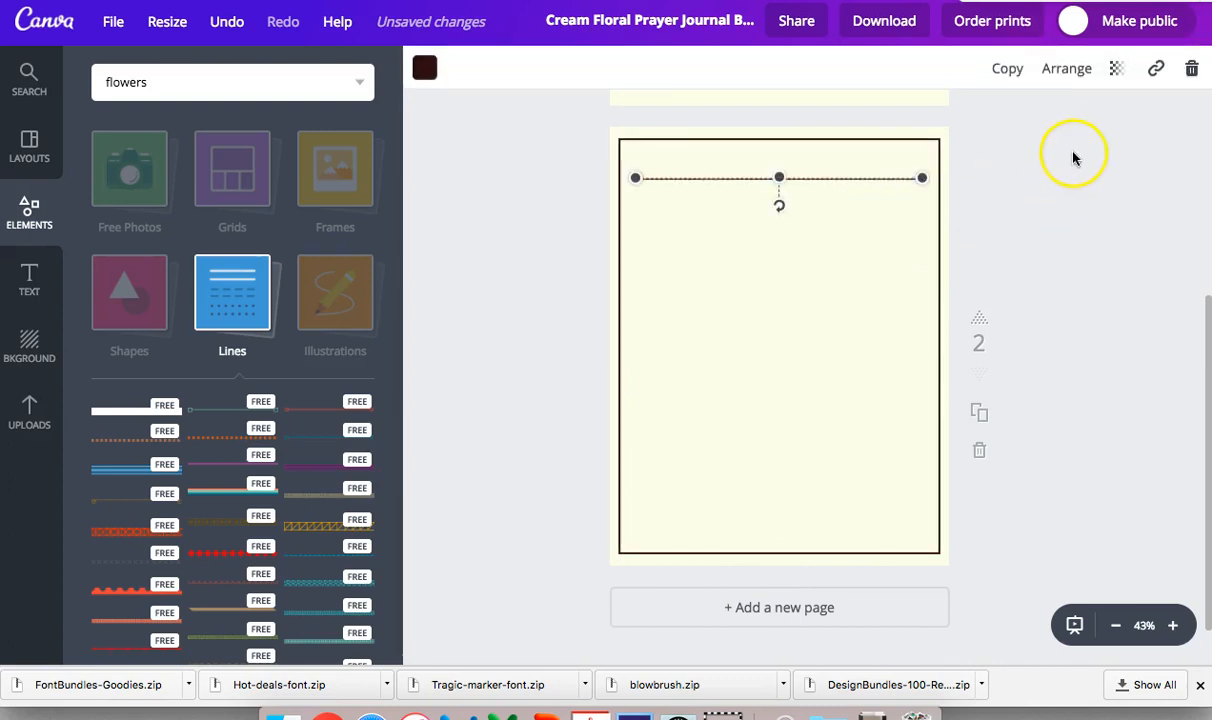
left_click(1003, 70)
left_click(1003, 70)
left_click(1003, 70)
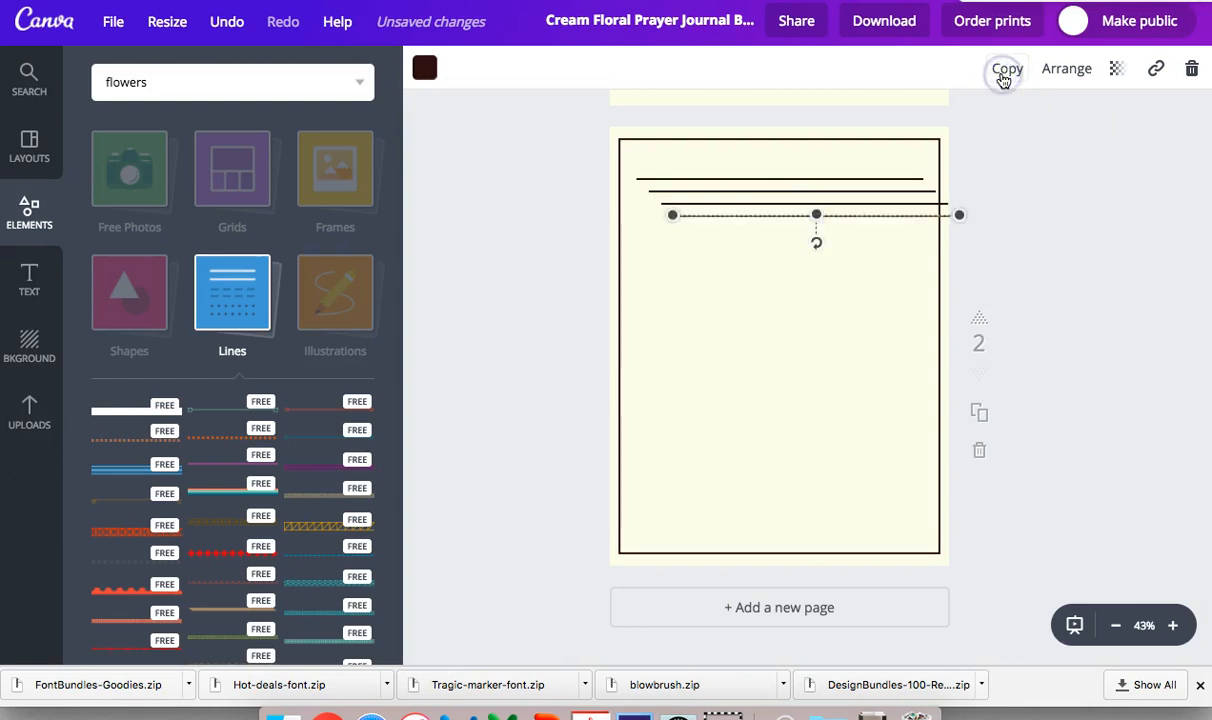
left_click(938, 172)
- Undo the accidental page border moves made while trying to grab the line copies
left_click(749, 230)
mouse_move(747, 216)
left_mouse_down()
mouse_move(747, 248)
mouse_move(753, 230)
left_mouse_up()
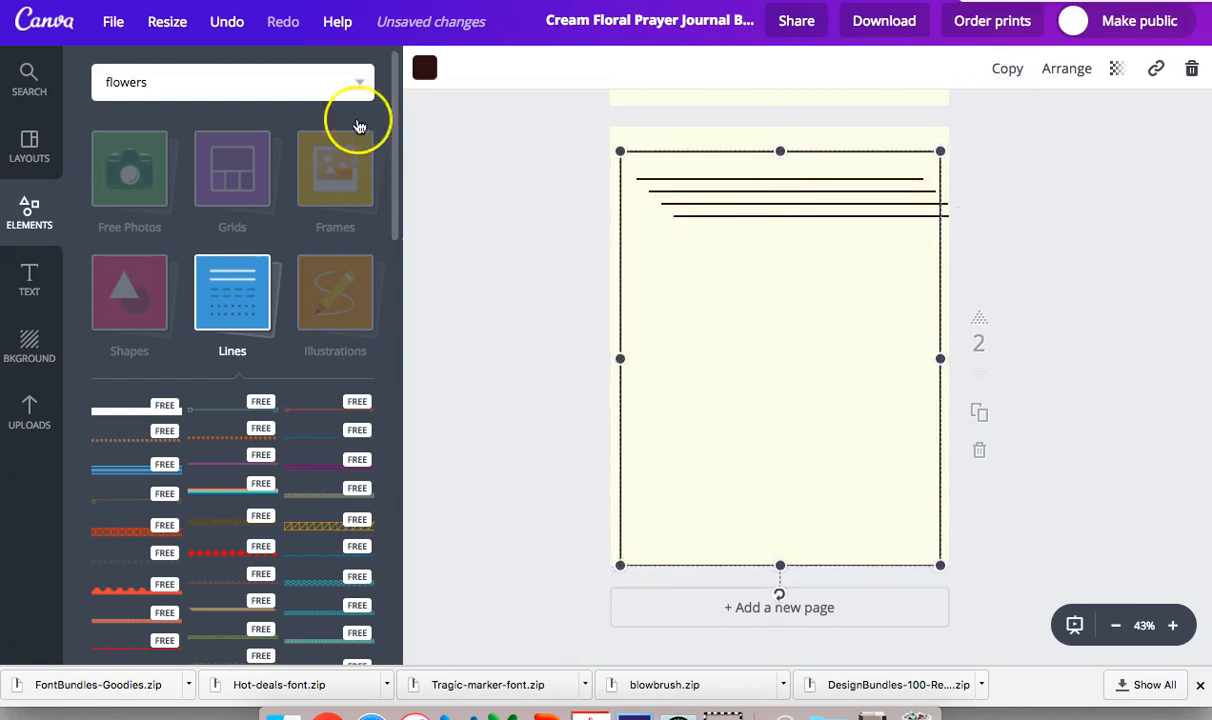
left_click(227, 21)
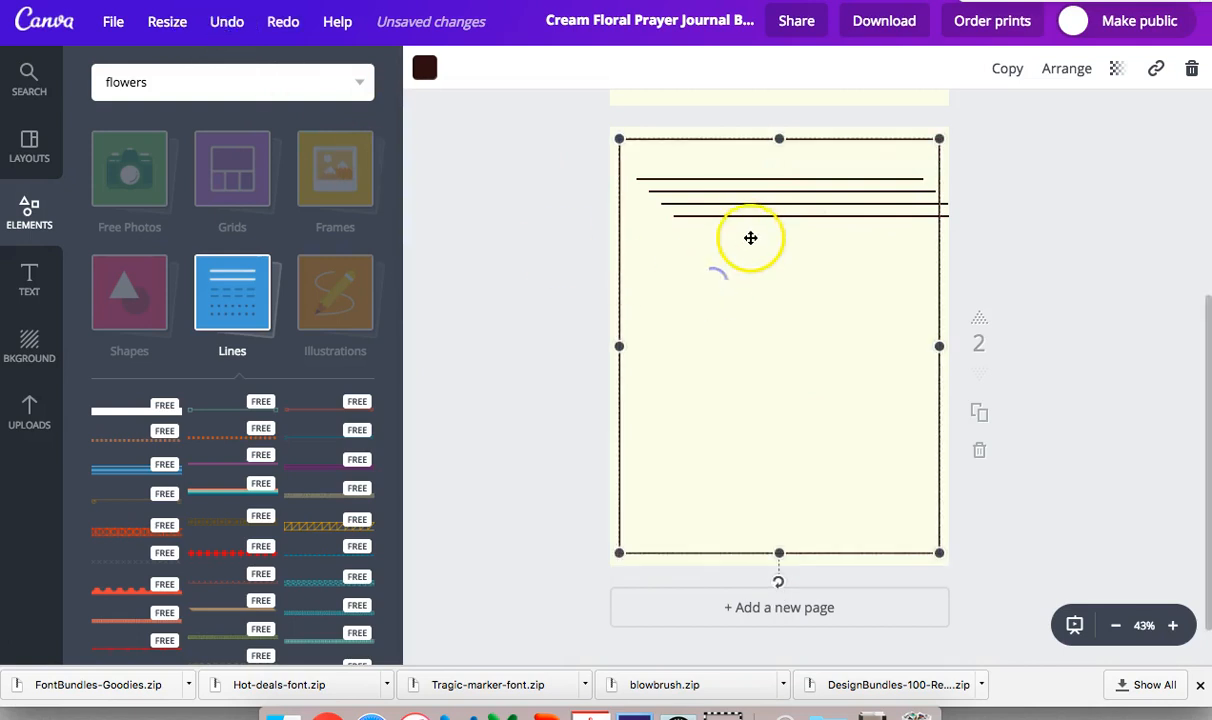
left_click(206, 34)
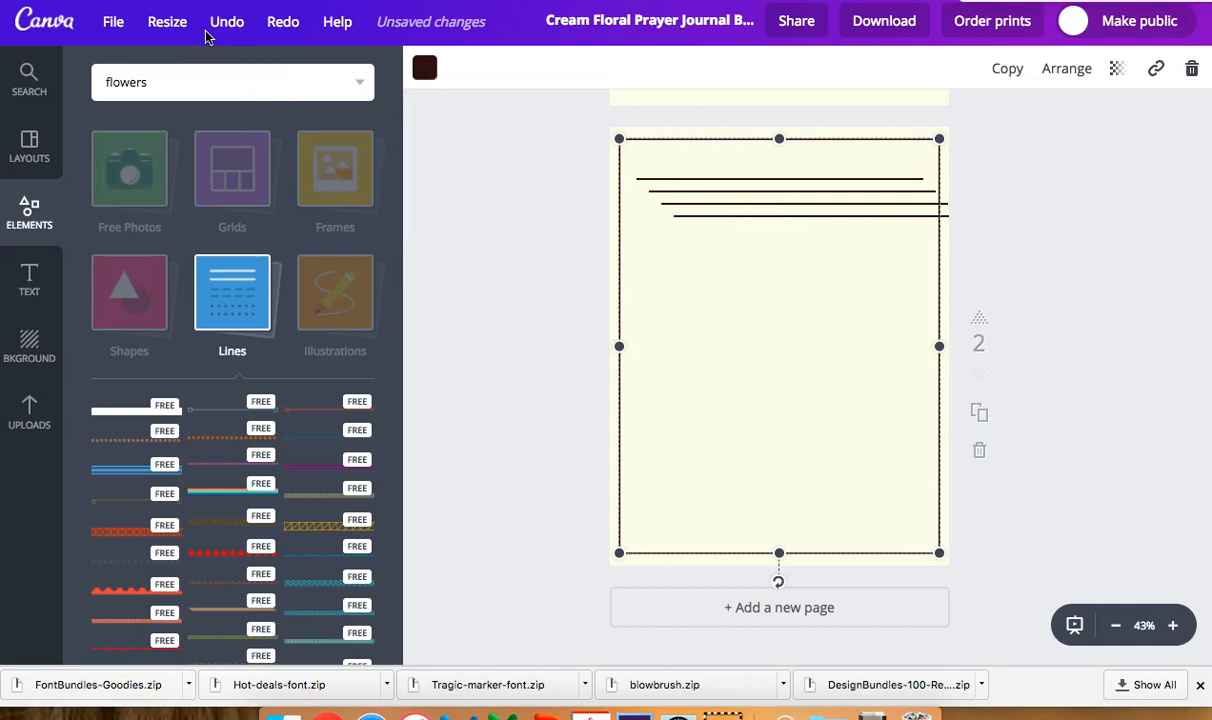
left_click(1024, 167)
left_click(763, 222)
left_click(760, 216)
left_click_drag(760, 215, 726, 265)
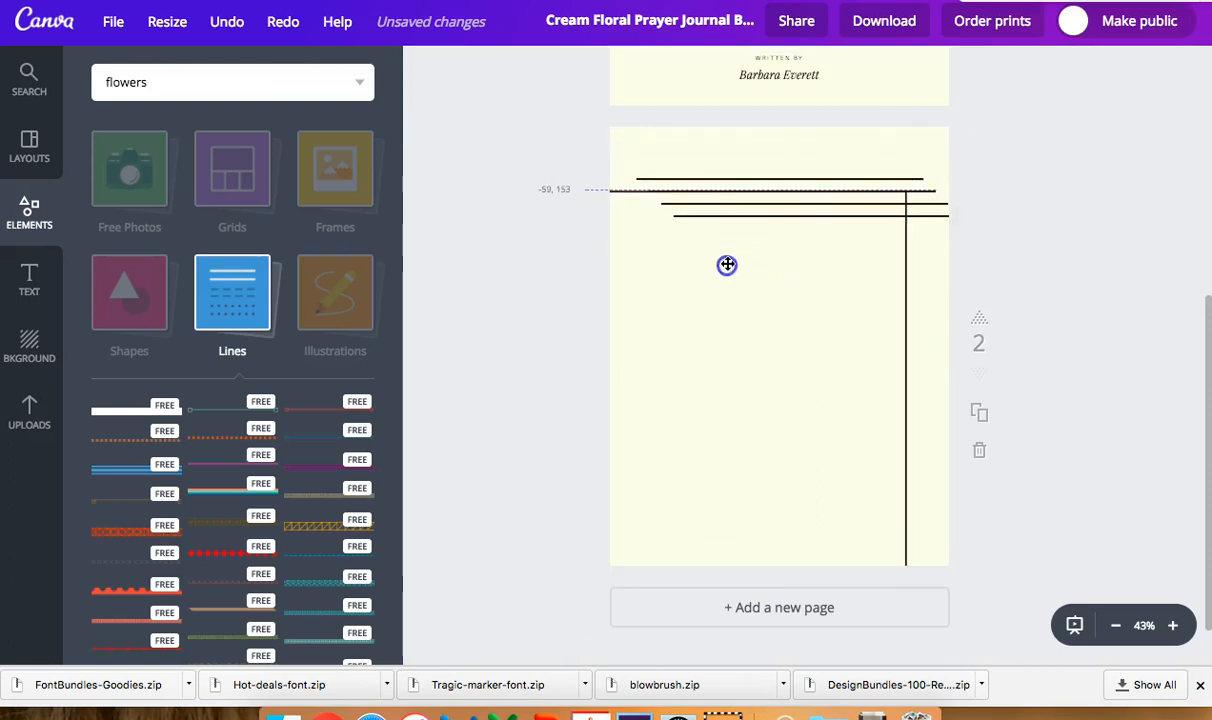
left_click(226, 21)
left_click(816, 215)
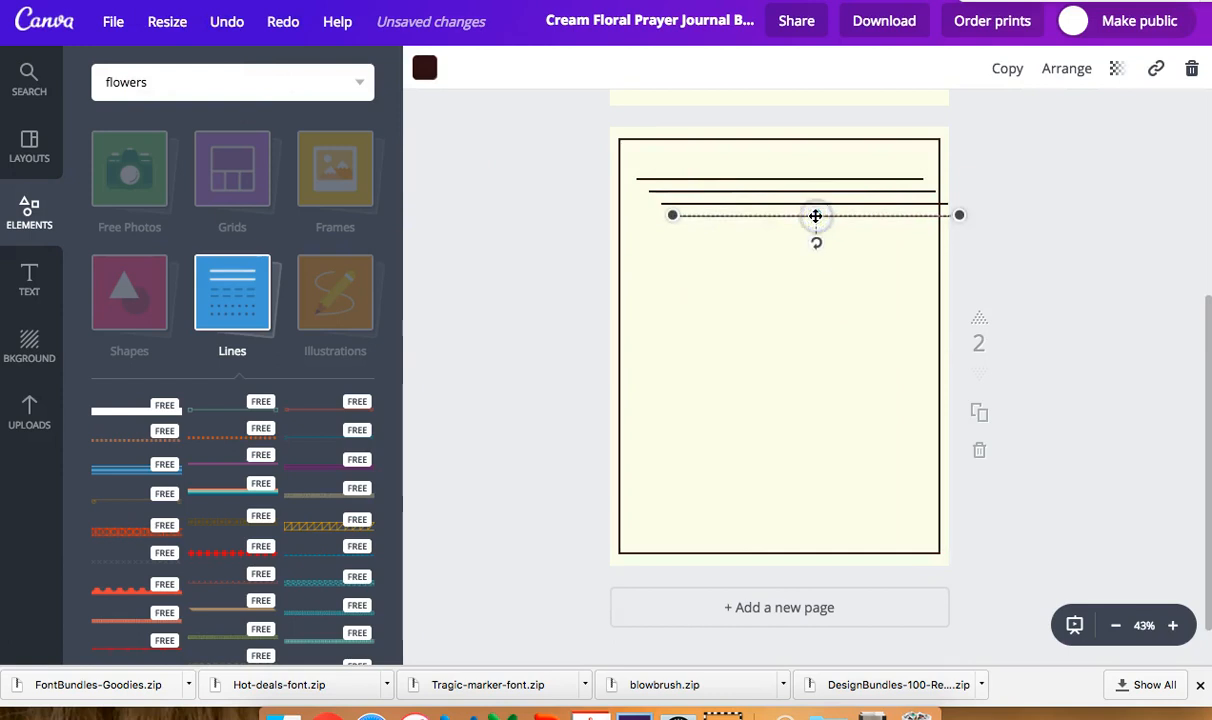
mouse_move(800, 211)
left_mouse_down()
mouse_move(774, 281)
mouse_move(817, 213)
left_mouse_up()
left_click(226, 21)
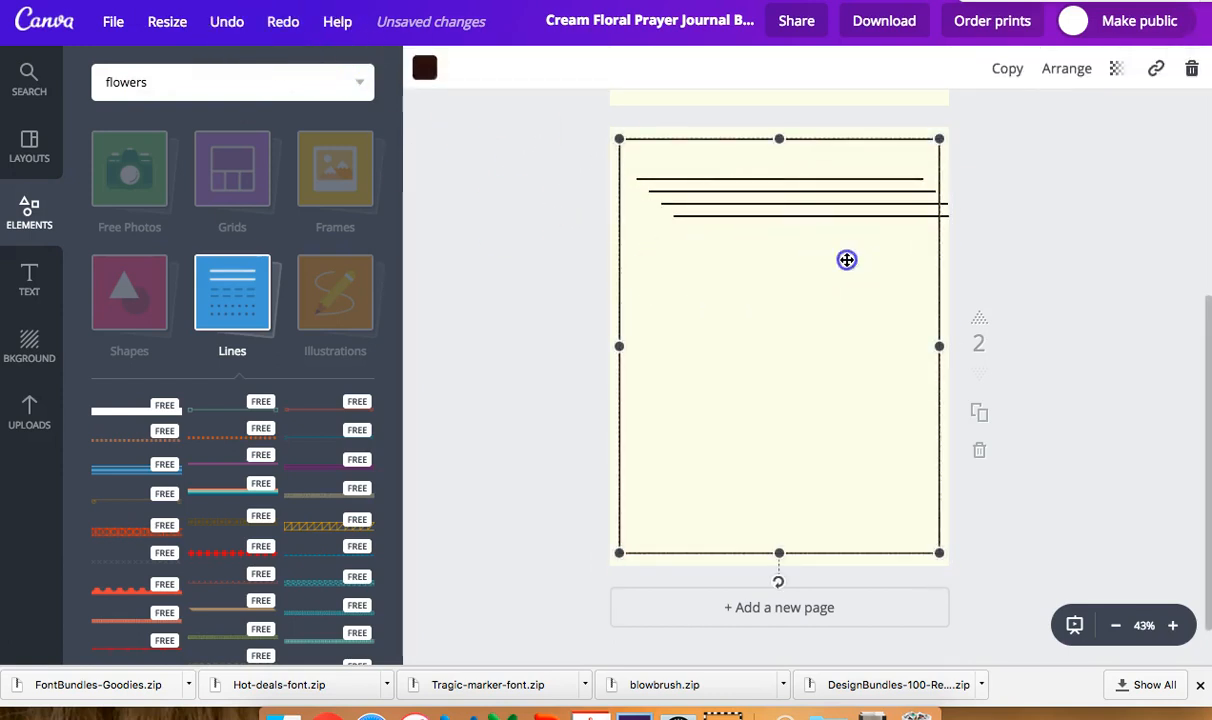
- Drag the line copies into a stack of four near the top of the page
left_click_drag(898, 181, 890, 268)
left_click(907, 190)
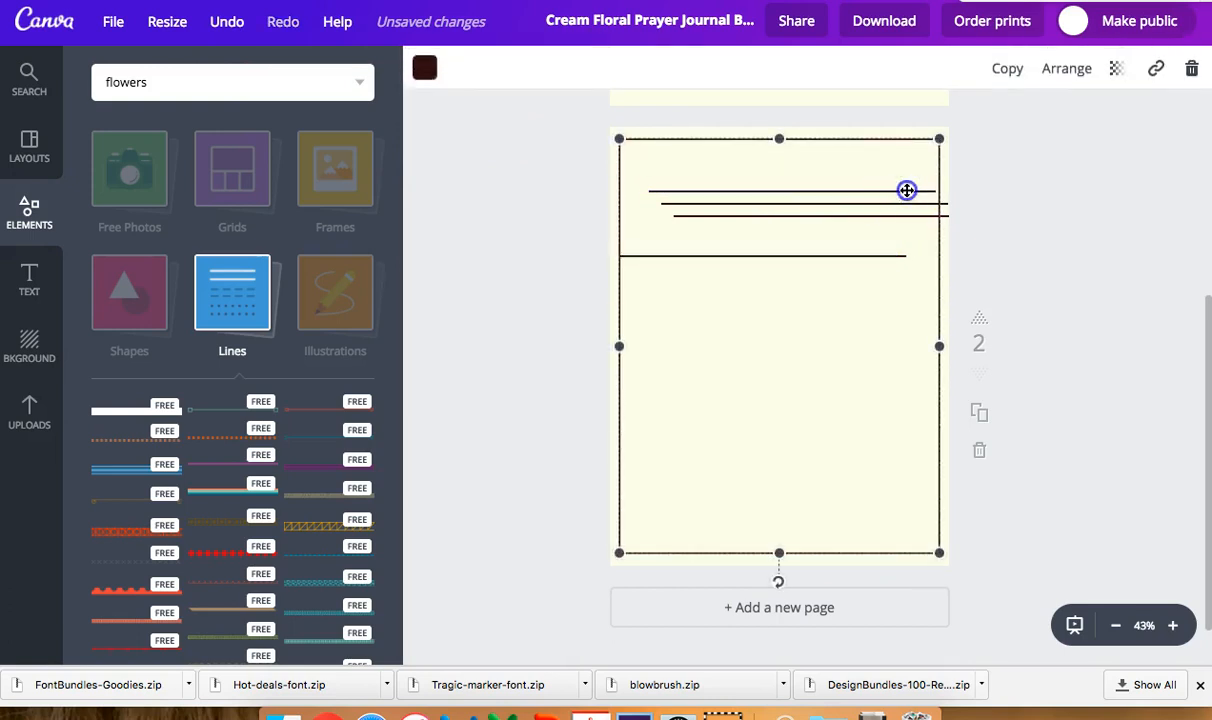
left_click(947, 203)
left_click_drag(914, 204, 829, 233)
left_click_drag(939, 217, 879, 208)
left_click_drag(920, 127, 865, 143)
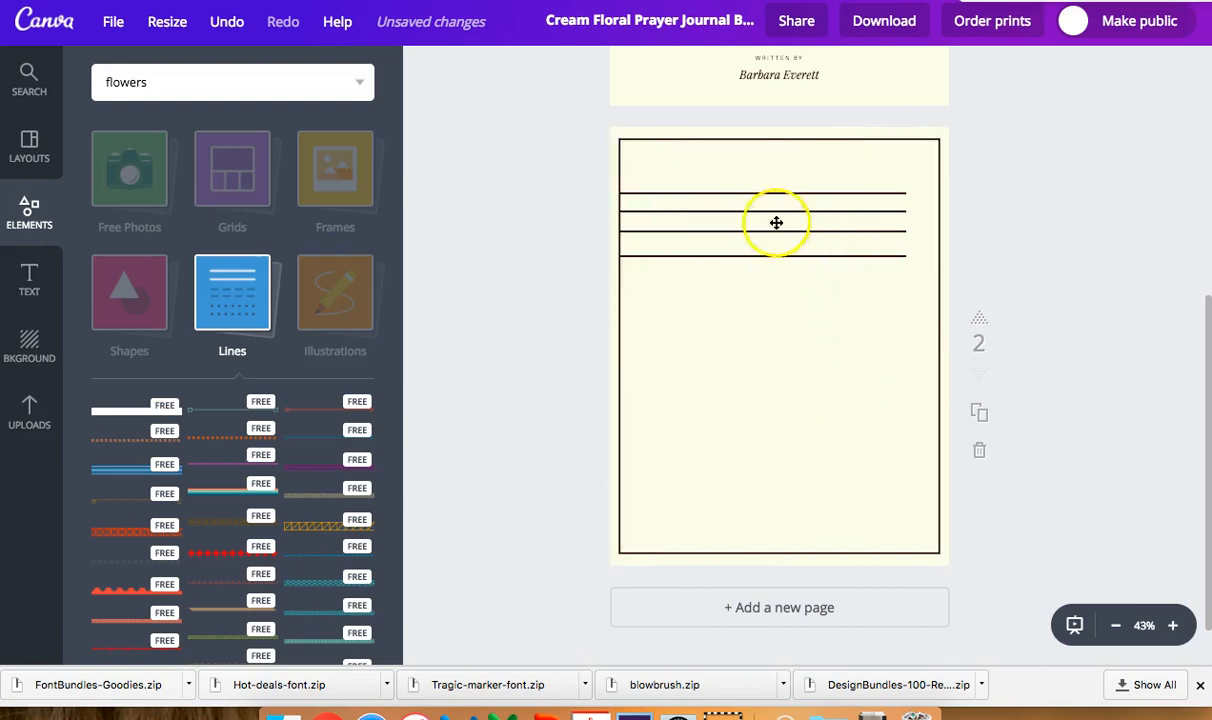
mouse_move(771, 193)
left_mouse_down()
mouse_move(782, 179)
mouse_move(781, 196)
left_mouse_up()
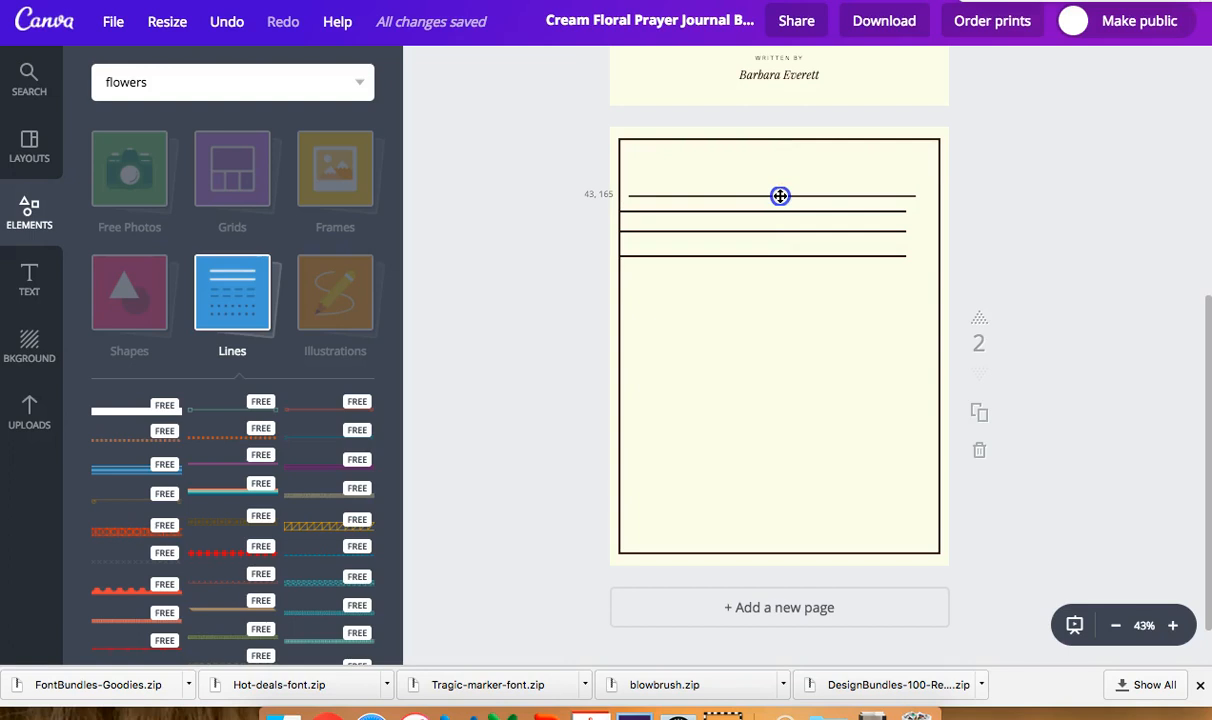
- Space the third line evenly beneath the top lines
left_click_drag(798, 261, 801, 265)
left_click(803, 211)
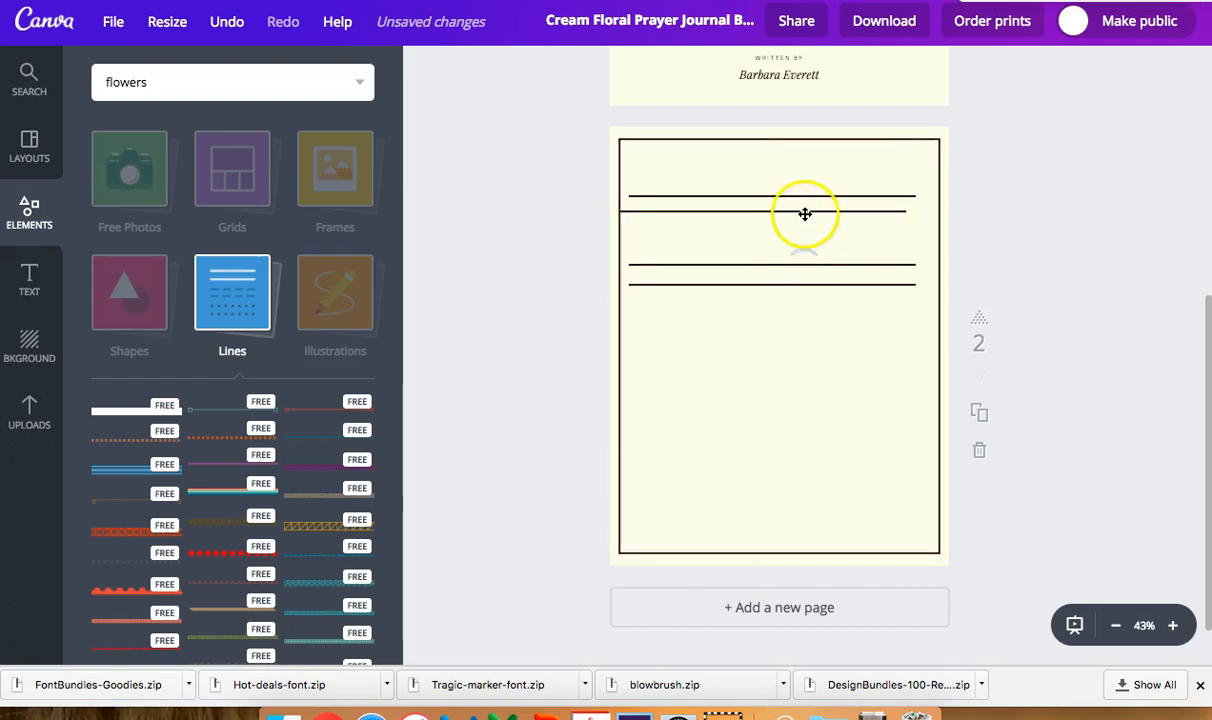
mouse_move(805, 211)
left_mouse_down()
mouse_move(817, 214)
mouse_move(814, 193)
left_mouse_up()
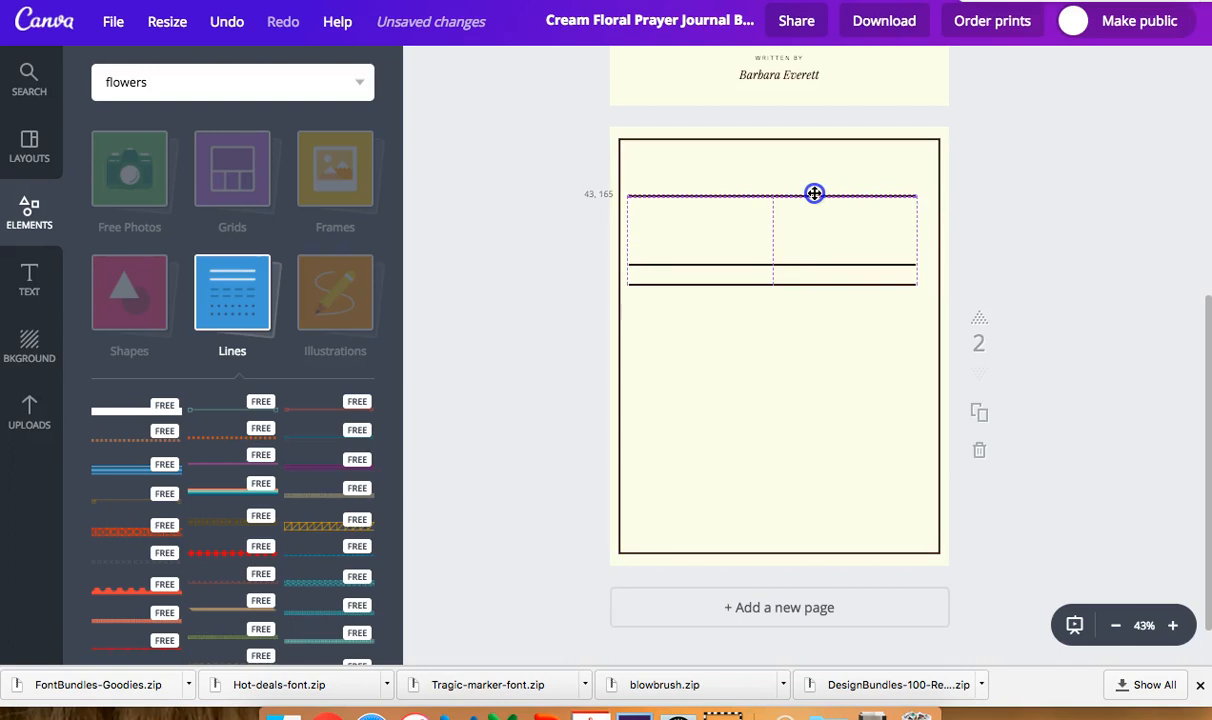
left_click_drag(814, 195, 813, 205)
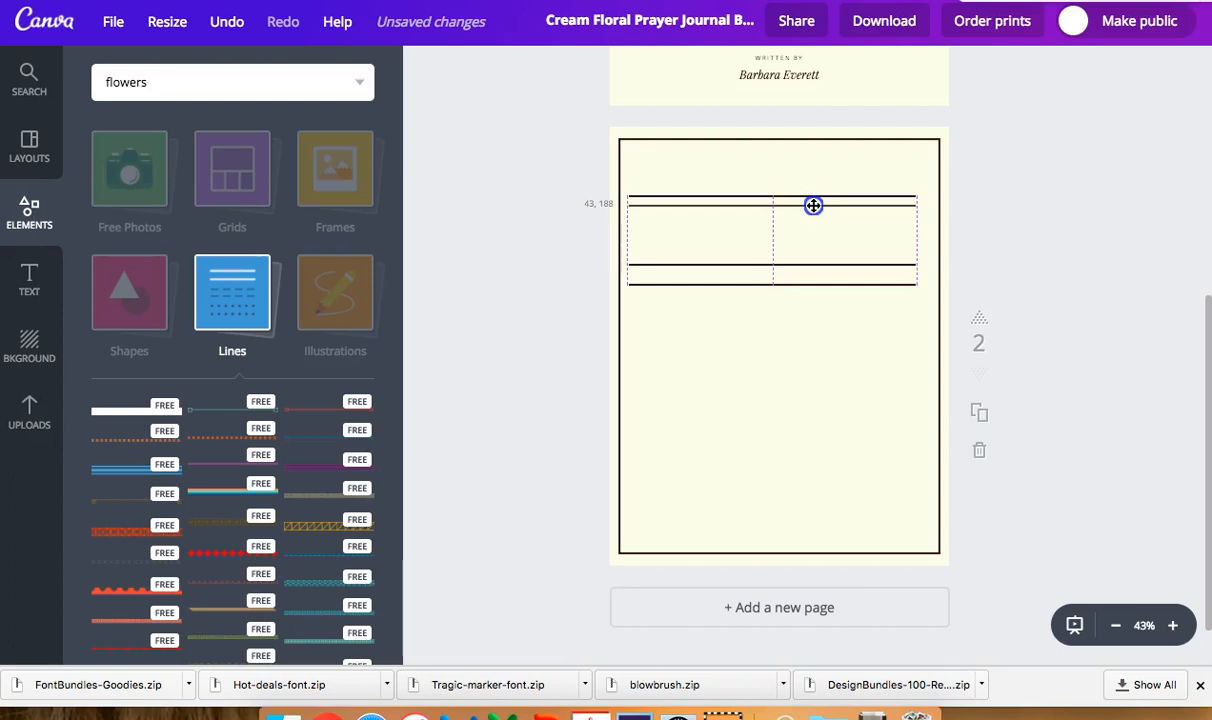
left_click_drag(813, 205, 815, 211)
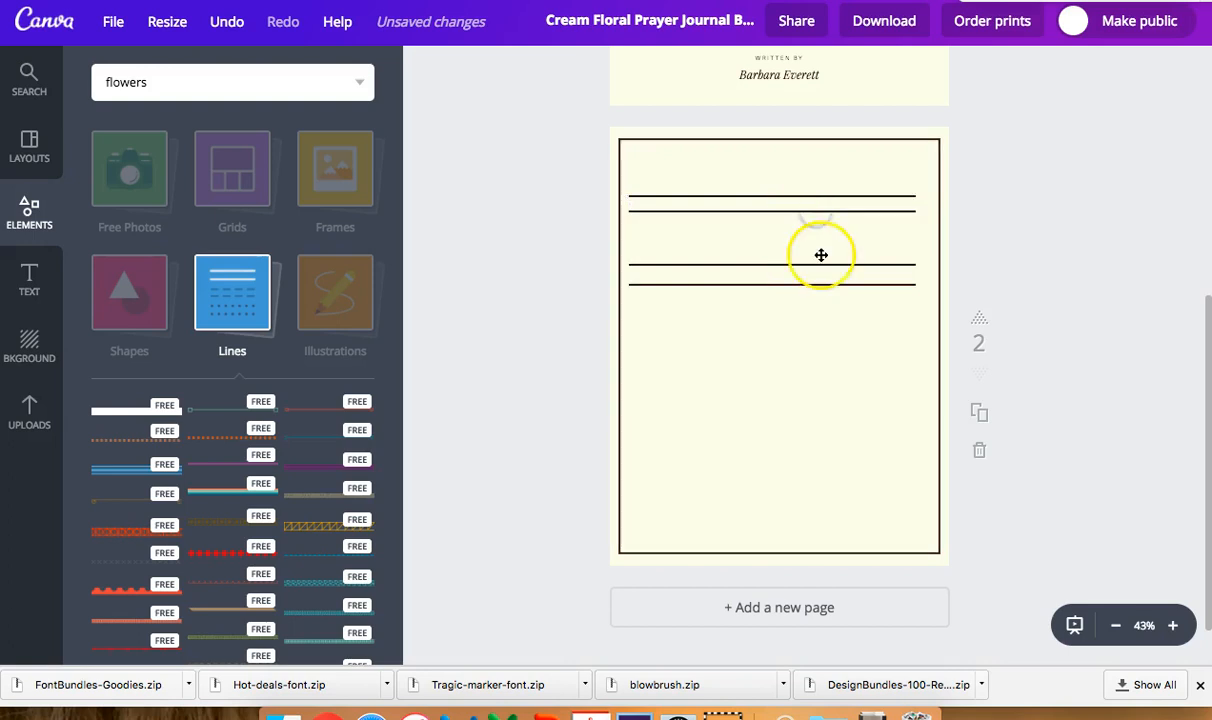
- Undo a stray border move and drag the fourth line up evenly beneath the others
left_click(823, 265)
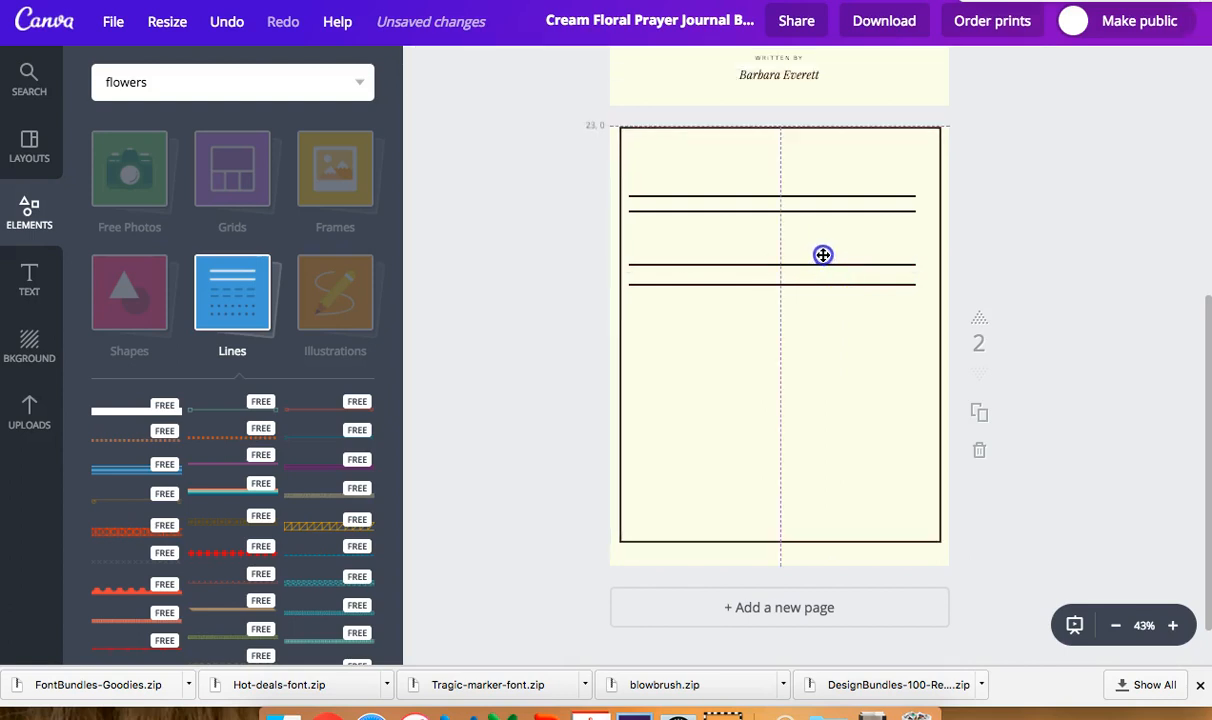
left_click(227, 21)
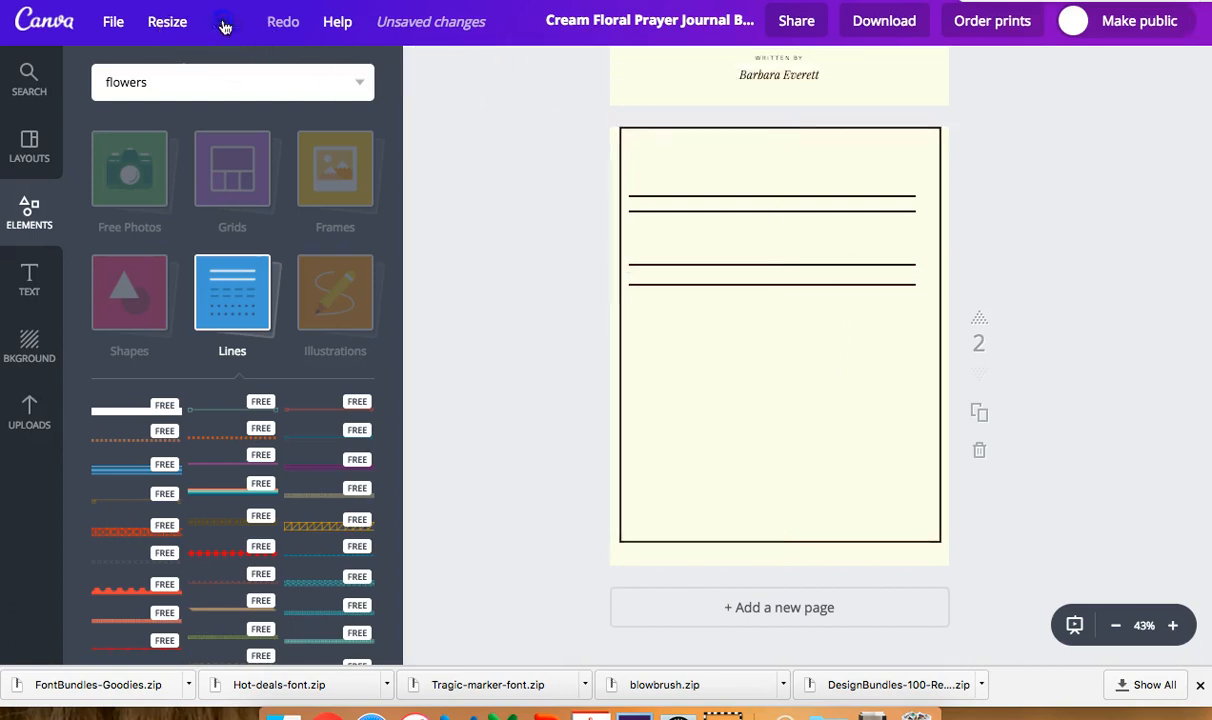
left_click(794, 271)
left_click(795, 265)
left_click(839, 257)
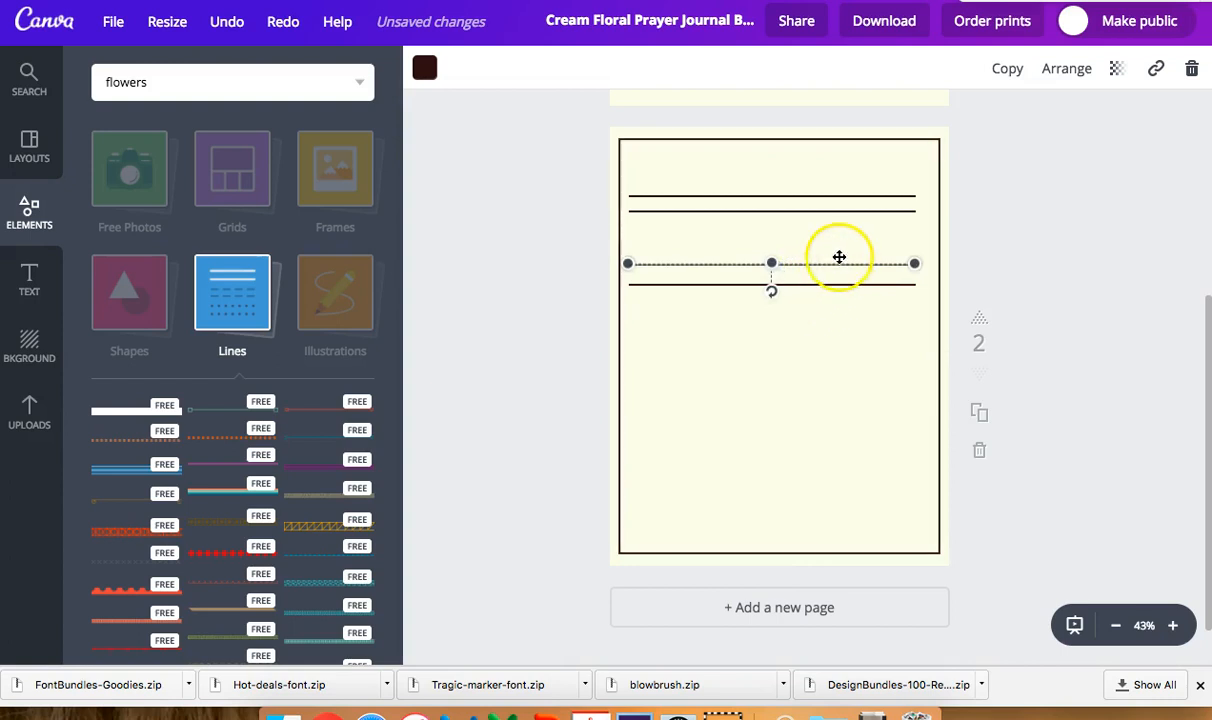
left_click_drag(839, 264, 826, 225)
left_click(816, 284)
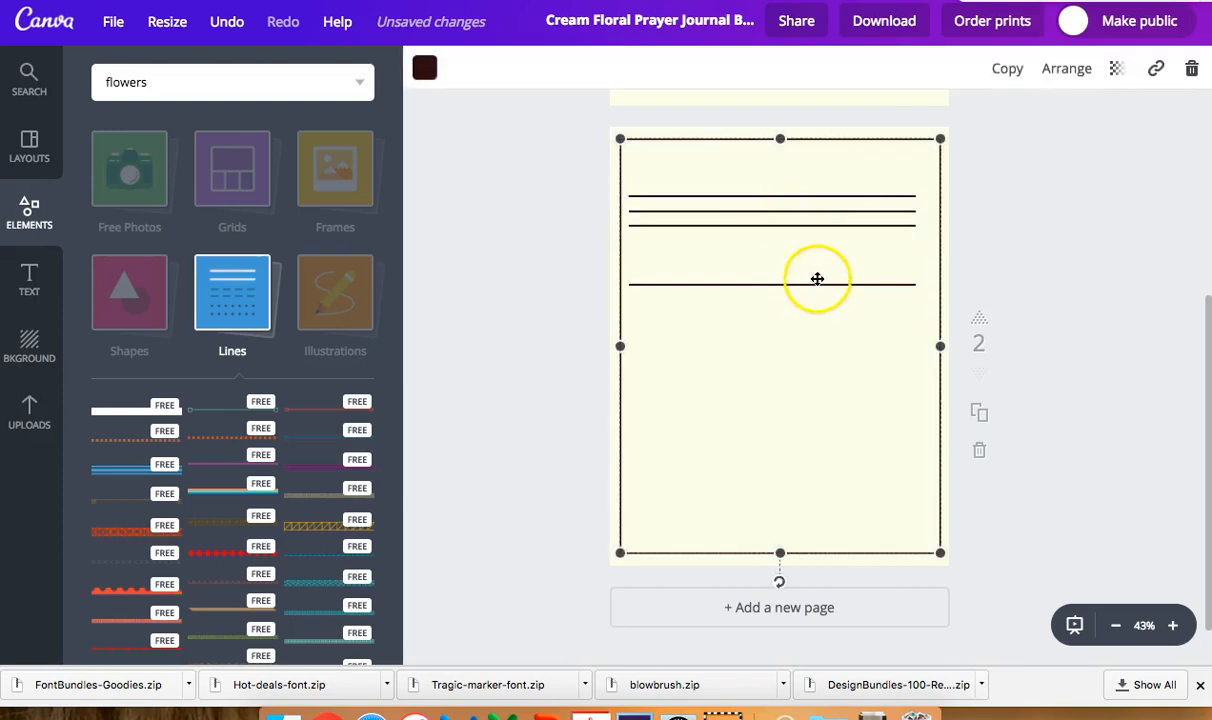
left_click(1069, 246)
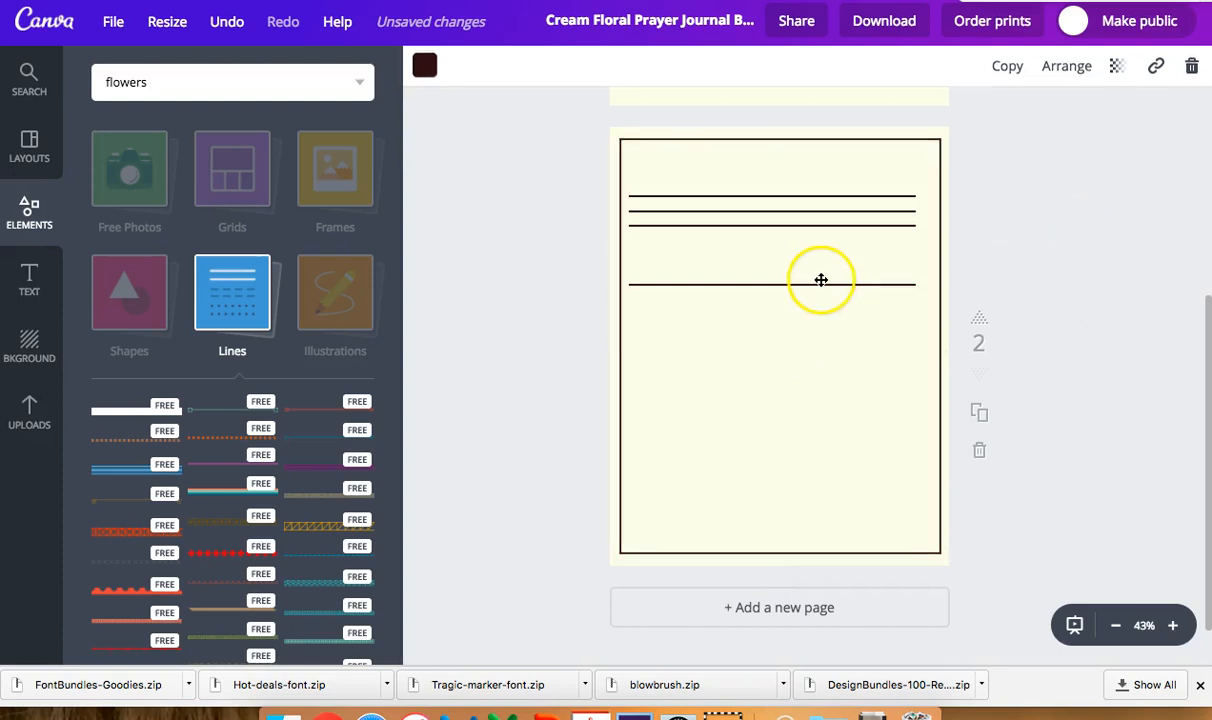
left_click_drag(819, 284, 820, 241)
left_click(822, 323)
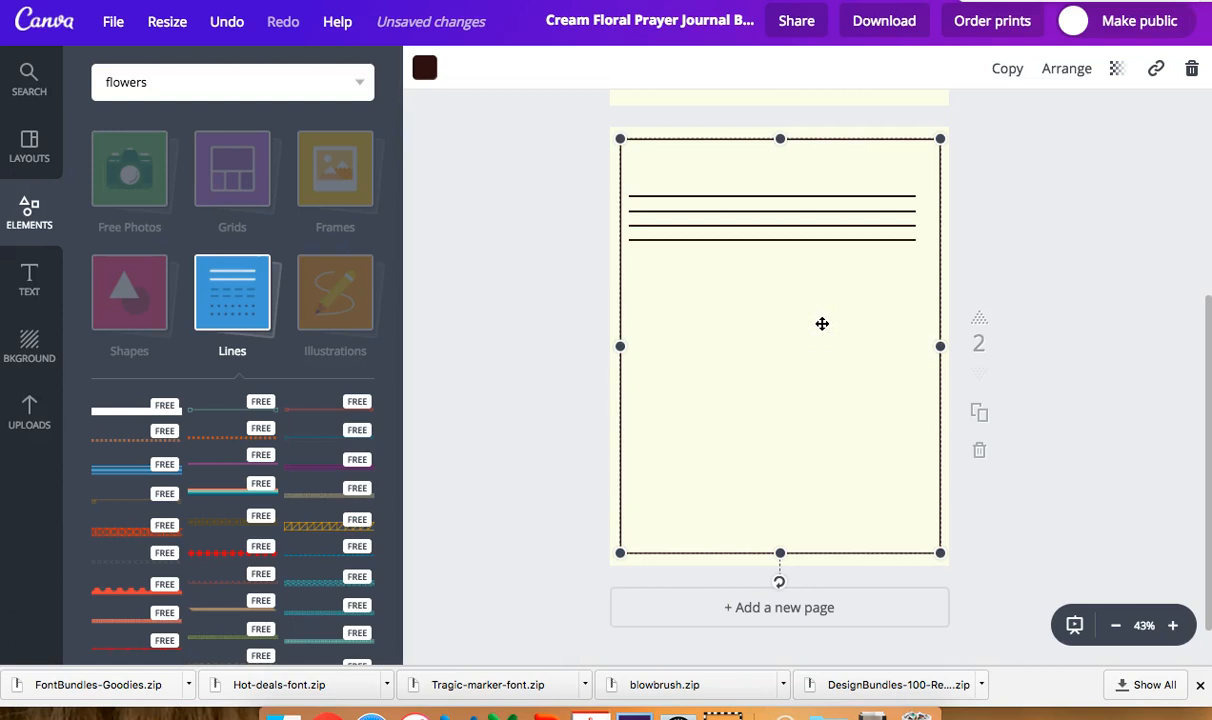
- Bring the border frame forward a layer, then send it back a layer
left_click(952, 238)
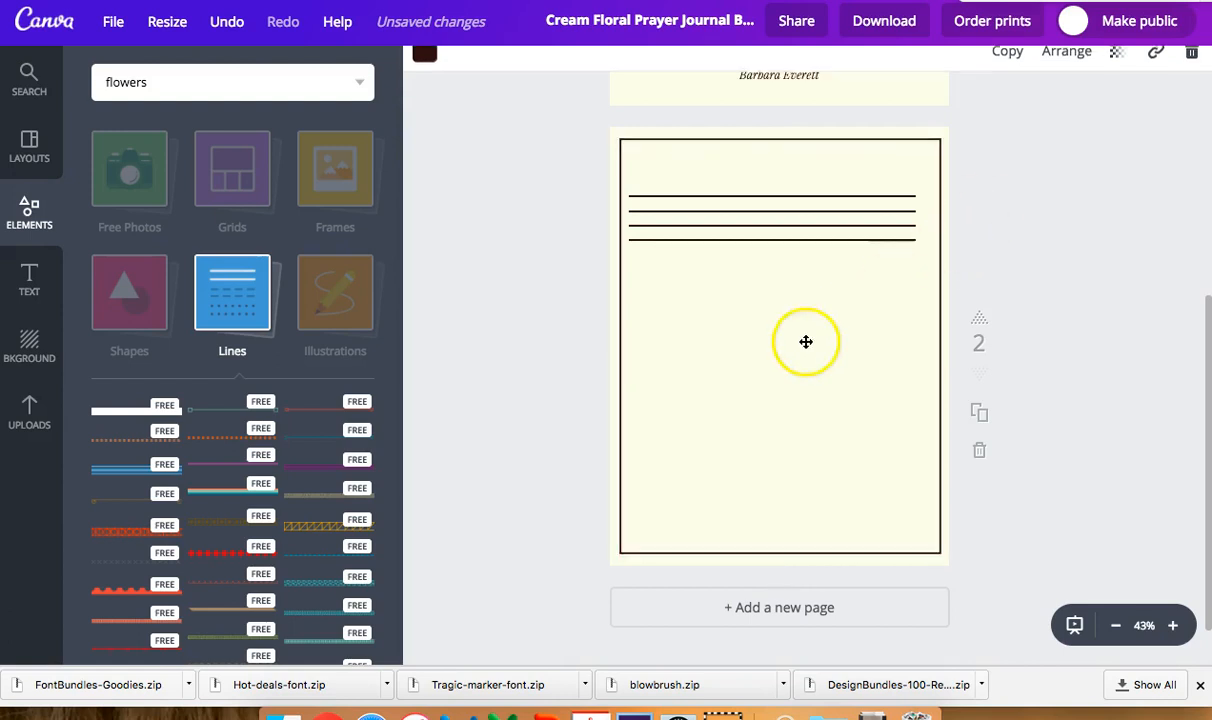
left_click(630, 176)
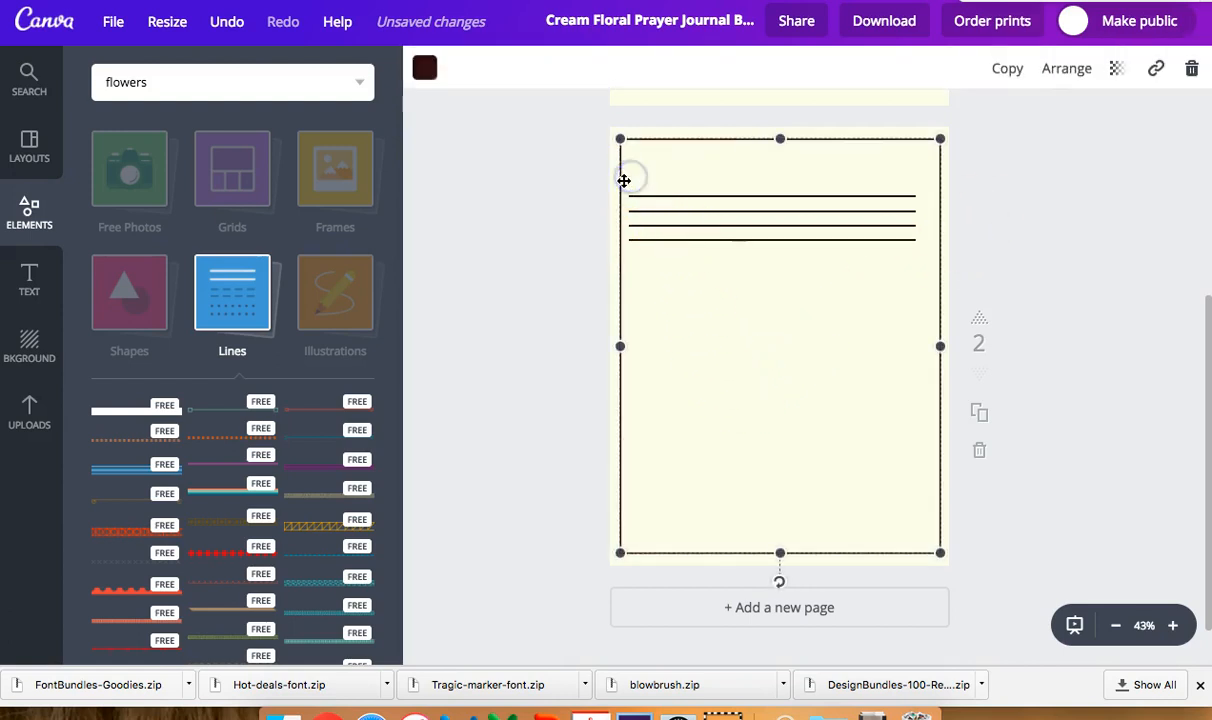
left_click(1053, 70)
left_click(1049, 133)
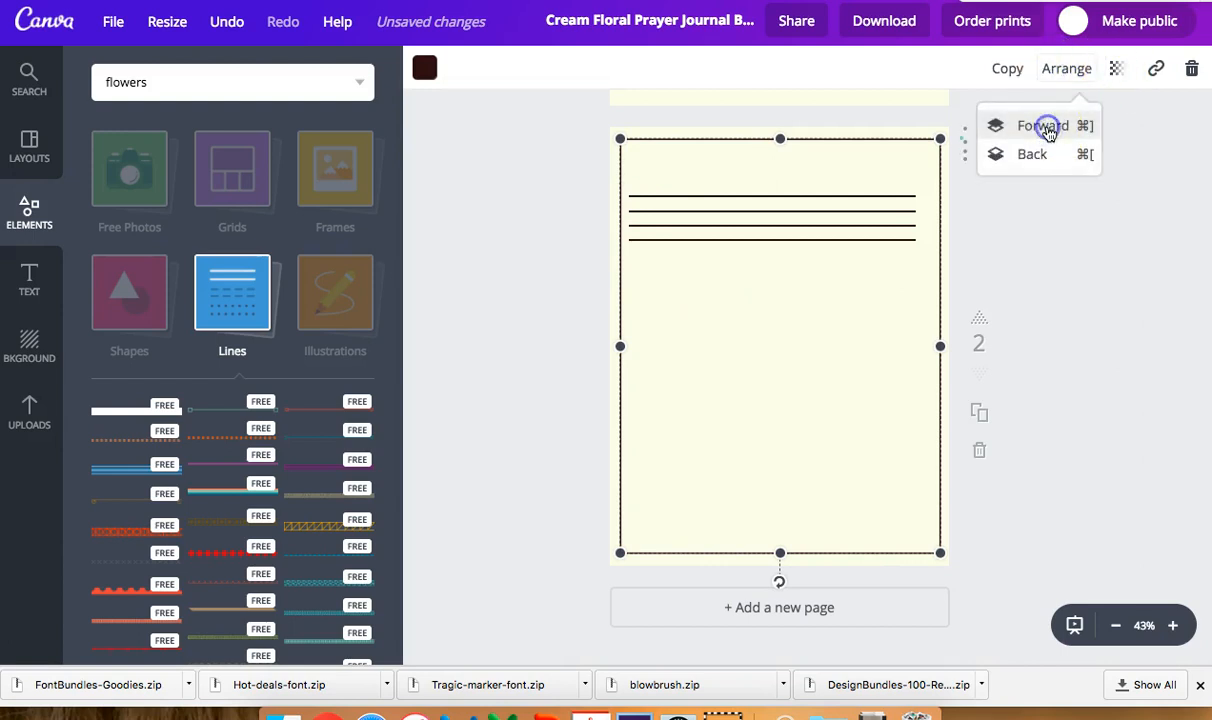
left_click(769, 211)
left_click(712, 215)
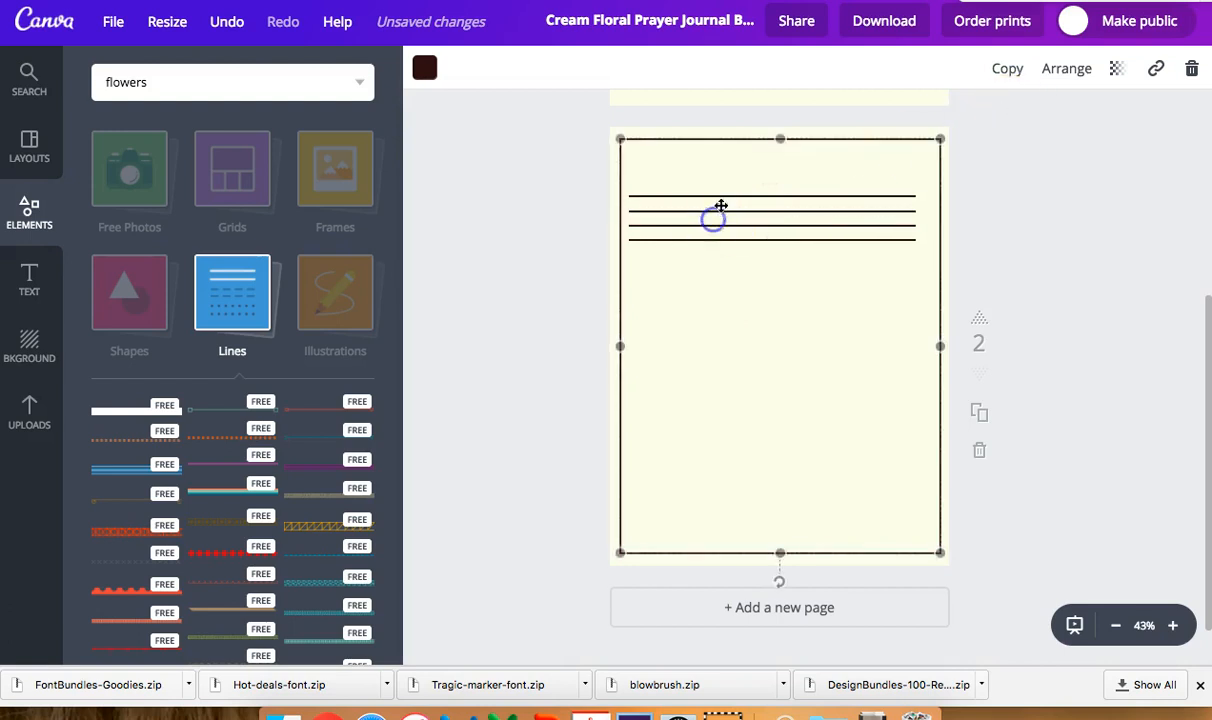
left_click(1052, 80)
left_click(1046, 158)
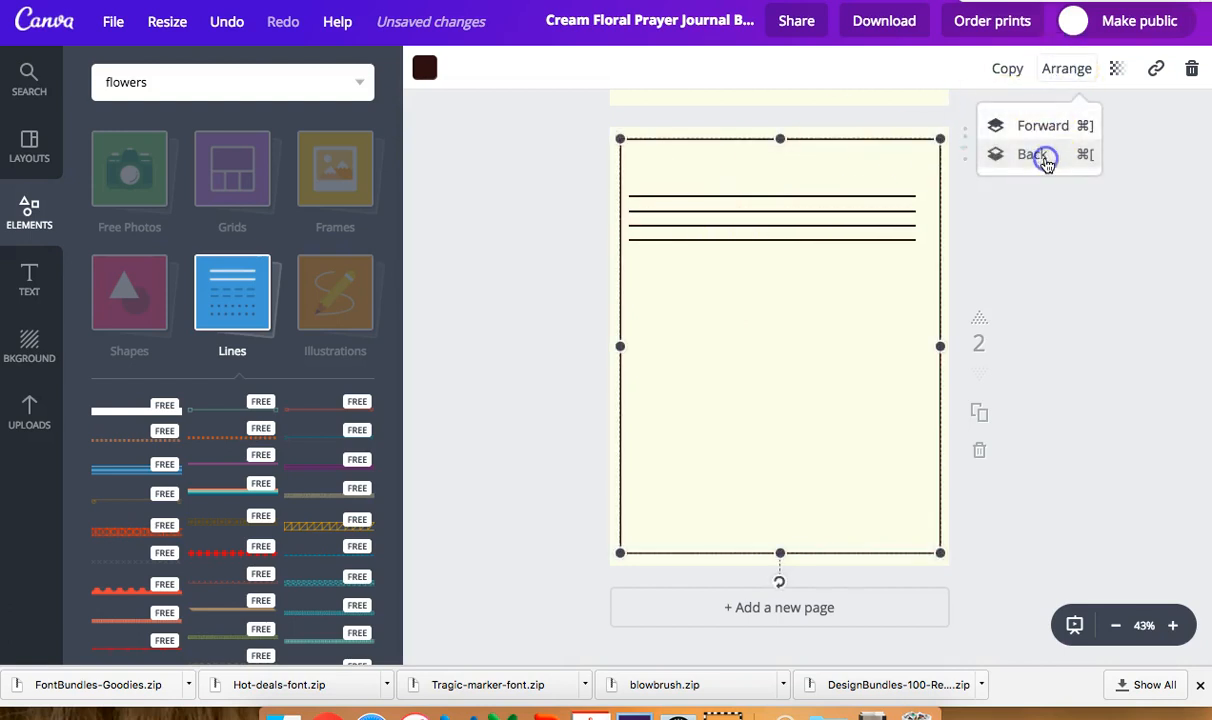
left_click(746, 350)
left_click(1064, 271)
left_click(652, 224)
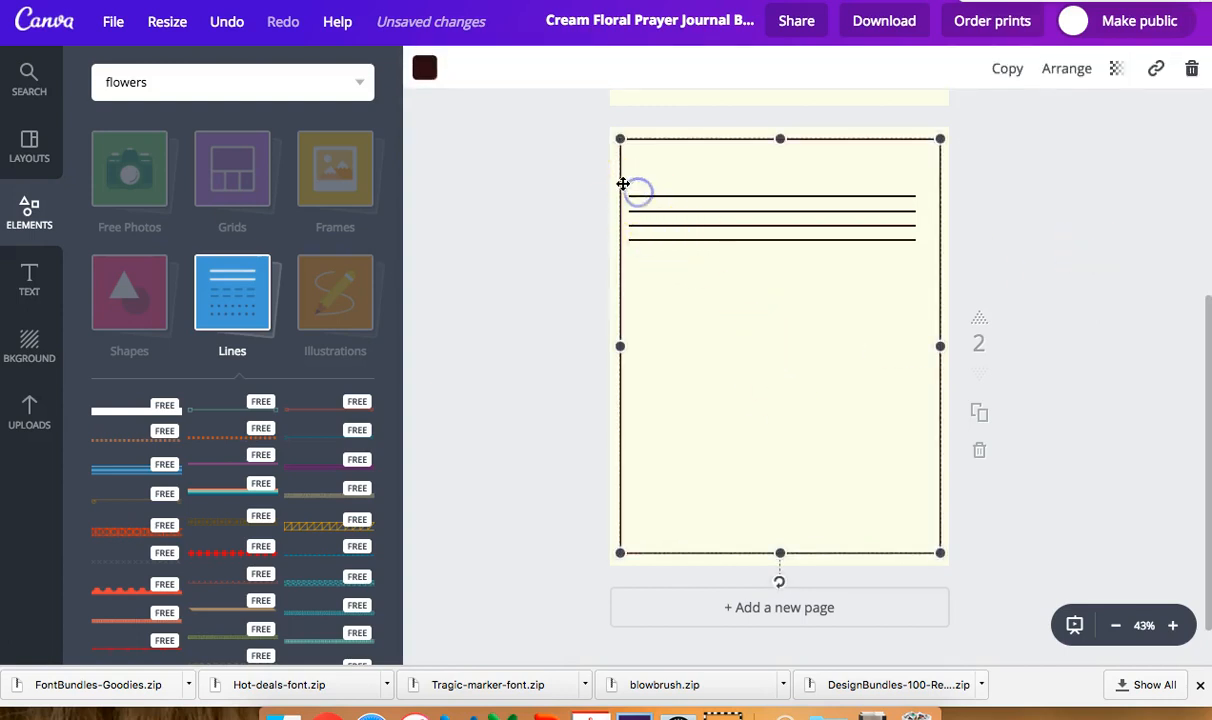
- Move the border frame aside and group the four ruled lines
left_click(747, 137)
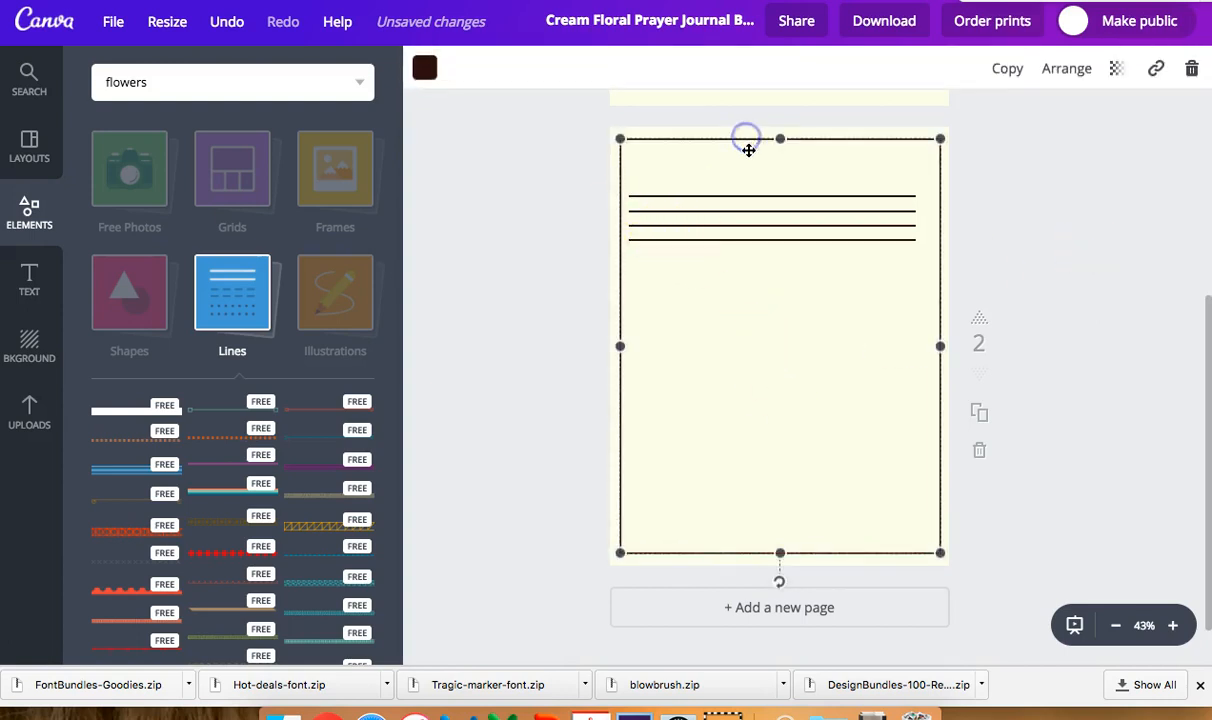
left_click_drag(636, 184, 657, 346)
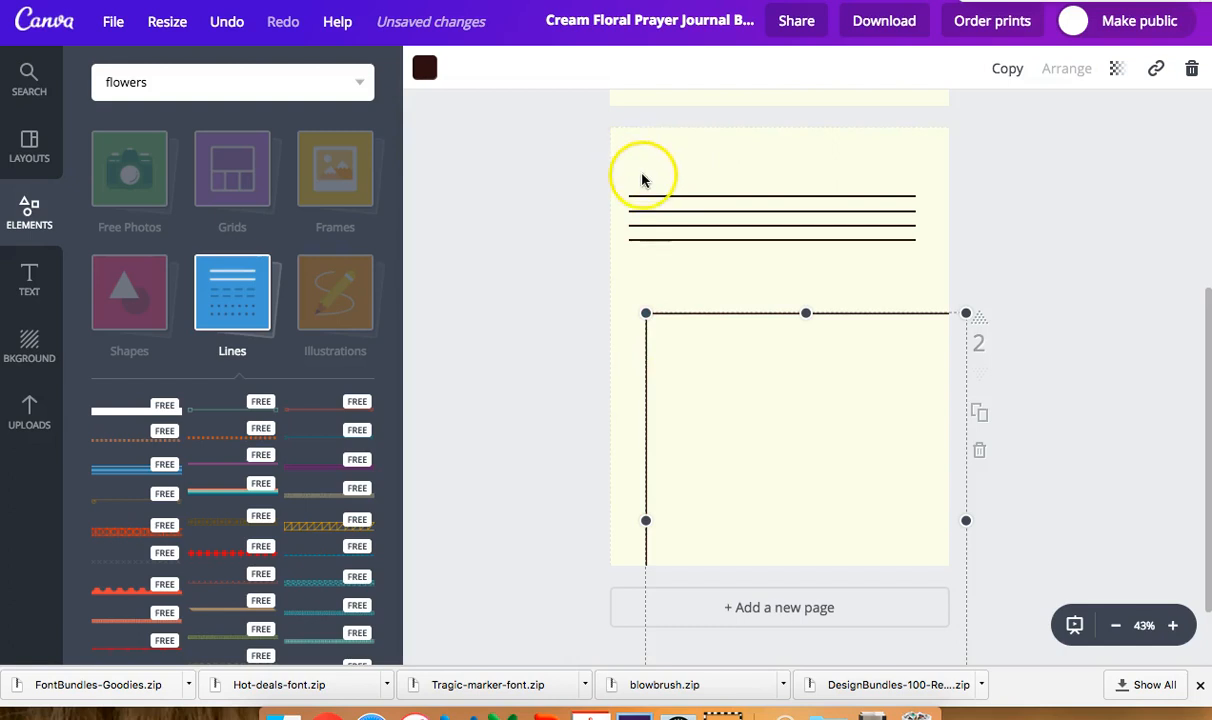
mouse_move(725, 313)
left_mouse_down()
mouse_move(729, 287)
mouse_move(729, 300)
left_mouse_up()
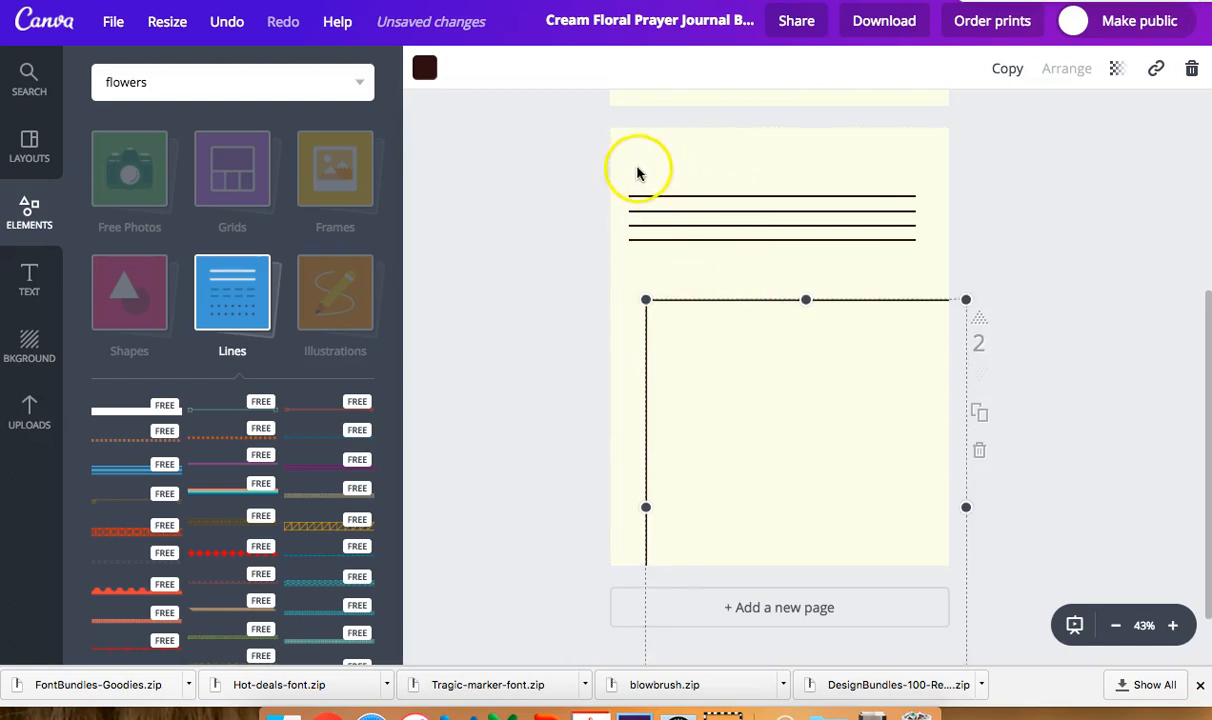
left_click_drag(624, 173, 925, 261)
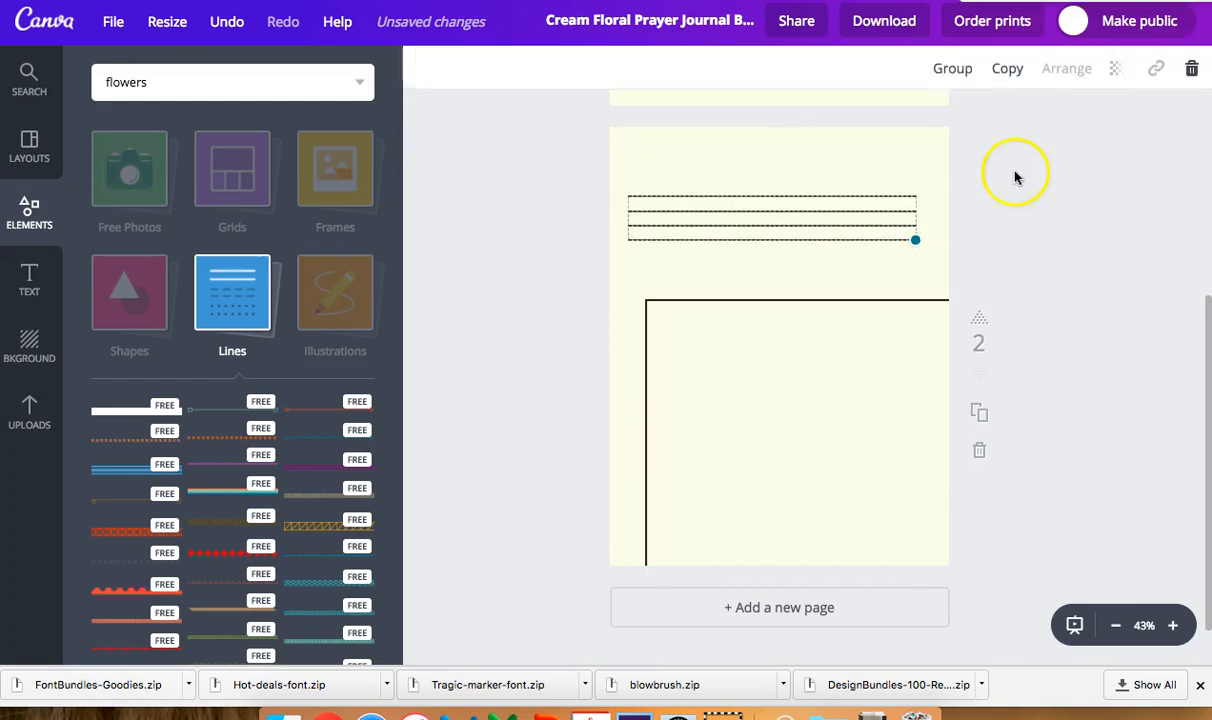
left_click(963, 68)
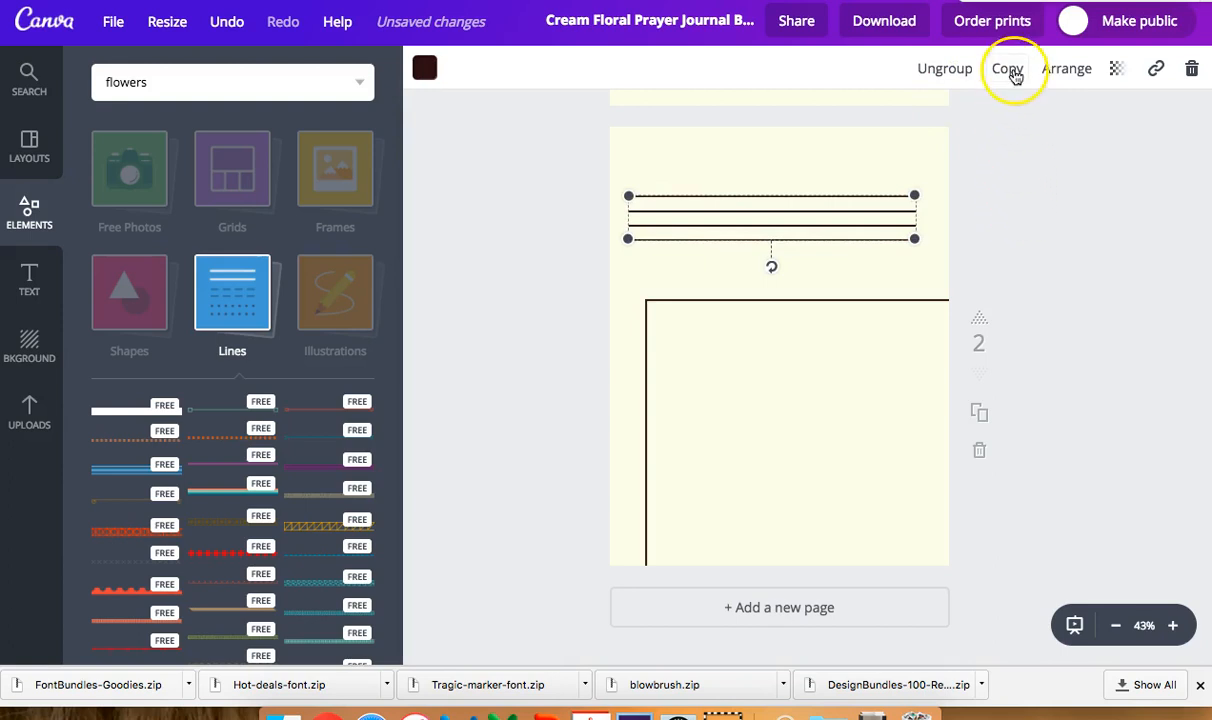
- Duplicate the line group below the first and return the border frame to the page
left_click(1008, 70)
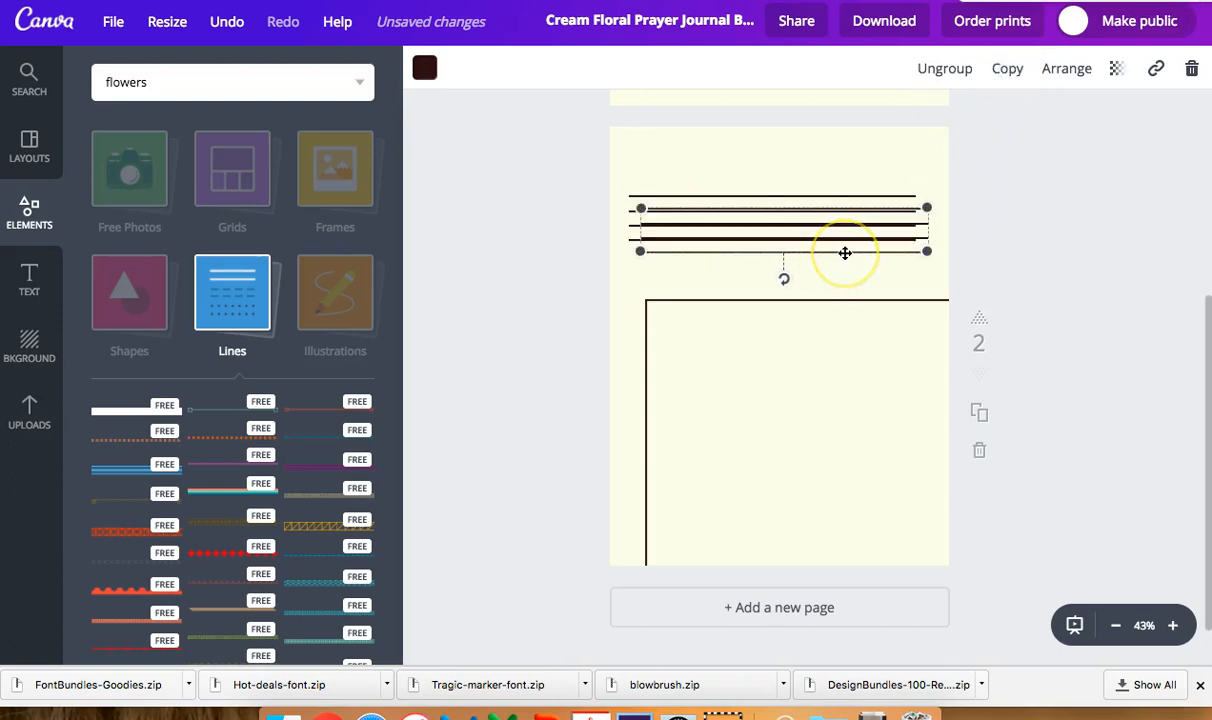
left_click_drag(845, 265, 872, 406)
left_click_drag(869, 300, 844, 145)
mouse_move(836, 338)
left_mouse_down()
mouse_move(820, 336)
mouse_move(841, 343)
left_mouse_up()
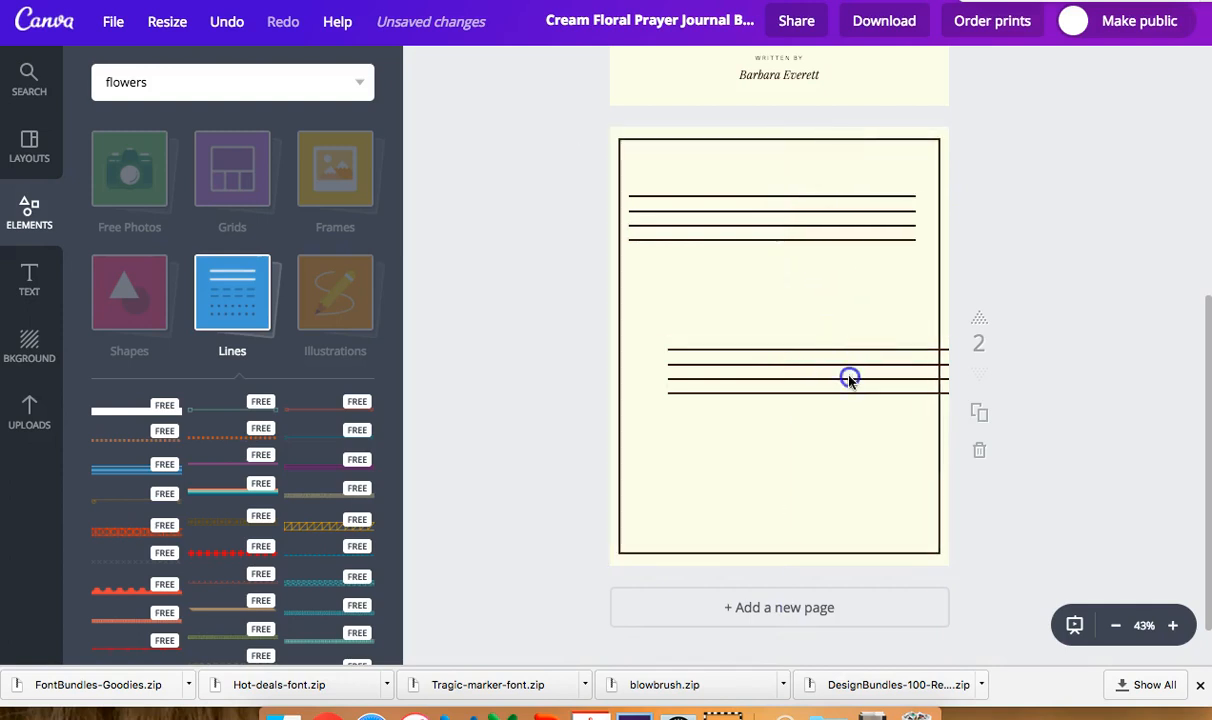
left_click(858, 394)
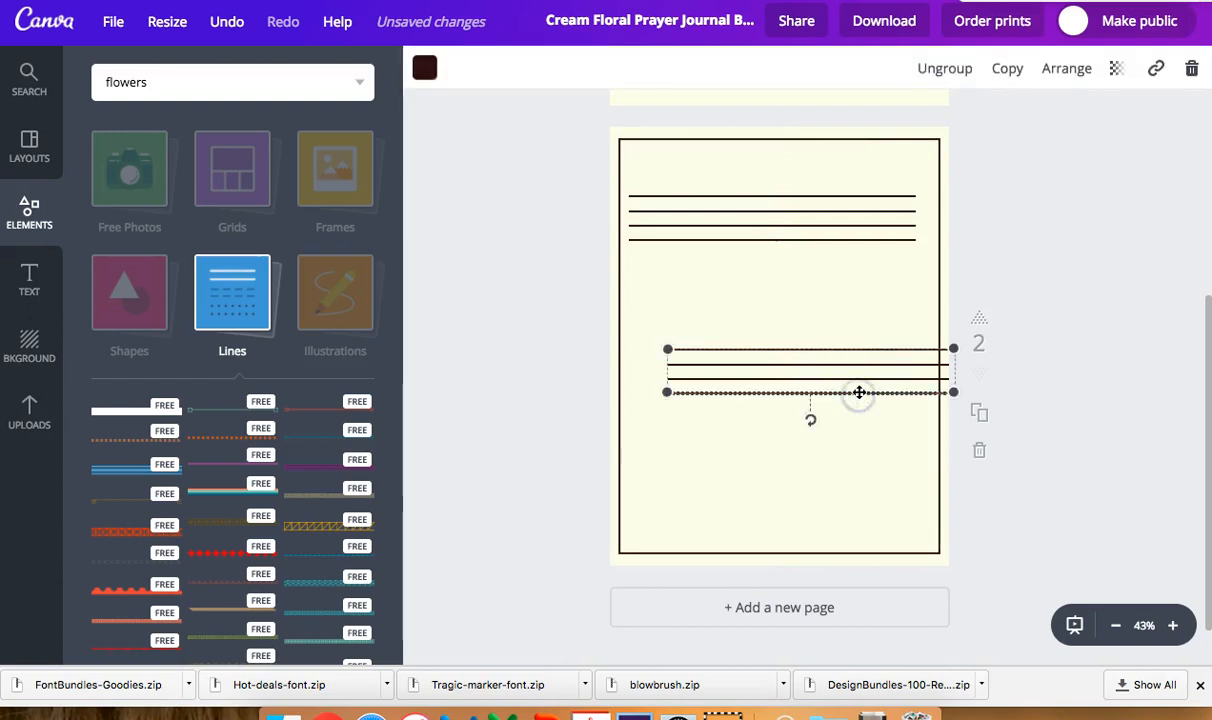
left_click_drag(850, 380, 821, 288)
left_click(823, 356)
left_click(839, 298)
- Make three more copies of the line group and stack them down the page
left_click(839, 300)
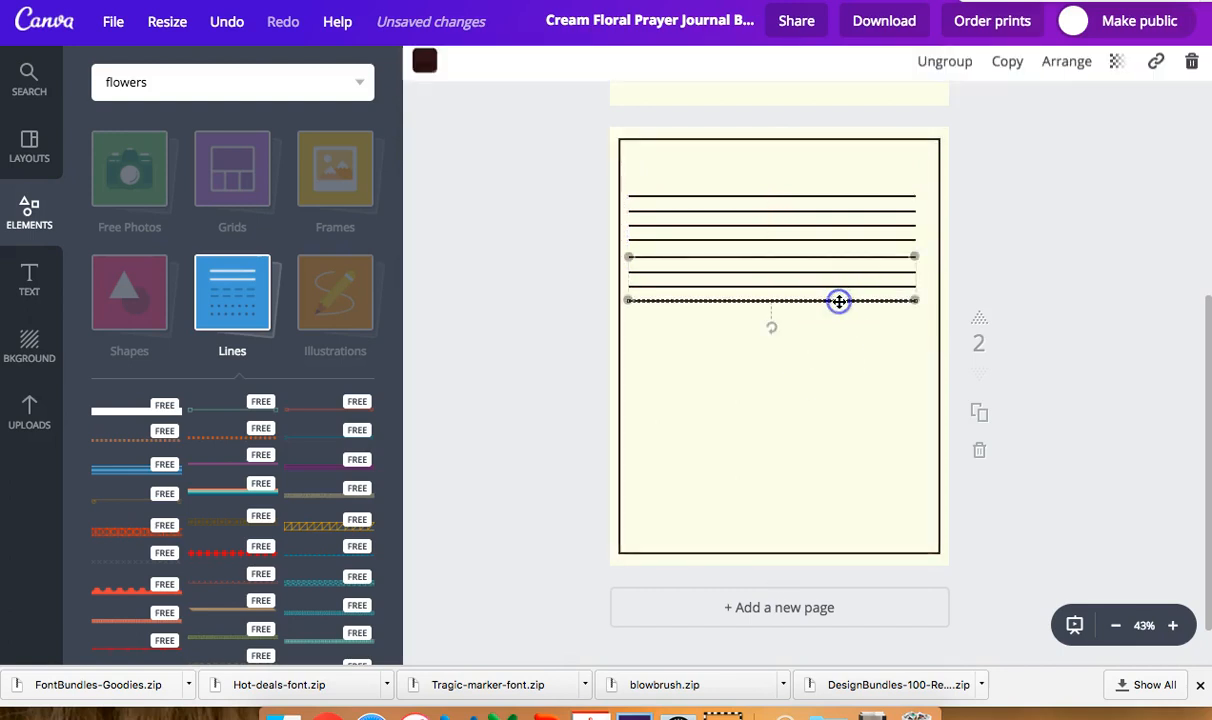
left_click(1007, 78)
left_click(1007, 78)
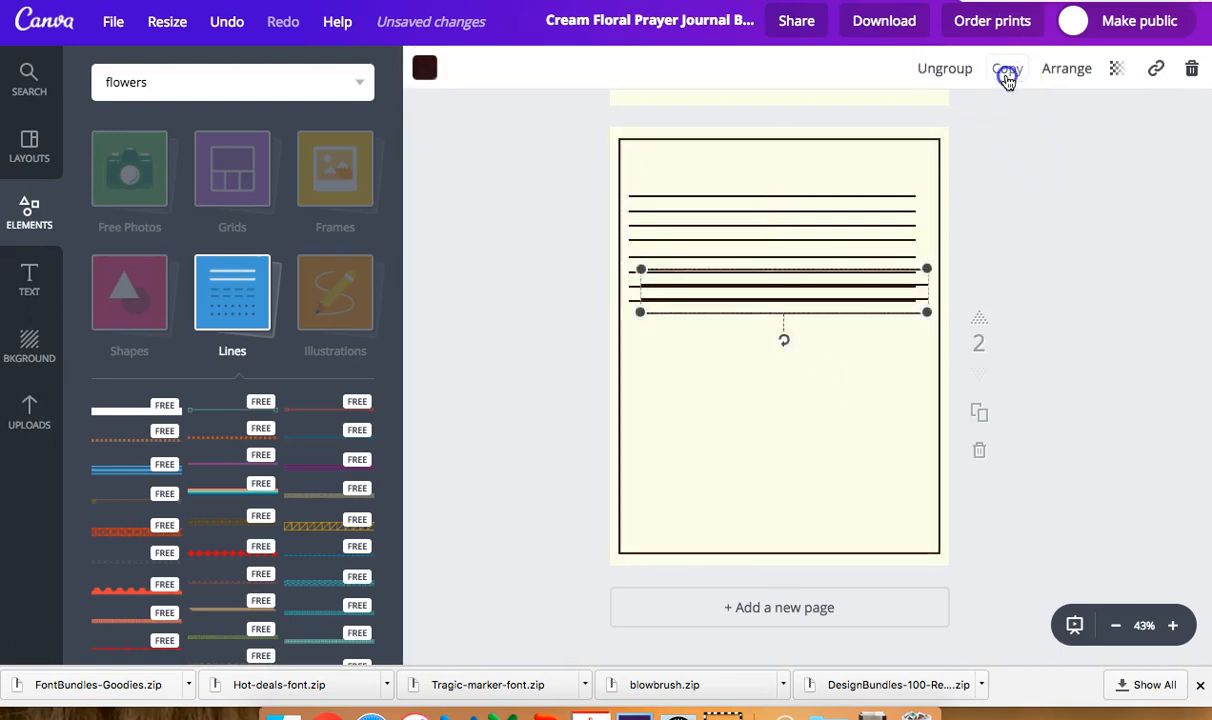
left_click_drag(880, 326, 872, 478)
left_click_drag(858, 311, 847, 362)
left_click_drag(849, 454, 839, 380)
left_click(886, 294)
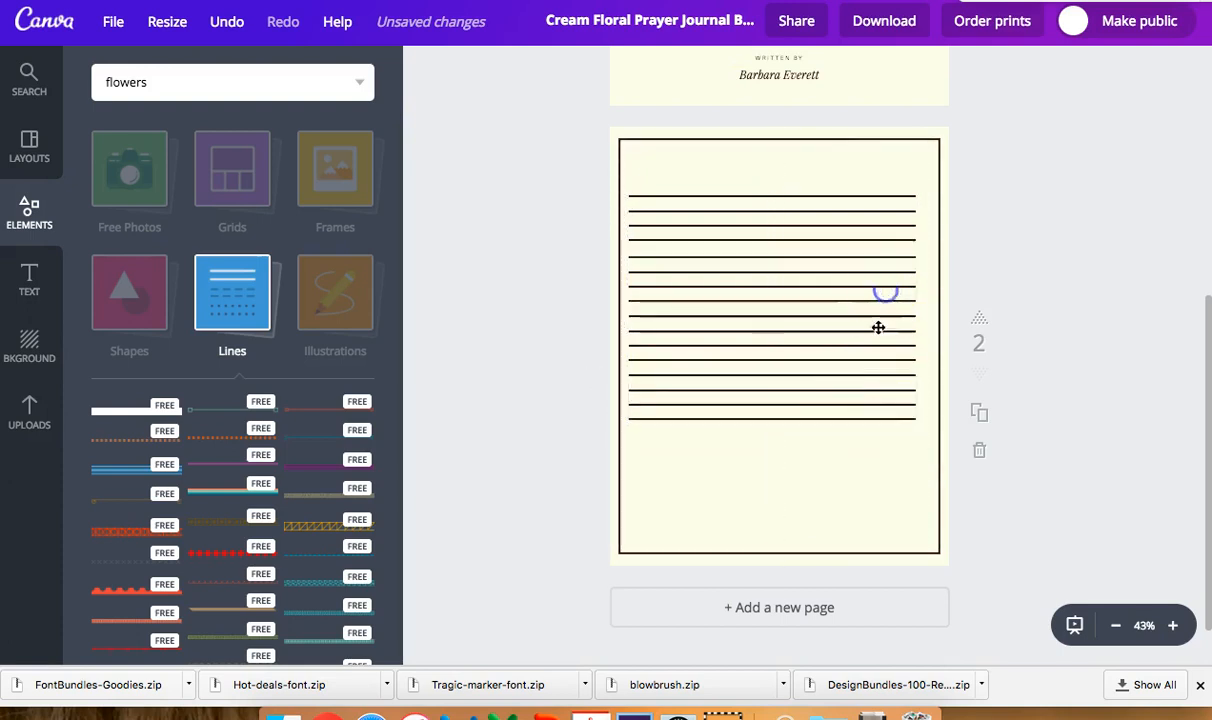
left_click(873, 420)
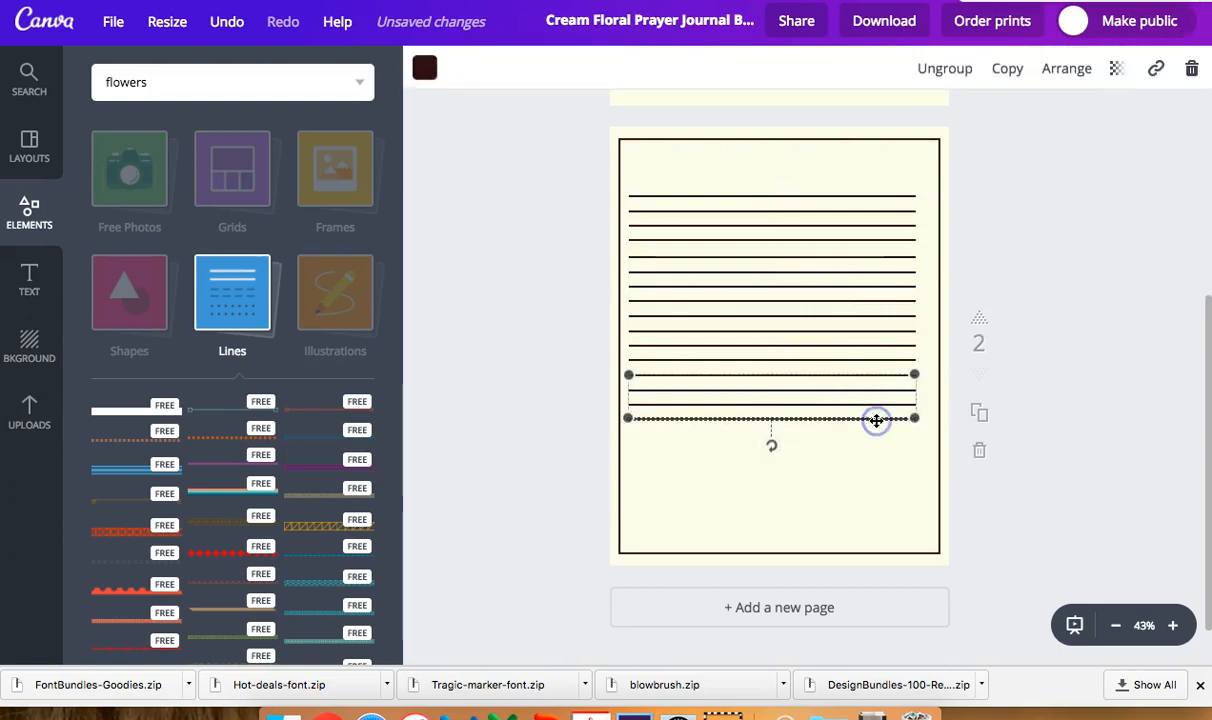
left_click(1005, 70)
left_click_drag(855, 458, 822, 528)
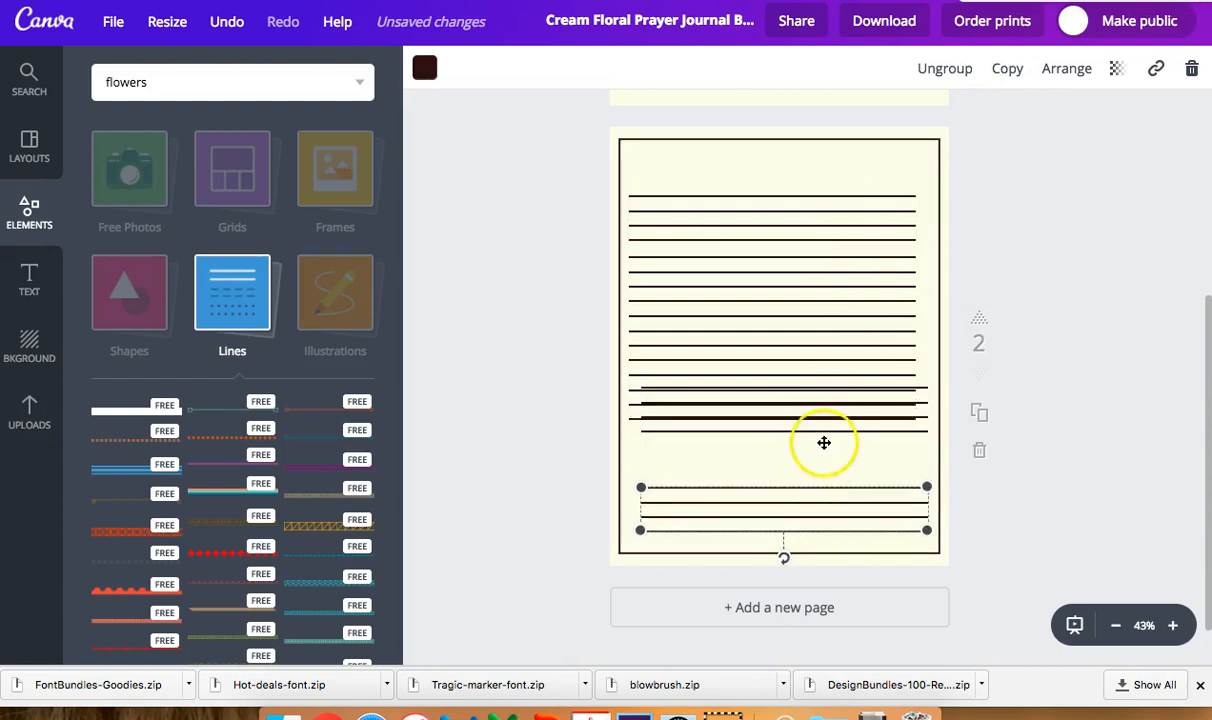
left_click_drag(822, 430, 825, 474)
left_click_drag(820, 209, 828, 195)
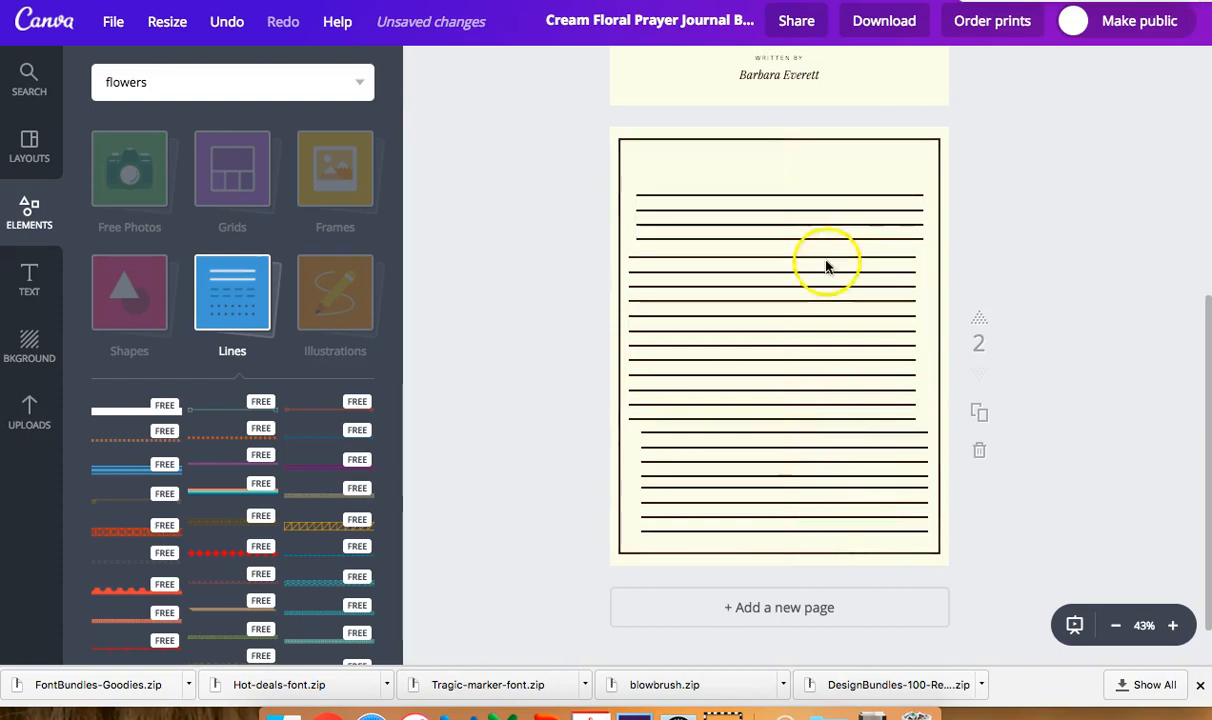
- Snap the upper offset line groups into line with the lines above
left_click_drag(836, 256, 837, 254)
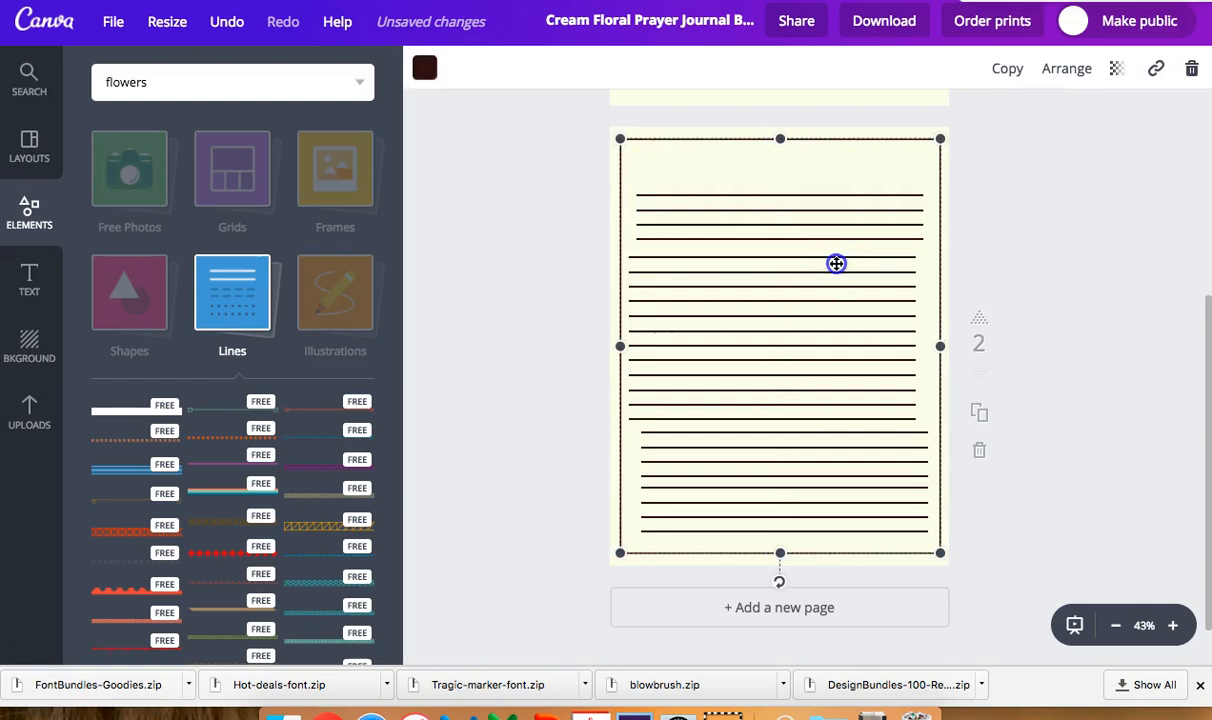
left_click(825, 293)
left_click(825, 297)
left_click(839, 258)
left_click_drag(843, 258, 845, 258)
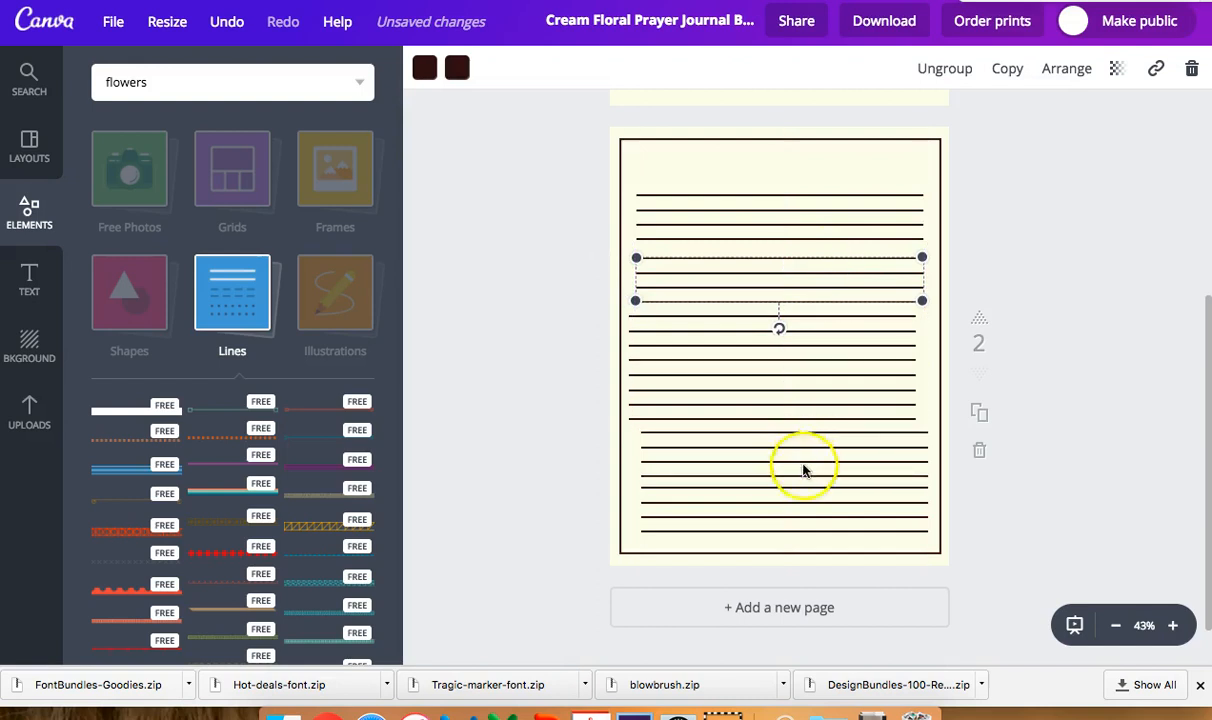
left_click(765, 383)
left_click(716, 337)
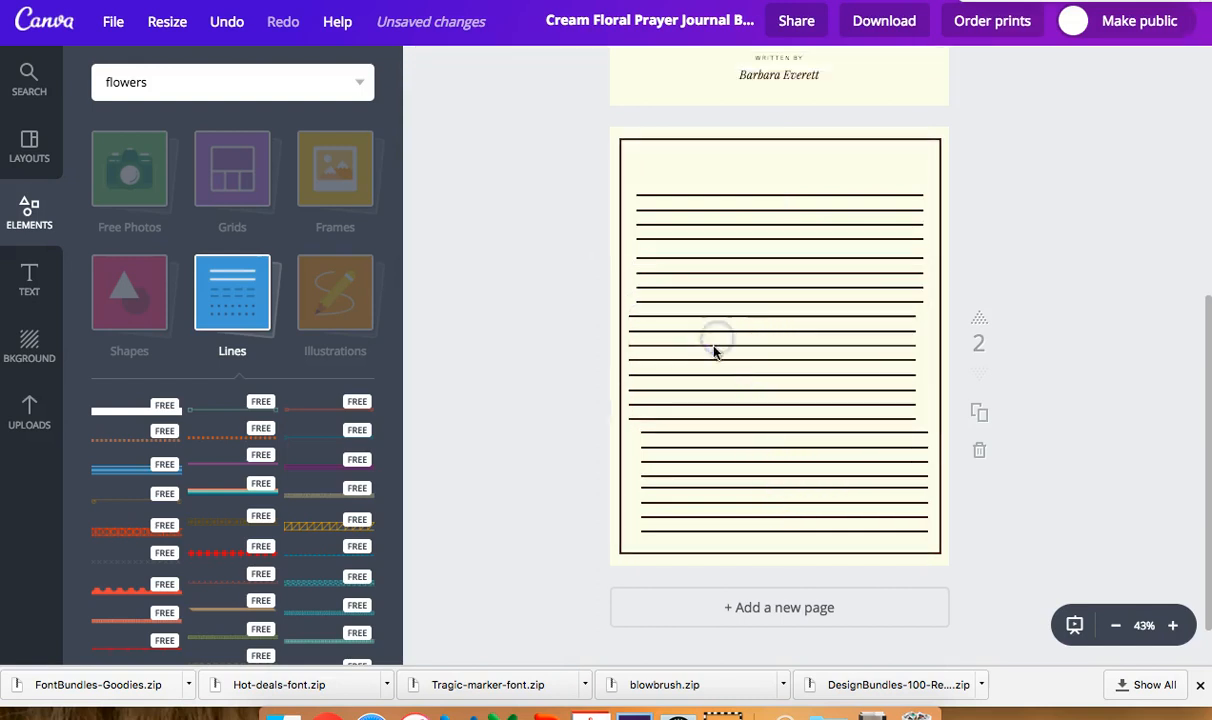
left_click_drag(720, 347, 723, 347)
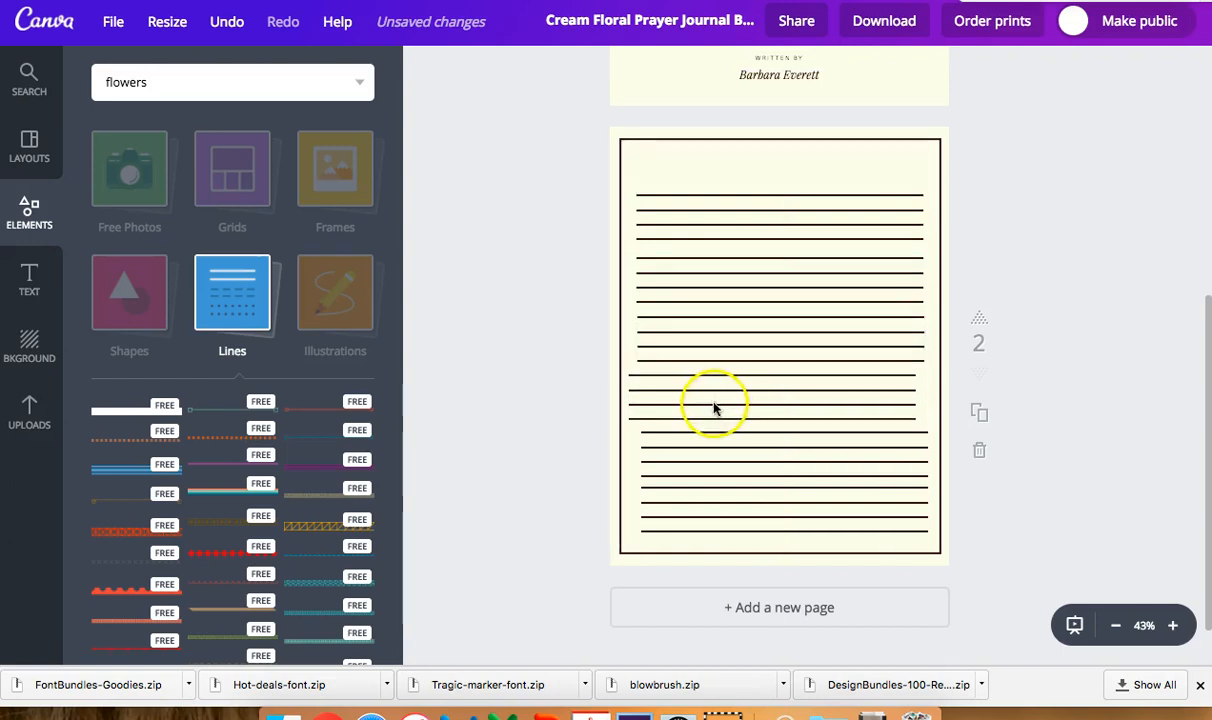
left_click_drag(714, 404, 722, 401)
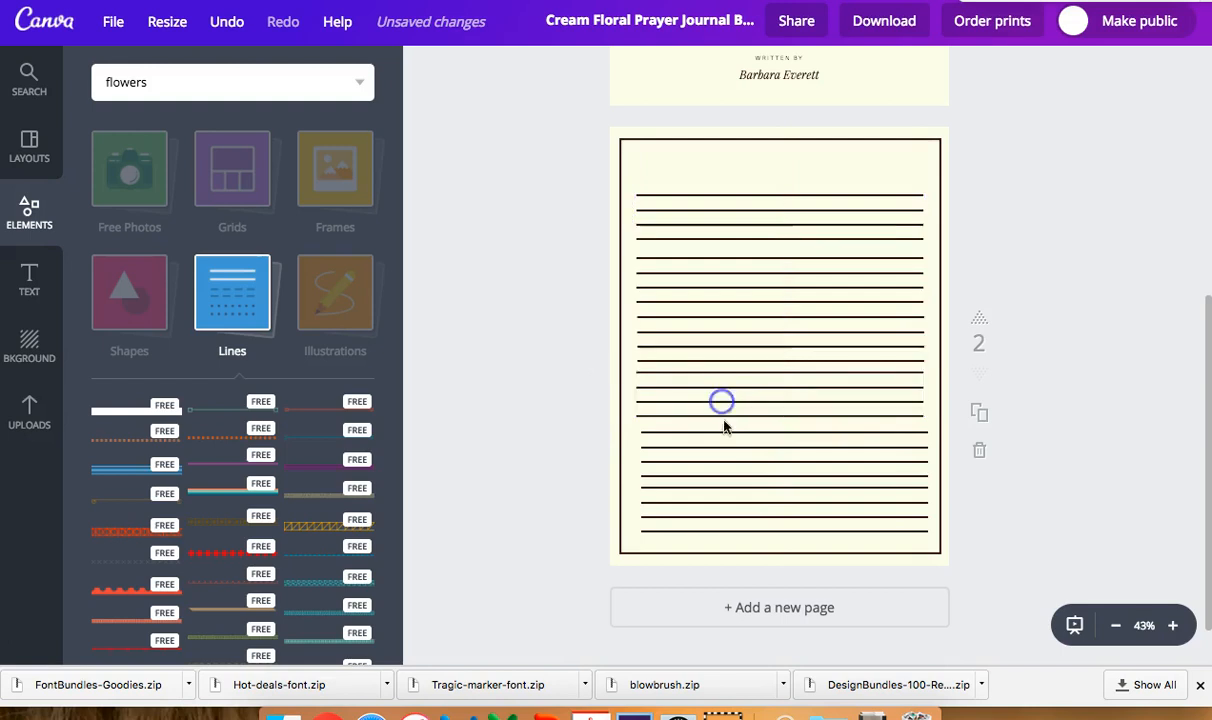
- Align the lowest line group and nudge the top group down for even spacing
left_click(797, 448)
left_click_drag(792, 447, 791, 446)
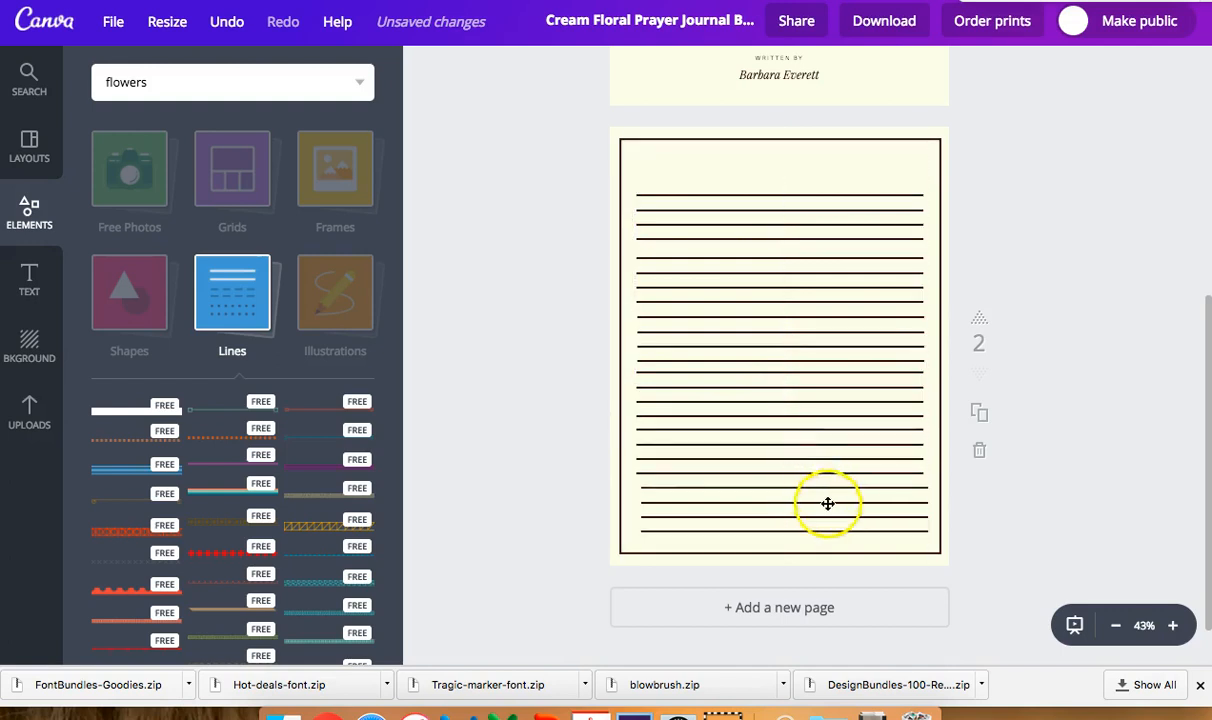
left_click_drag(828, 503, 822, 503)
left_click(1038, 547)
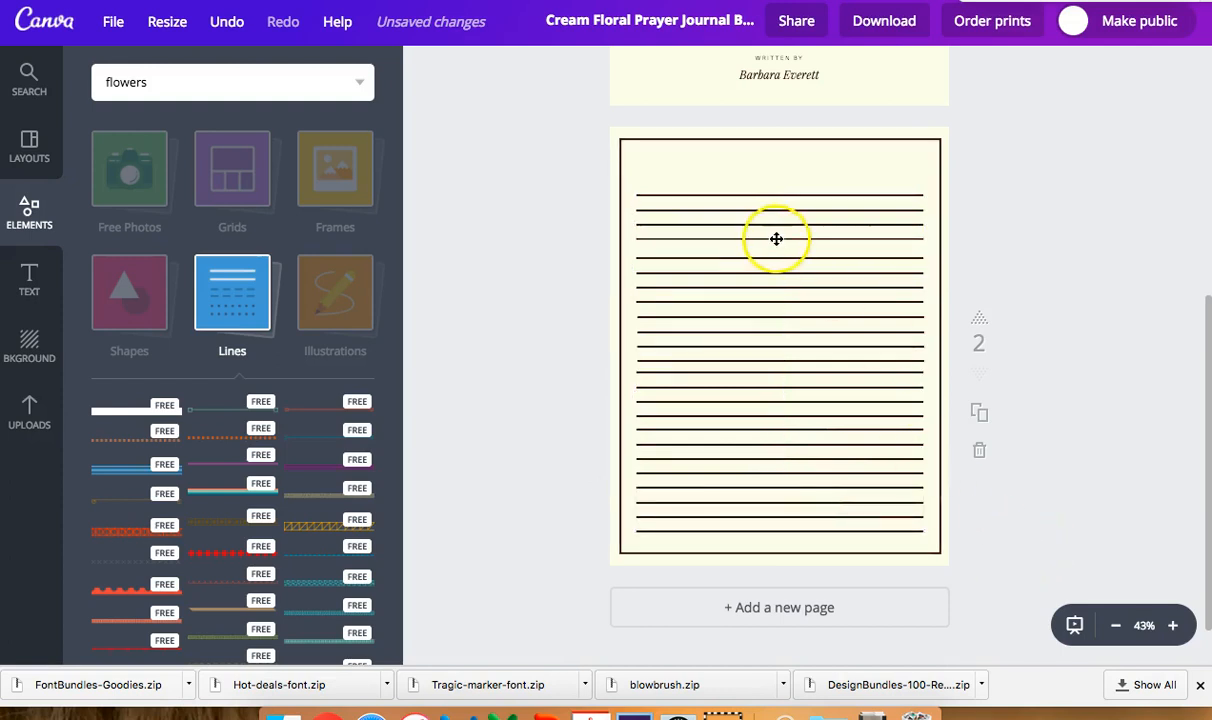
left_click_drag(776, 241, 773, 245)
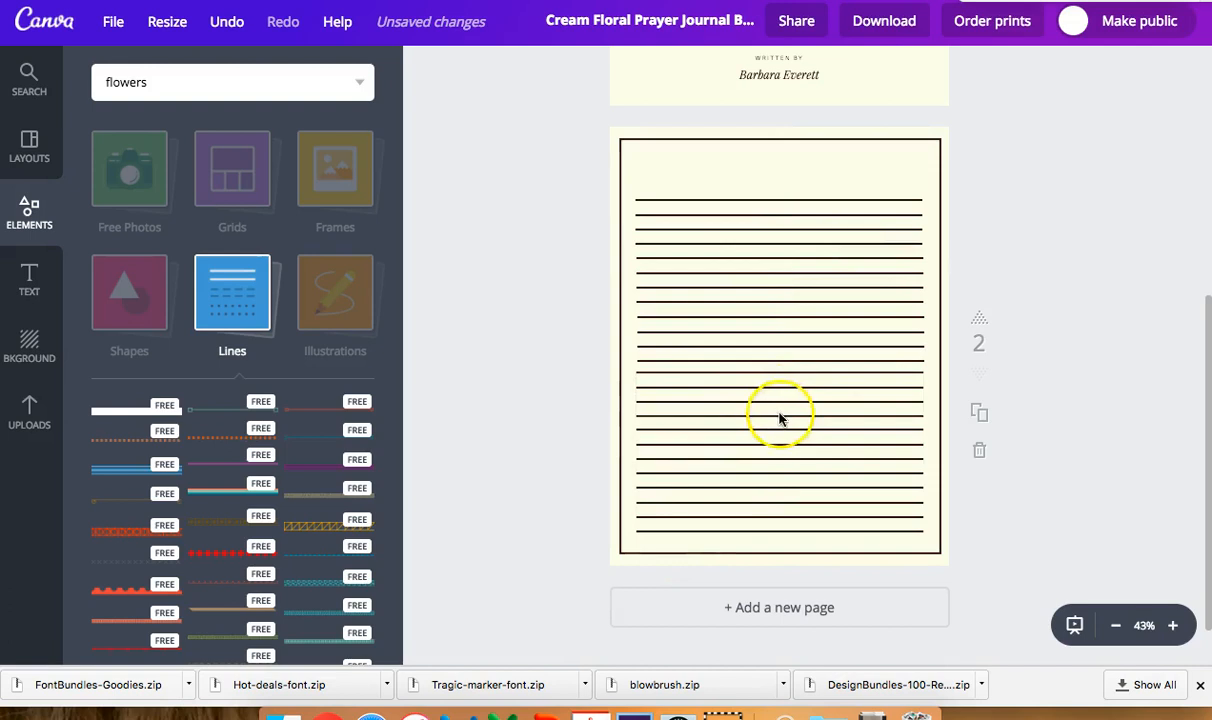
- Add a subheading reading 'Personal Reflections' at the top of page 2
left_click(33, 273)
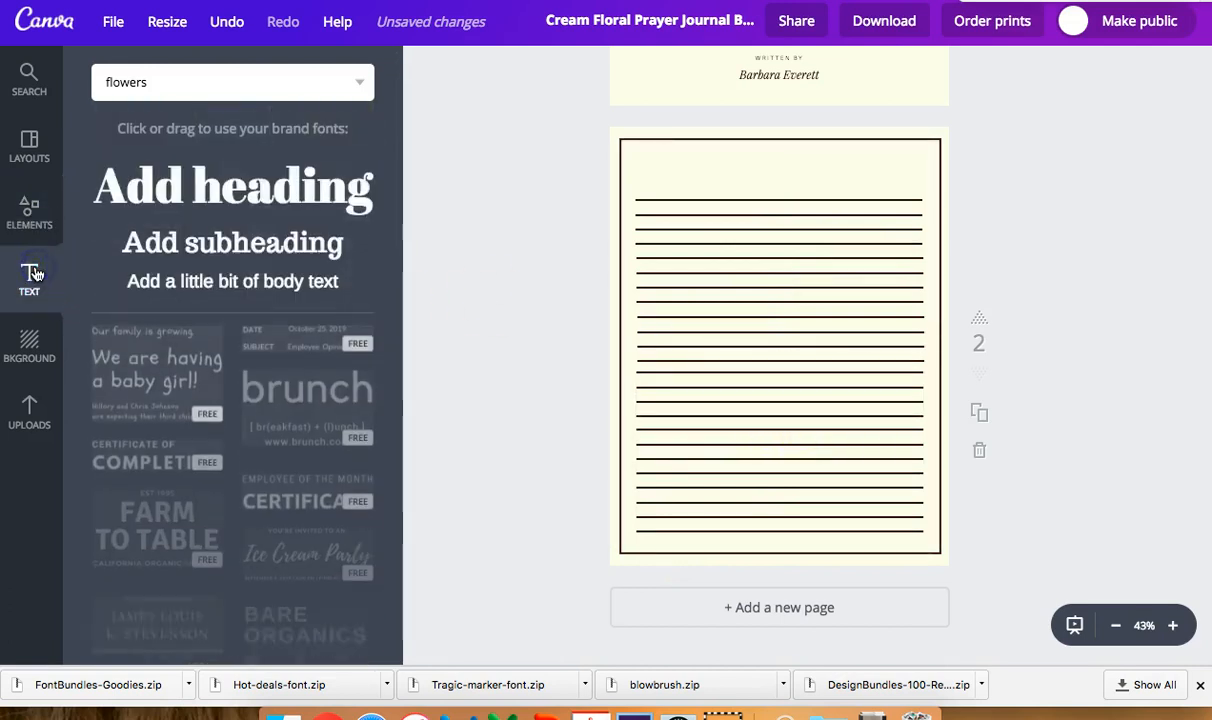
left_click(241, 242)
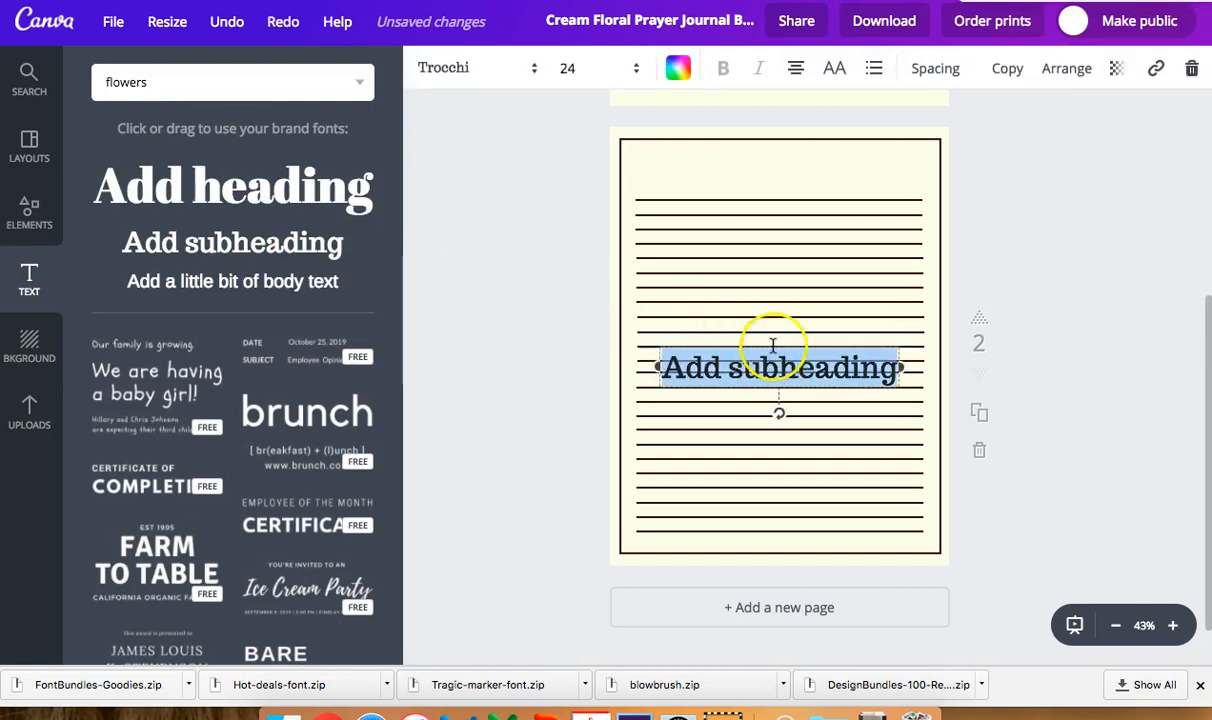
left_click_drag(769, 318, 776, 143)
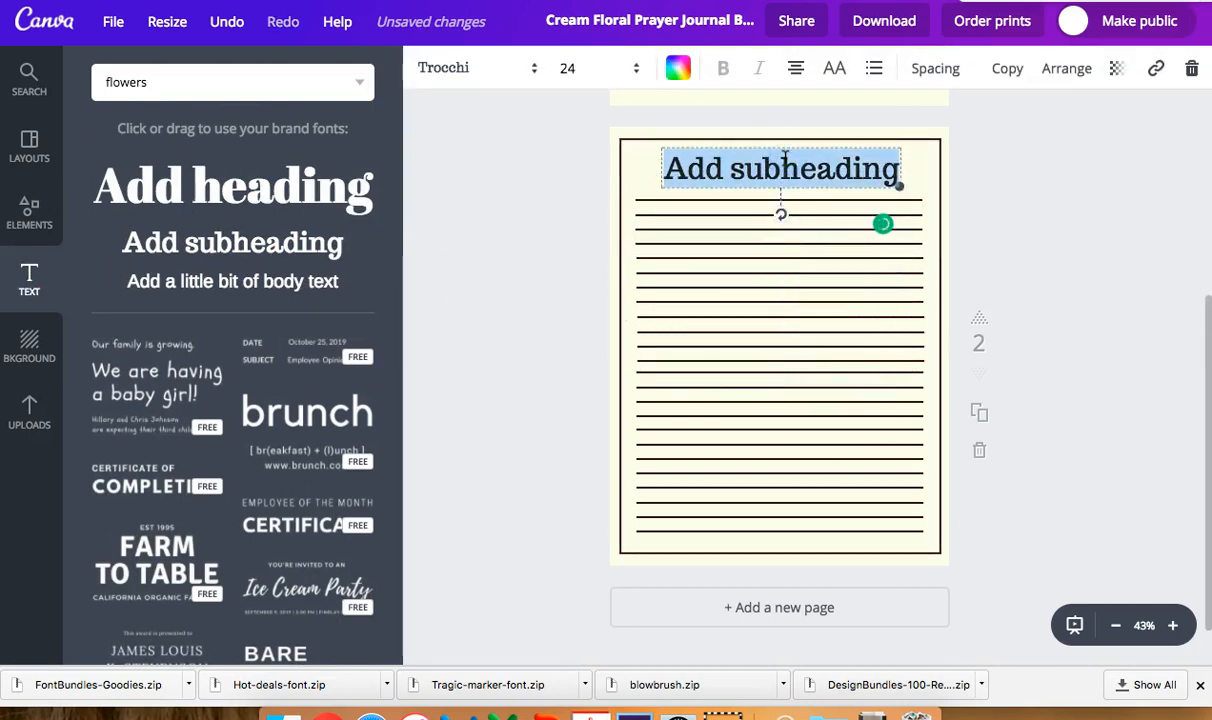
type("Persoanl")
key("BackSpace")
key("BackSpace")
key("BackSpace")
key("BackSpace")
type("on")
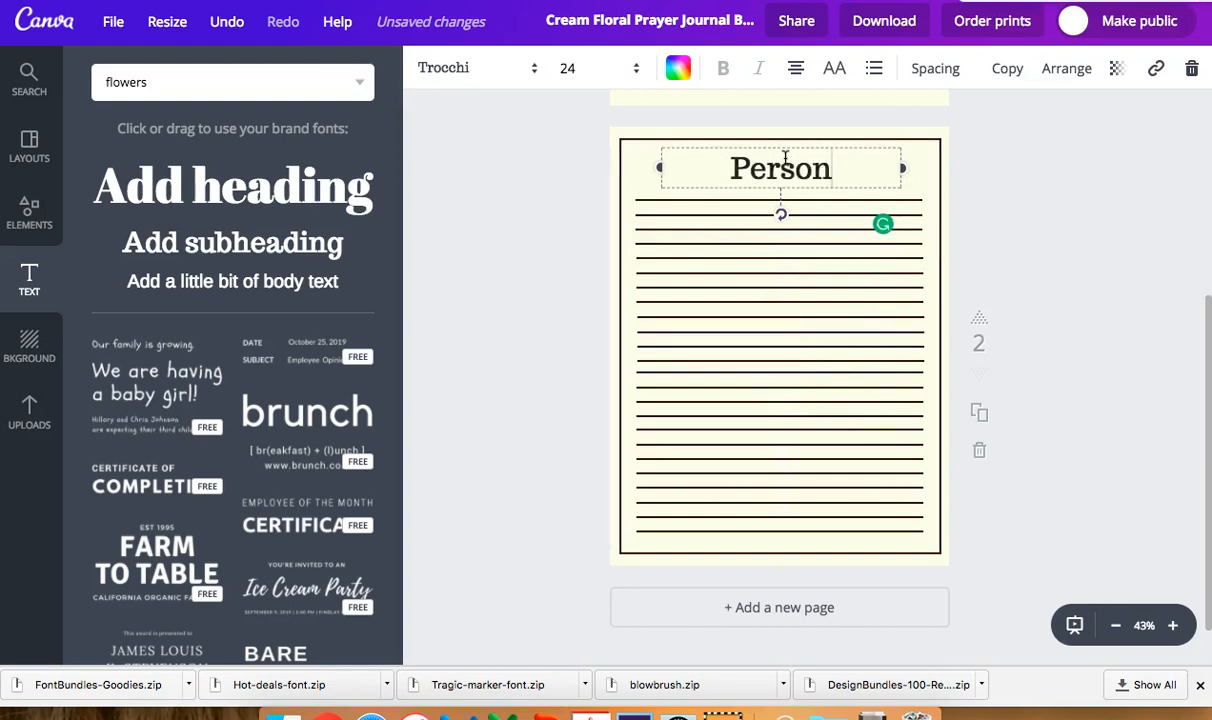
type("al Reflections")
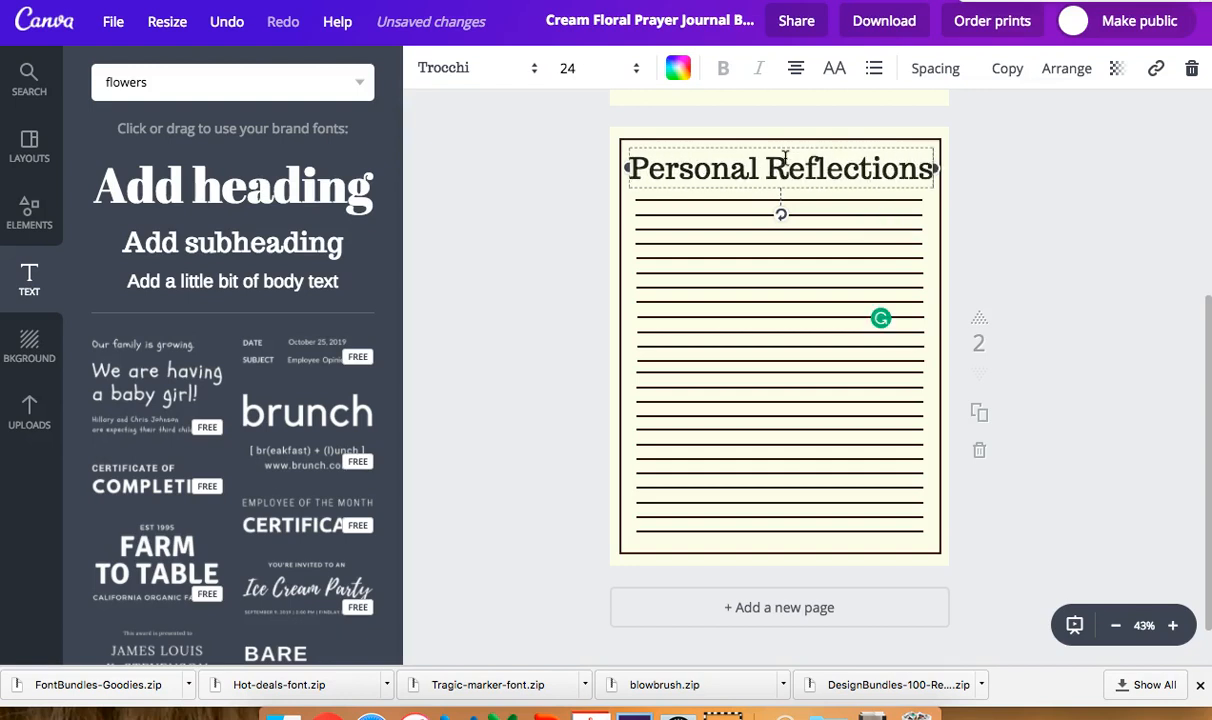
- Set the heading's font size to 16 and centre it at the top
left_click(600, 74)
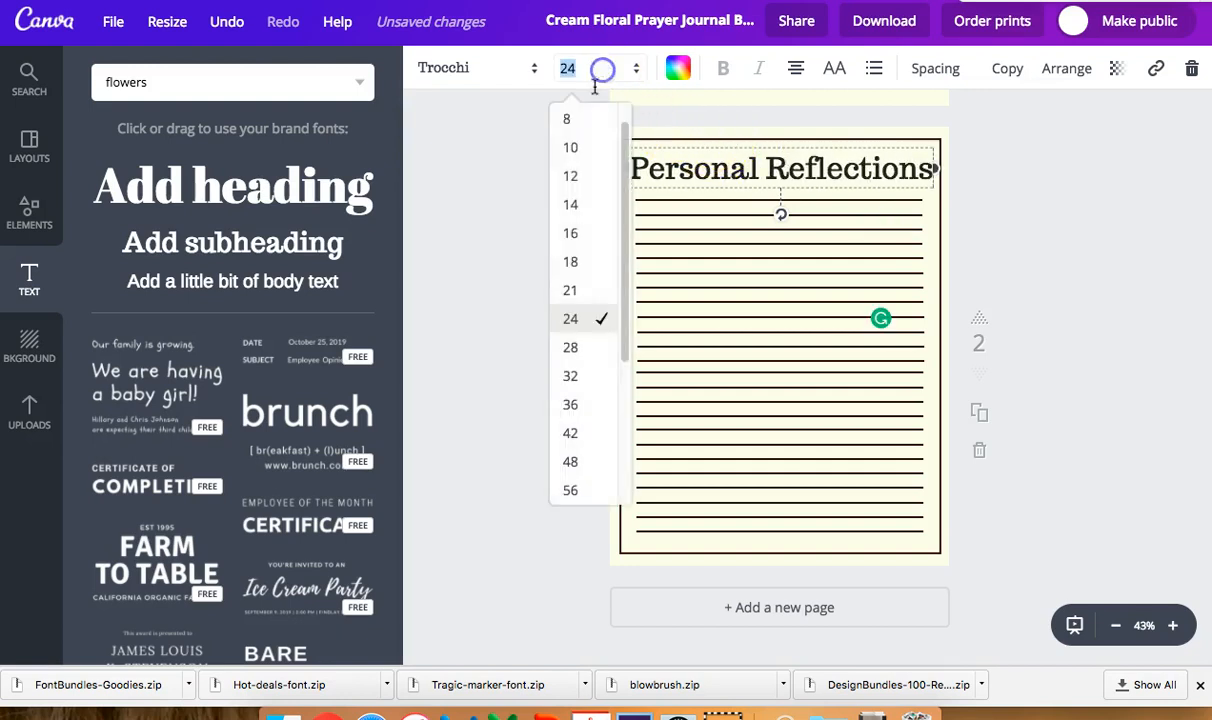
left_click(584, 231)
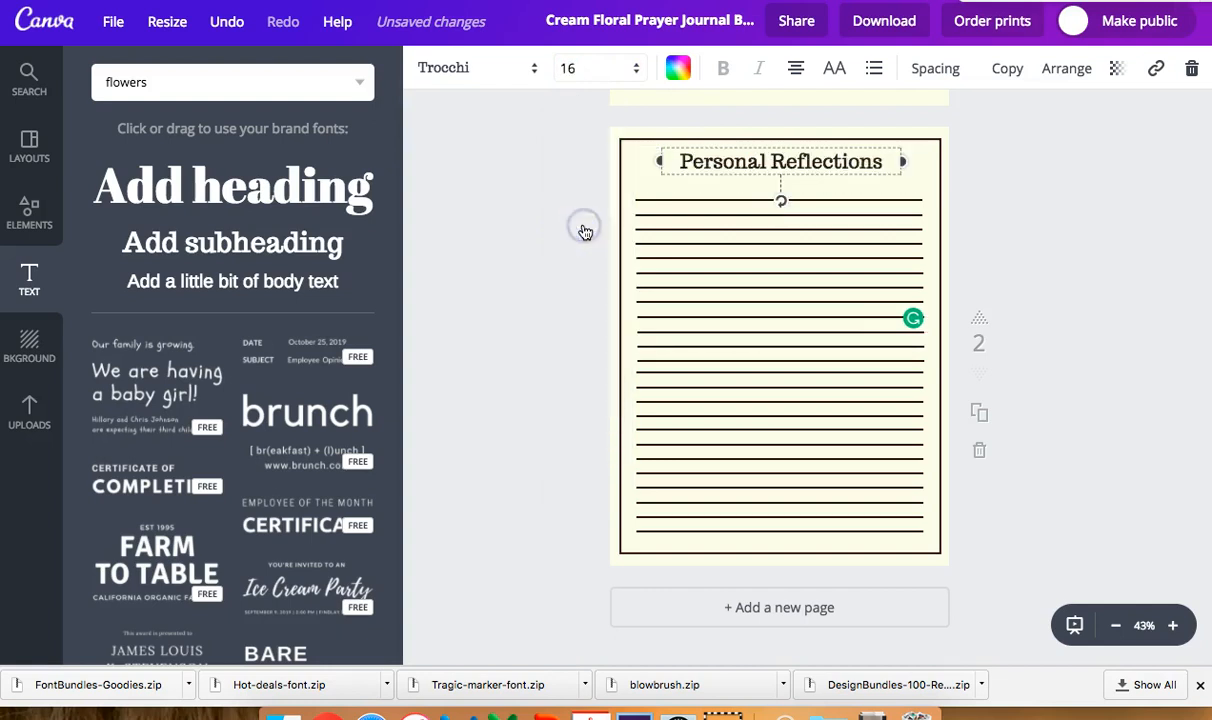
left_click(824, 168)
left_click_drag(824, 168, 820, 166)
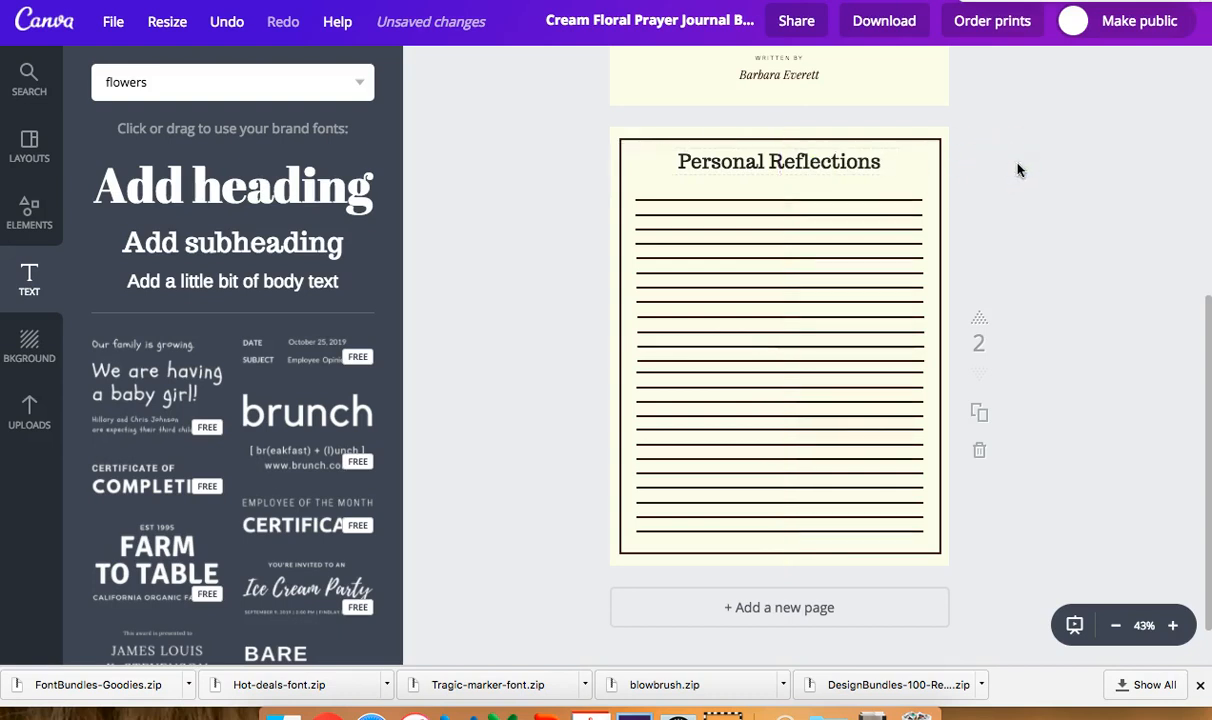
- Delete the top three groups of ruled lines
scroll(993, 240, "up", 5)
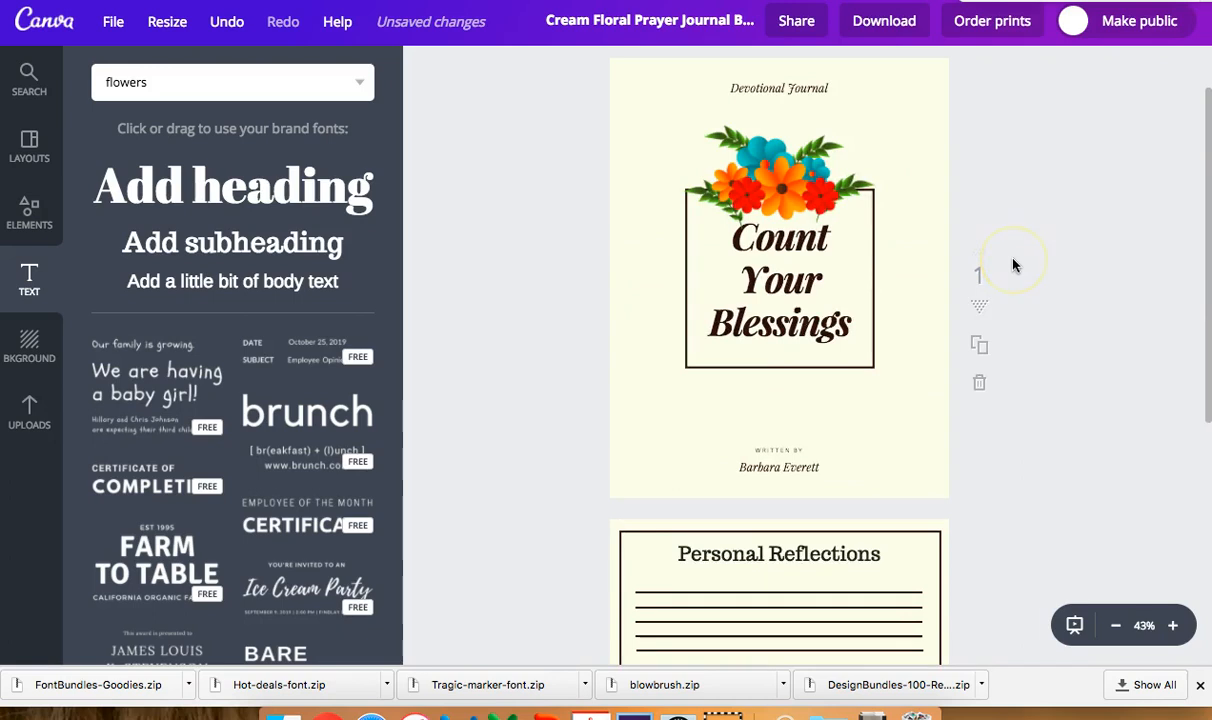
scroll(1072, 288, "down", 4)
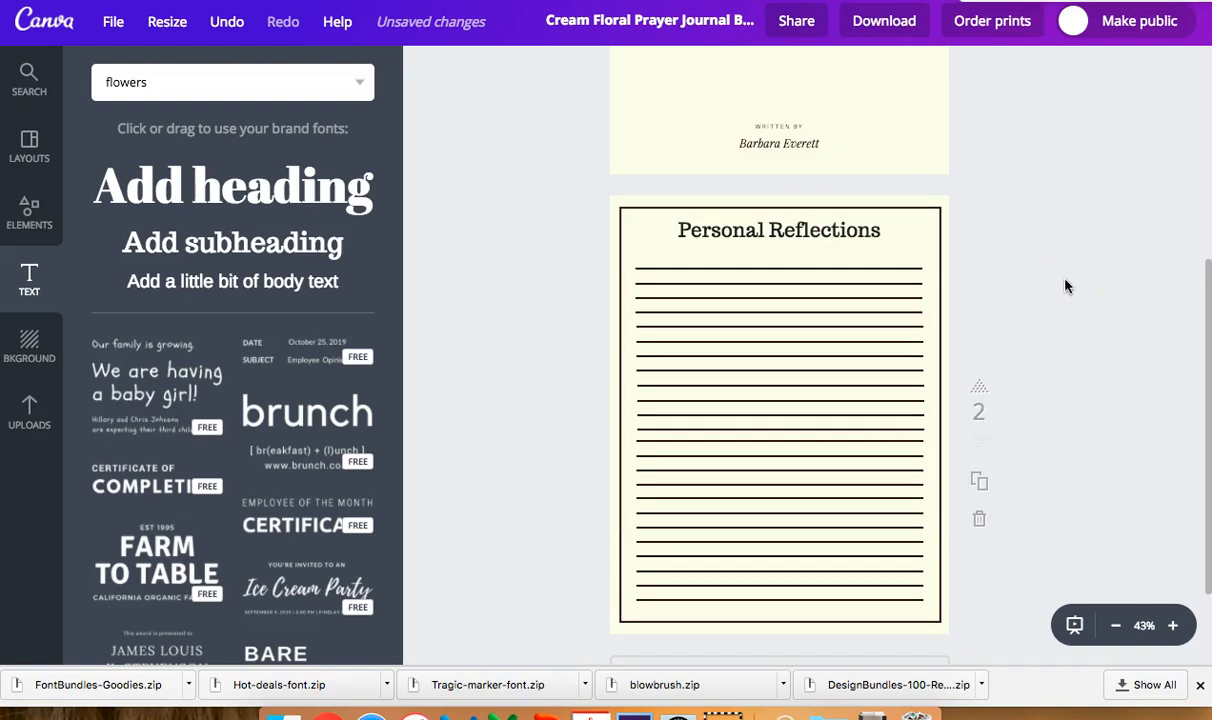
left_click(855, 268)
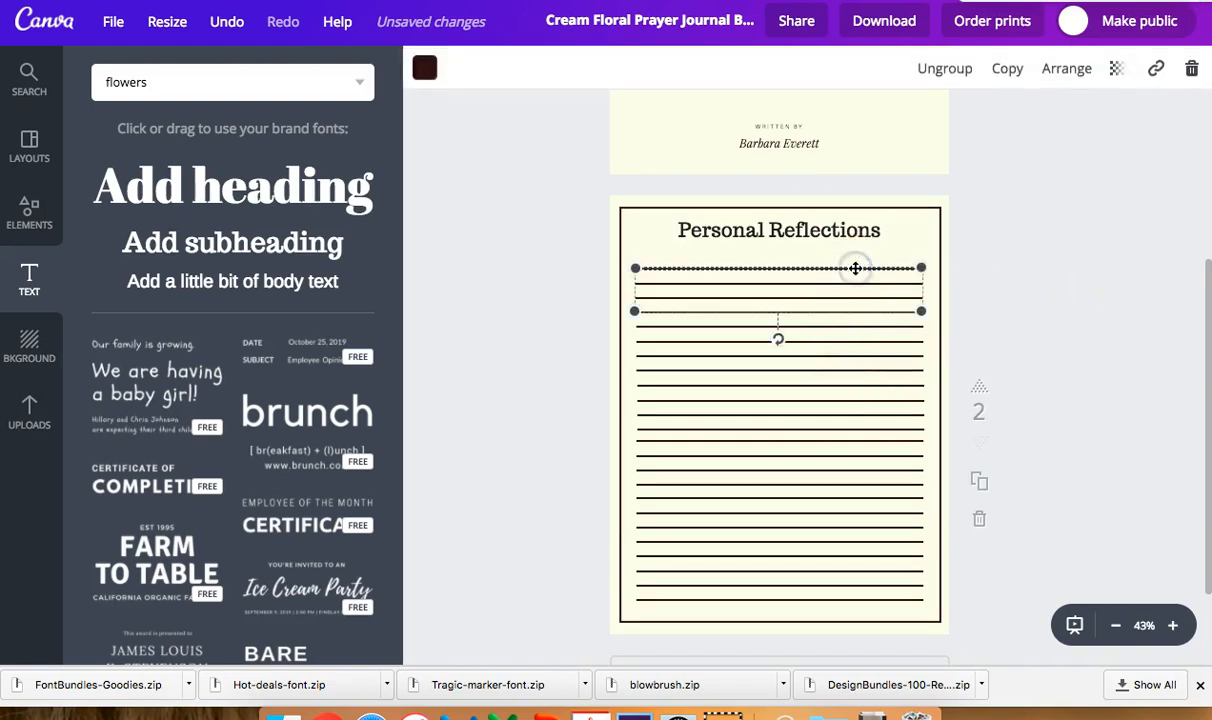
left_click(1192, 70)
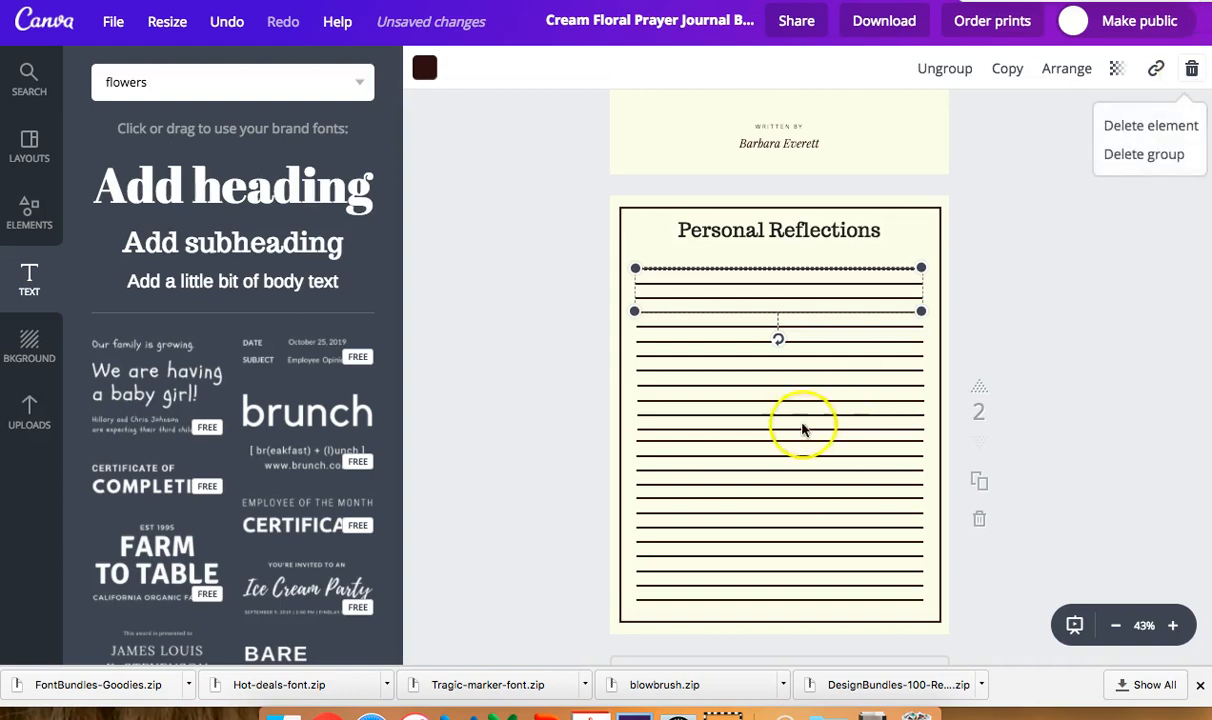
left_click(1138, 153)
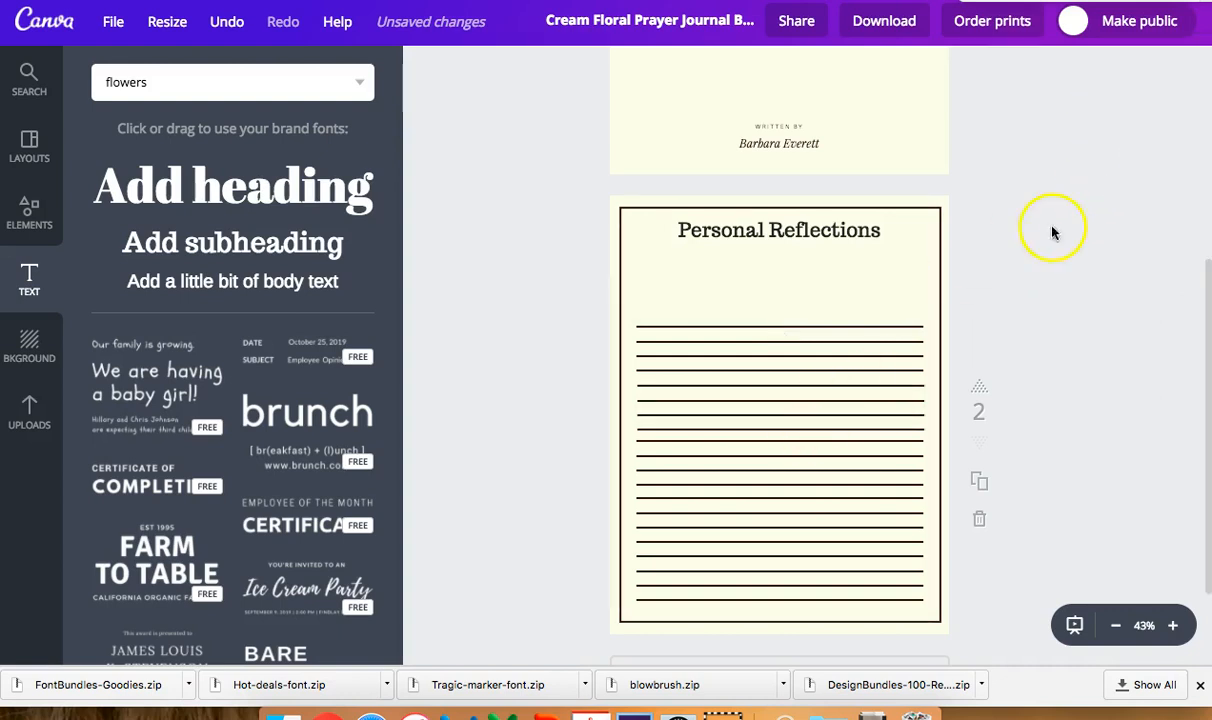
left_click(873, 330)
left_click(1191, 68)
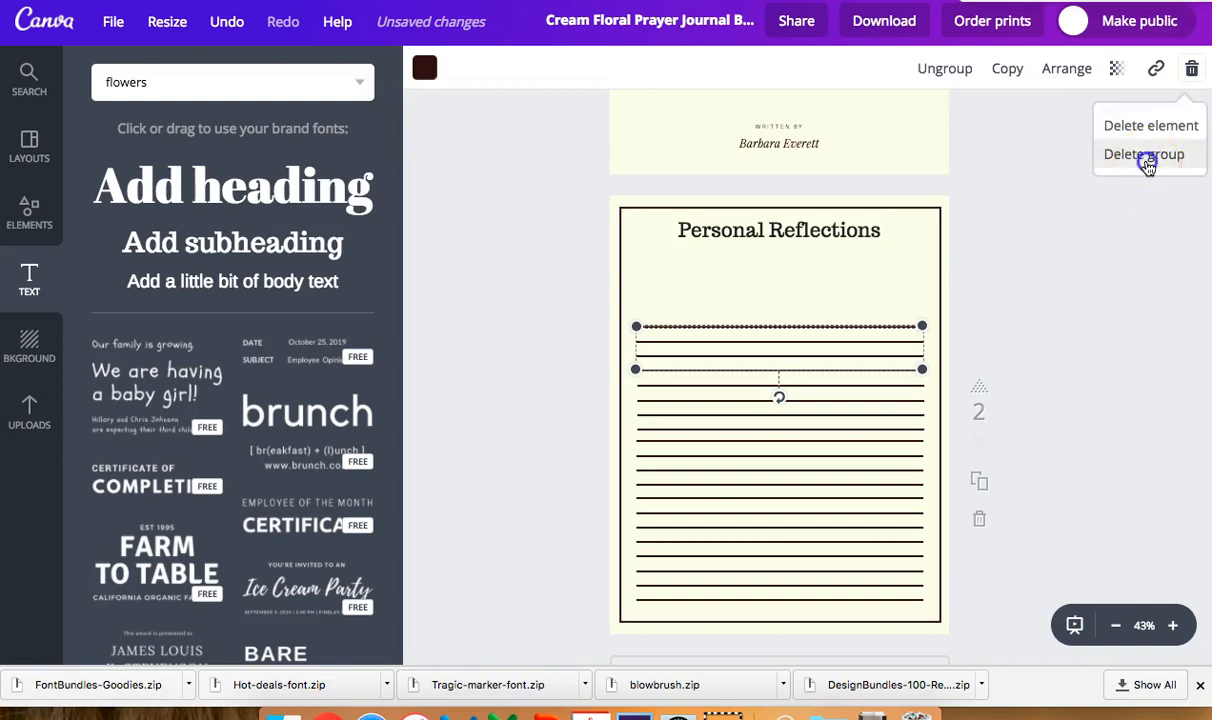
left_click(1144, 155)
left_click(874, 387)
left_click(1191, 68)
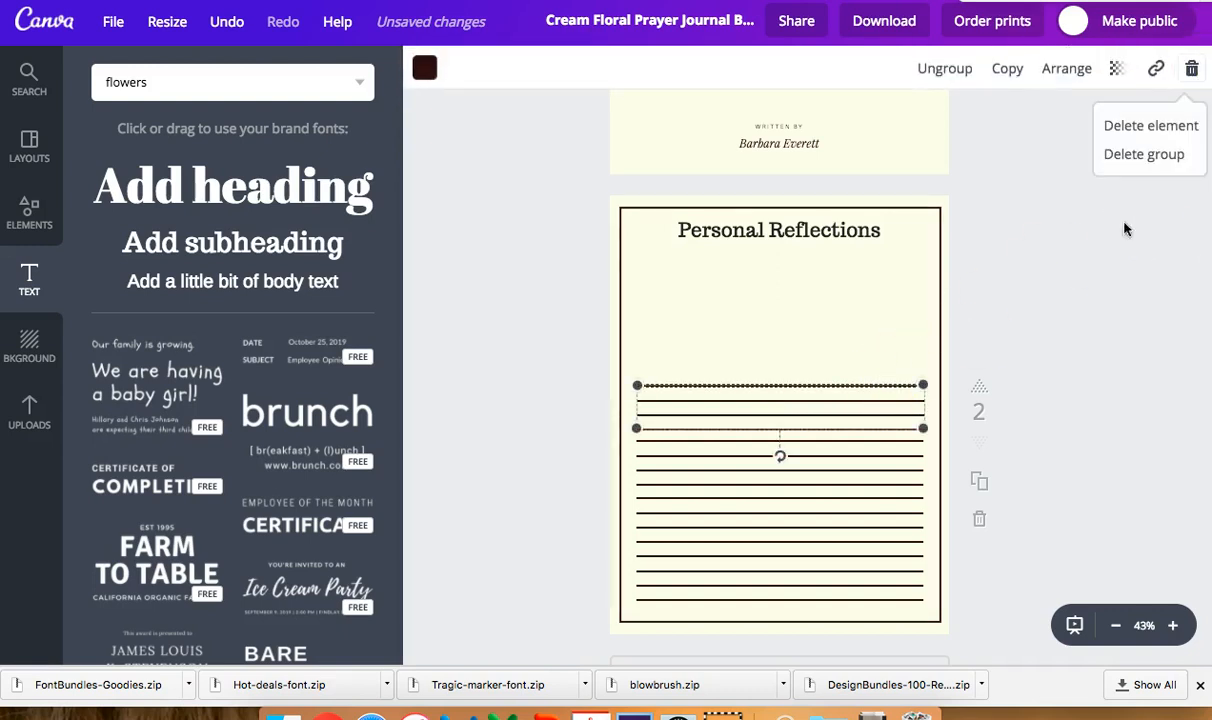
left_click(1148, 157)
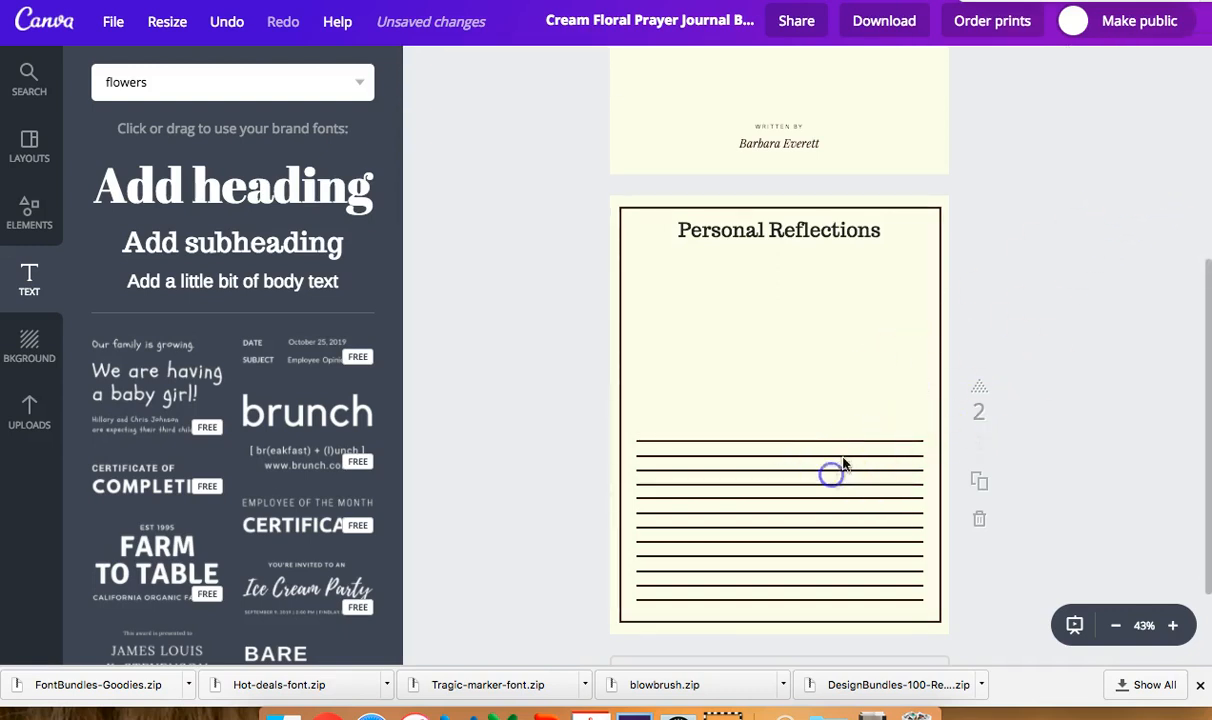
- Delete the remaining ruled line groups further down the page
left_click(832, 474)
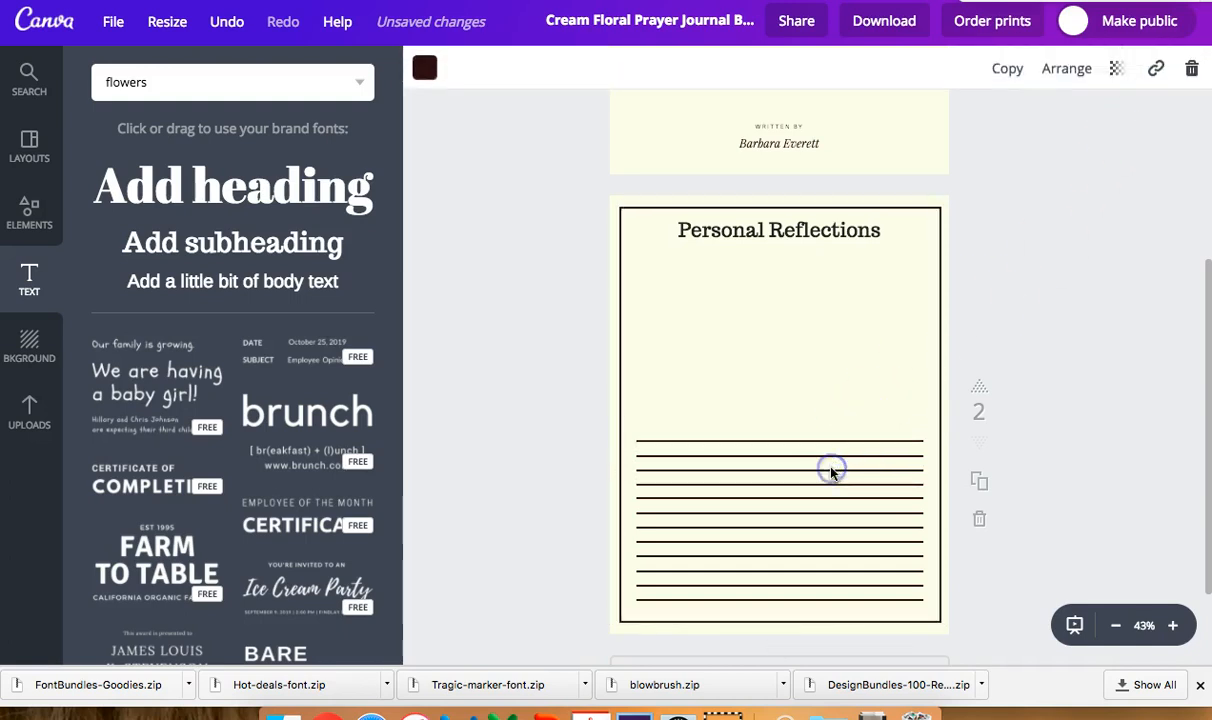
left_click(879, 440)
left_click(1191, 68)
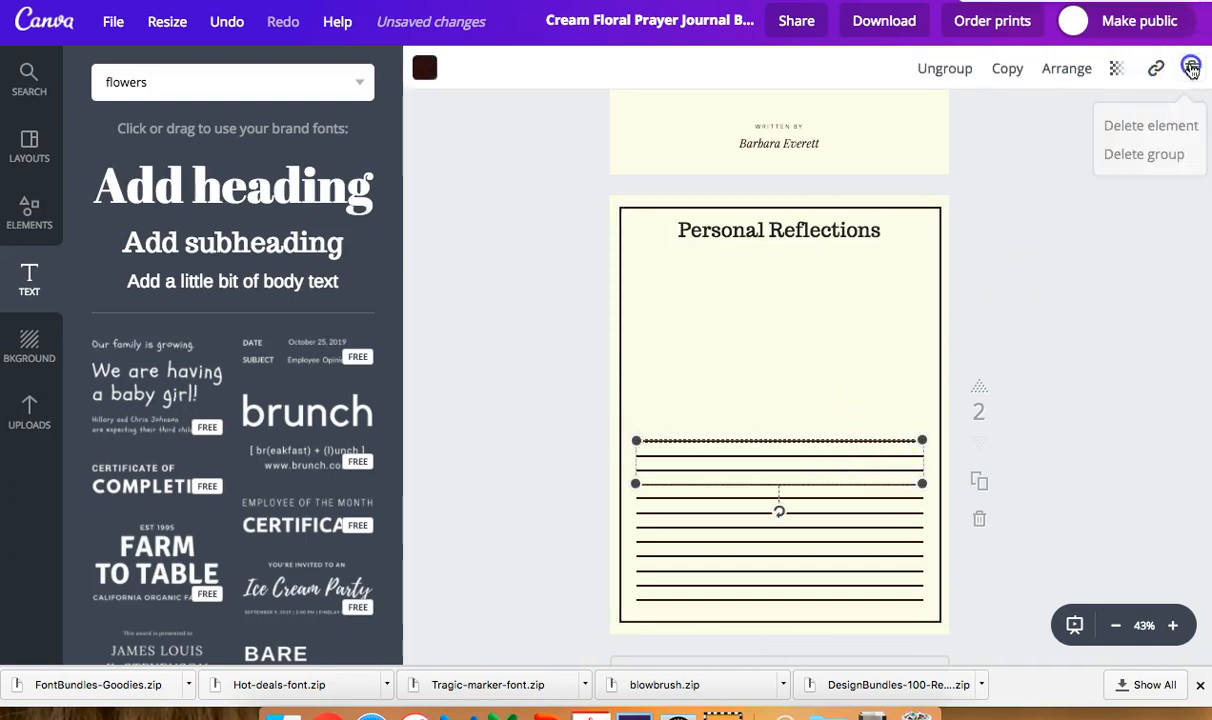
left_click(1130, 155)
left_click(796, 495)
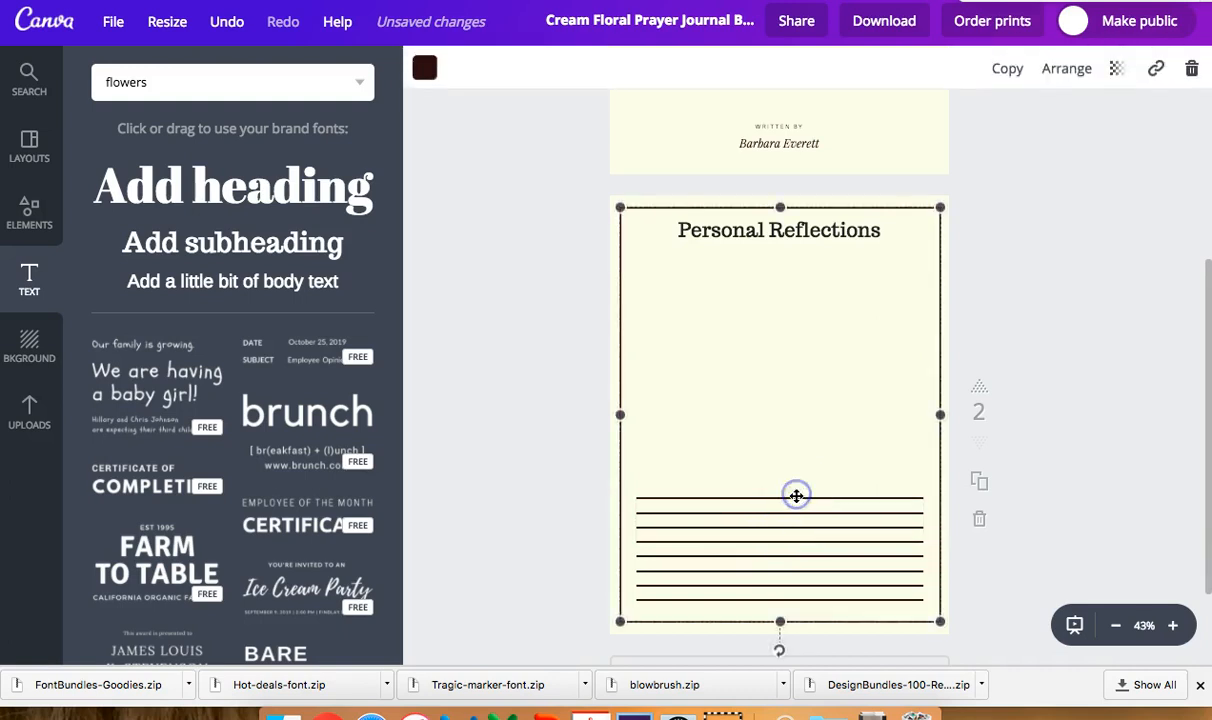
left_click(824, 527)
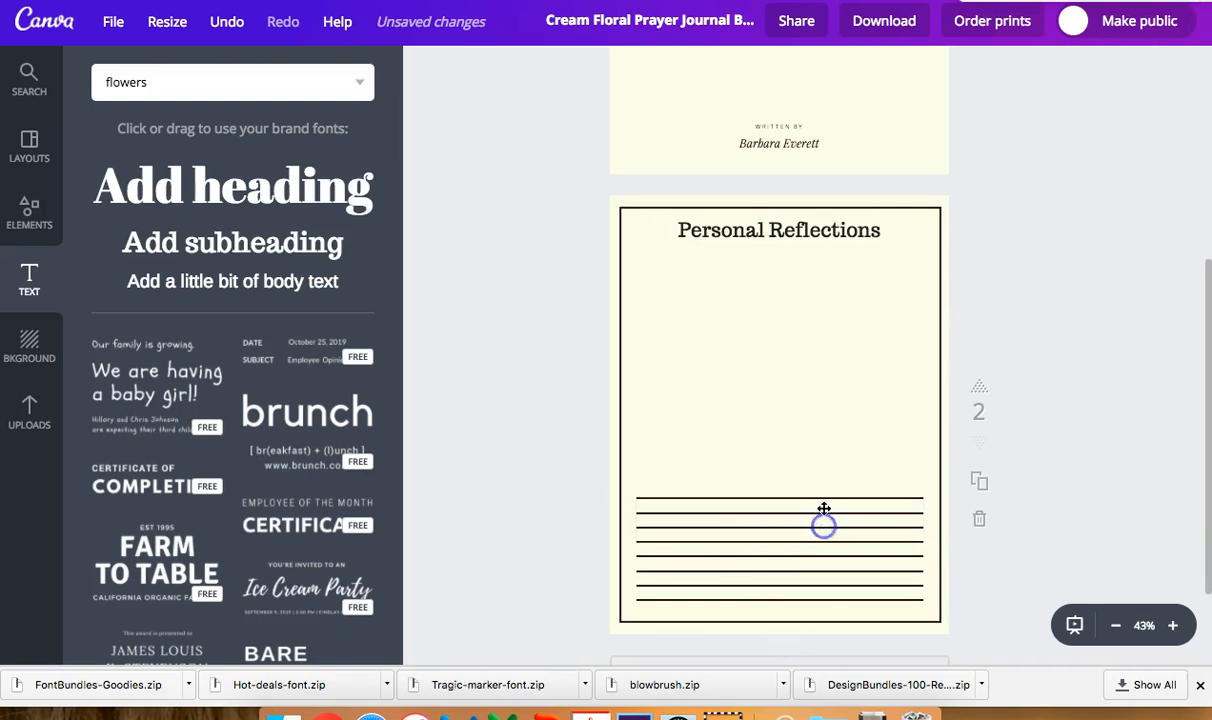
left_click(827, 499)
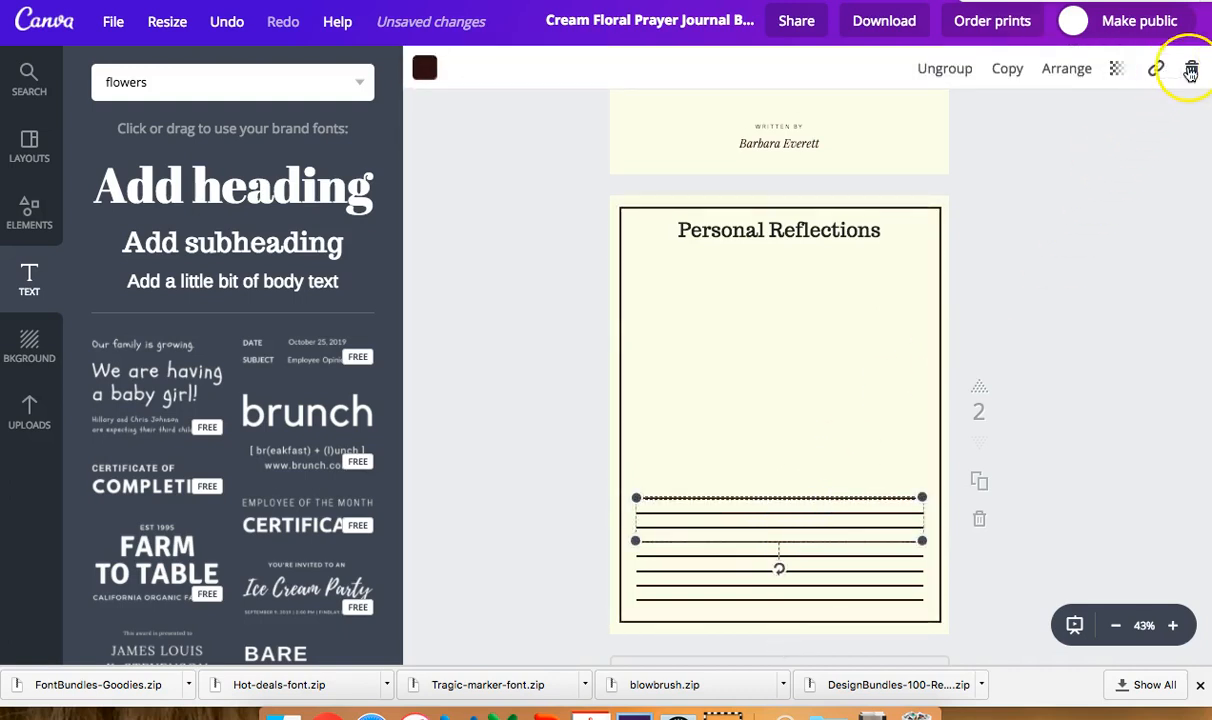
left_click(1190, 68)
left_click(1133, 154)
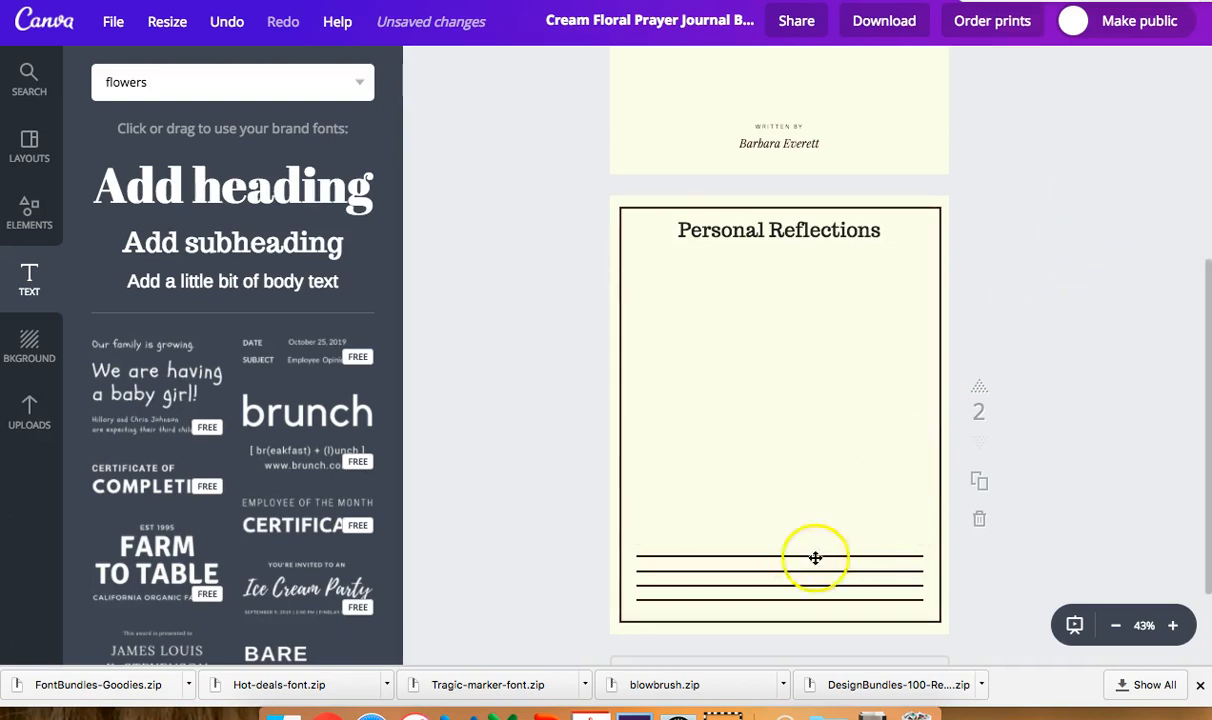
left_click(810, 555)
left_click(819, 577)
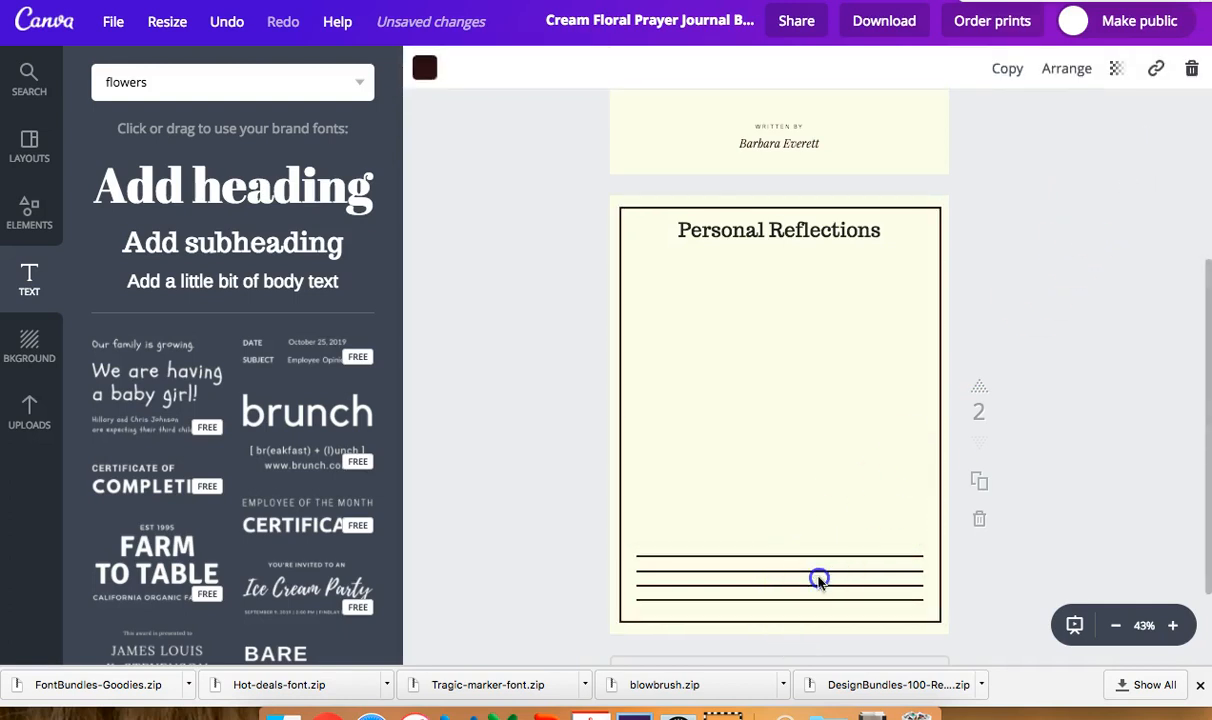
left_click(822, 554)
left_click(824, 568)
left_click(828, 577)
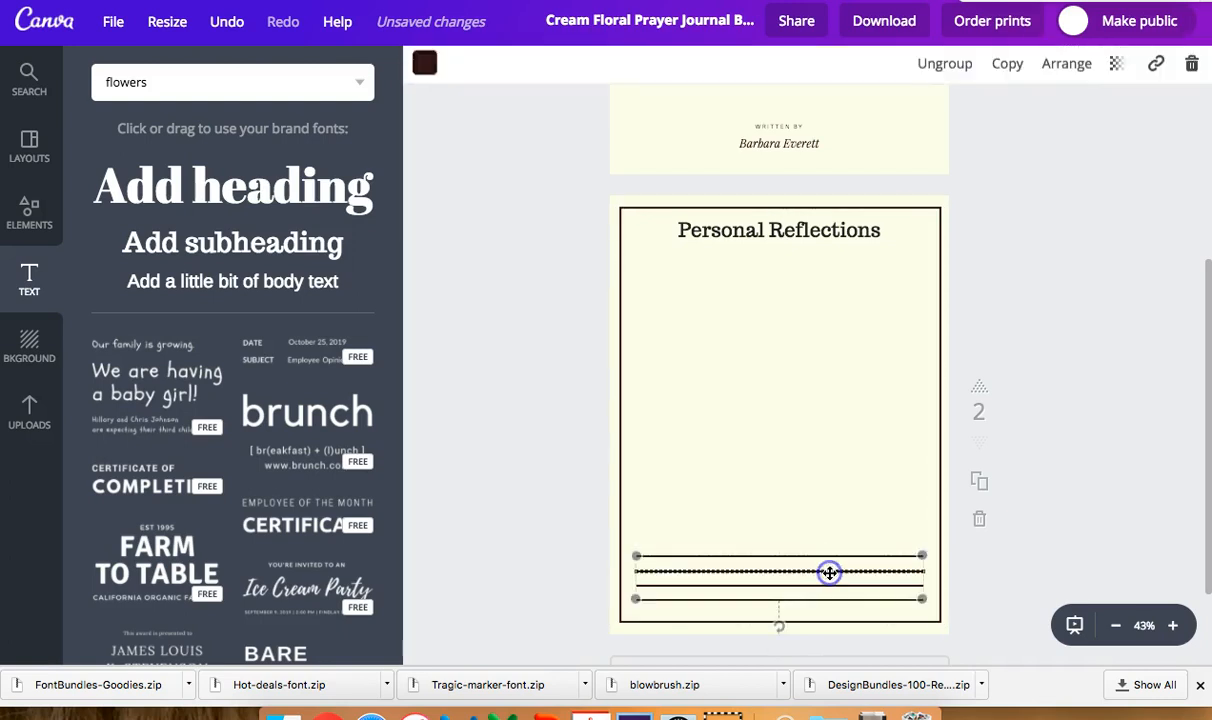
left_click(1190, 70)
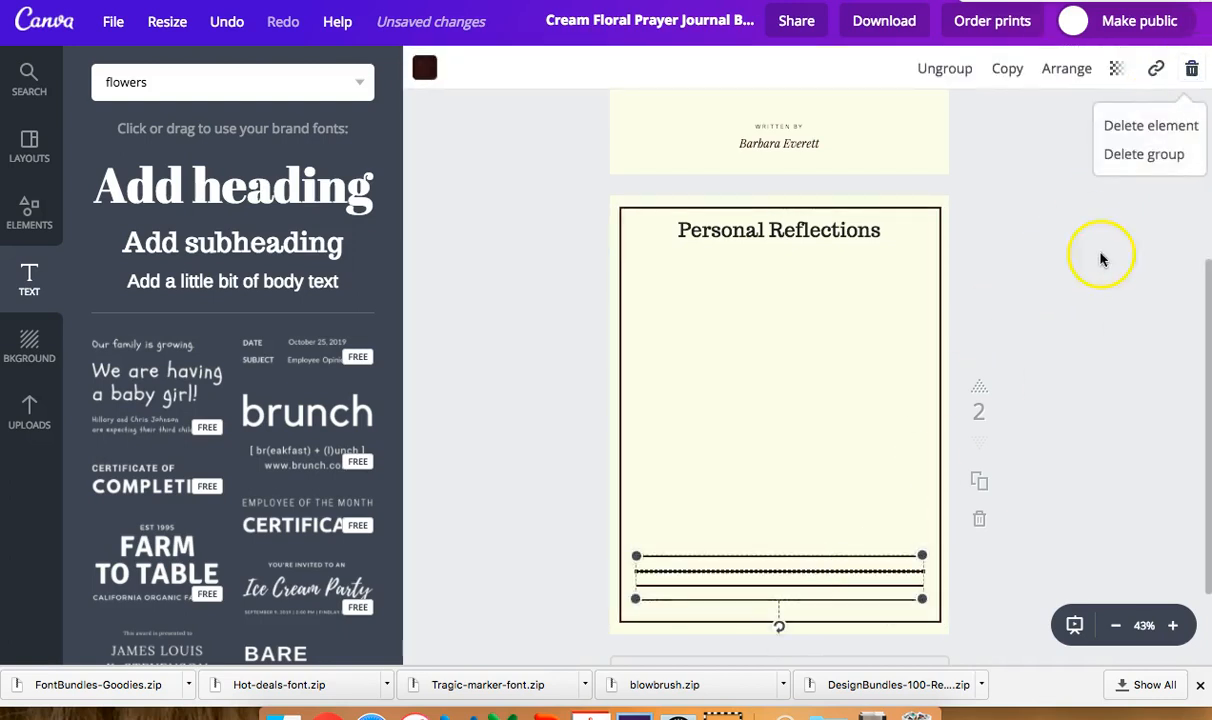
left_click(1155, 156)
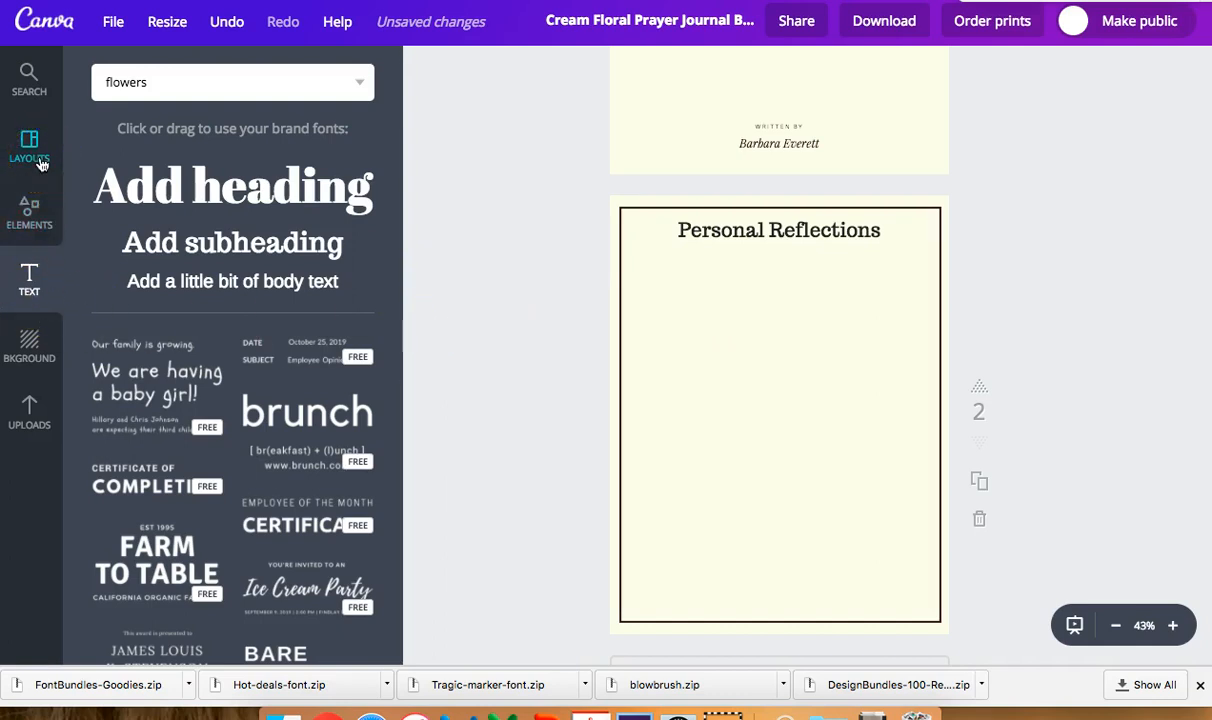
- Add a dark brown outlined frame as a short box under the heading and delete the full-page border
left_click(33, 213)
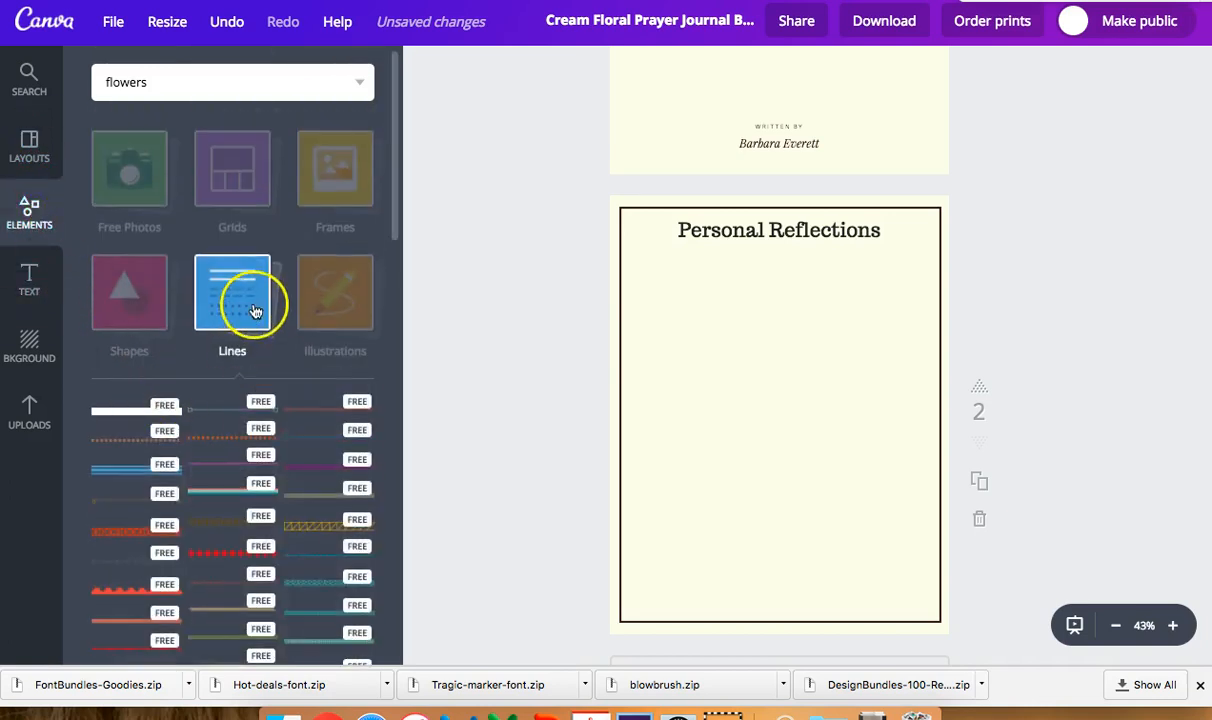
left_click(113, 289)
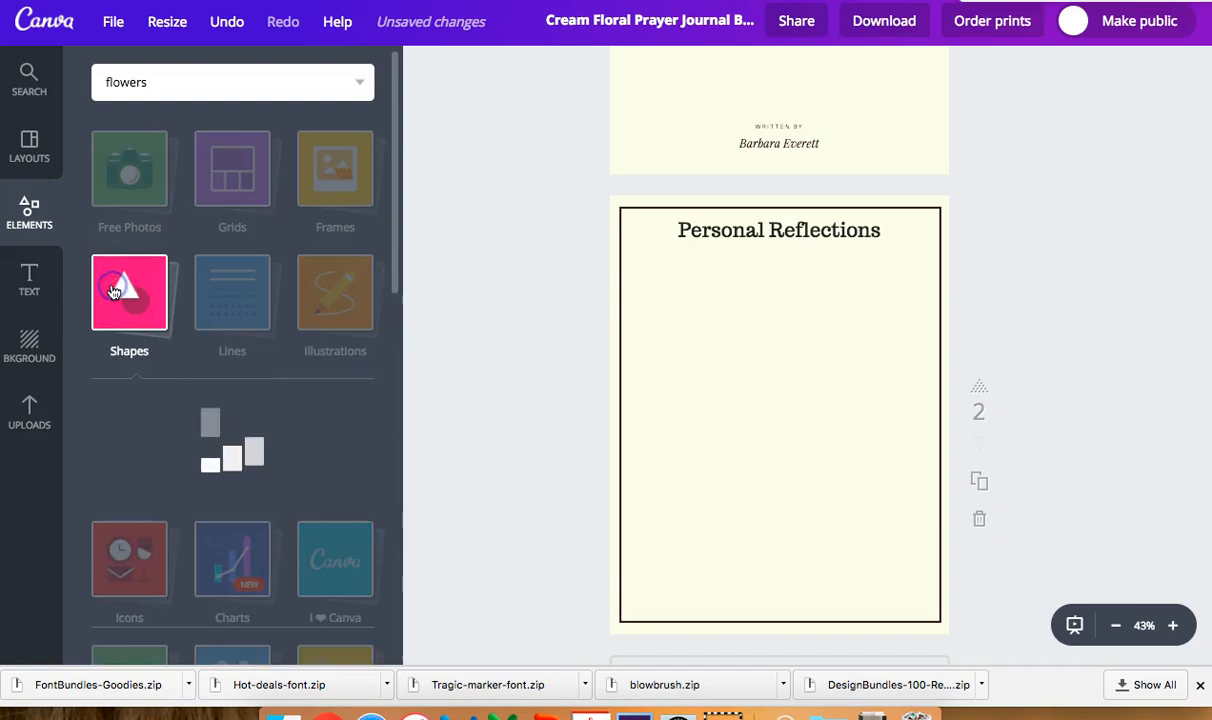
left_click(225, 428)
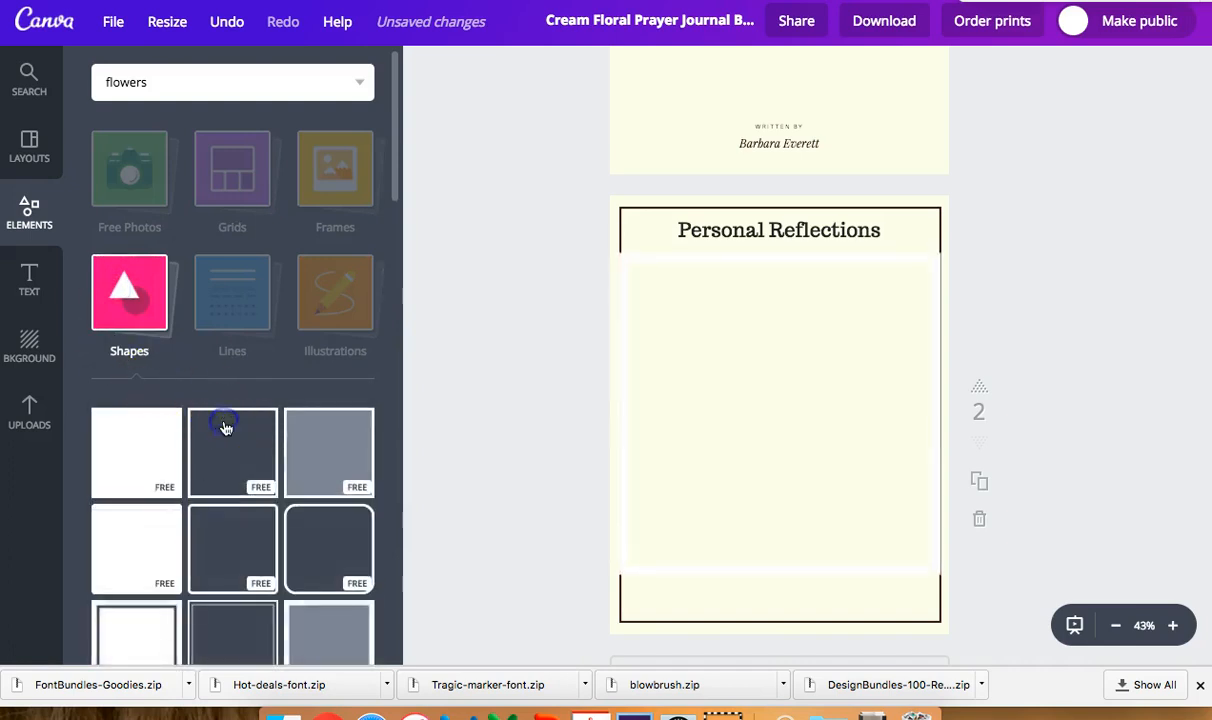
left_click(428, 70)
left_click(477, 159)
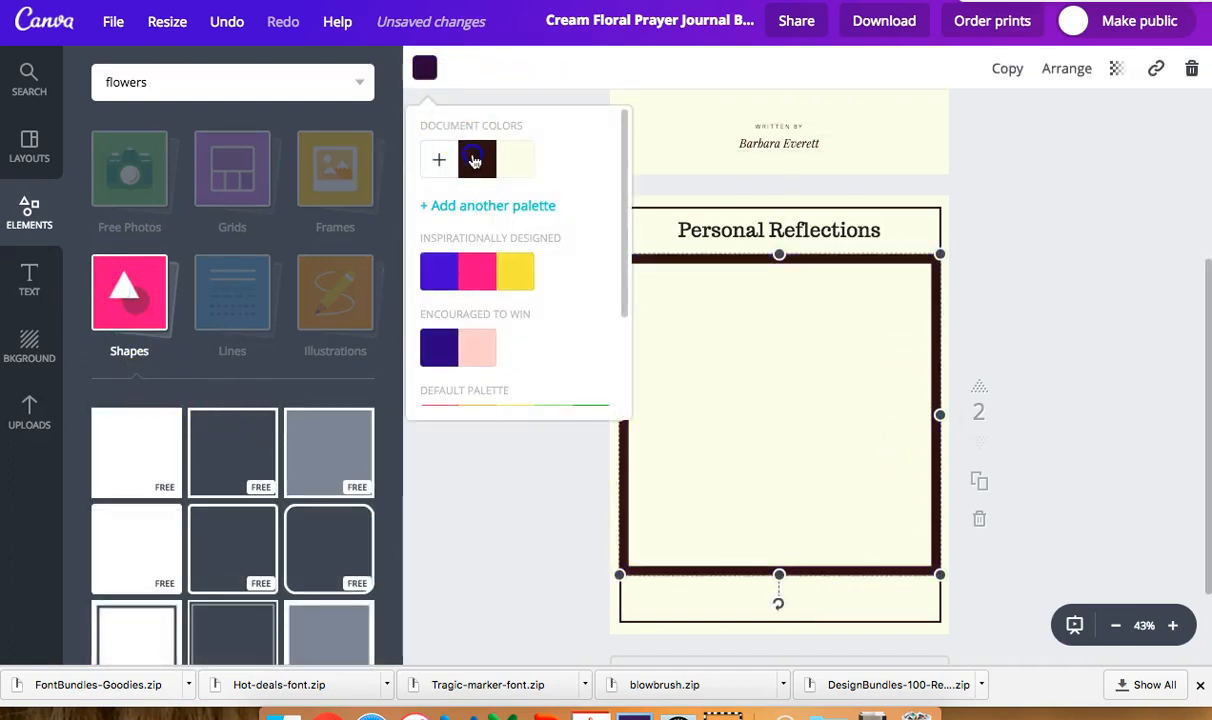
left_click(946, 555)
left_click_drag(936, 576, 936, 300)
left_click(900, 209)
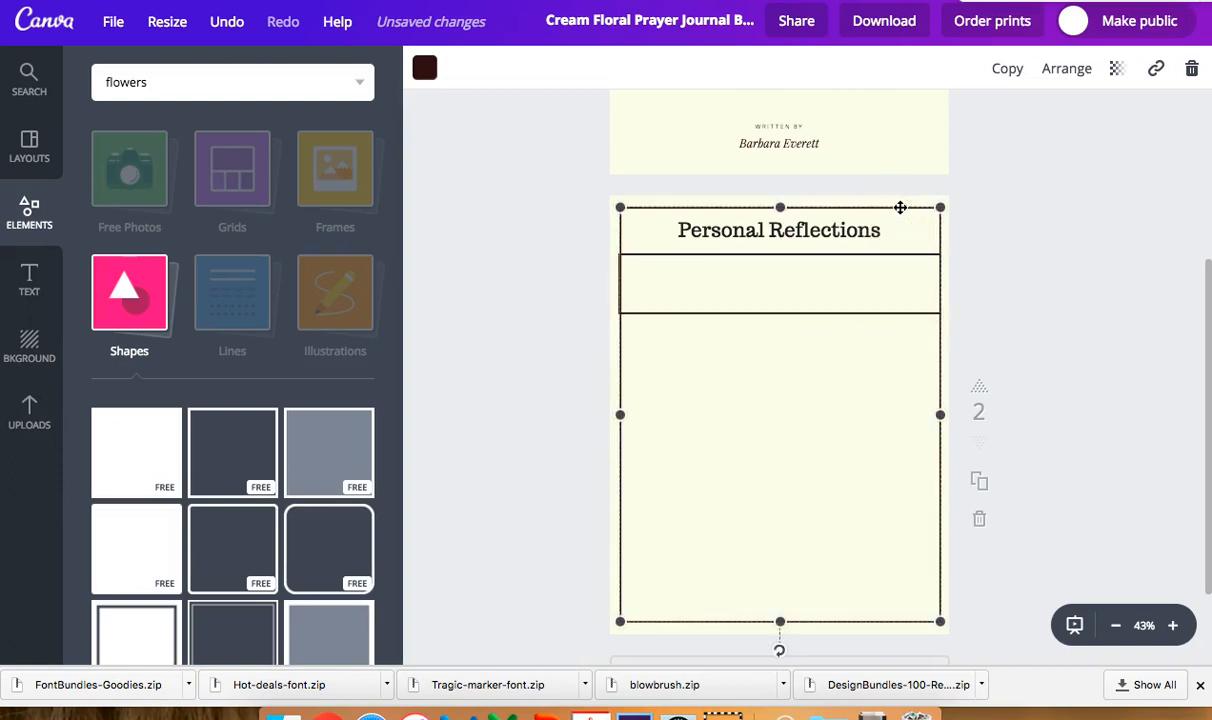
key("Delete")
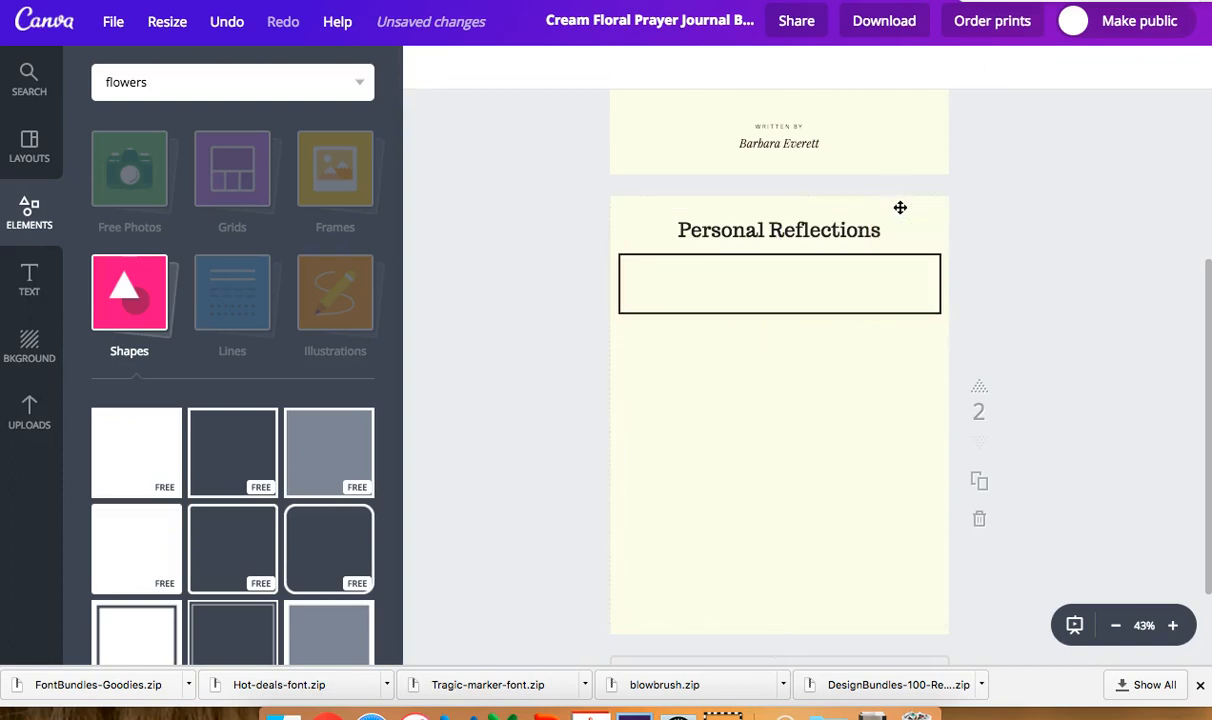
- Duplicate the brown box three times and stack the copies down the page
left_click(854, 310)
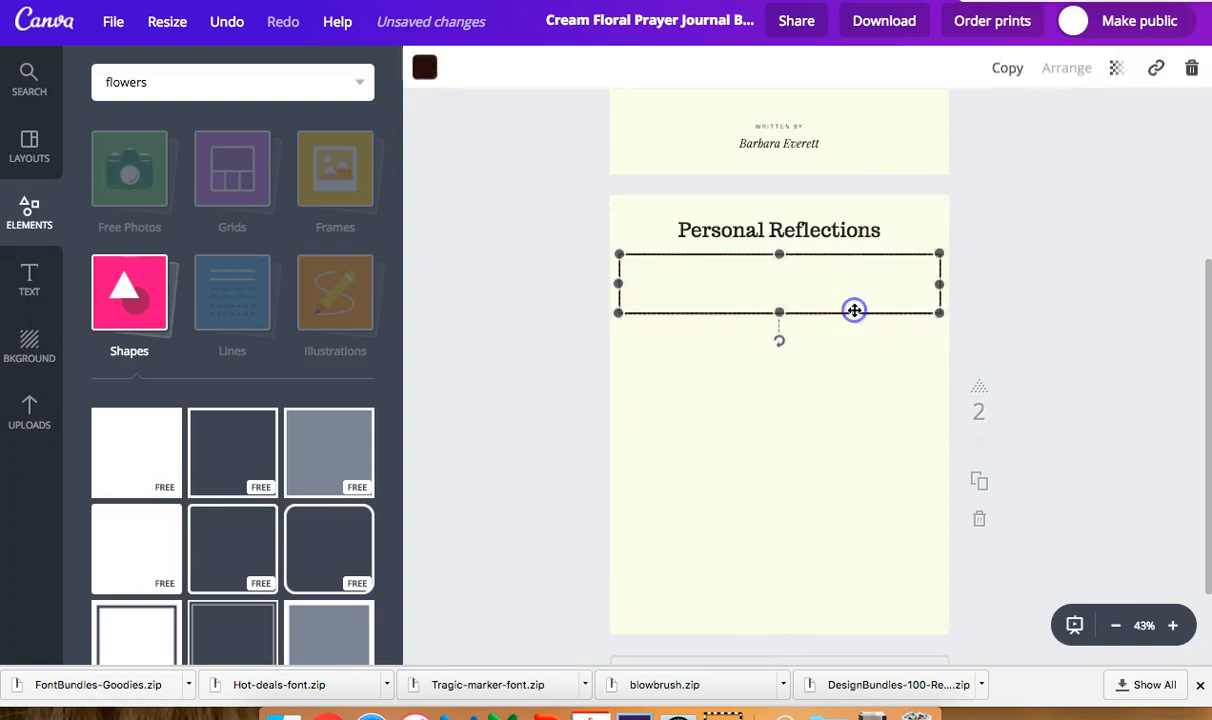
left_click(1006, 70)
left_click(1006, 70)
left_click_drag(834, 340, 806, 610)
left_click_drag(804, 323, 787, 398)
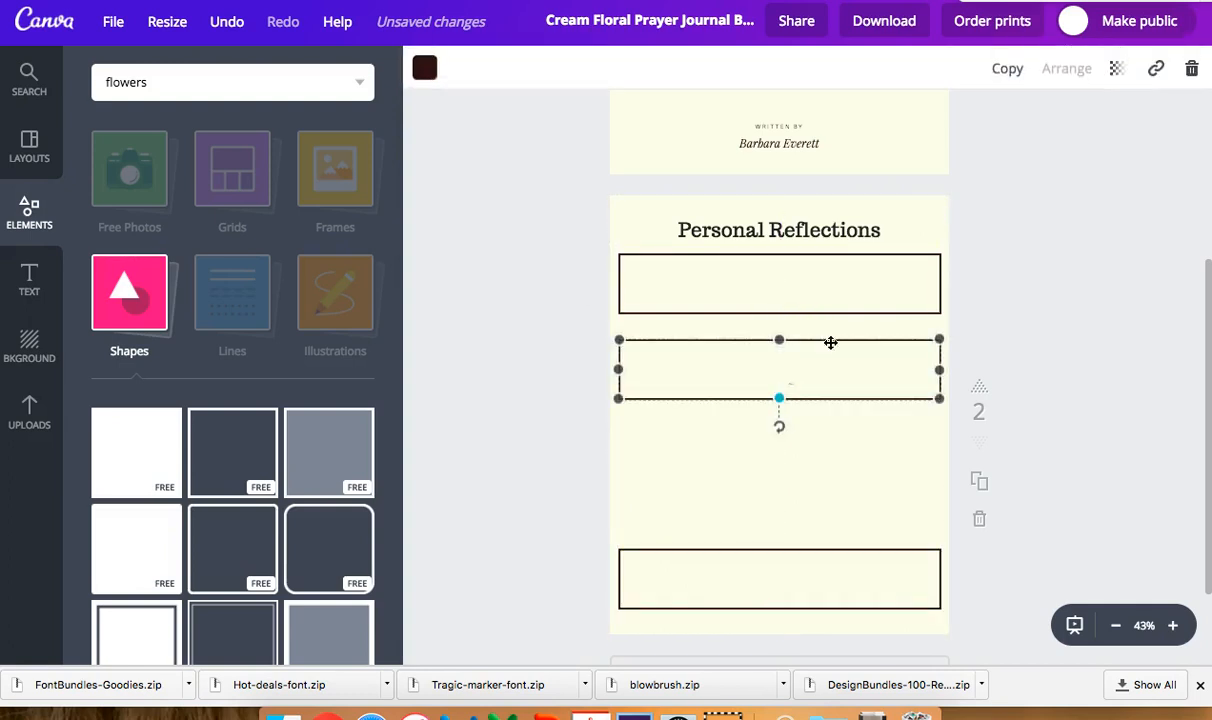
left_click(1008, 68)
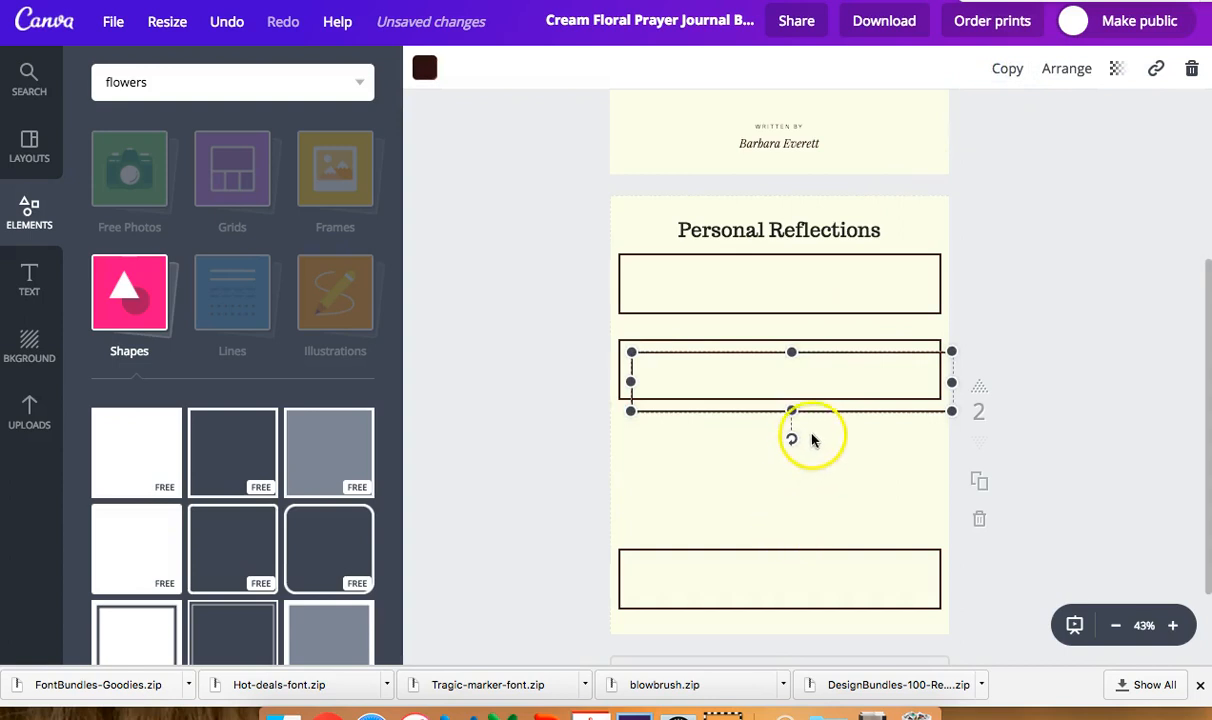
left_click_drag(821, 412, 811, 495)
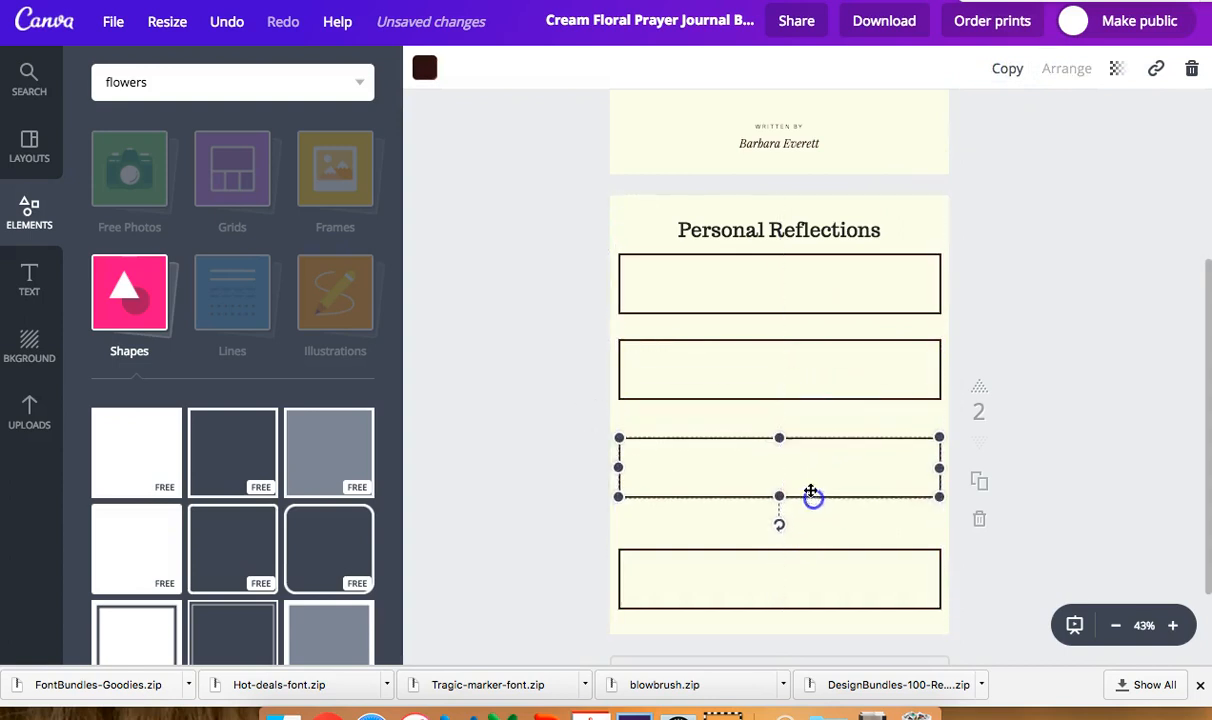
- Nudge the four boxes so they sit evenly spaced beneath the title
left_click(1081, 470)
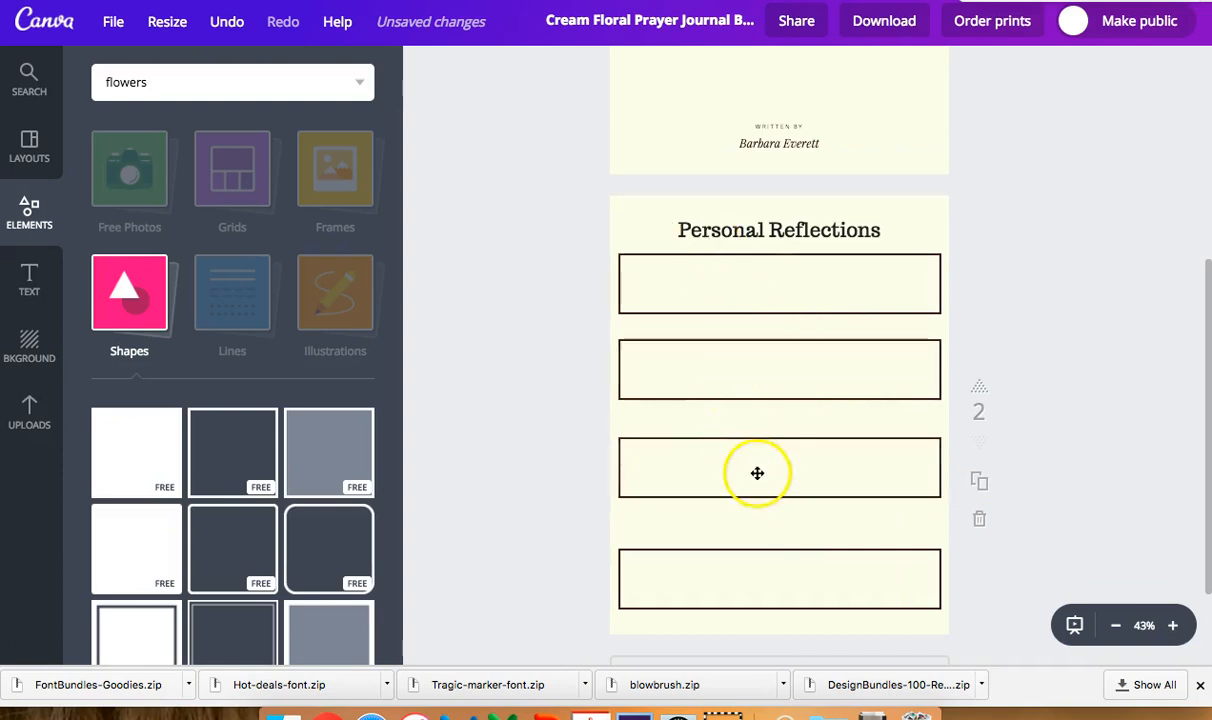
left_click_drag(764, 440, 764, 452)
left_click_drag(777, 342, 777, 361)
left_click_drag(804, 257, 803, 268)
left_click(1017, 245)
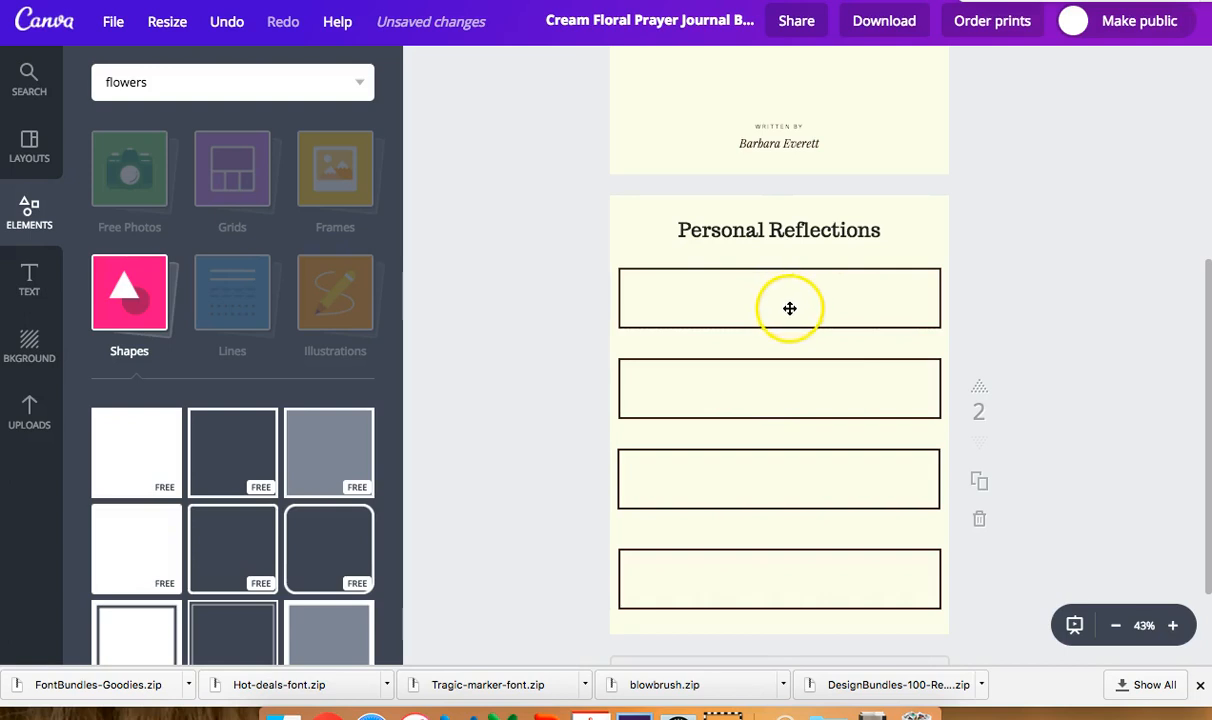
- Delete all four outlined boxes one by one, leaving only the 'Personal Reflections' title
left_click(847, 270)
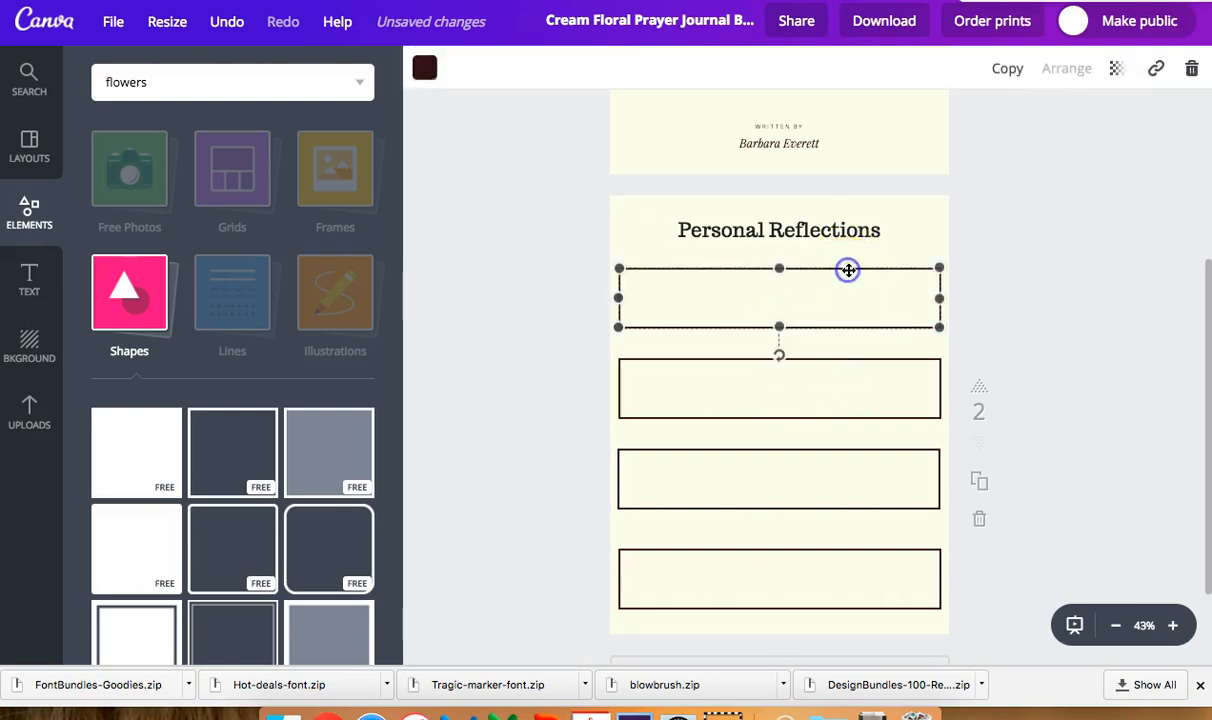
left_click(1183, 65)
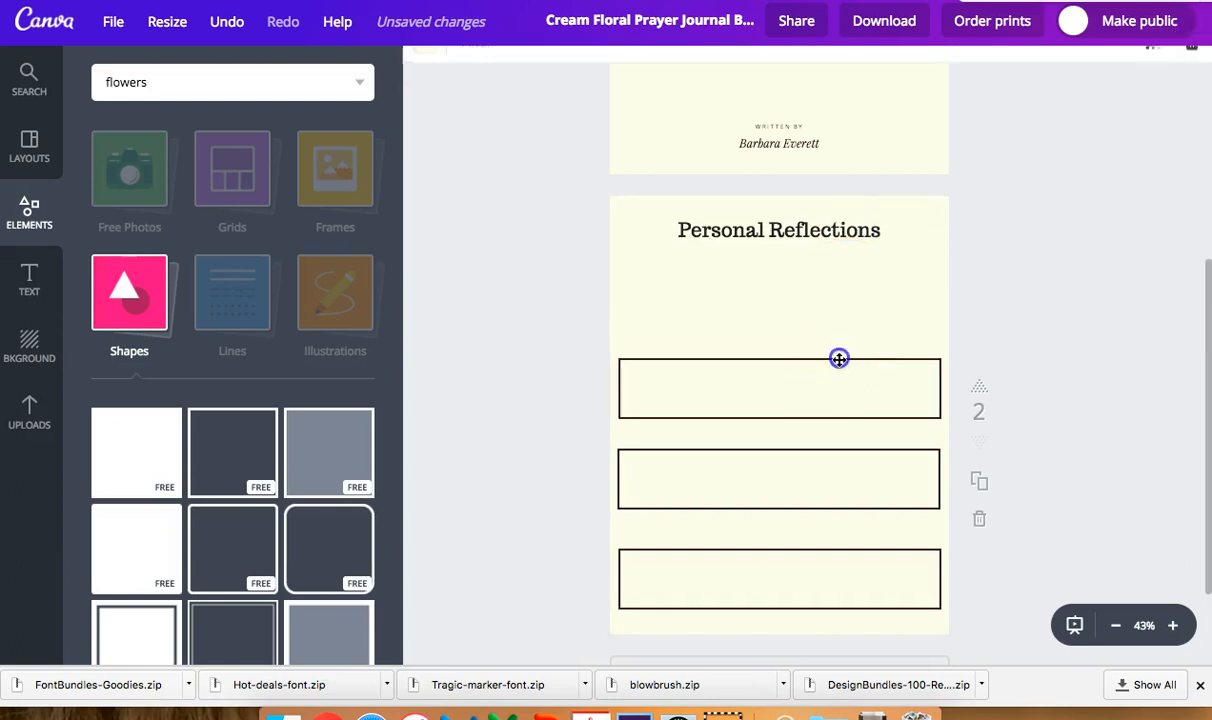
left_click(840, 358)
left_click(1182, 67)
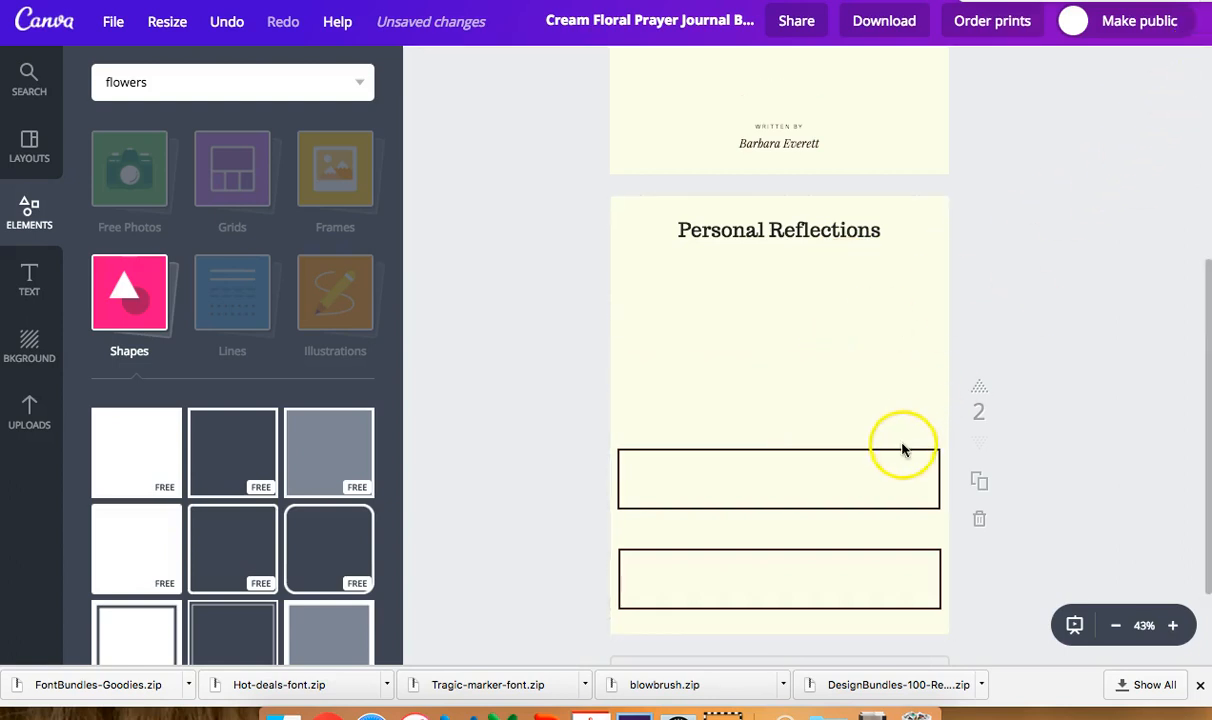
left_click(901, 450)
left_click(1182, 67)
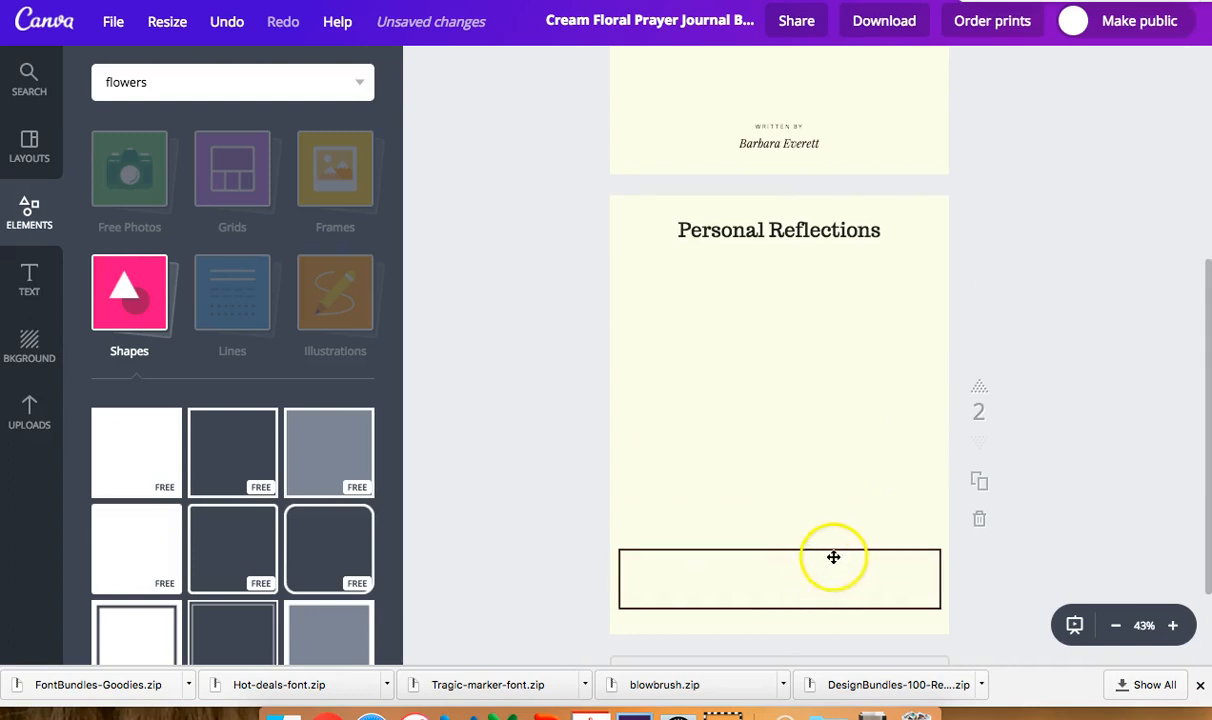
left_click(835, 550)
left_click(1182, 67)
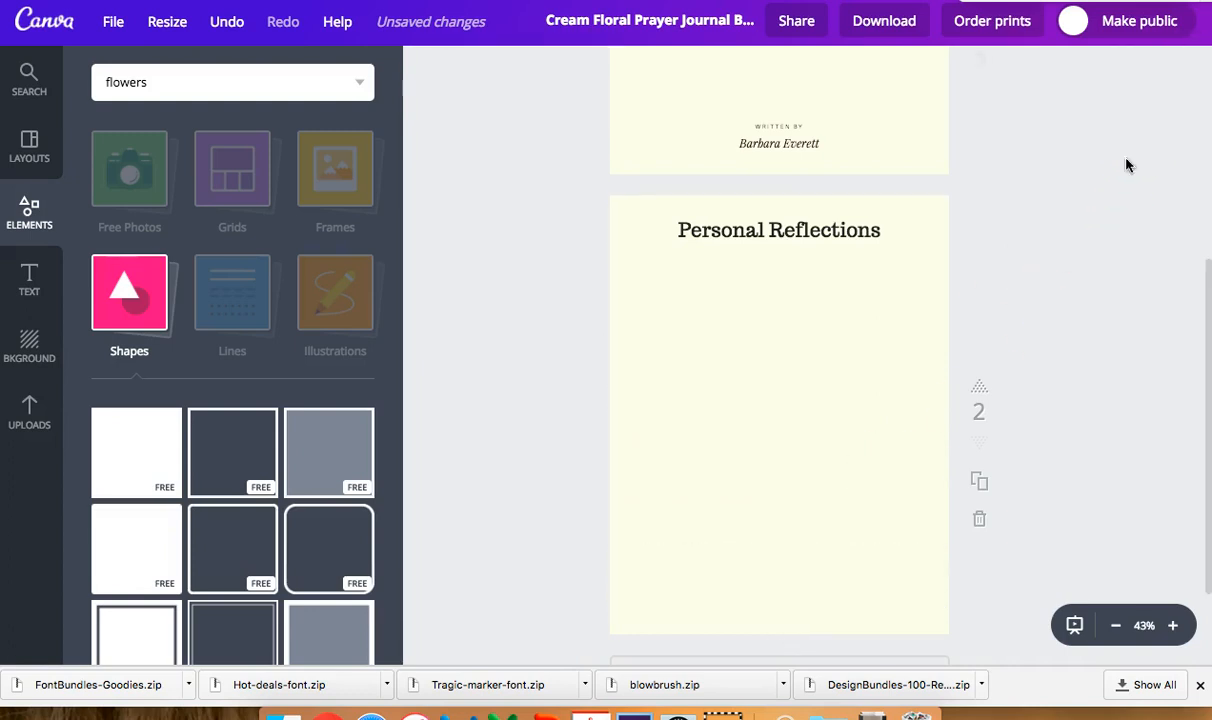
left_click(29, 345)
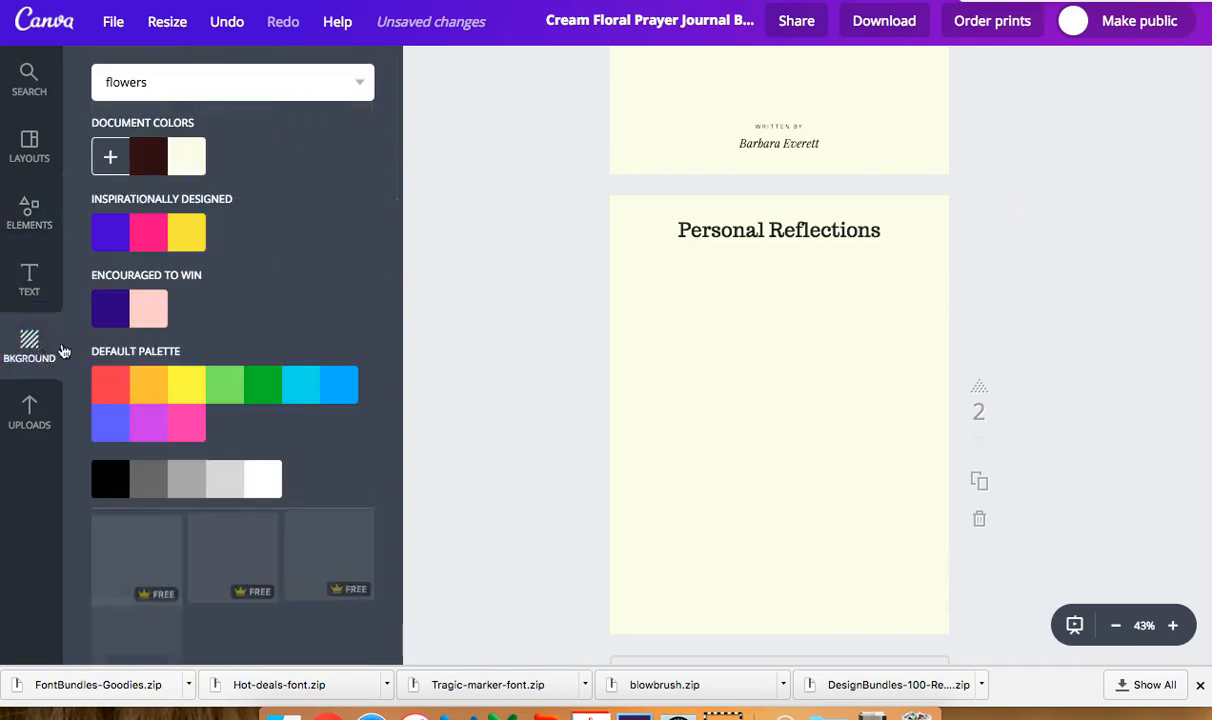
- Search the image library for 'orange flowers'
left_click(29, 150)
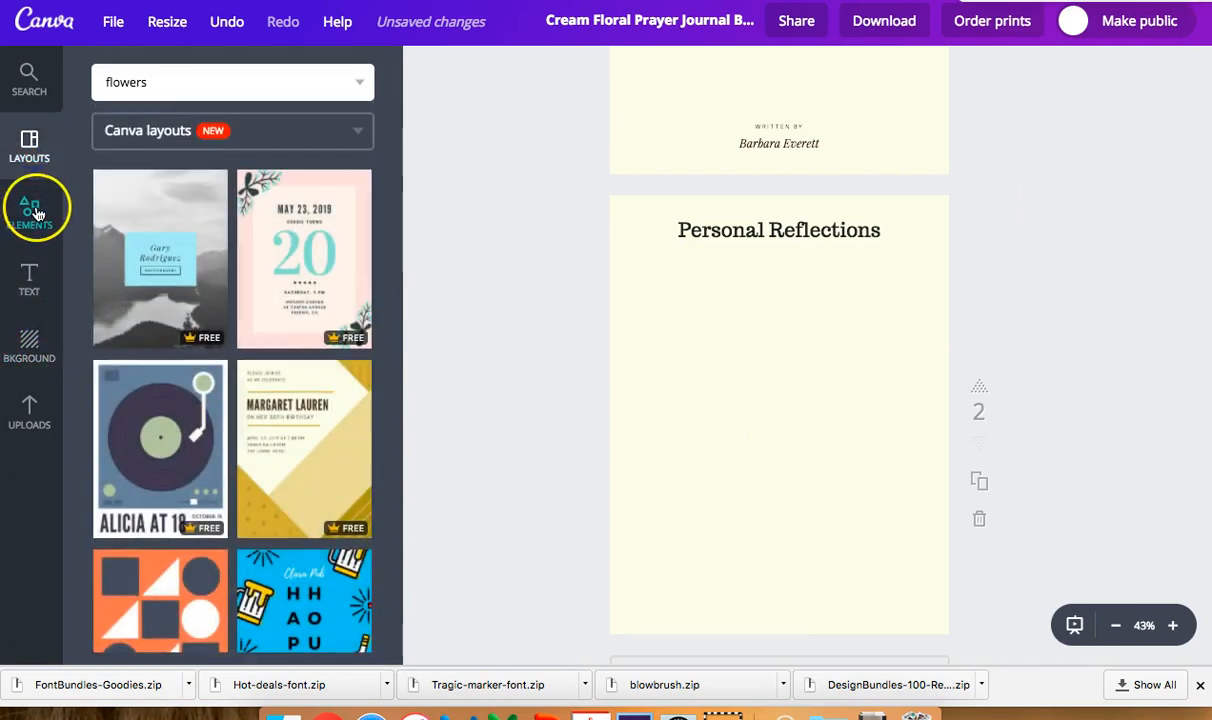
left_click(185, 79)
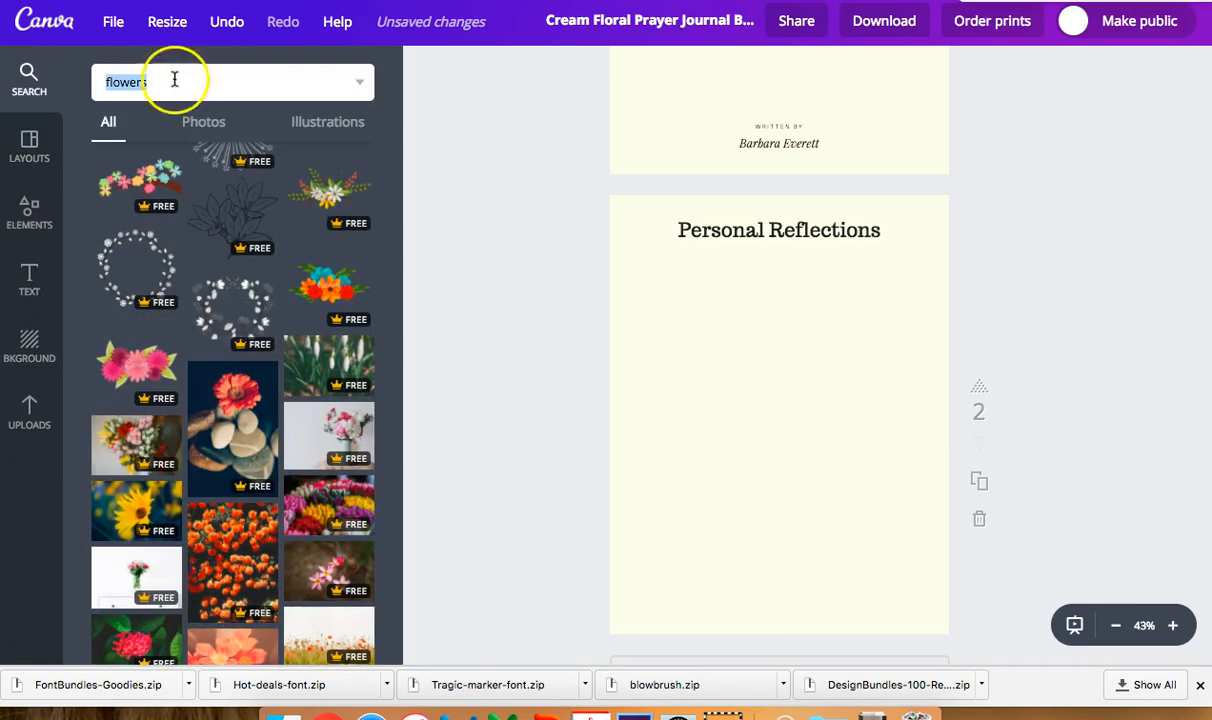
scroll(197, 478, "down", 5)
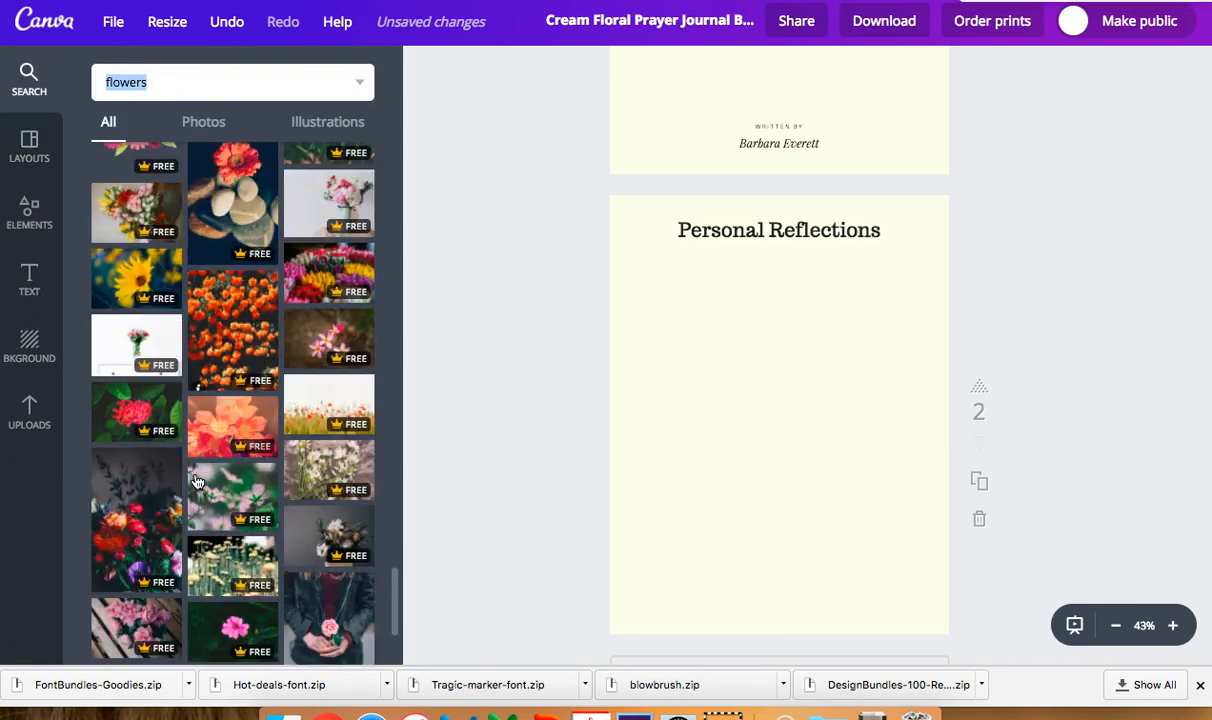
scroll(197, 482, "down", 1)
scroll(595, 248, "up", 5)
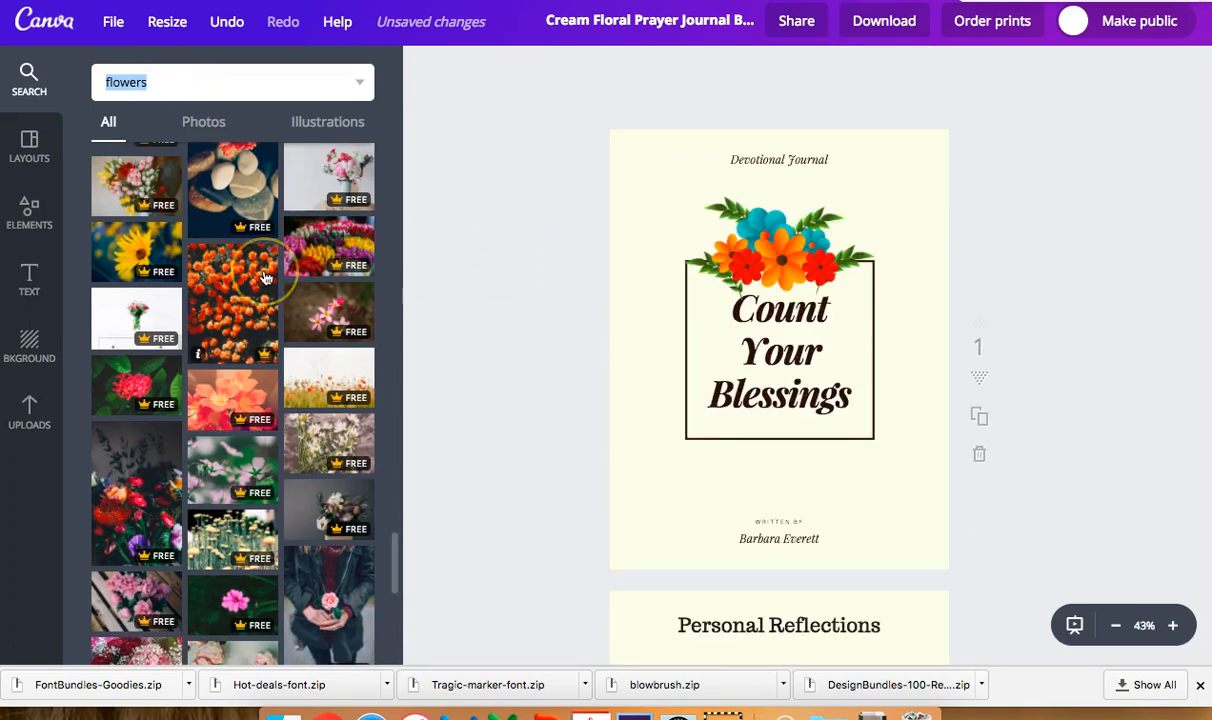
scroll(265, 277, "up", 2)
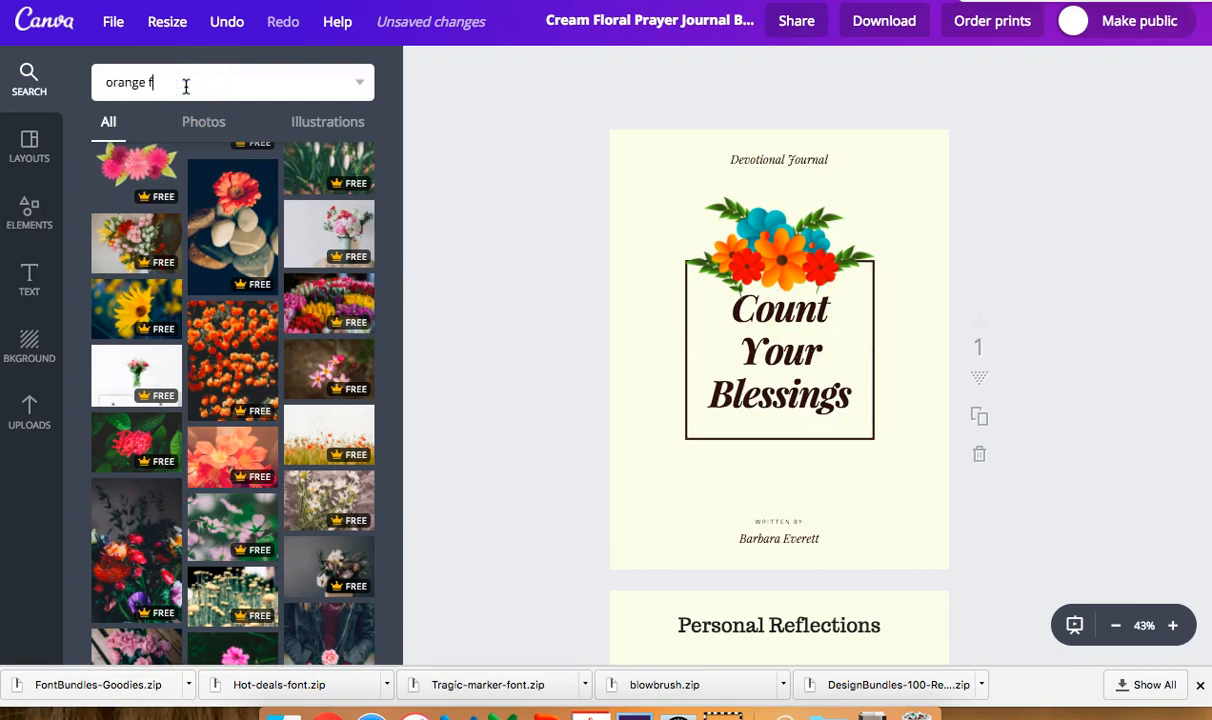
key("Return")
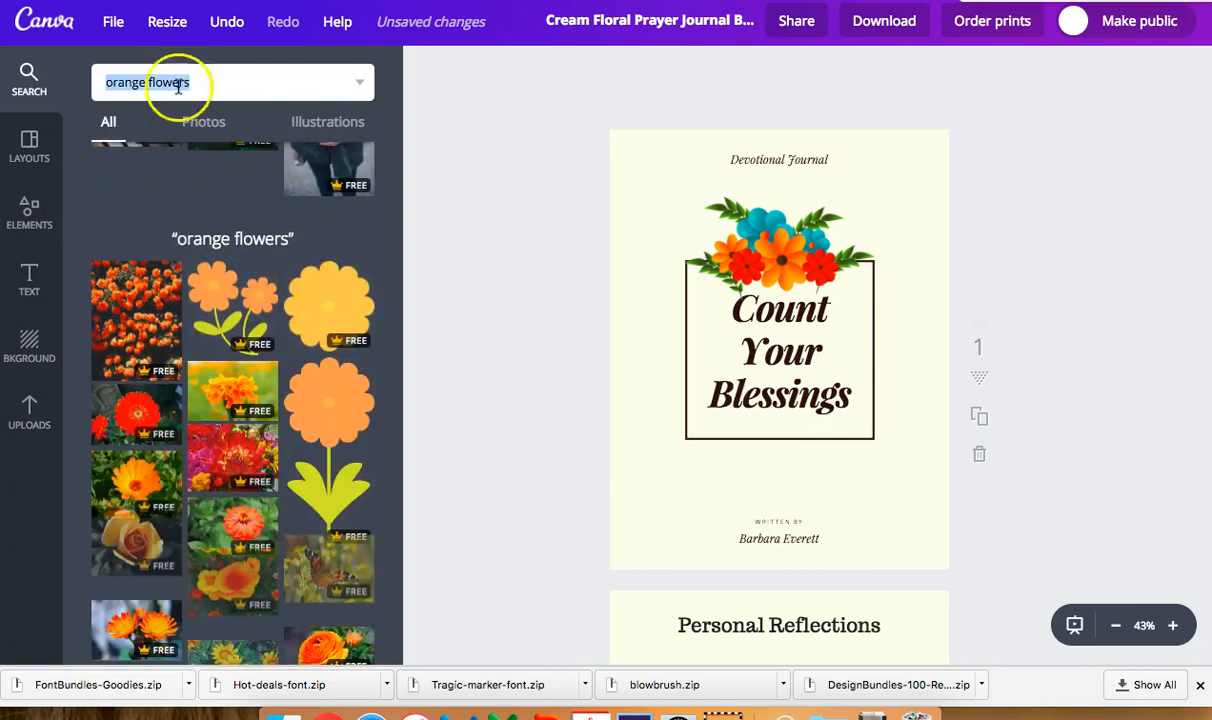
- Add the red-orange gerbera photo from the results to the cover page
scroll(283, 327, "down", 3)
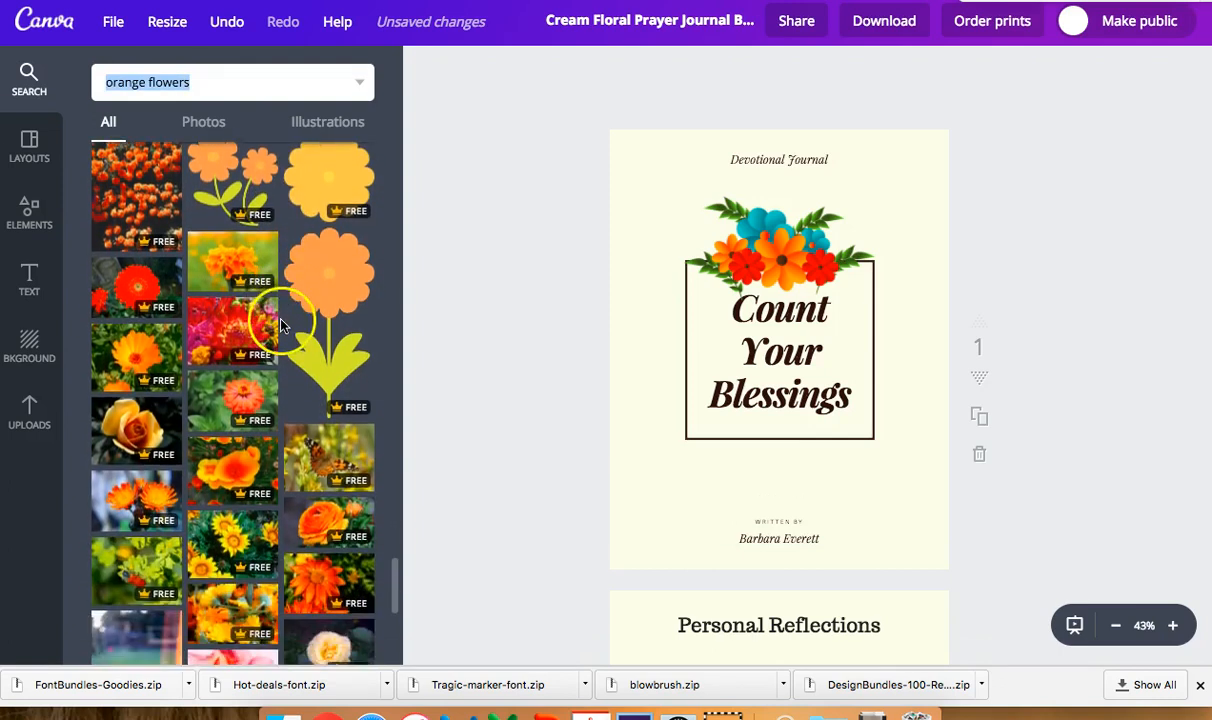
scroll(279, 345, "down", 2)
scroll(279, 345, "down", 2)
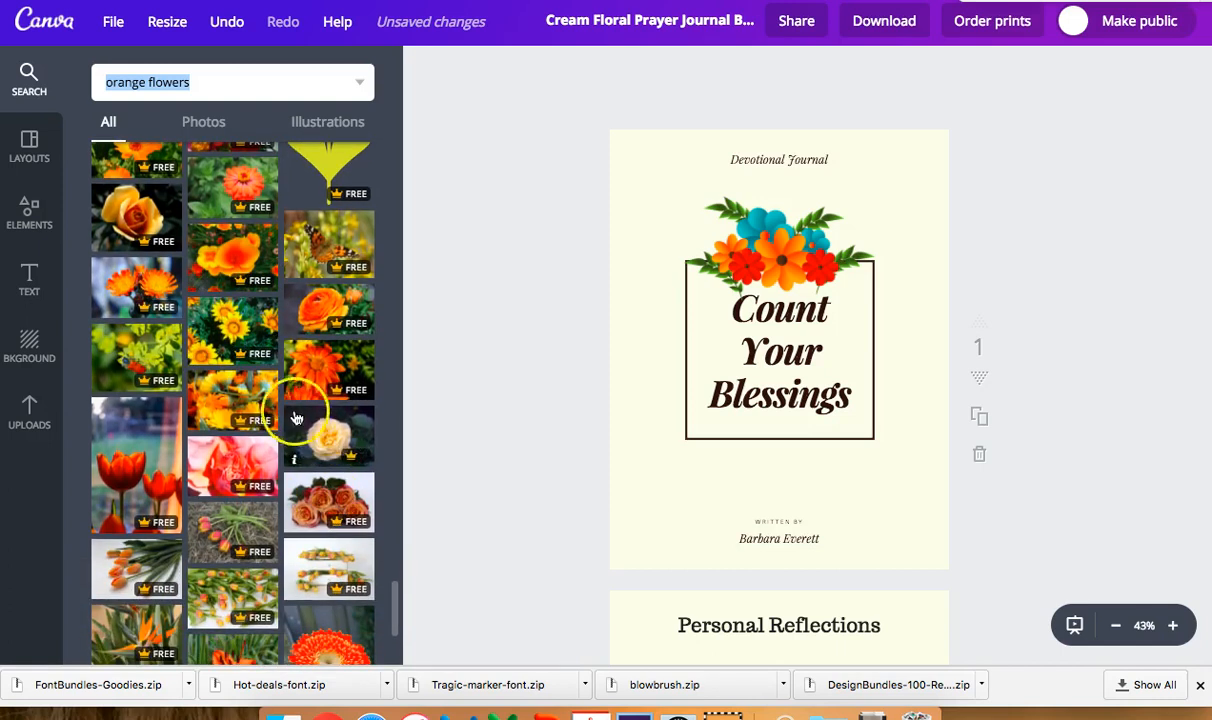
scroll(243, 386, "down", 1)
scroll(241, 386, "down", 5)
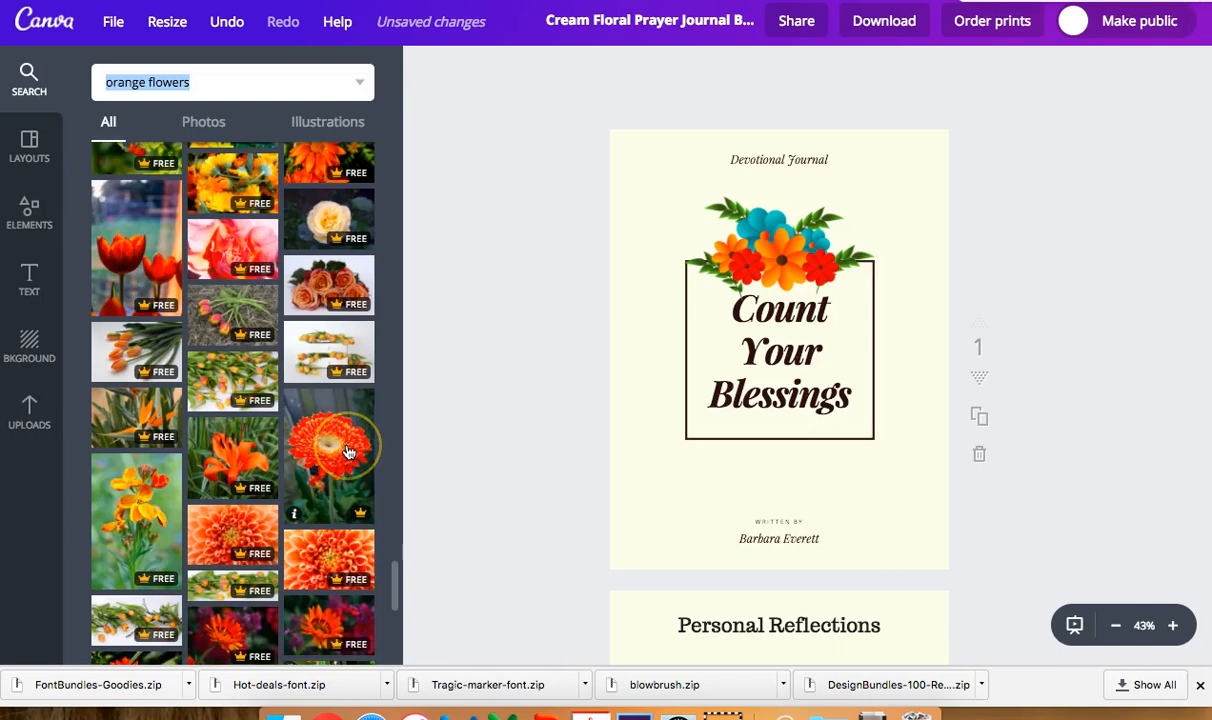
left_click(348, 452)
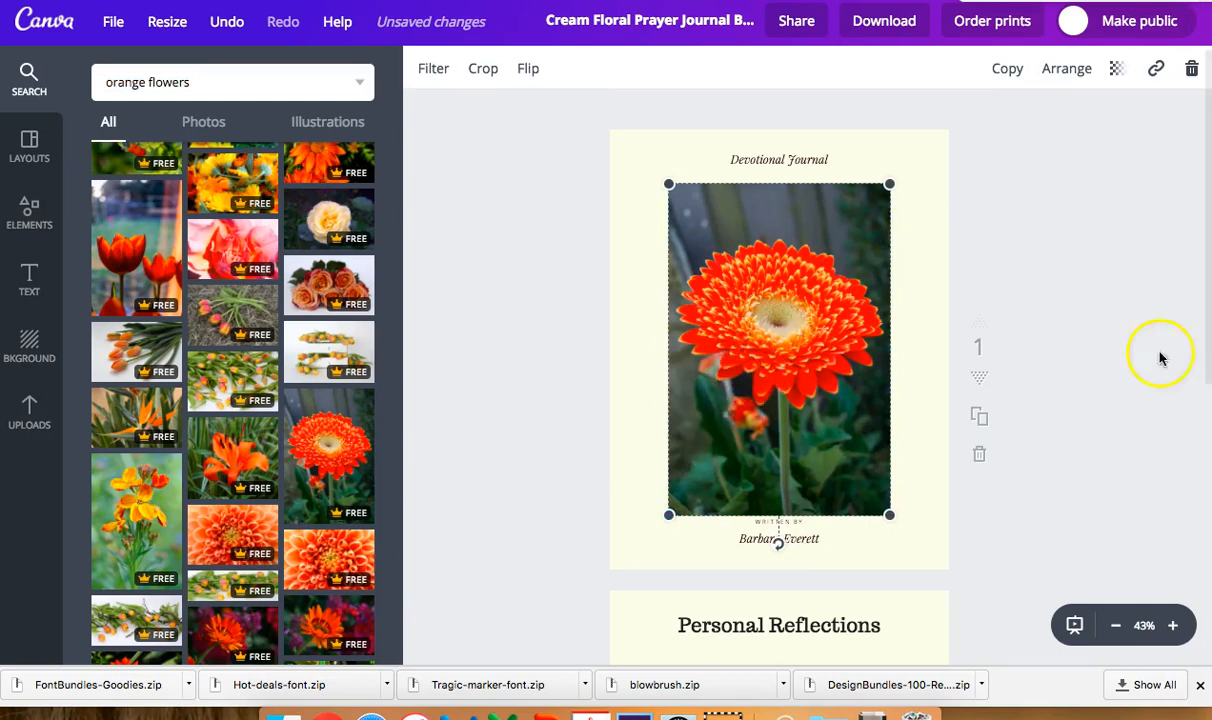
- Drag the gerbera photo onto page 2 and stretch it to cover the whole page
scroll(817, 387, "down", 3)
left_click_drag(817, 319, 818, 712)
scroll(1054, 424, "down", 3)
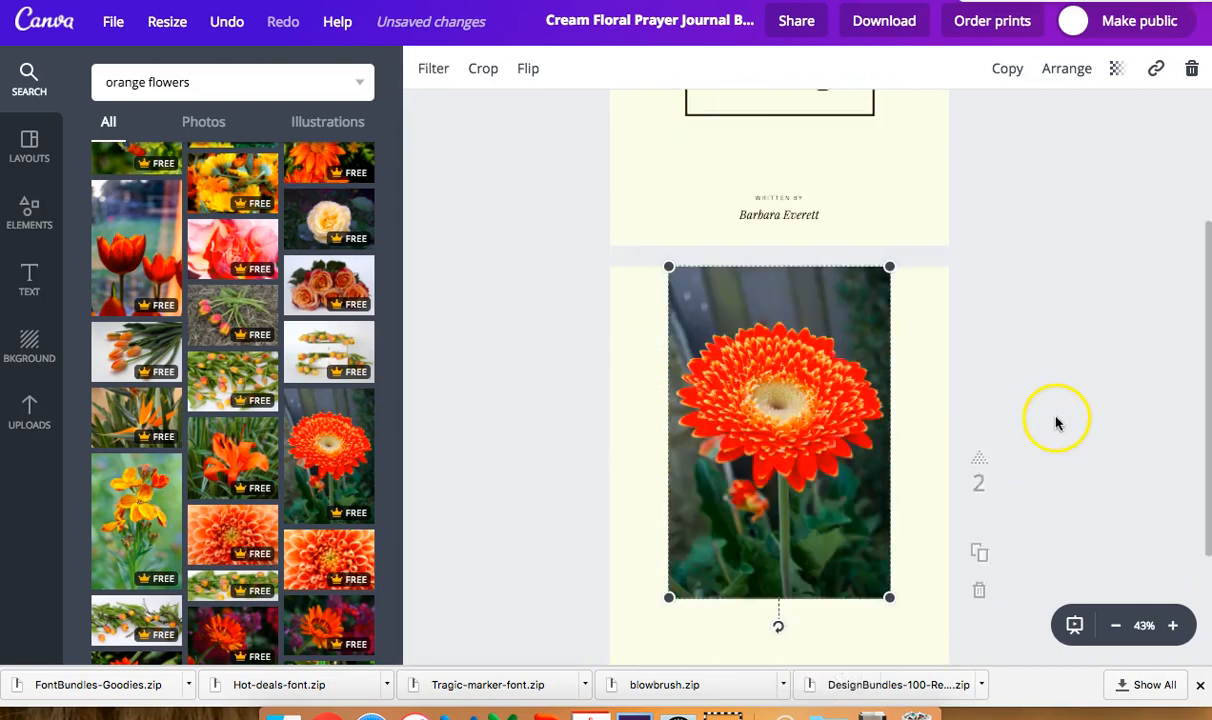
scroll(1056, 424, "down", 3)
scroll(810, 360, "up", 1)
left_click_drag(889, 464, 964, 577)
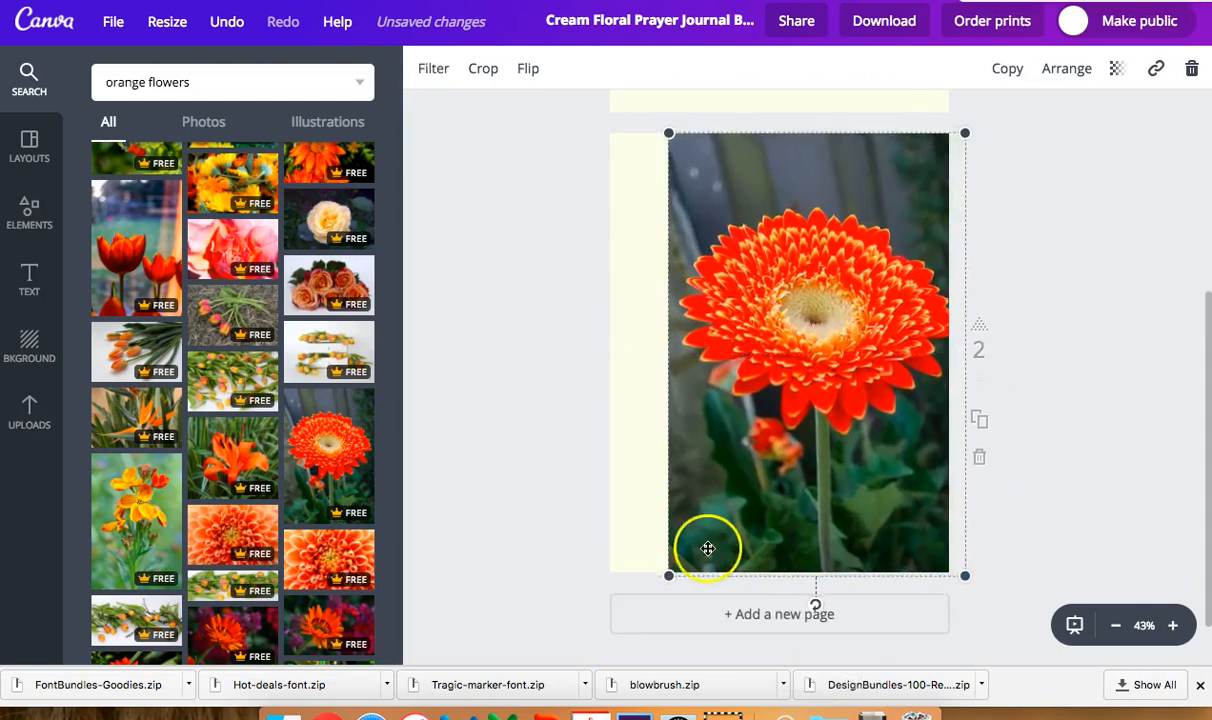
left_click_drag(669, 133, 494, 127)
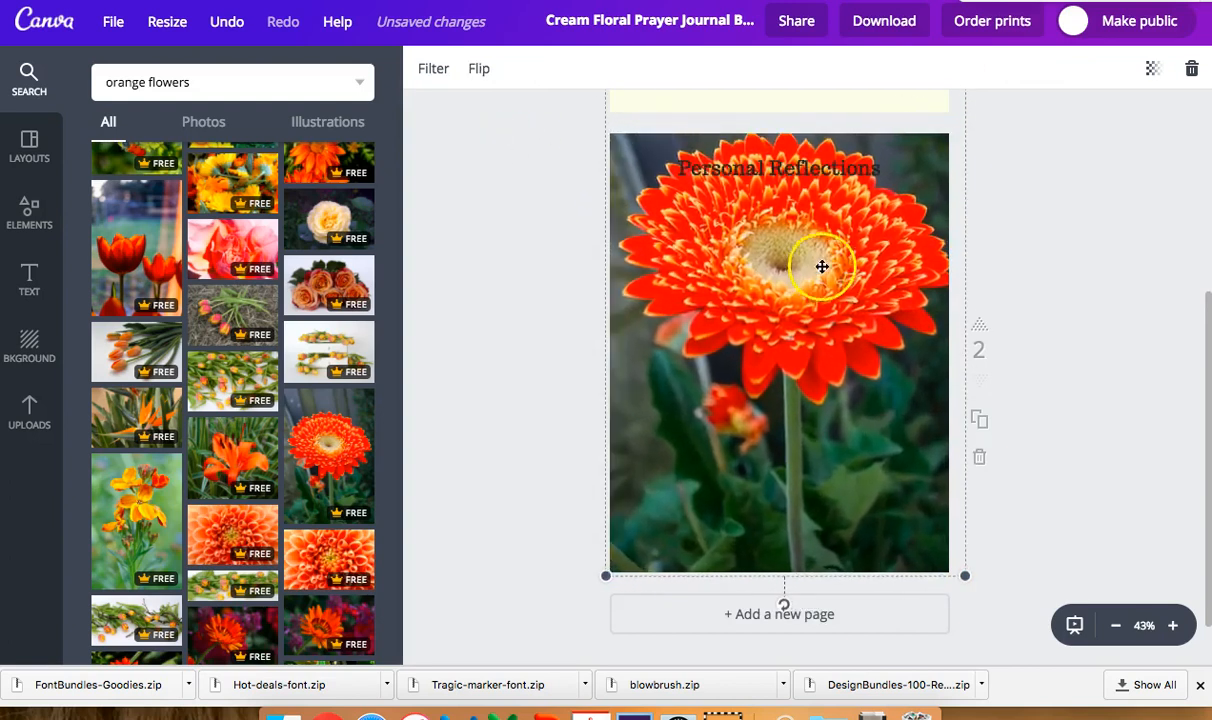
left_click_drag(964, 576, 930, 524)
left_click(1020, 303)
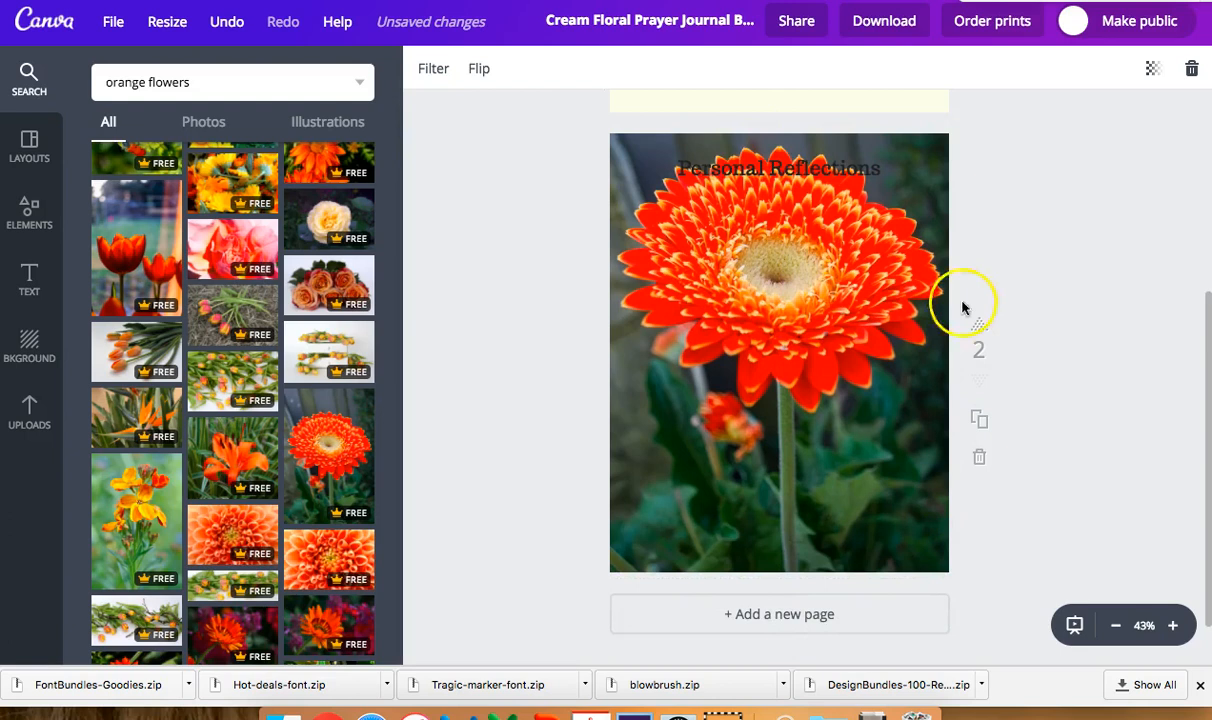
left_click(881, 413)
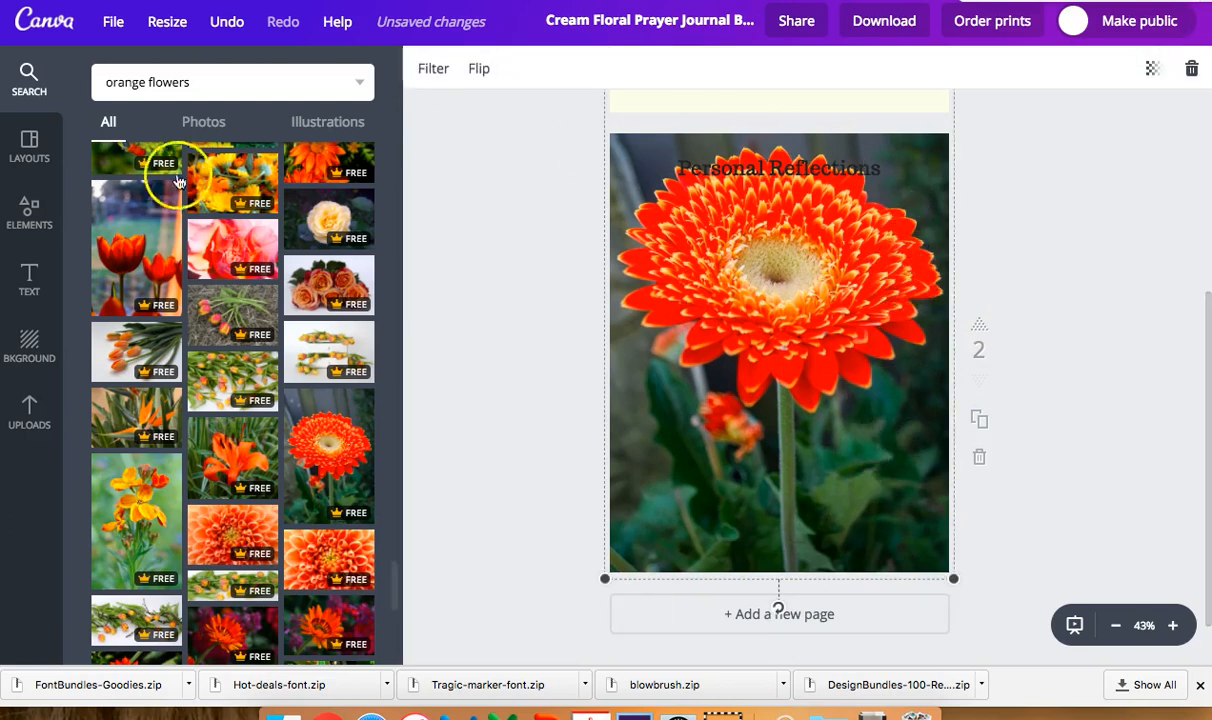
- Add a cream square to the flower page and stretch it toward the page top and bottom
left_click(38, 210)
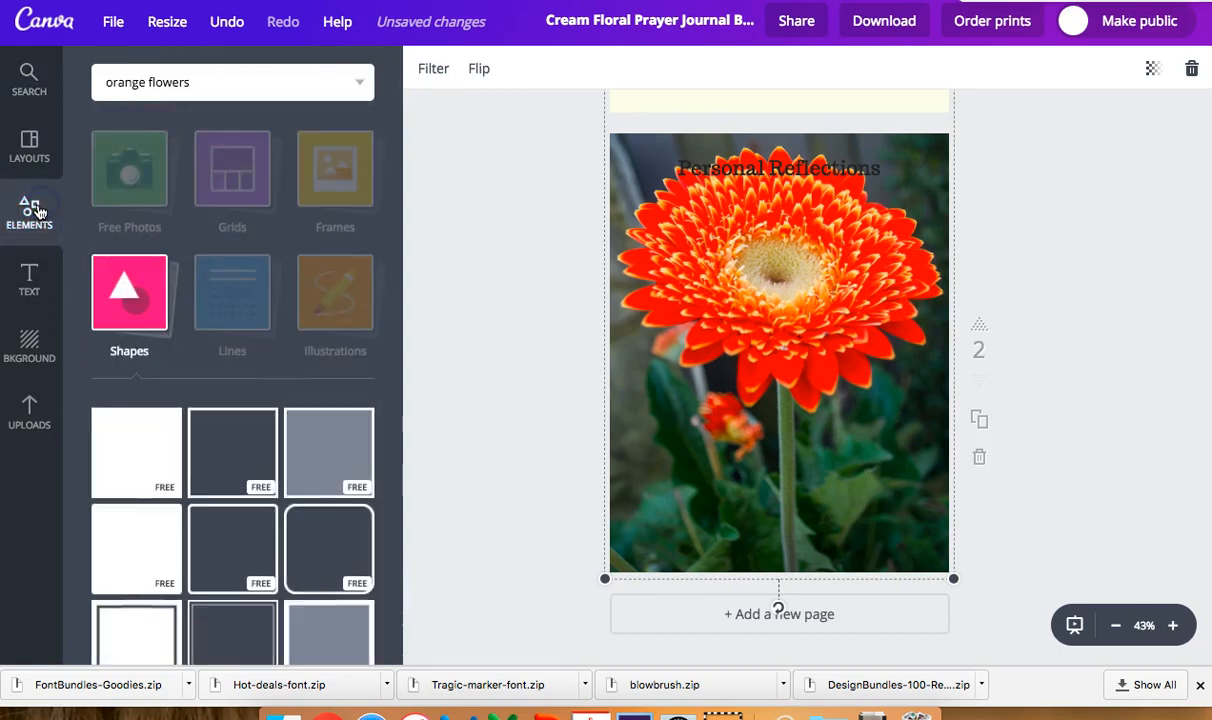
left_click_drag(140, 457, 801, 284)
left_click(425, 68)
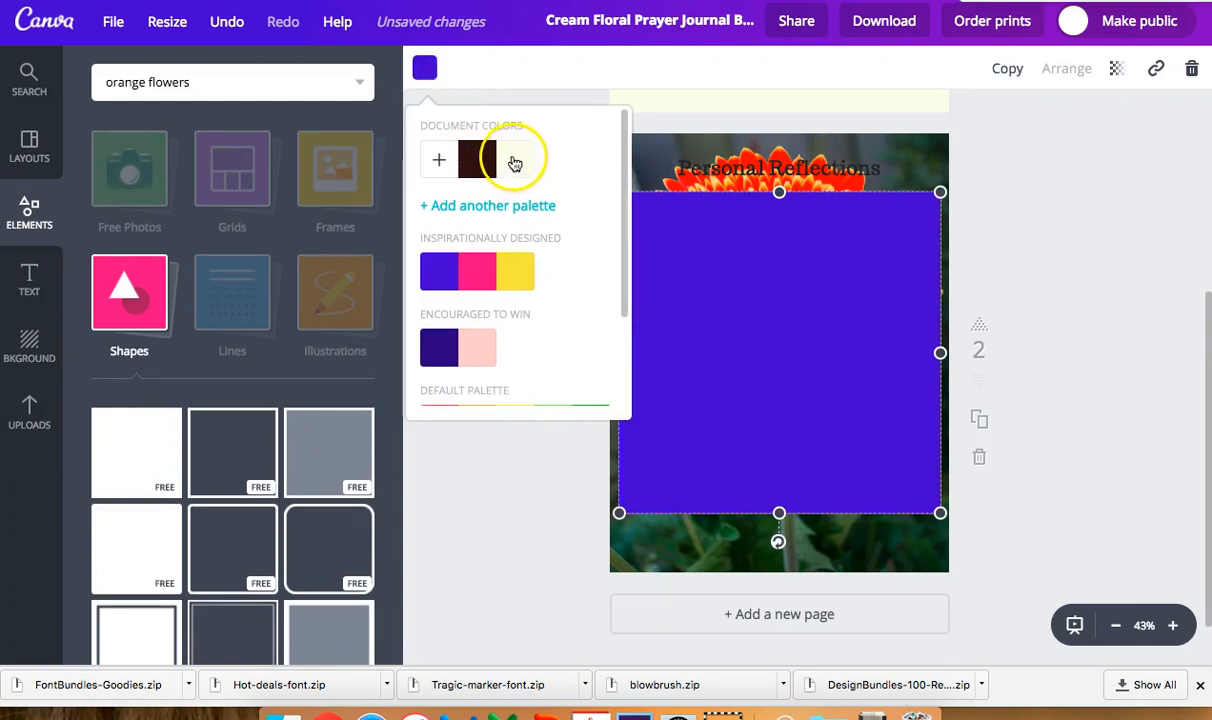
left_click(513, 160)
left_click(785, 305)
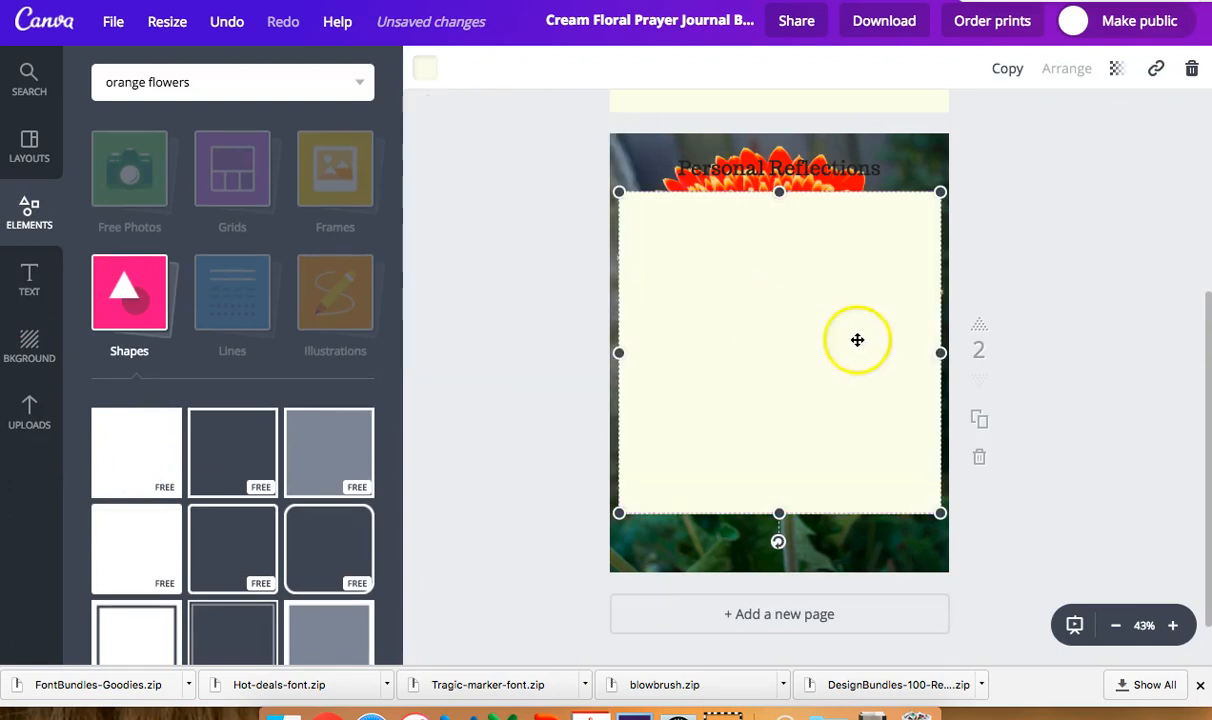
left_click_drag(779, 191, 782, 145)
left_click_drag(779, 513, 782, 560)
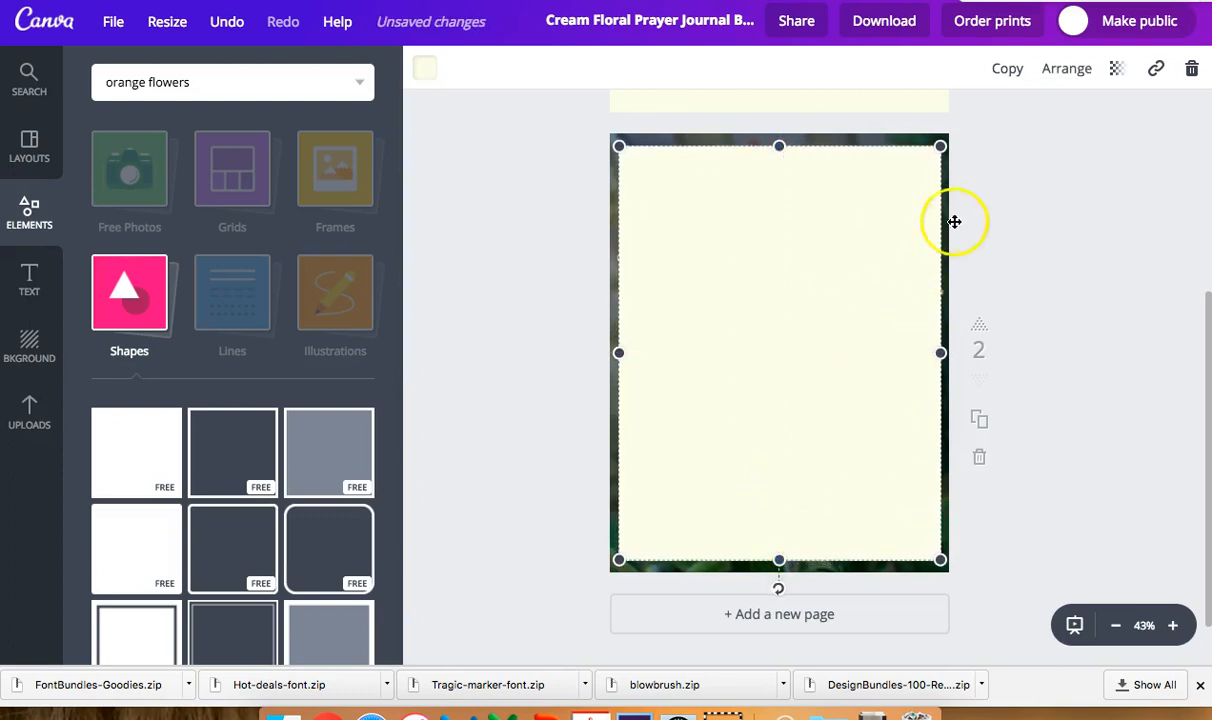
- Set the cream rectangle's transparency to about 90 and send it behind the heading
left_click(1052, 68)
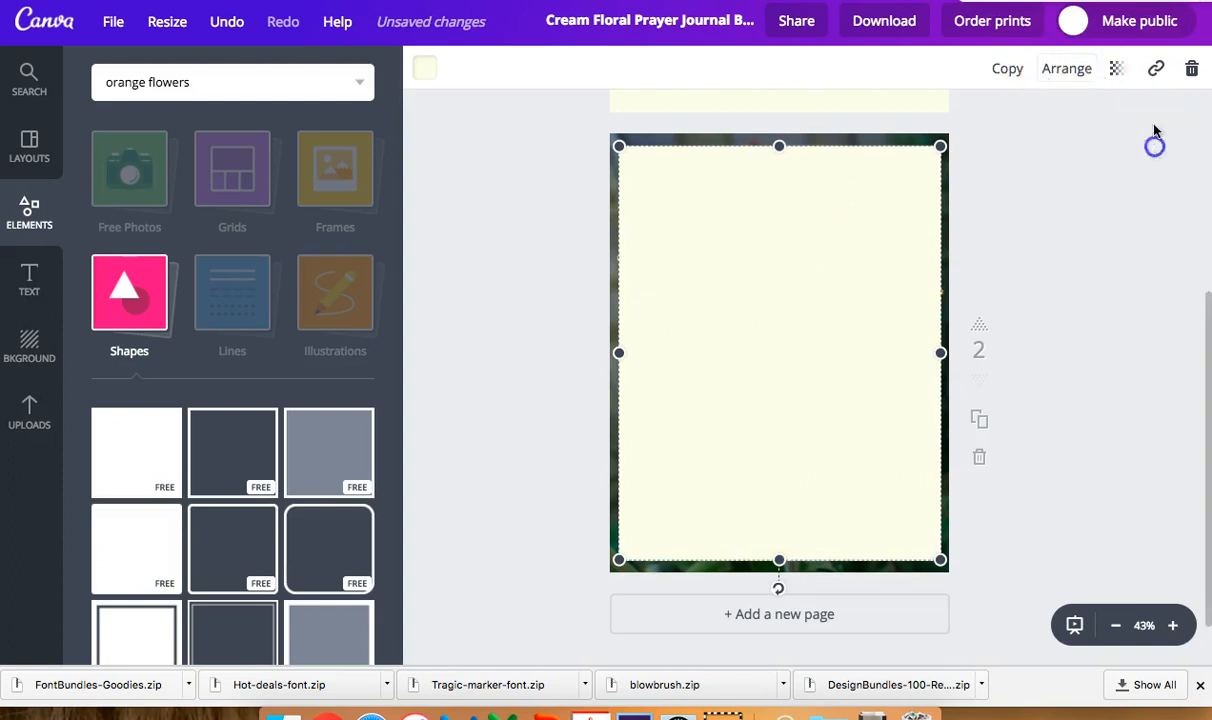
left_click(1118, 70)
left_click_drag(1084, 127, 1058, 133)
left_click_drag(1066, 141, 1069, 144)
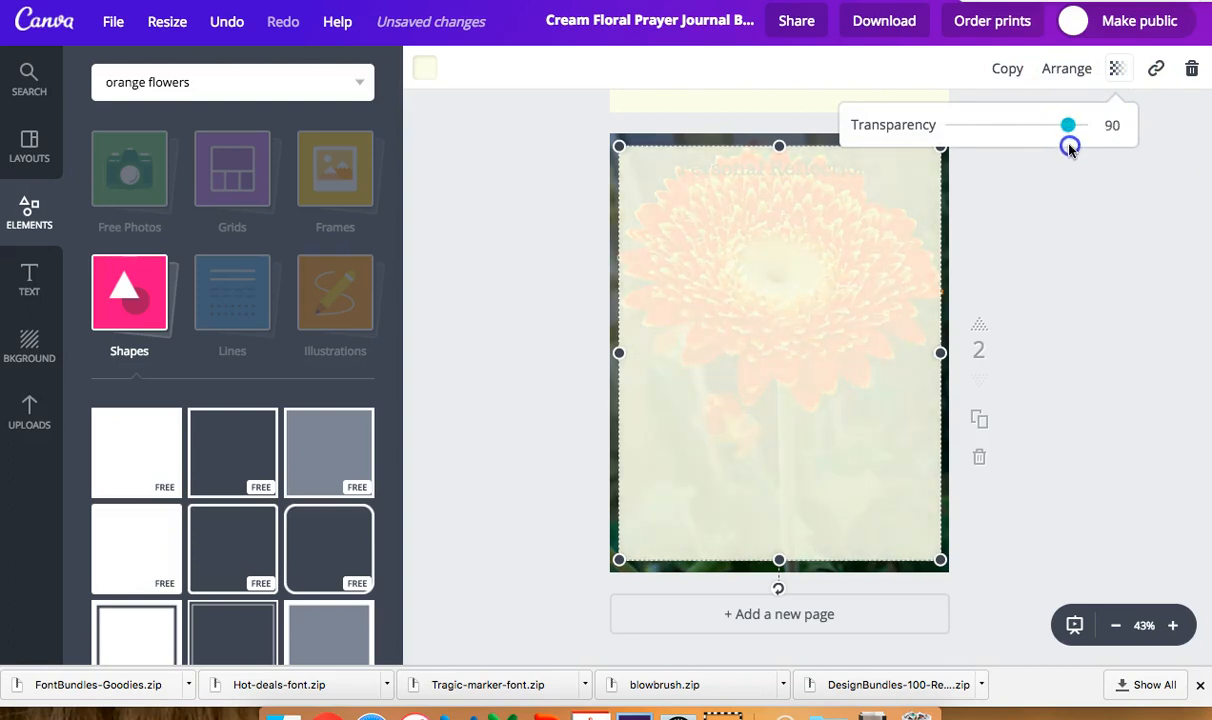
left_click(811, 224)
left_click(1063, 68)
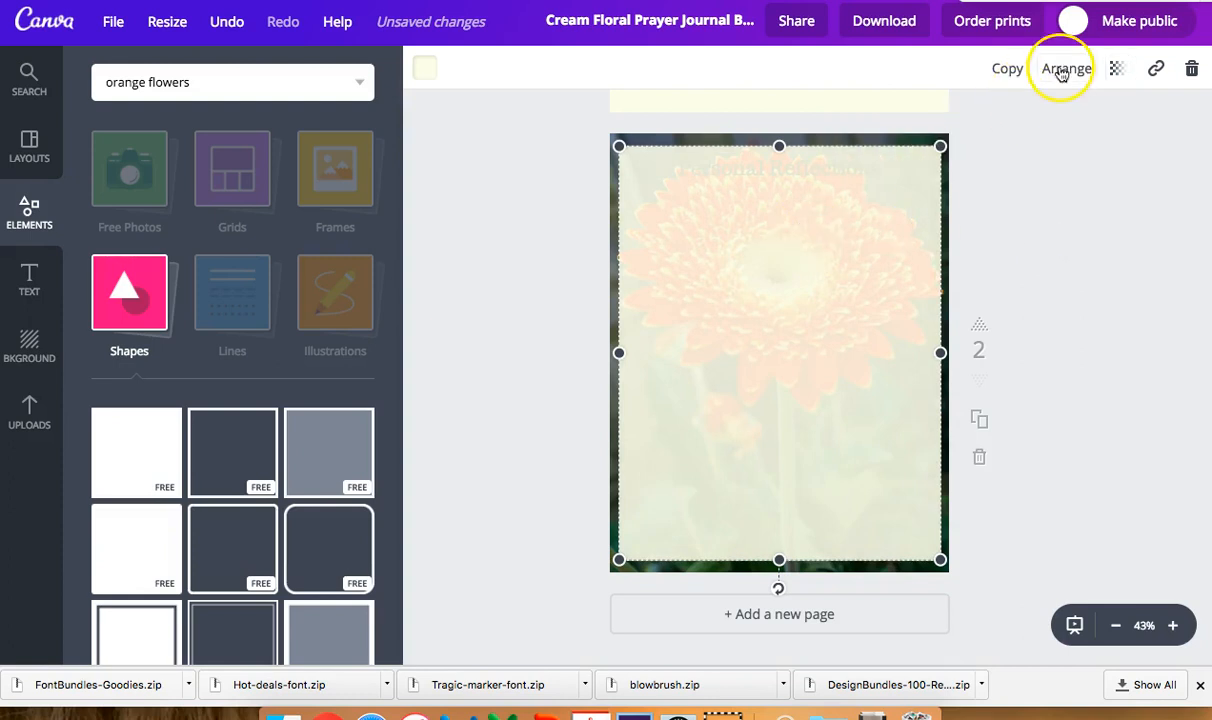
left_click(1048, 153)
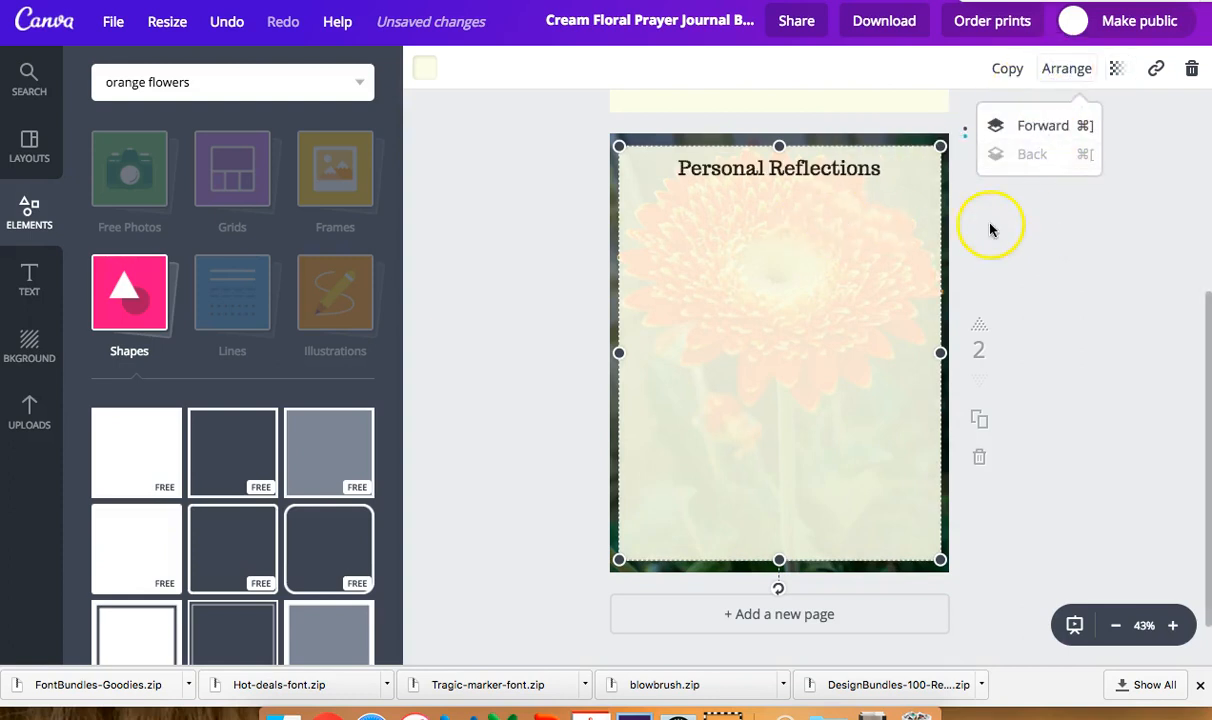
left_click(828, 176)
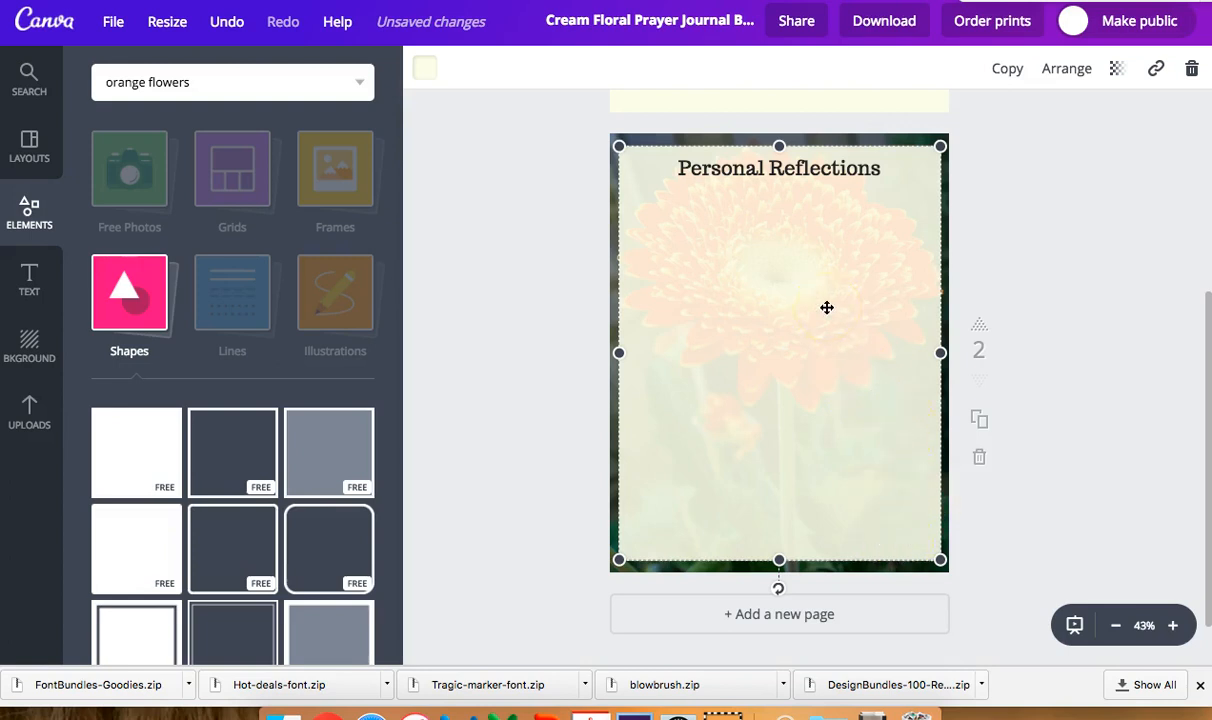
- Move the pale overlay down and delete the orange flower photo from page 2
scroll(660, 390, "up", 5)
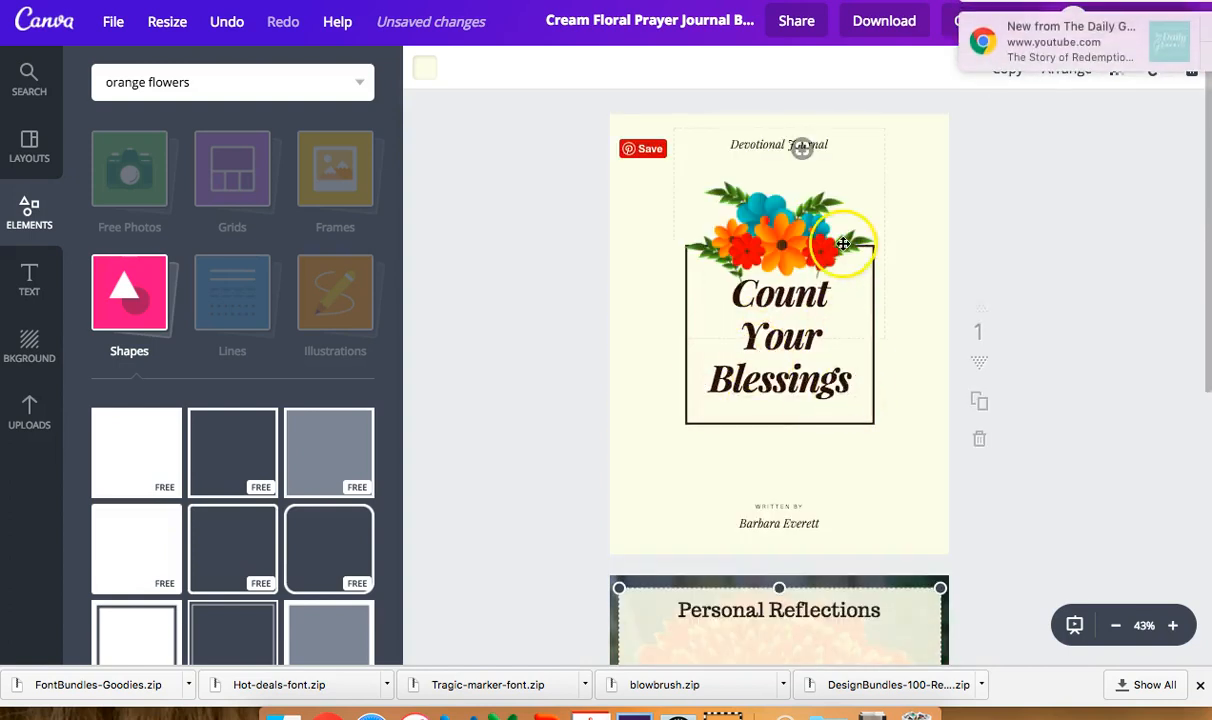
scroll(852, 267, "down", 2)
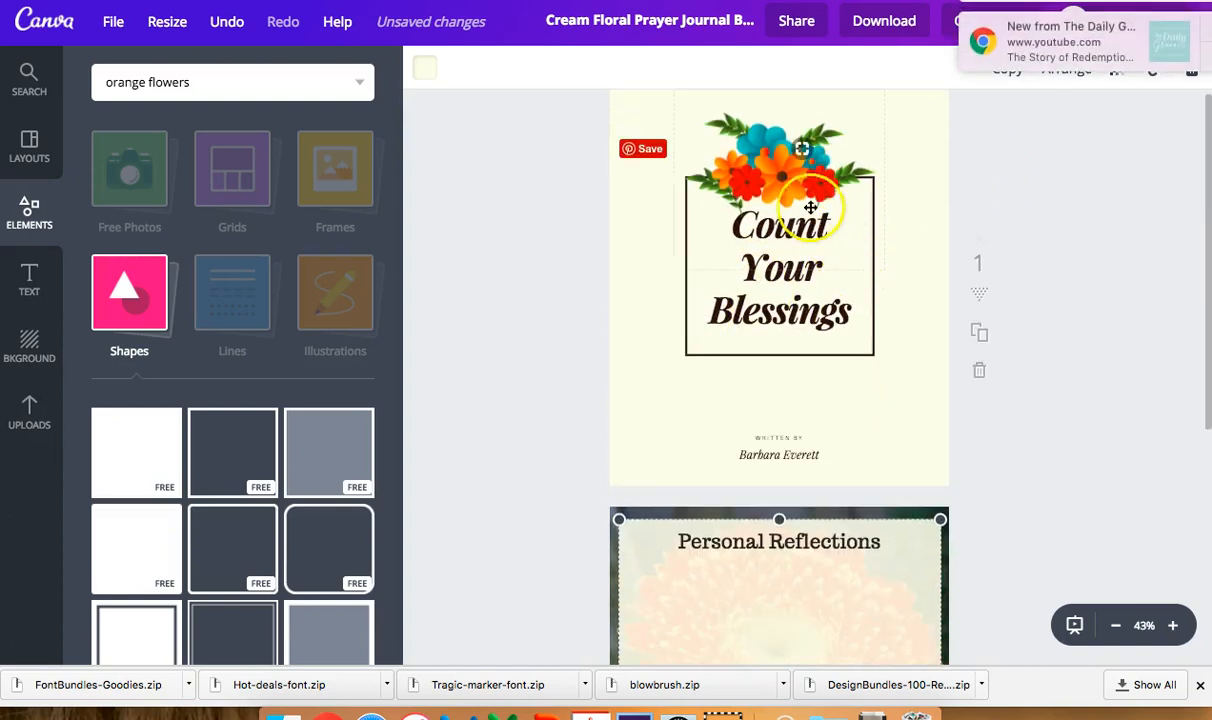
scroll(866, 560, "down", 2)
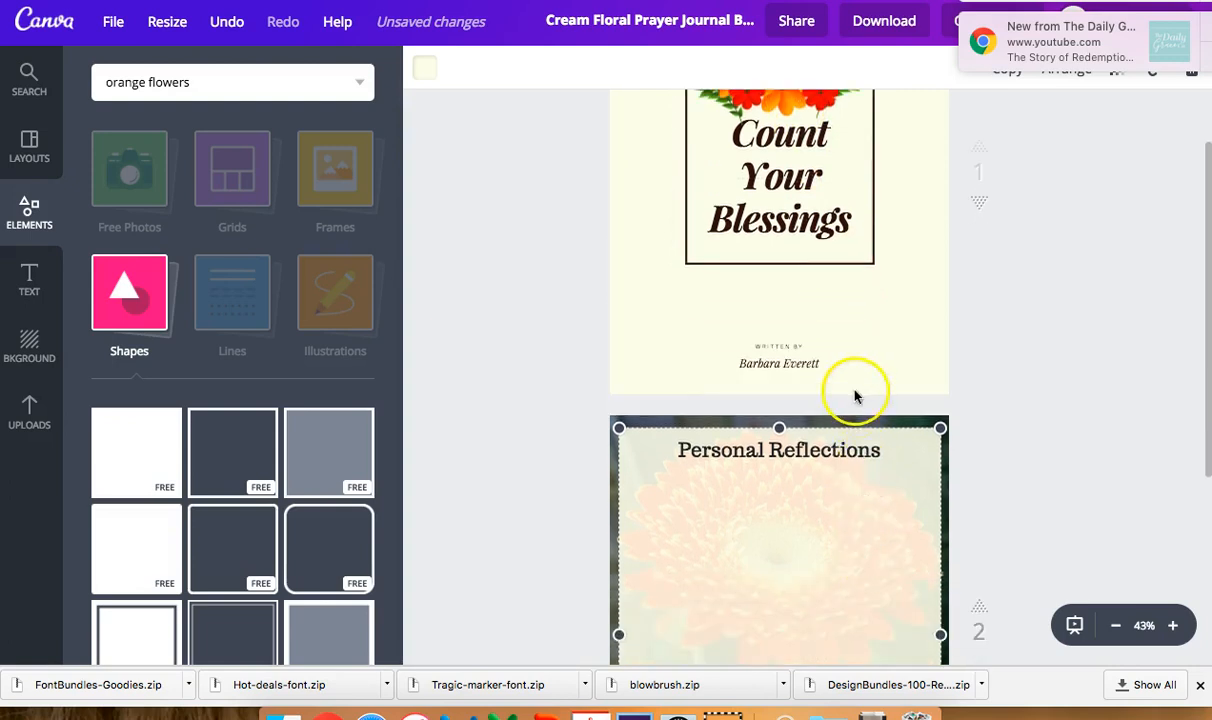
scroll(858, 505, "down", 4)
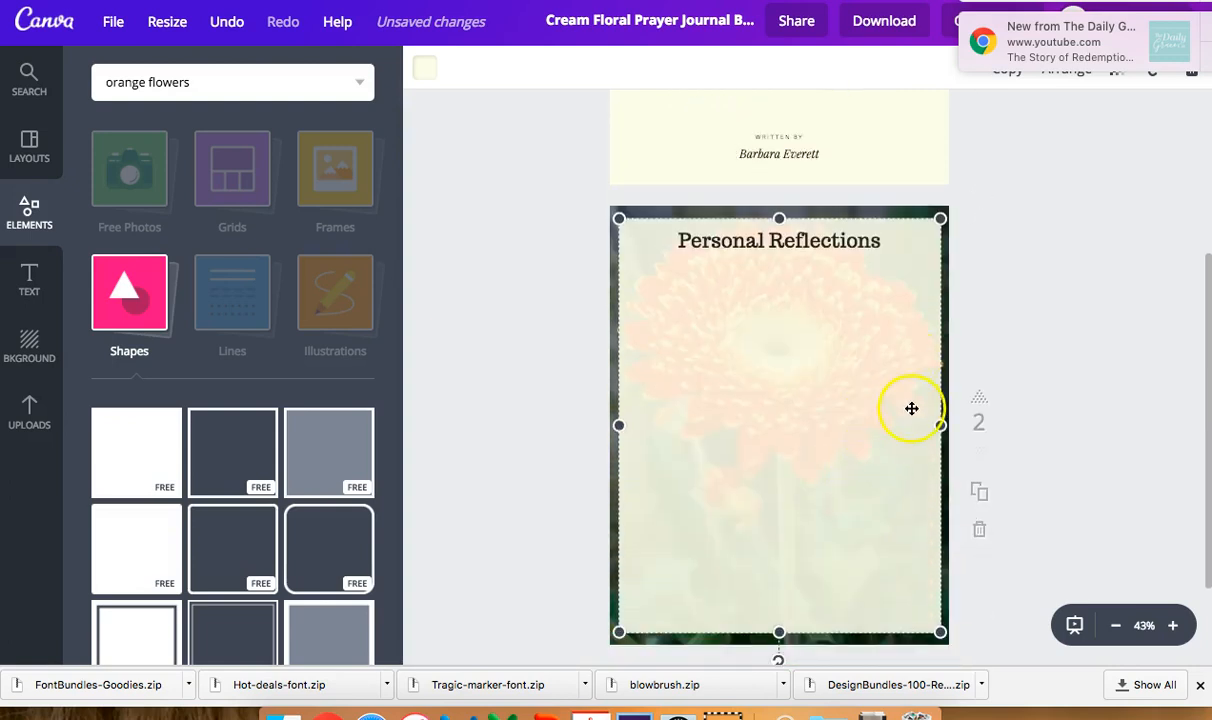
left_click_drag(853, 413, 840, 620)
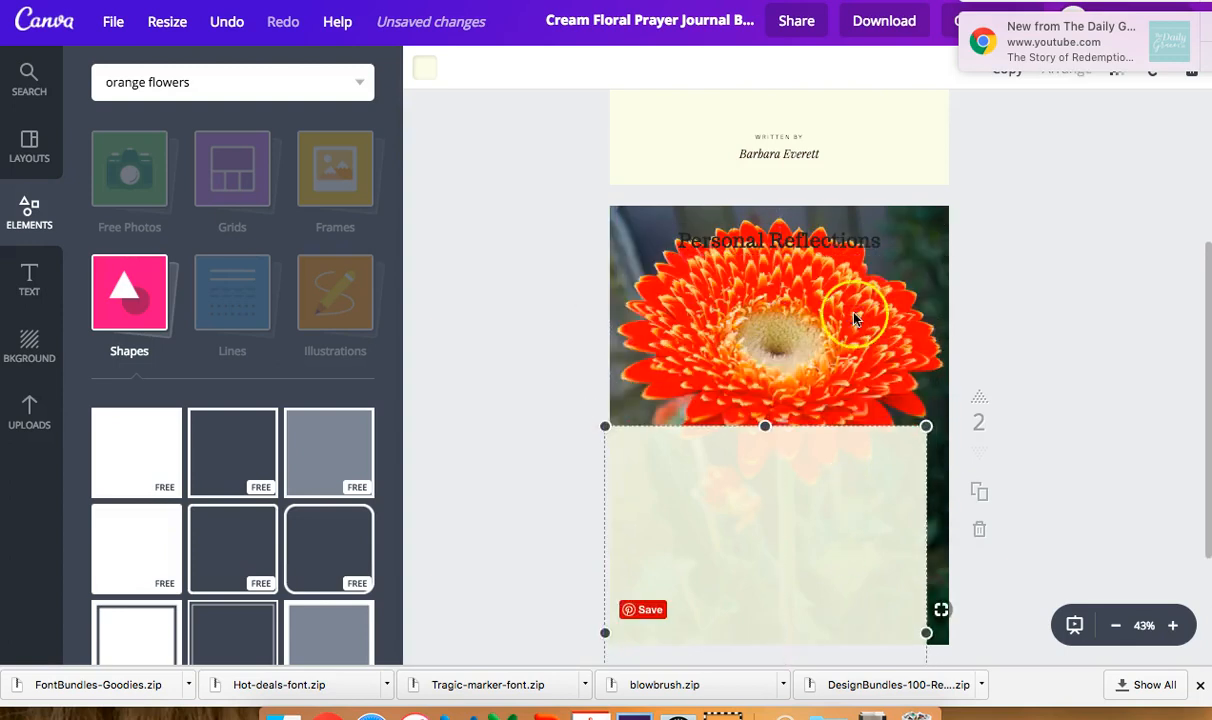
left_click(857, 318)
left_click(888, 311)
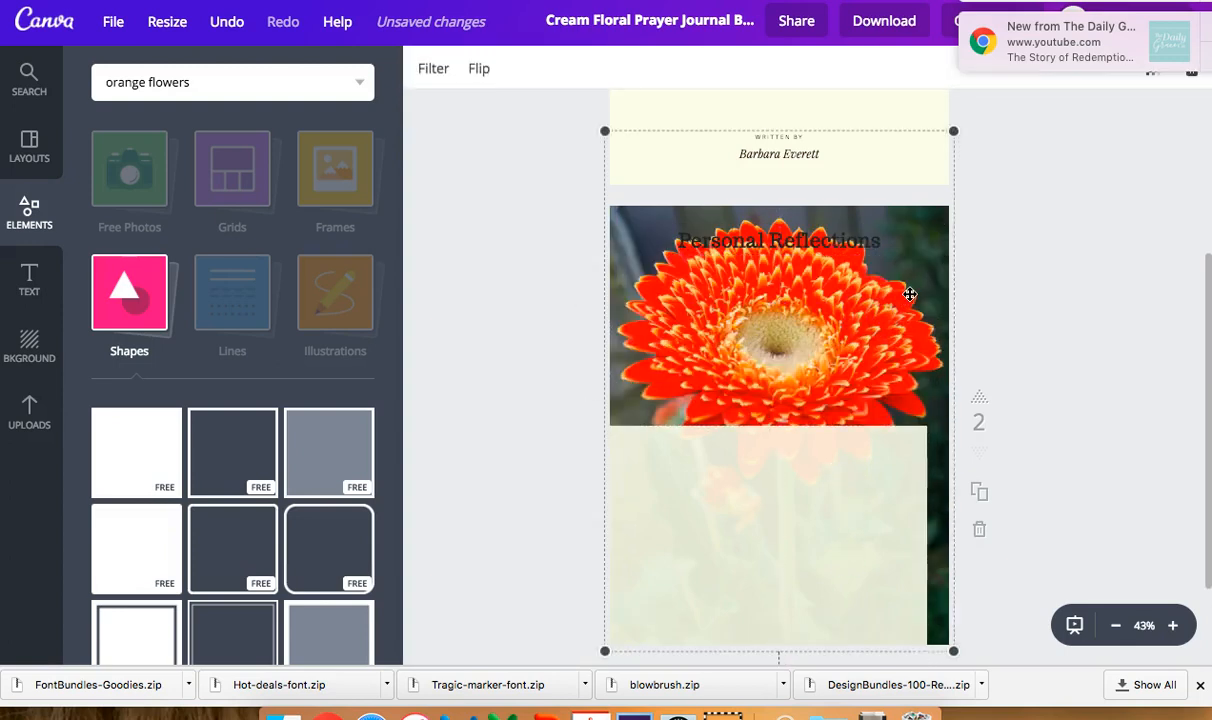
key("Delete")
- Duplicate the cover's flower cluster and move the copy onto page 2
scroll(906, 289, "up", 4)
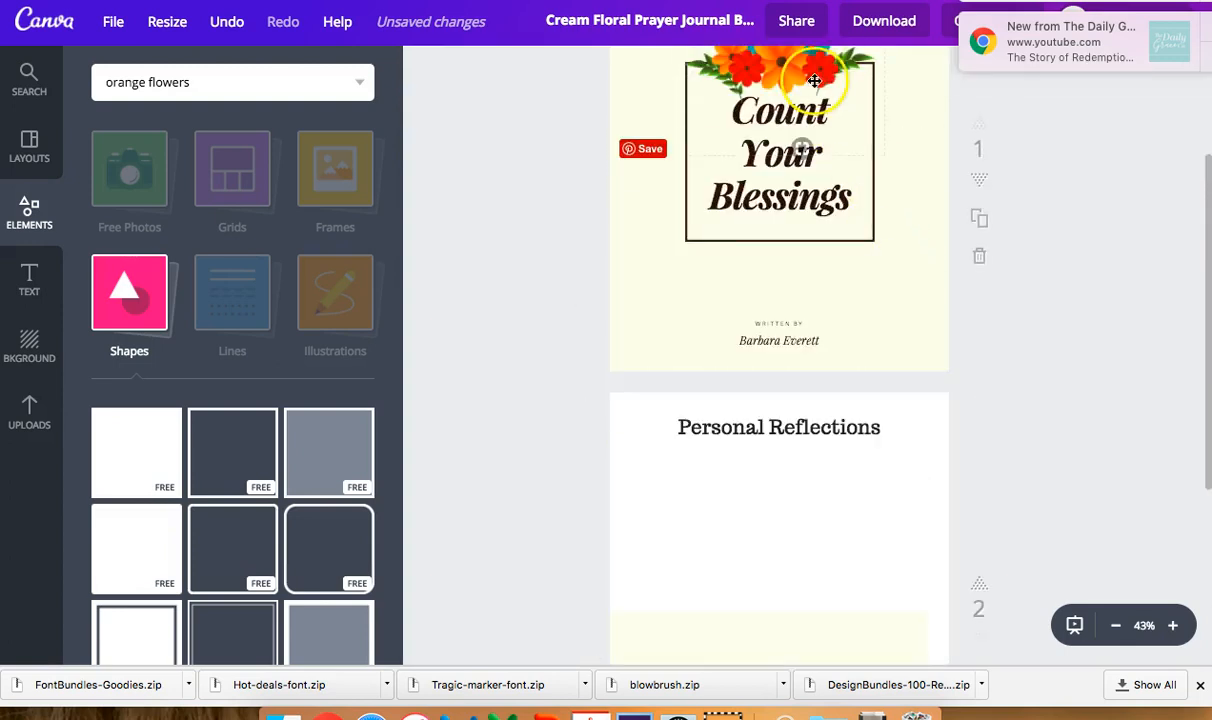
left_click(815, 80)
scroll(900, 257, "up", 4)
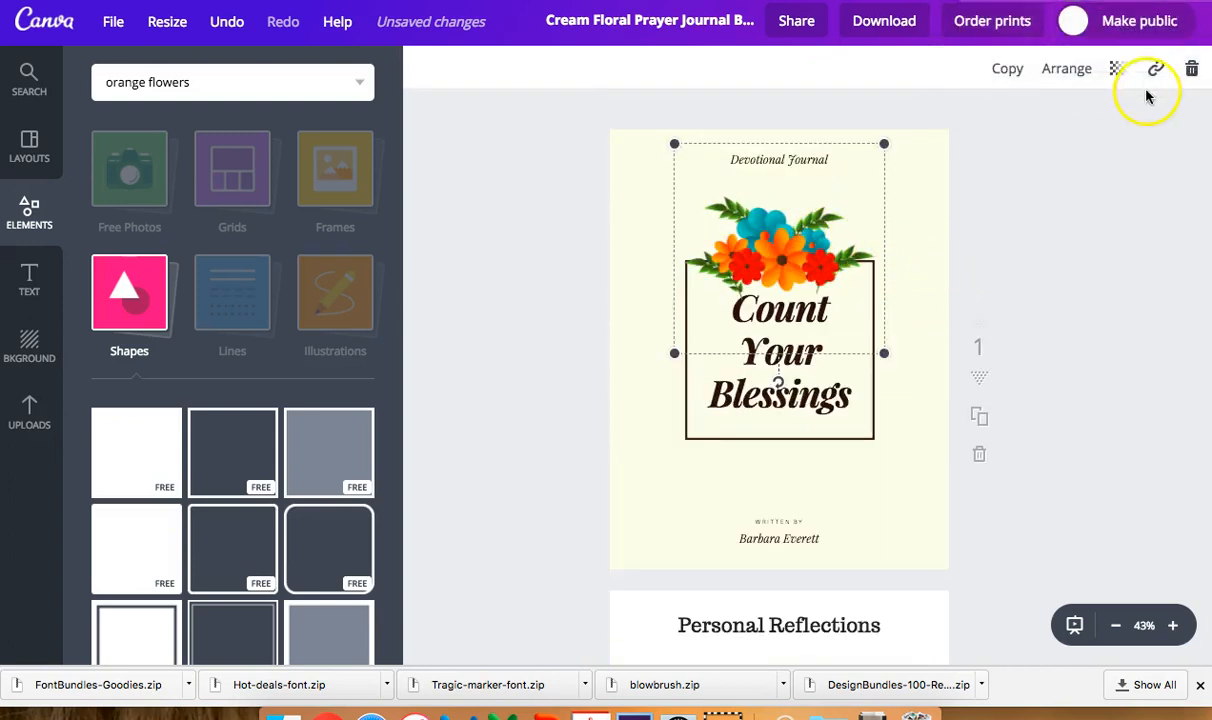
left_click(1010, 70)
scroll(1014, 262, "down", 5)
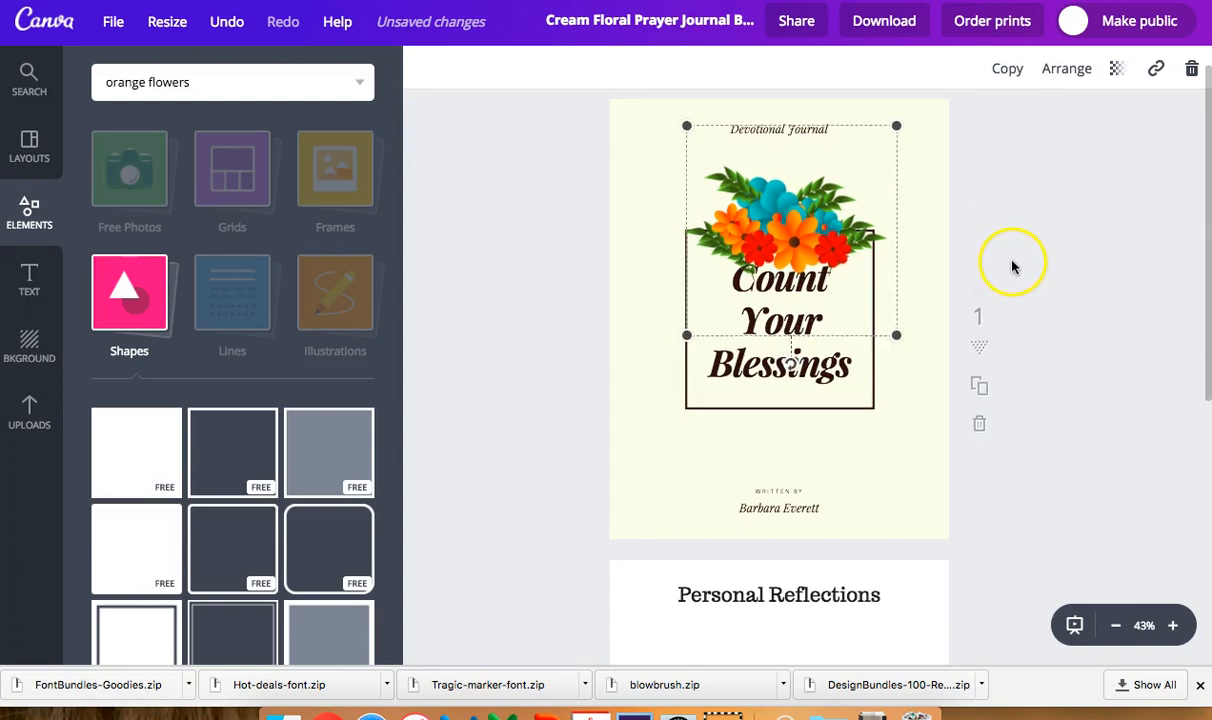
left_click_drag(835, 135, 818, 559)
scroll(1040, 390, "down", 2)
left_click_drag(812, 334, 794, 377)
scroll(855, 346, "up", 2)
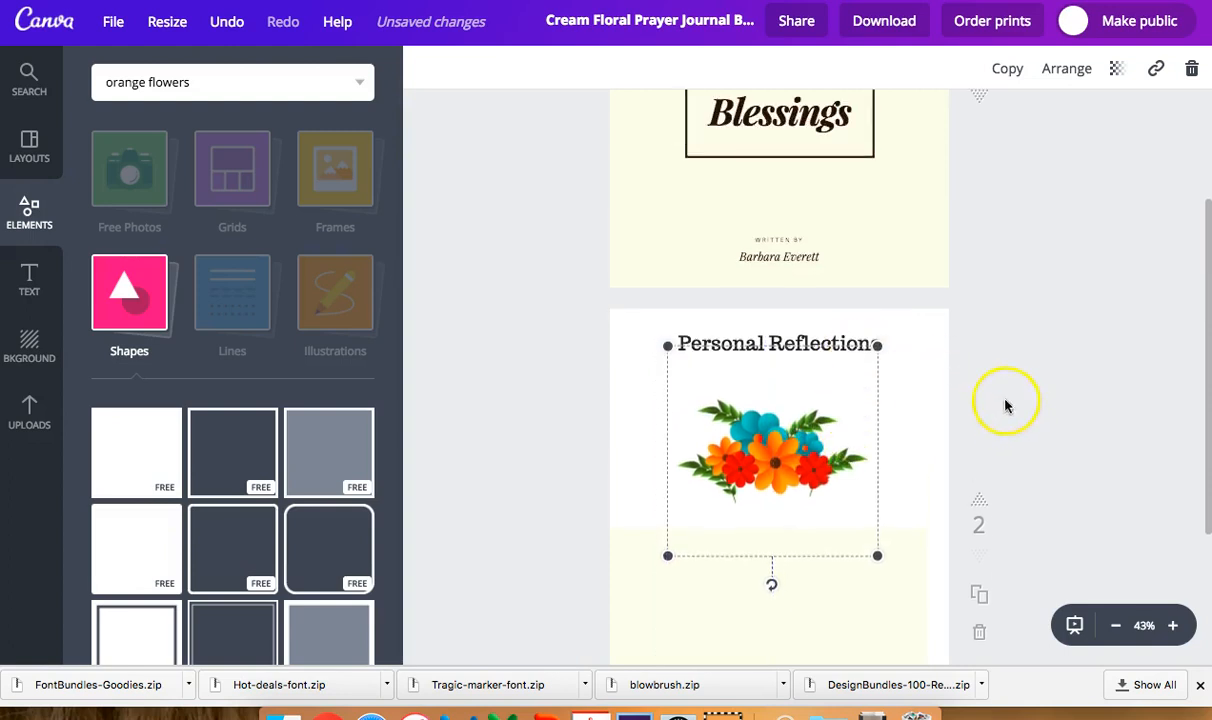
left_click(963, 346)
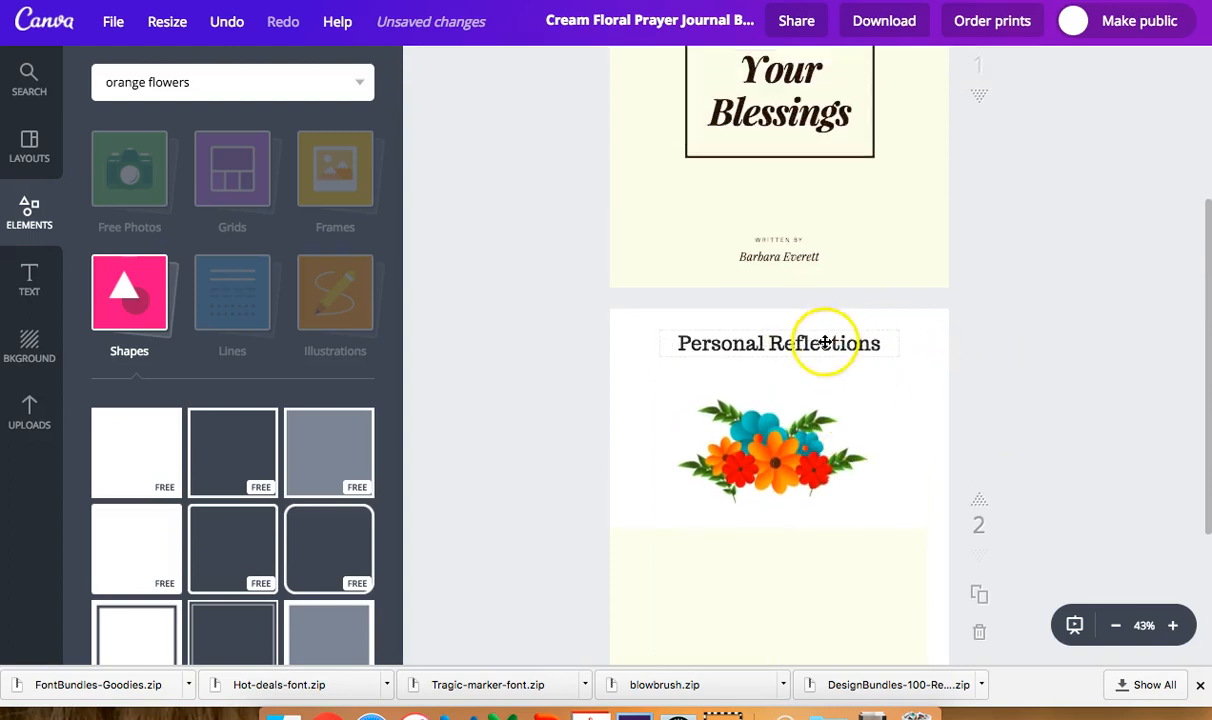
- Lower the heading, then shrink and centre the flower cluster above 'Personal Reflections'
left_click_drag(822, 344, 830, 398)
left_click_drag(792, 455, 807, 352)
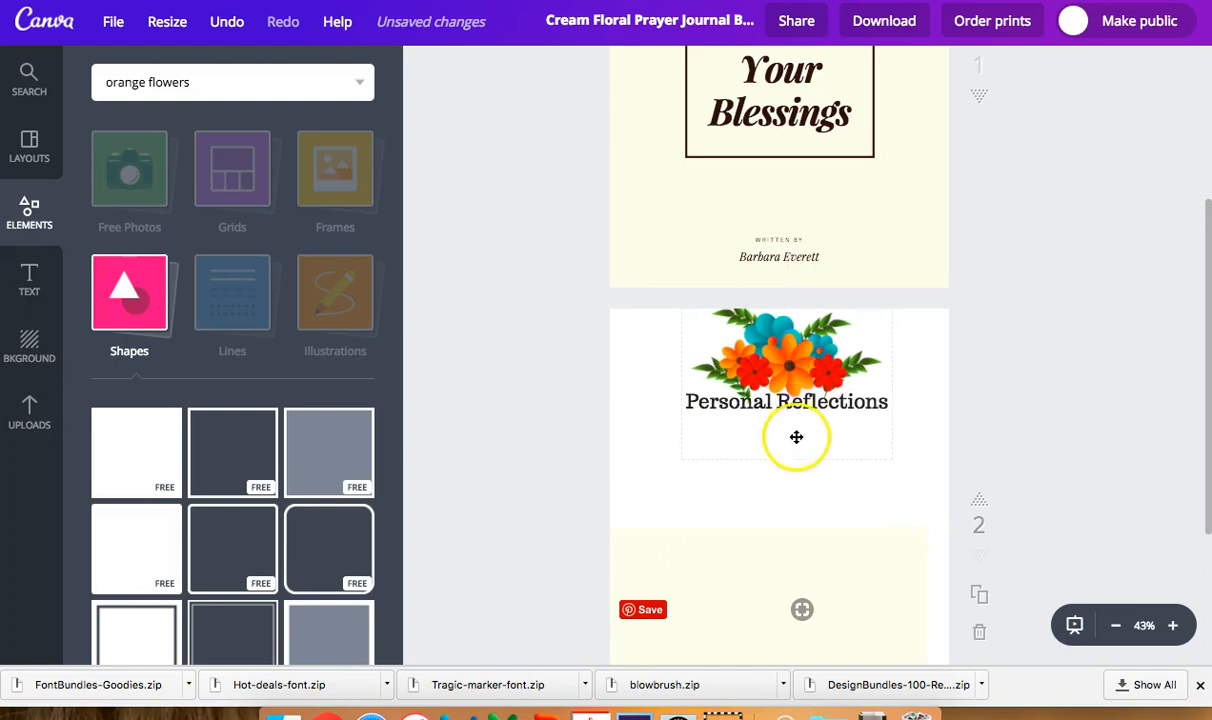
left_click(887, 428)
left_click_drag(889, 457, 836, 406)
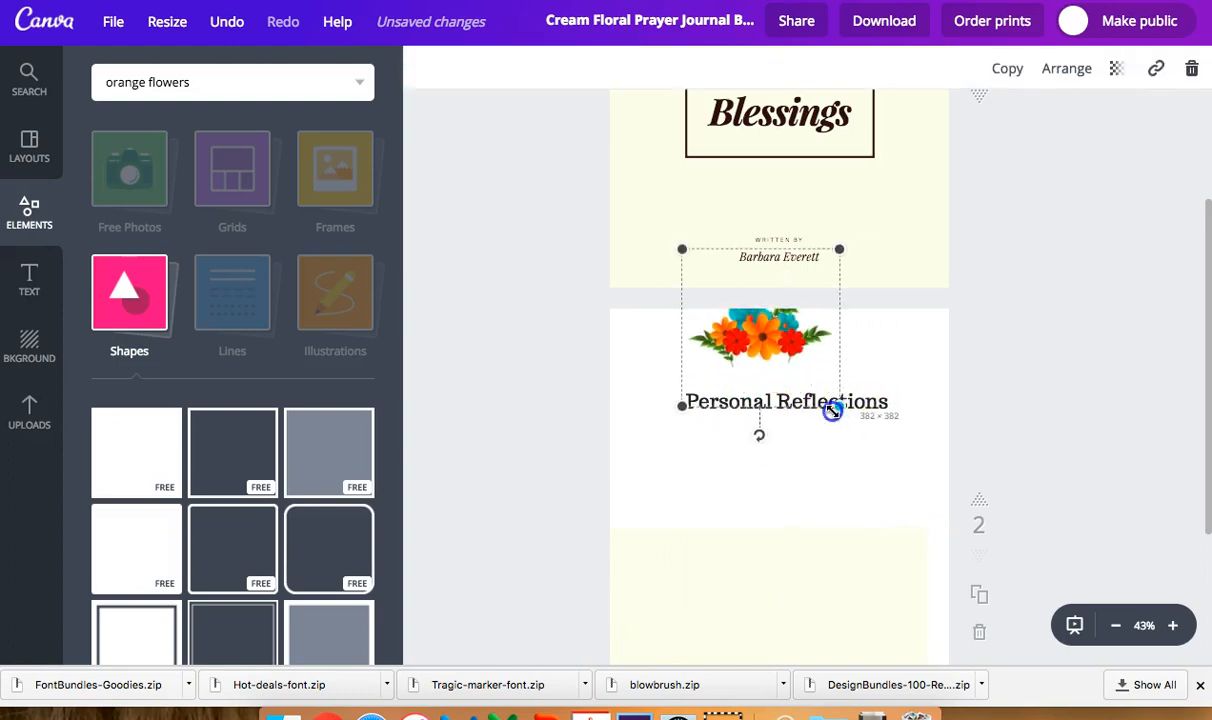
left_click_drag(784, 345, 805, 360)
left_click_drag(865, 427, 849, 410)
left_click_drag(799, 353, 801, 370)
scroll(1003, 330, "down", 2)
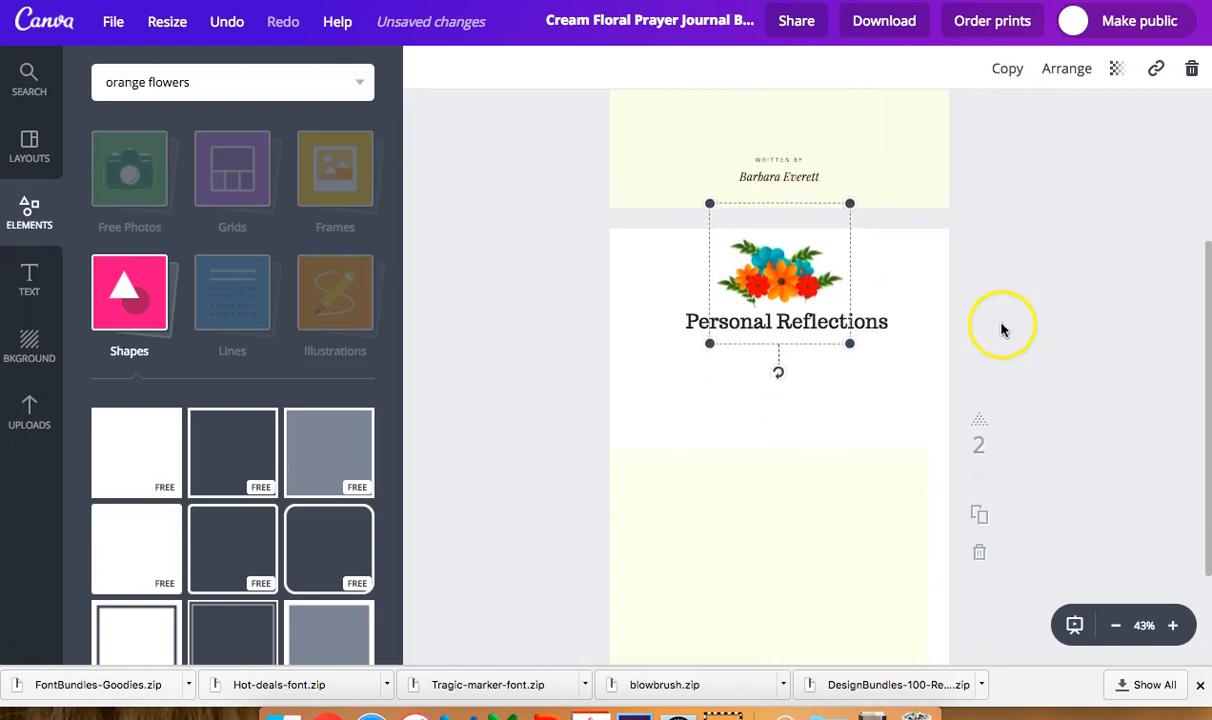
mouse_move(847, 322)
left_mouse_down()
mouse_move(836, 322)
mouse_move(852, 327)
mouse_move(851, 304)
left_mouse_up()
- Move the pale rectangle to the page top and stretch it to fill page 2
left_click(884, 322)
scroll(901, 456, "down", 2)
left_click_drag(901, 456, 903, 233)
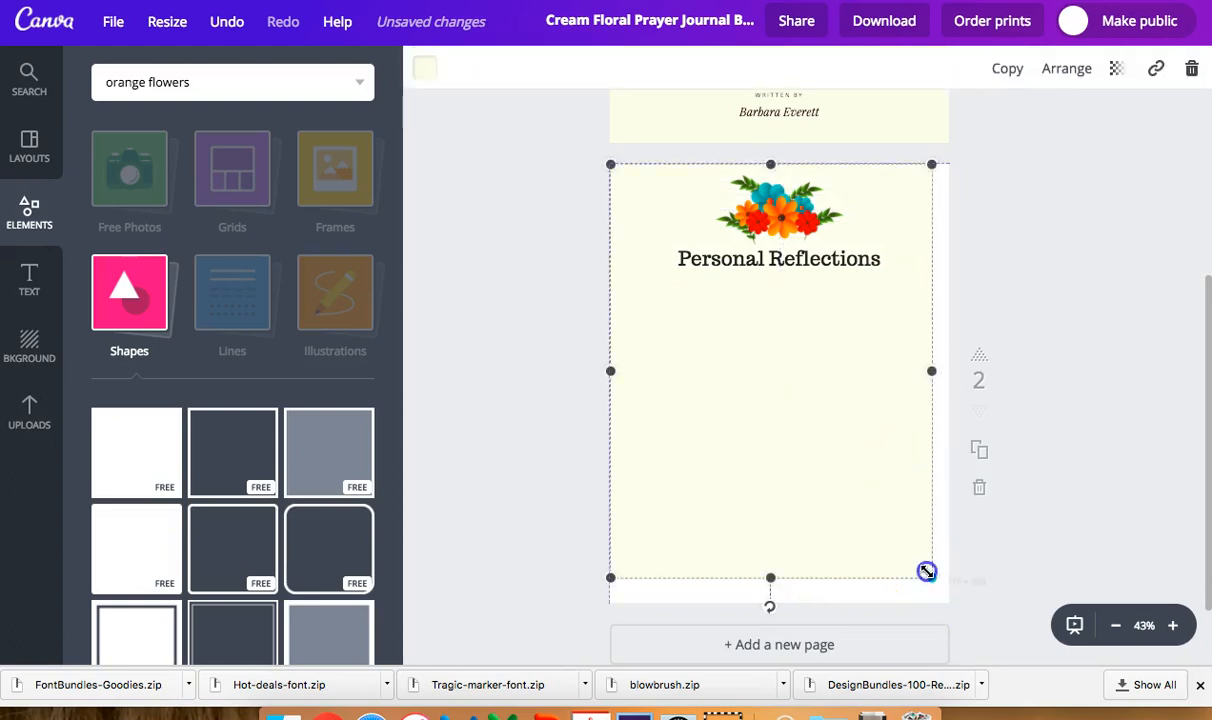
left_click_drag(926, 571, 944, 595)
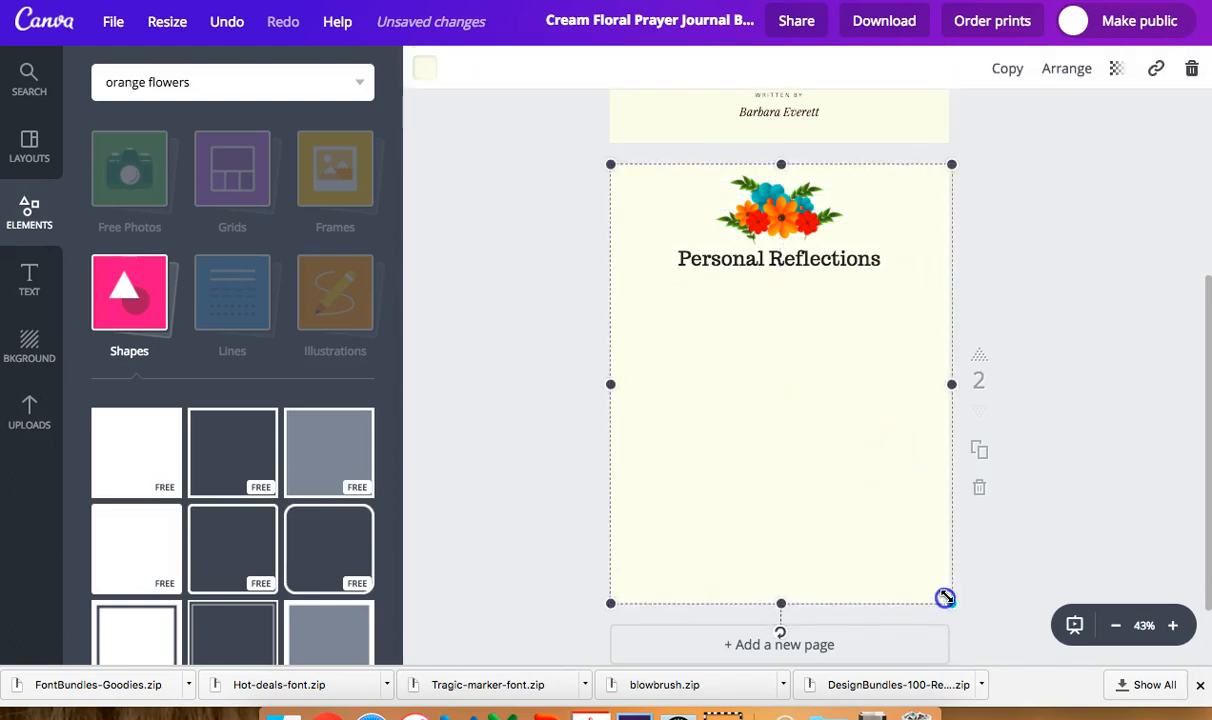
left_click(1076, 556)
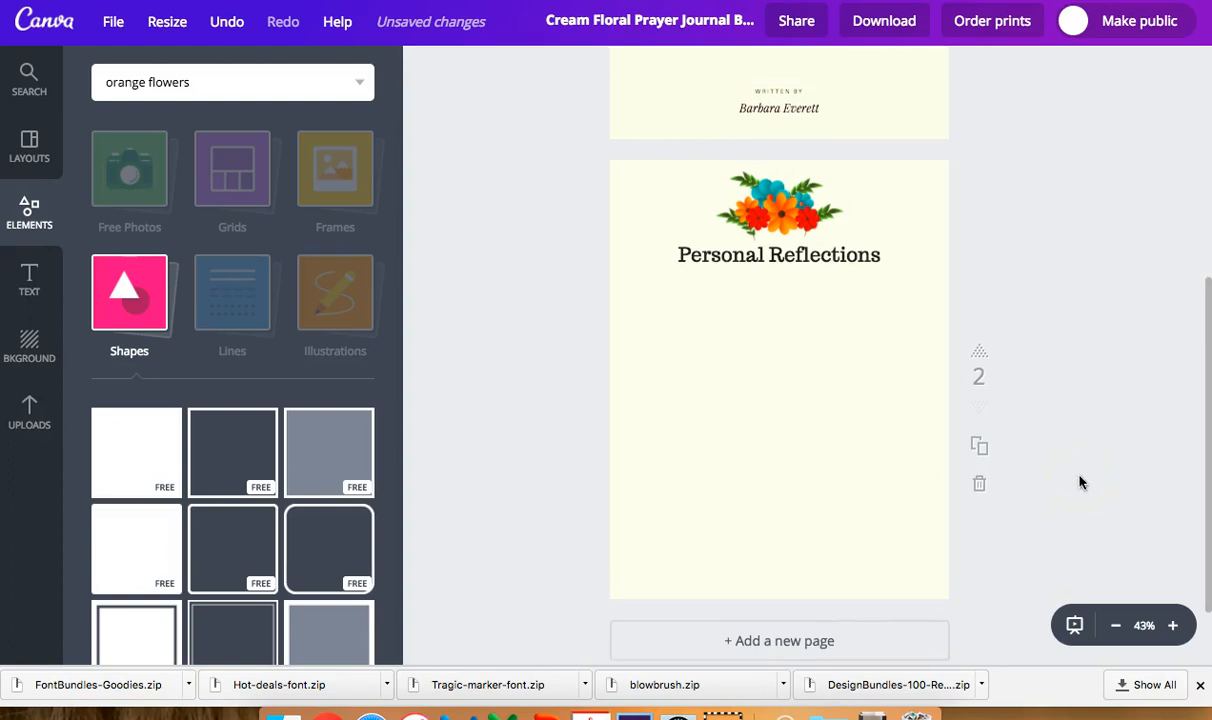
- Add a dark brown outlined square frame to page 2 and resize it over the page
left_click_drag(226, 453, 817, 408)
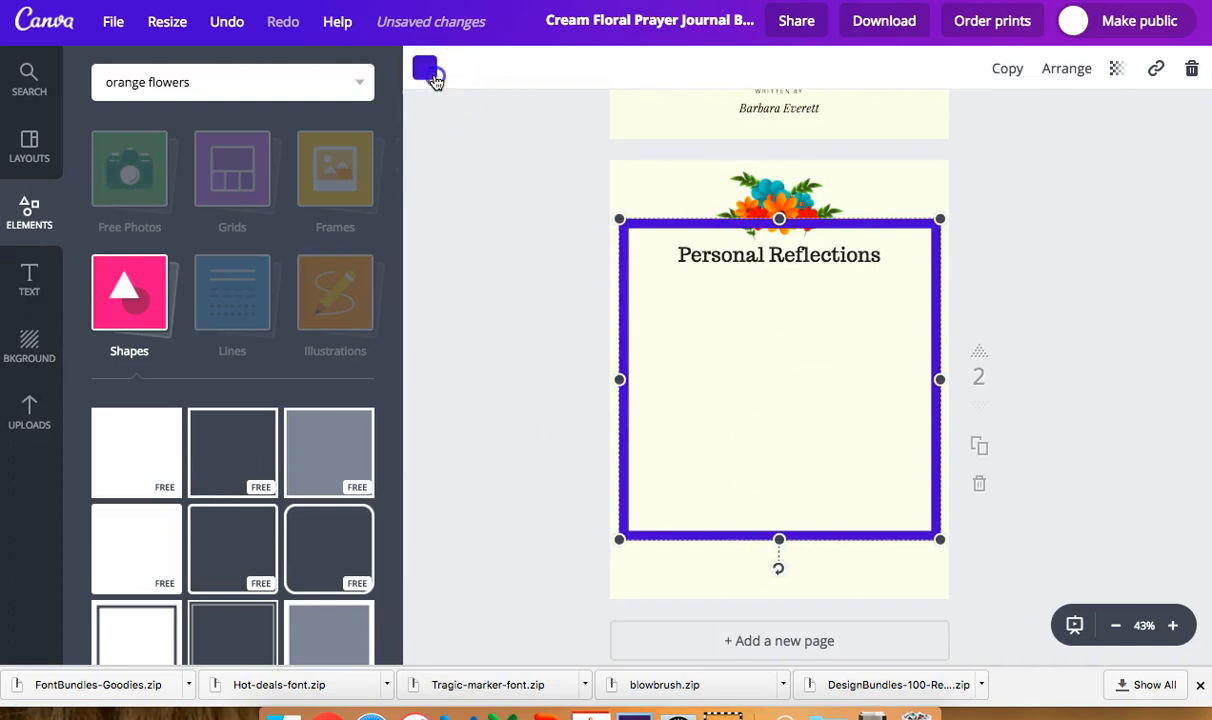
left_click(428, 70)
left_click(476, 155)
left_click_drag(940, 539, 689, 288)
left_click_drag(676, 217, 934, 321)
left_click(691, 368)
left_click(674, 288)
left_click(668, 289)
left_click_drag(778, 347, 750, 588)
- Shrink the flower cluster further and move the 'Personal Reflections' heading up
left_click(799, 200)
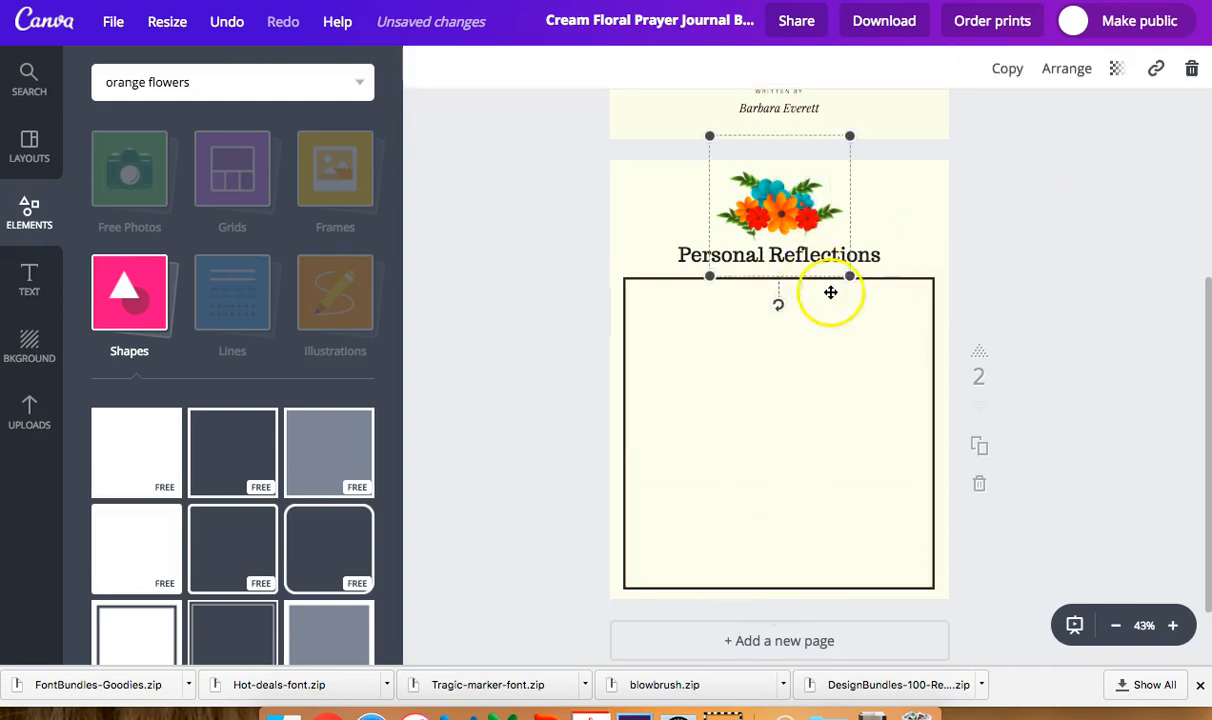
left_click_drag(849, 277, 782, 191)
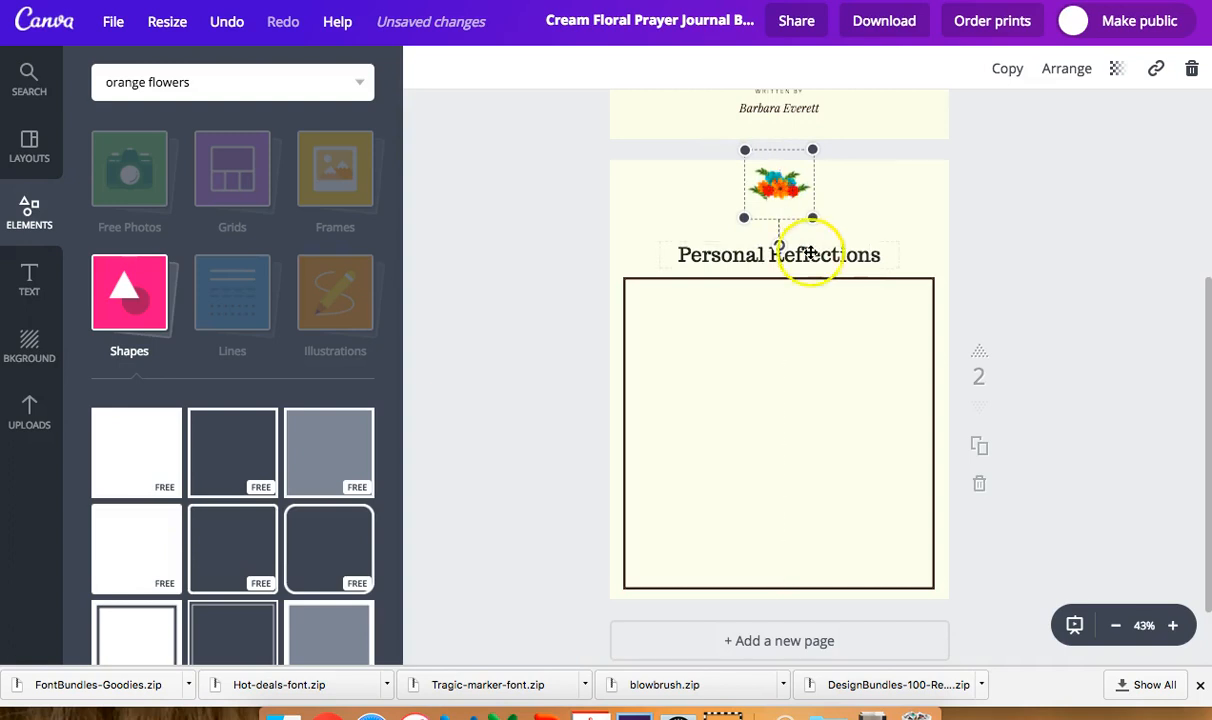
left_click(826, 270)
left_click(832, 253)
left_click_drag(832, 254, 835, 217)
- Adjust the frame's top edge to enclose the heading, keeping the flowers centred above
left_click(814, 277)
left_click_drag(779, 276, 794, 193)
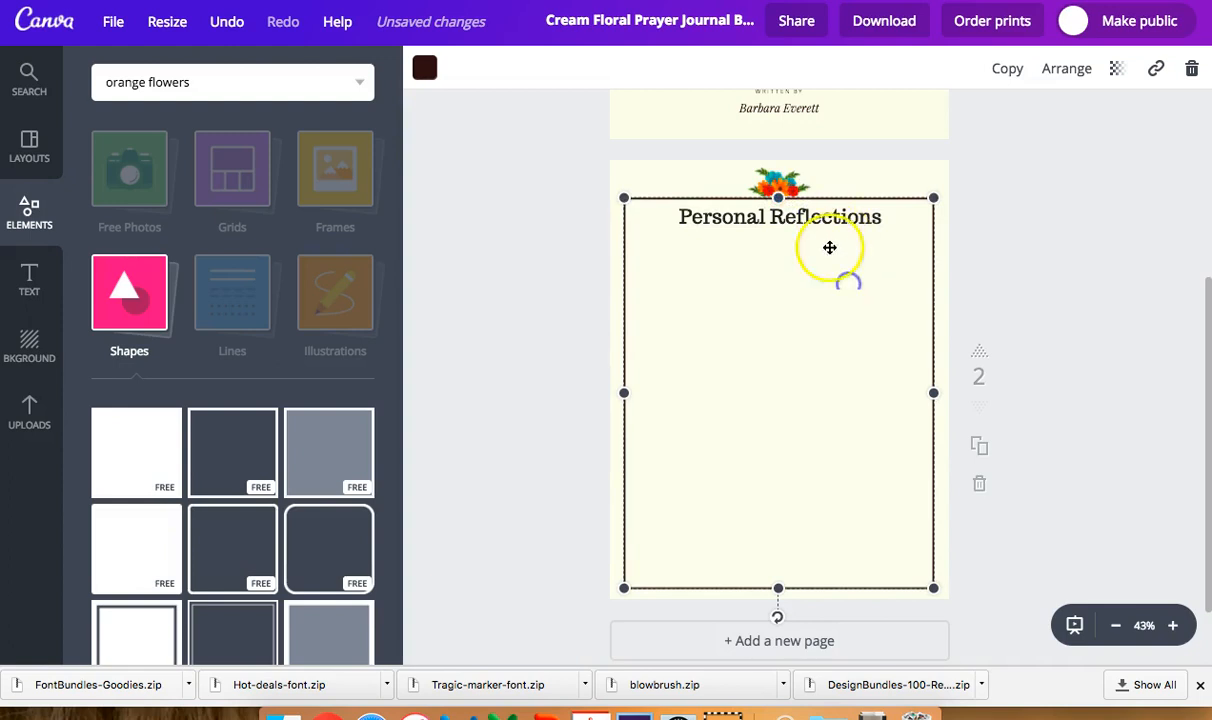
left_click_drag(780, 194, 787, 258)
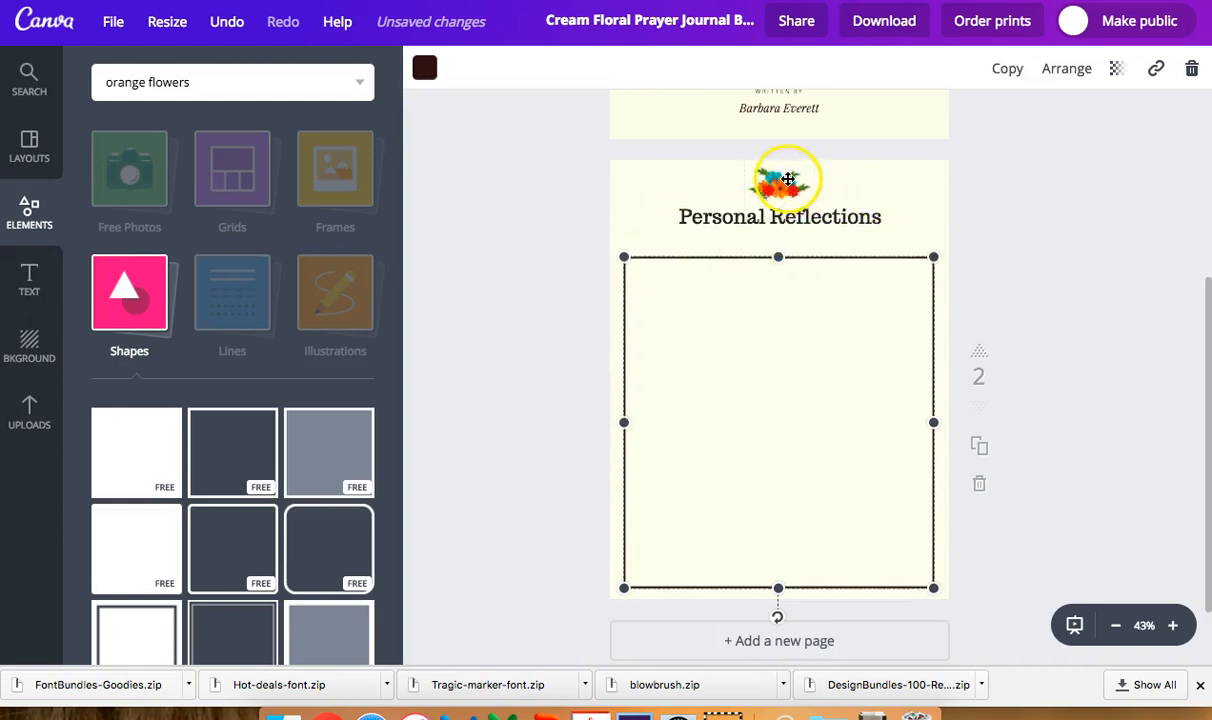
left_click(788, 177)
left_click_drag(788, 176, 788, 174)
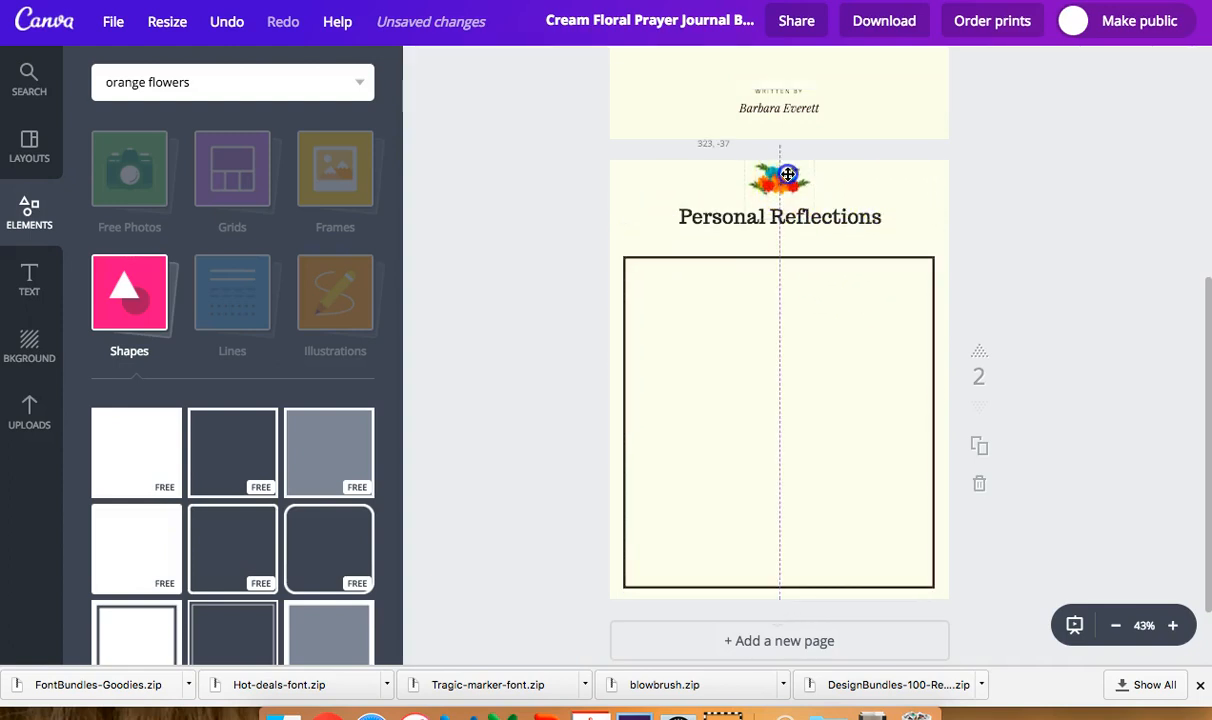
left_click(787, 259)
left_click_drag(784, 256, 792, 198)
left_click(1069, 222)
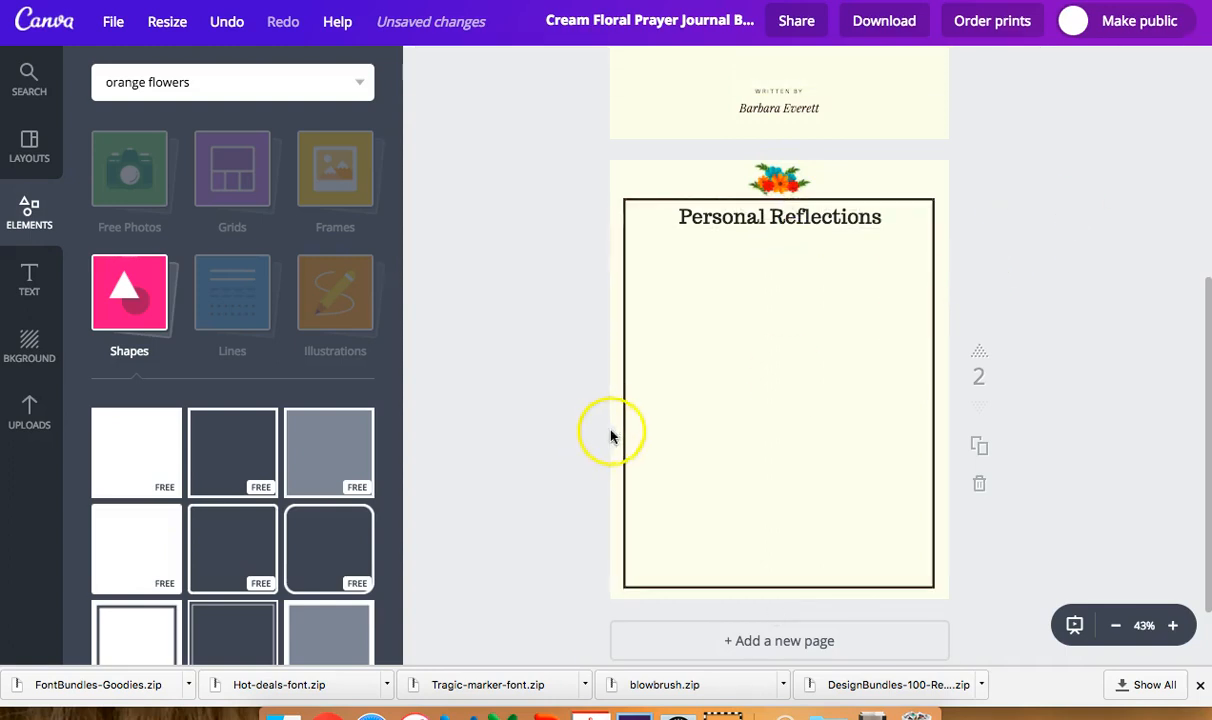
- Duplicate page 2, remove an extra page 3, and duplicate page 2 again
left_click(983, 452)
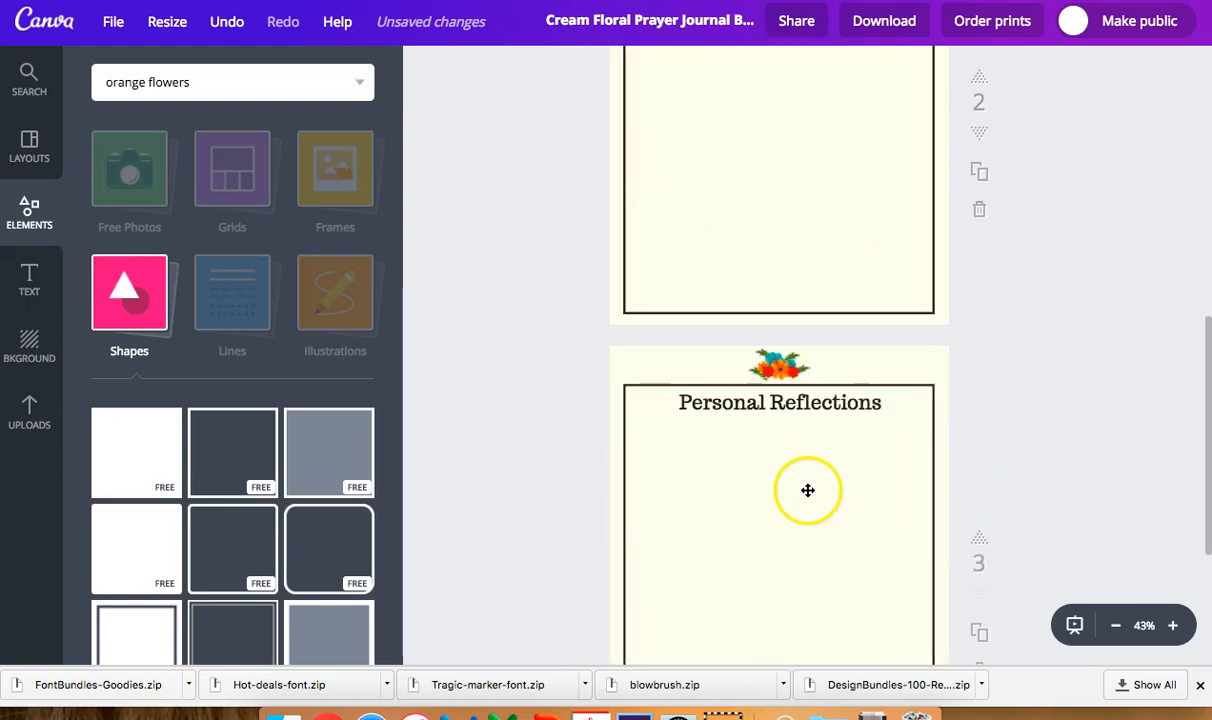
scroll(1020, 505, "down", 3)
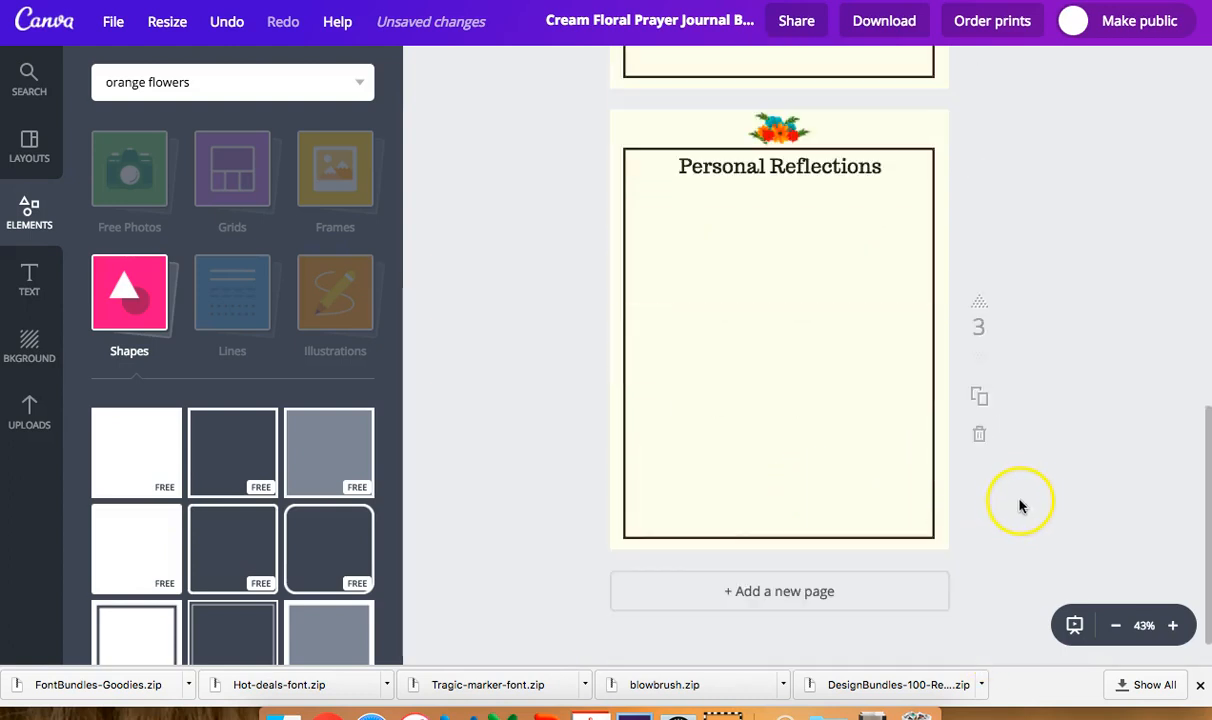
left_click(978, 437)
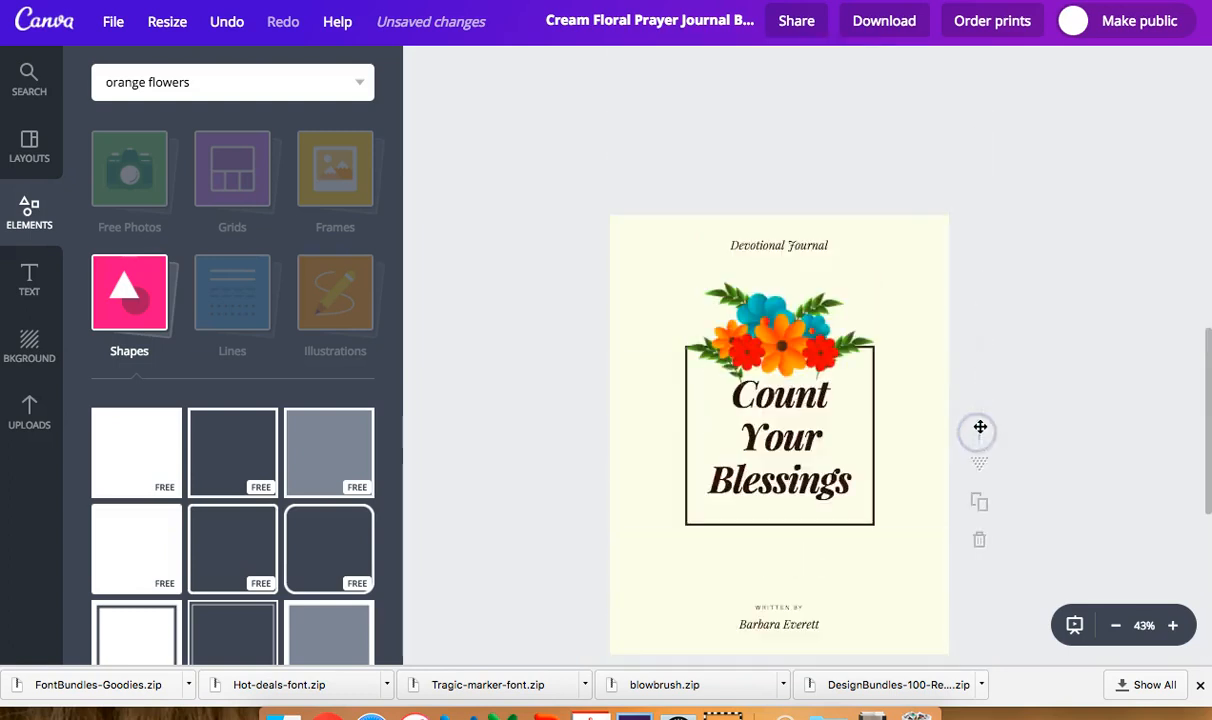
scroll(1000, 400, "down", 5)
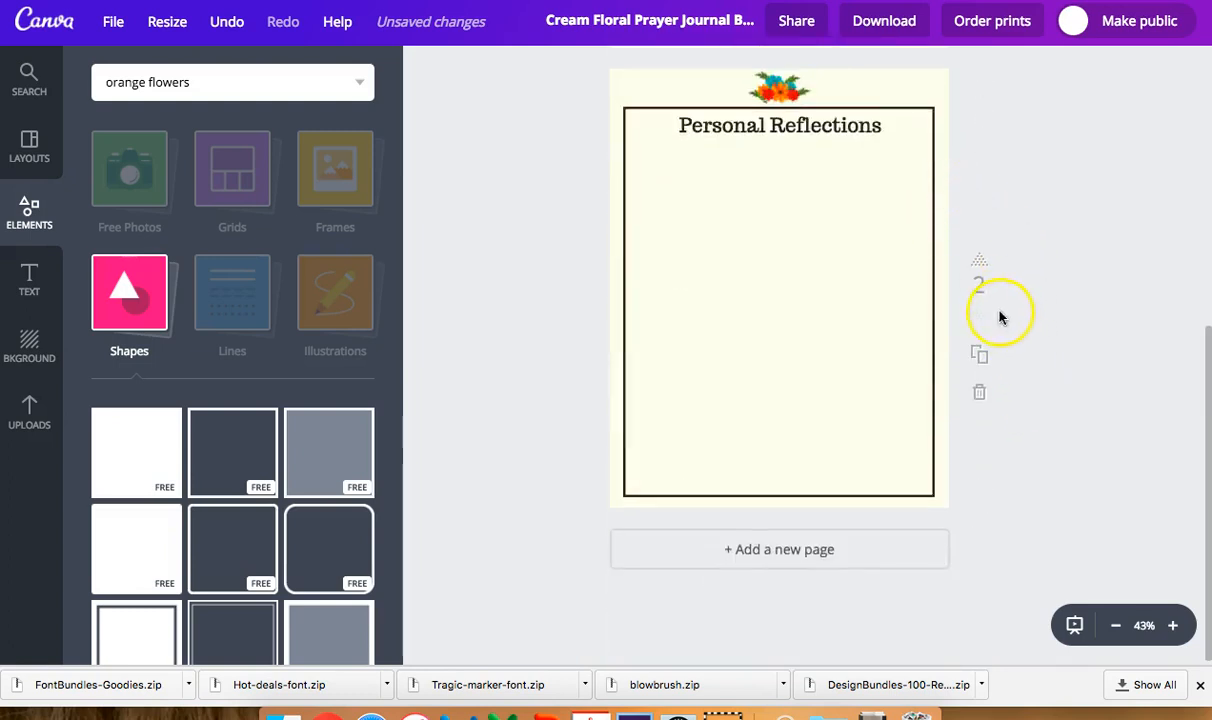
left_click(981, 355)
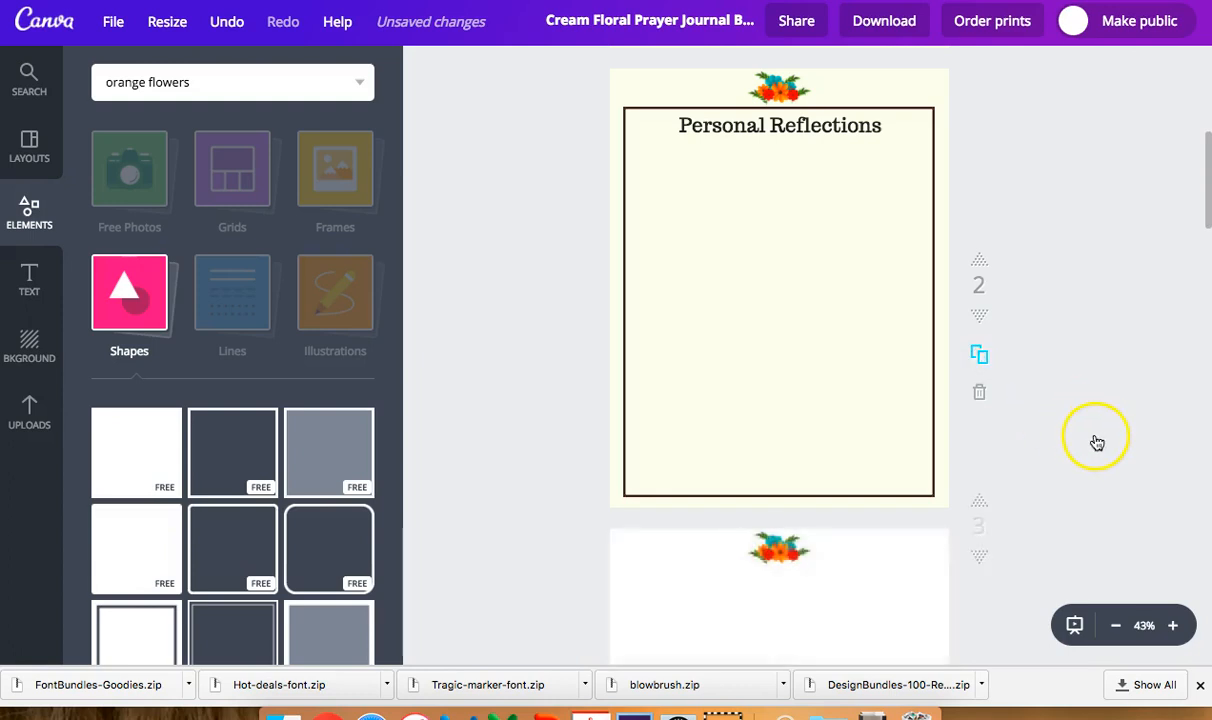
- Keep duplicating the last page until the journal reaches the 30-page maximum
scroll(1093, 433, "down", 5)
scroll(1093, 433, "down", 10)
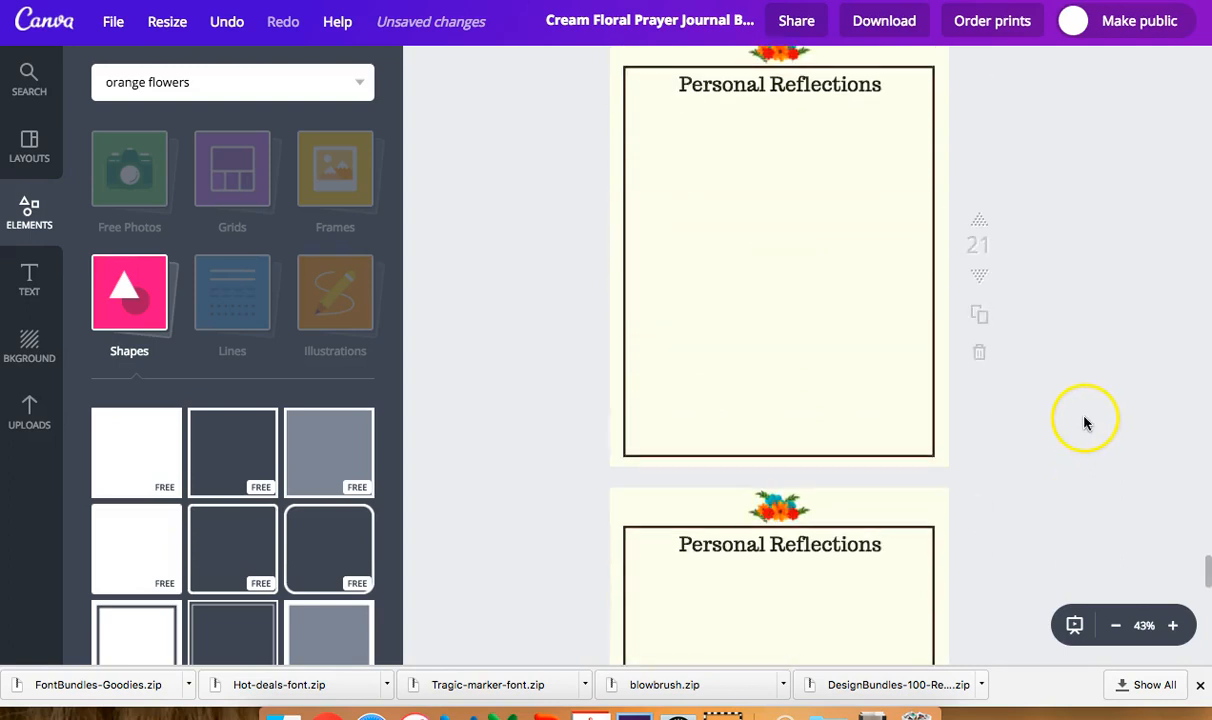
scroll(1087, 423, "down", 5)
left_click(983, 358)
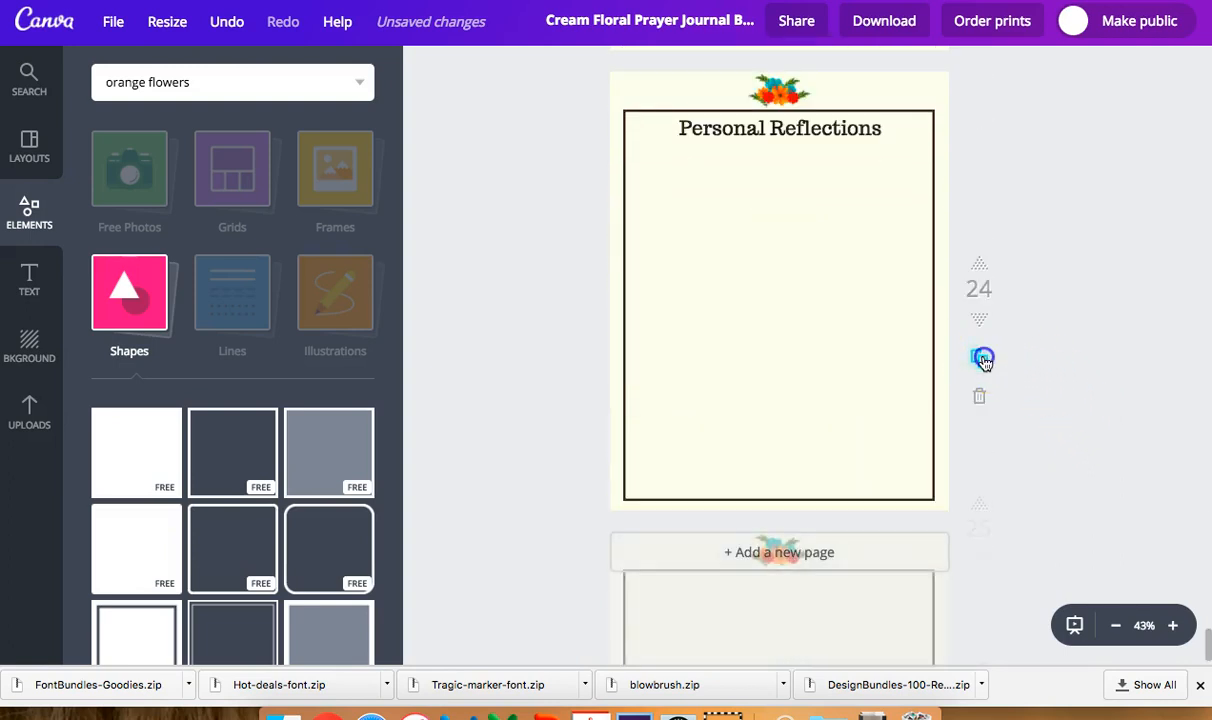
left_click(1047, 358)
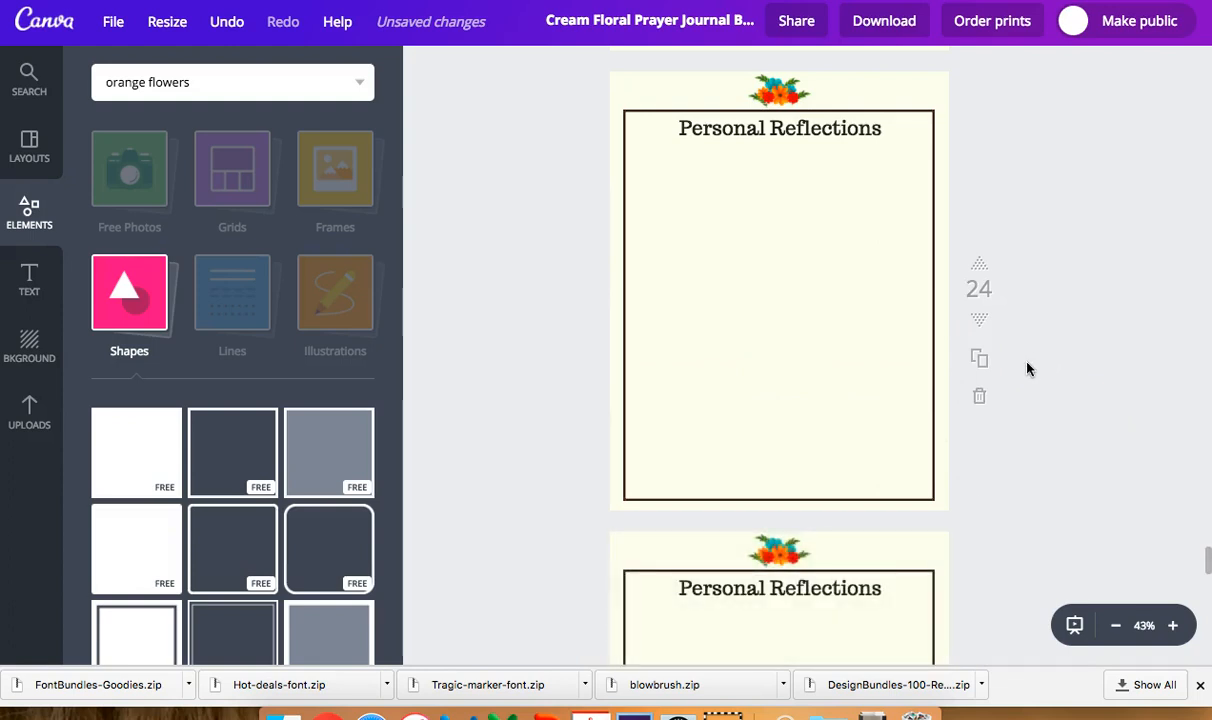
scroll(1022, 371, "down", 10)
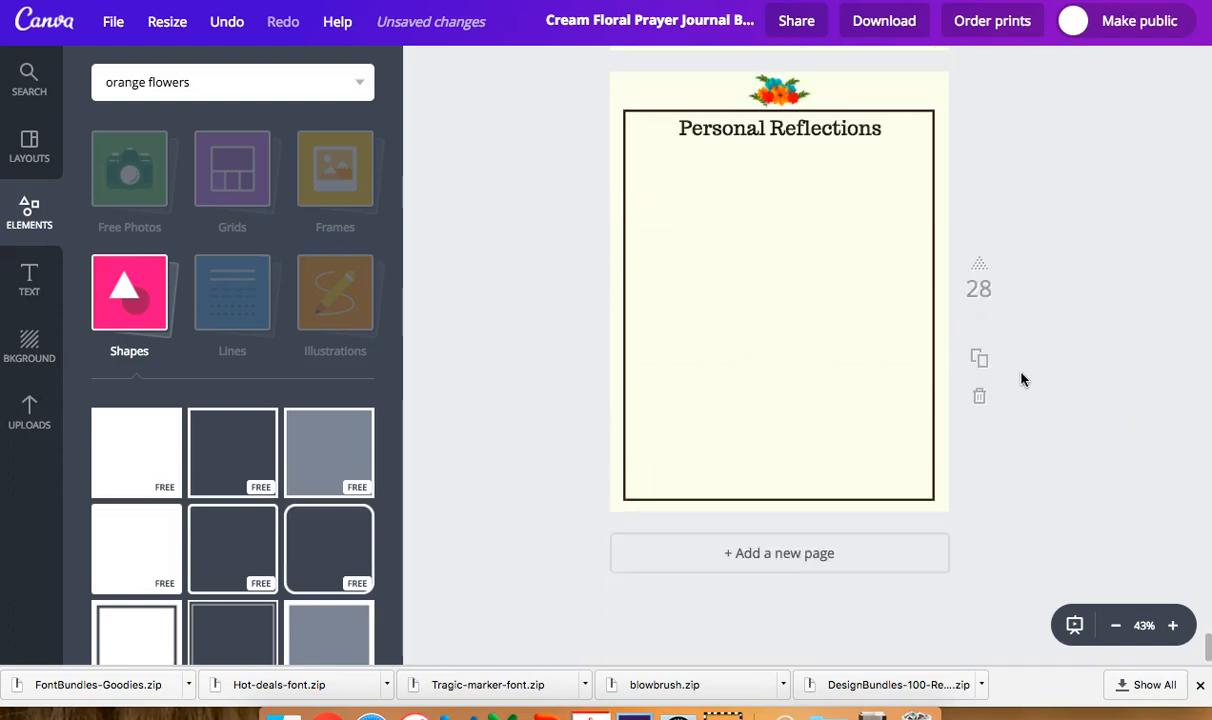
left_click(983, 360)
left_click(1055, 371)
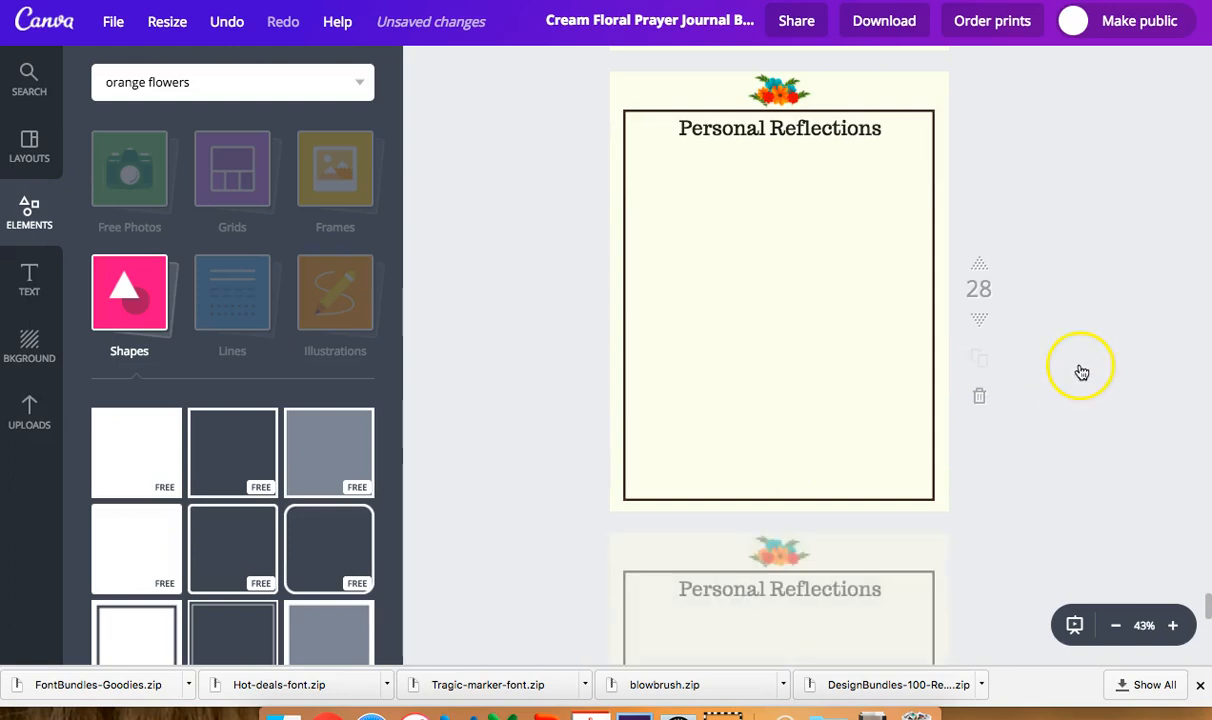
scroll(1066, 387, "down", 10)
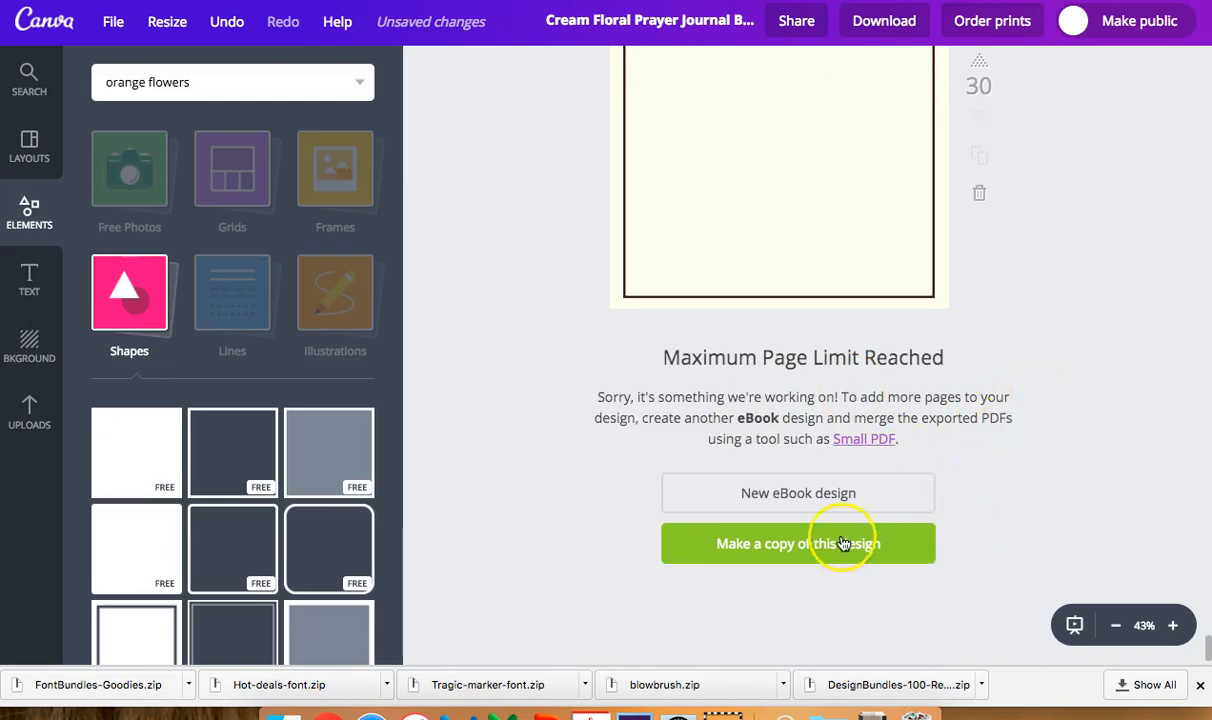
- Make a copy of the journal design and delete its 'Count Your Blessings' cover page
left_click(798, 542)
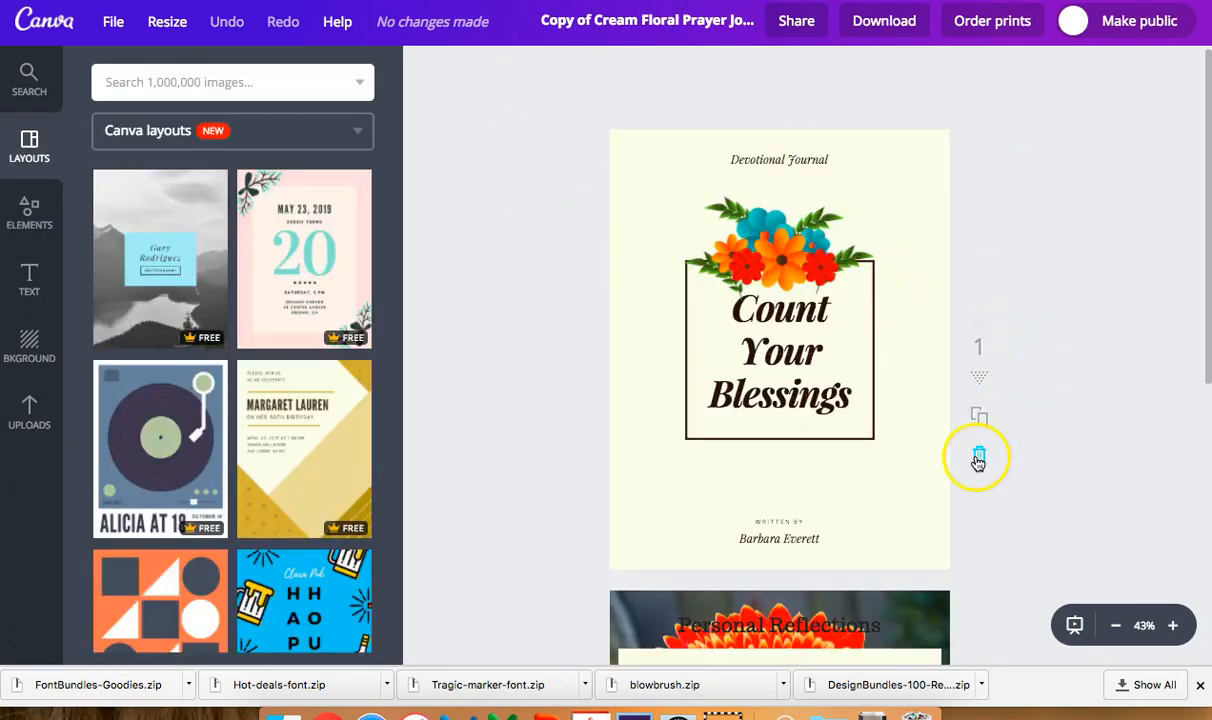
left_click(977, 459)
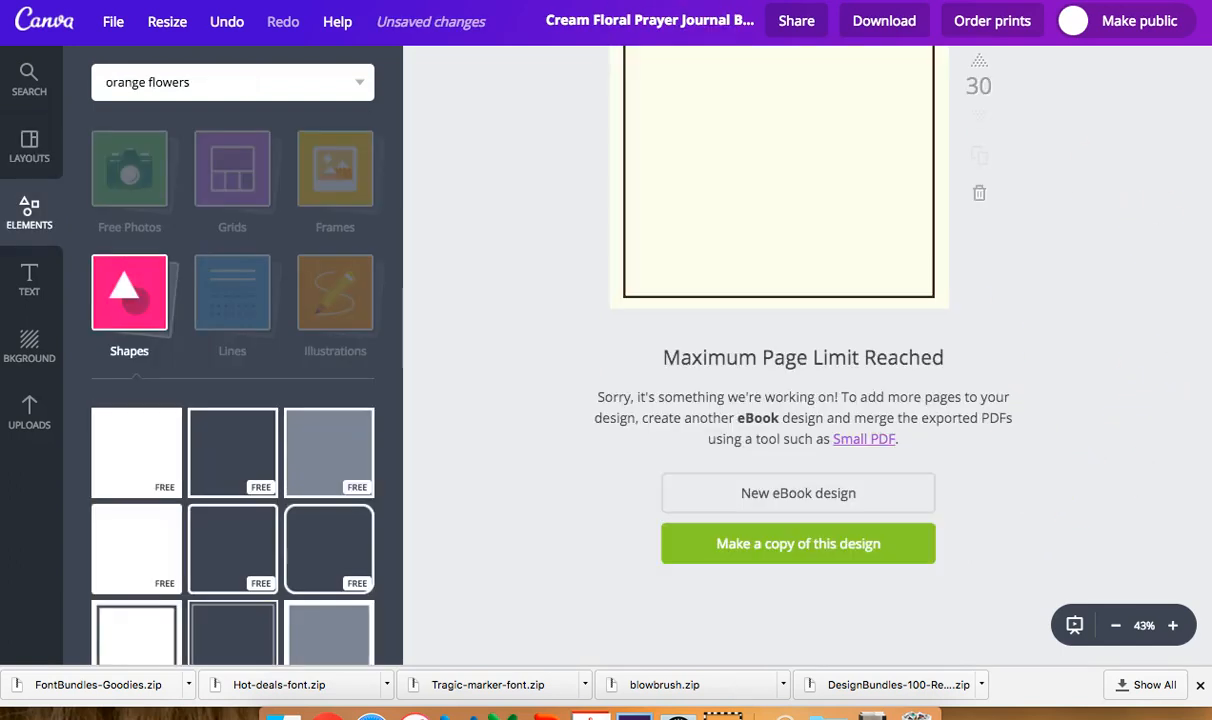
scroll(740, 104, "up", 15)
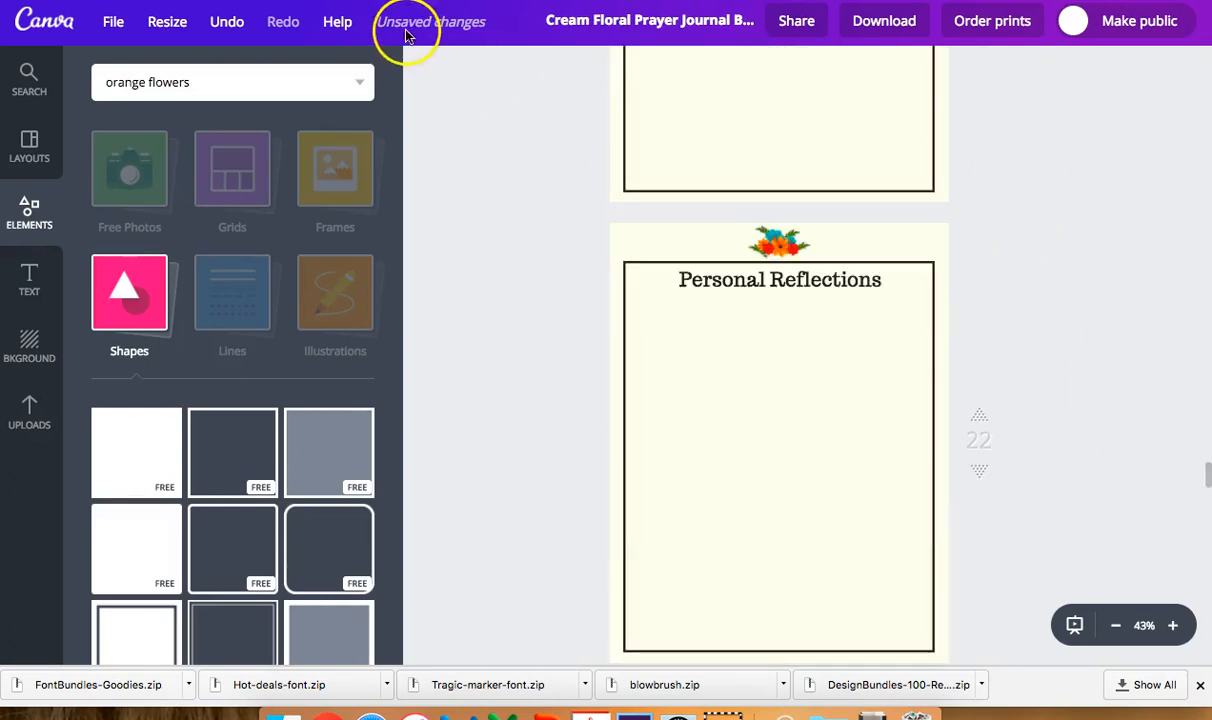
scroll(563, 257, "up", 20)
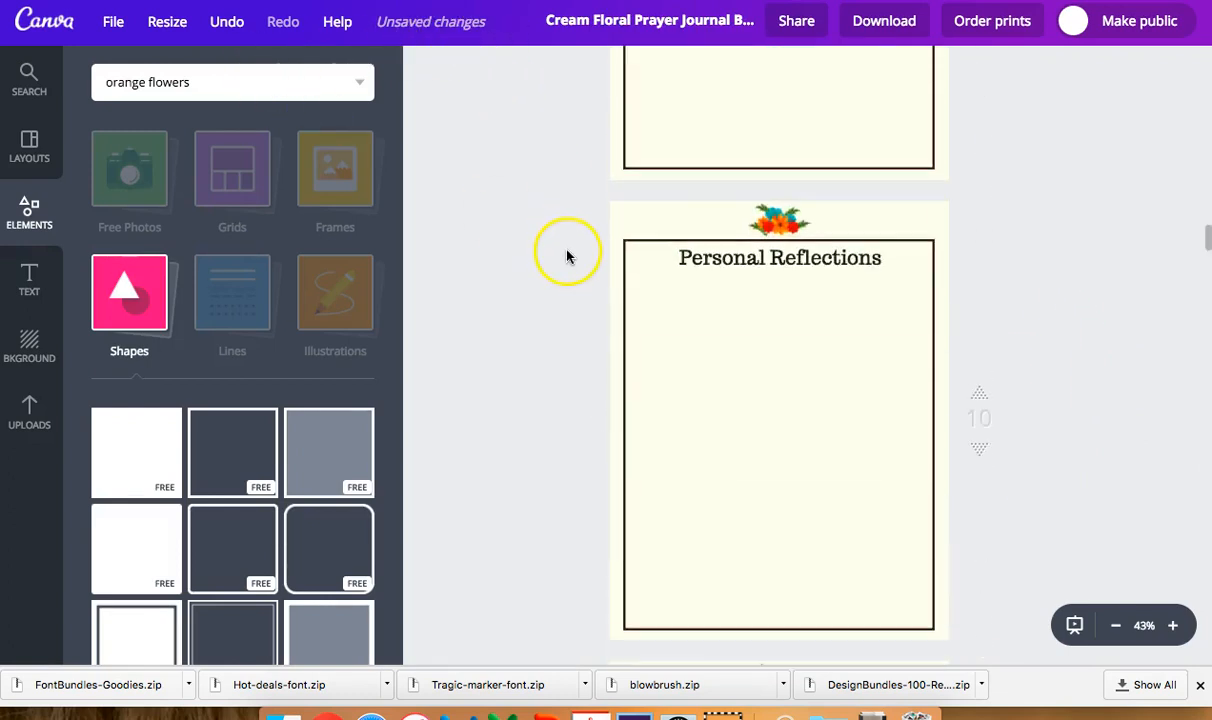
- Save the 30-page journal, then make a copy of the design from the page-limit notice
left_click(114, 22)
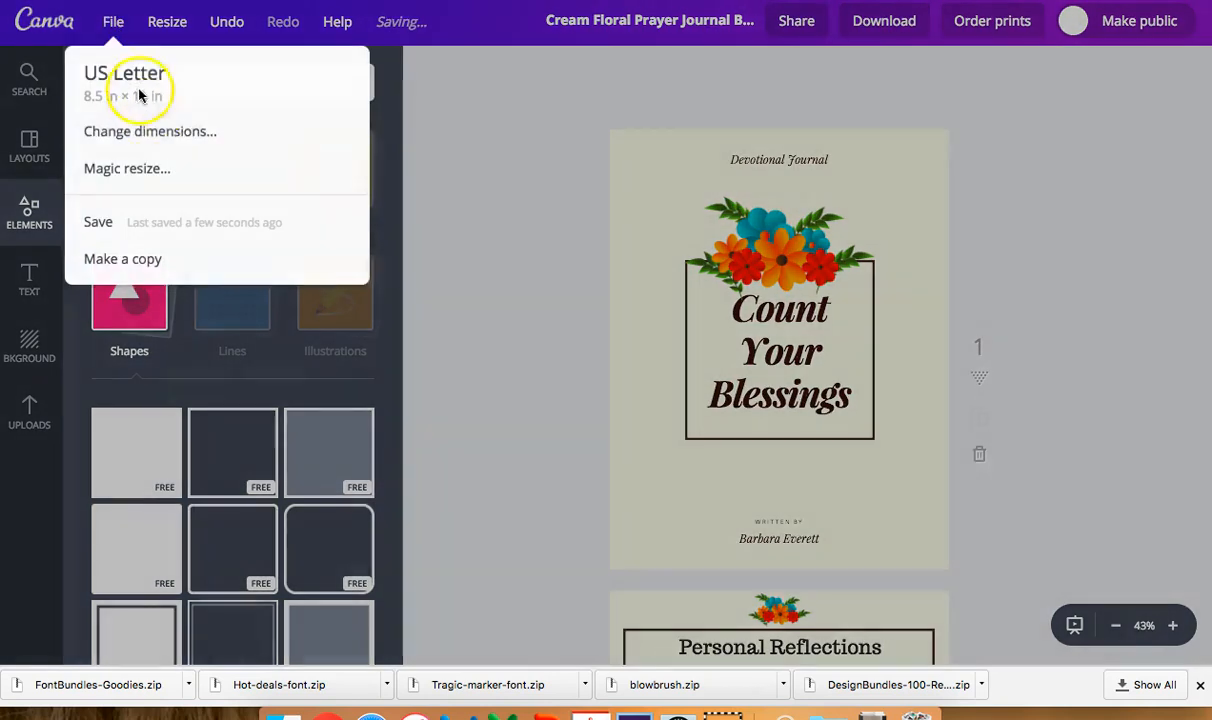
left_click(149, 222)
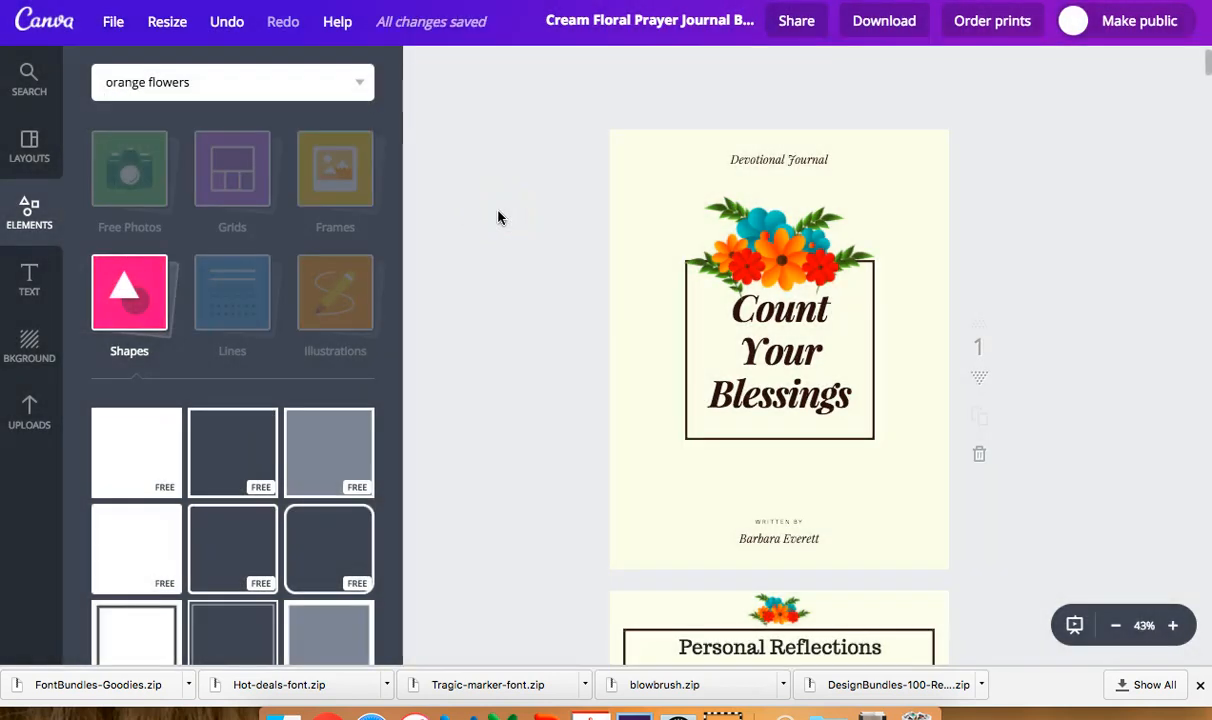
scroll(630, 279, "down", 20)
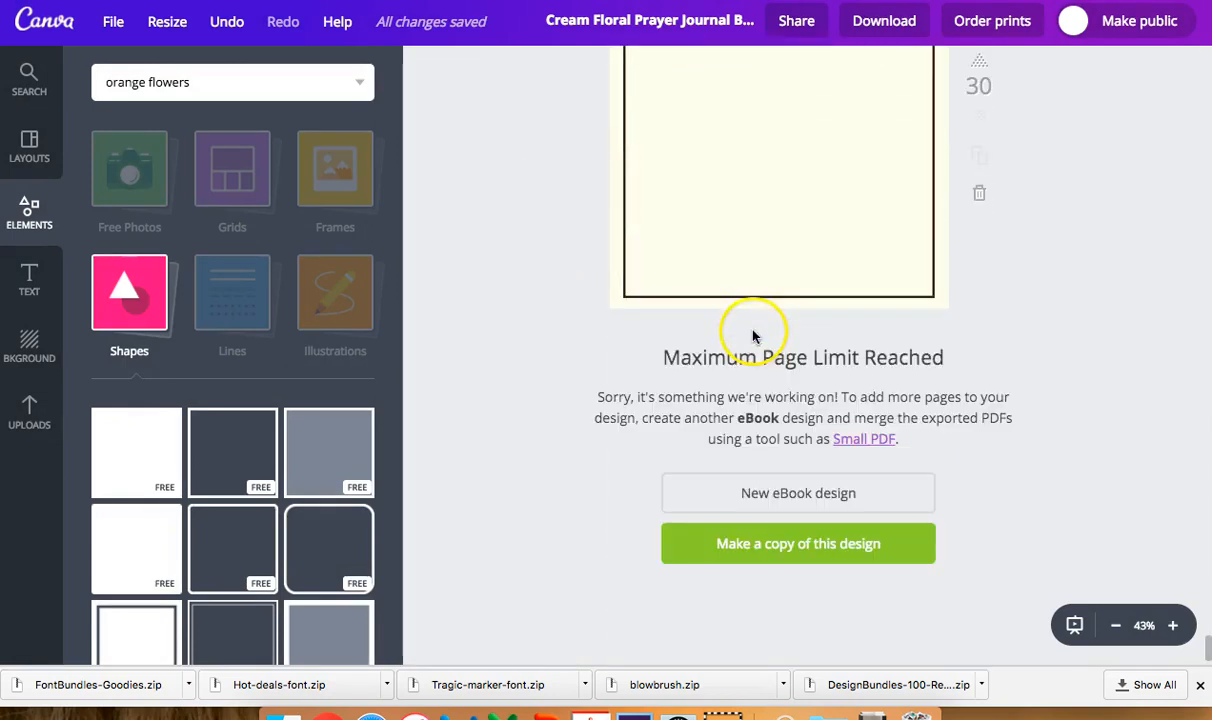
left_click(844, 541)
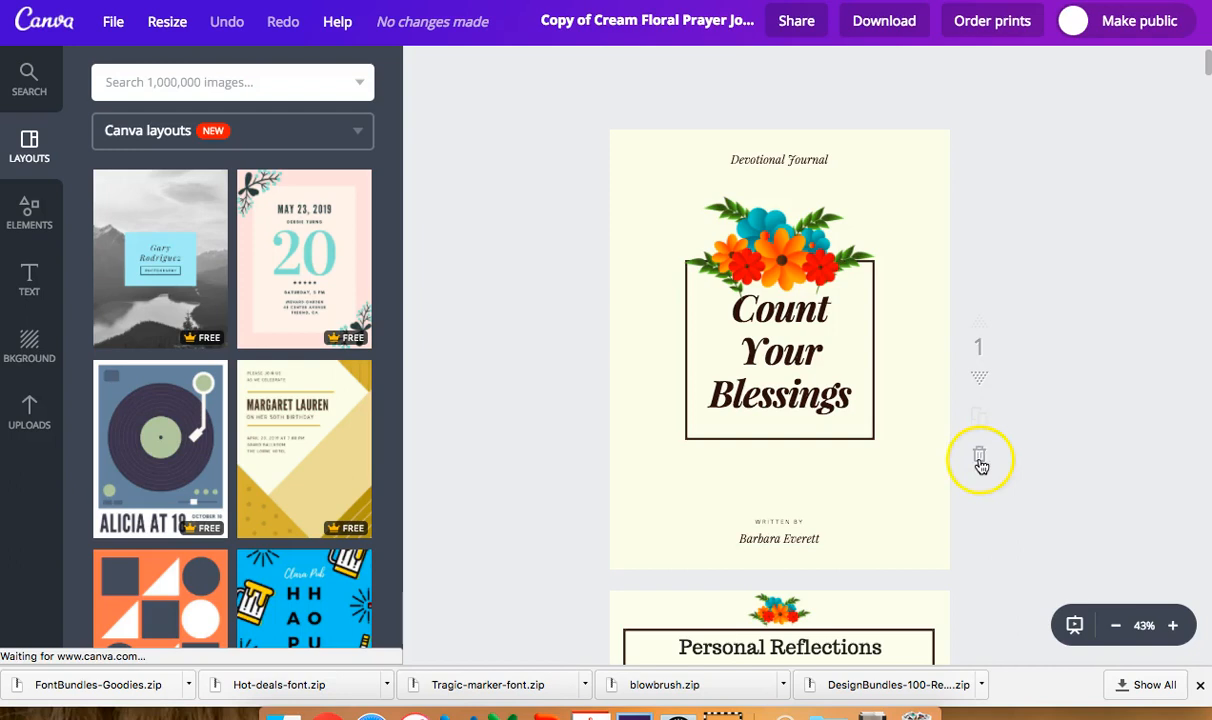
- Remove the cover from the copy, fill page 30 with a duplicate of page 29, and save
left_click(978, 458)
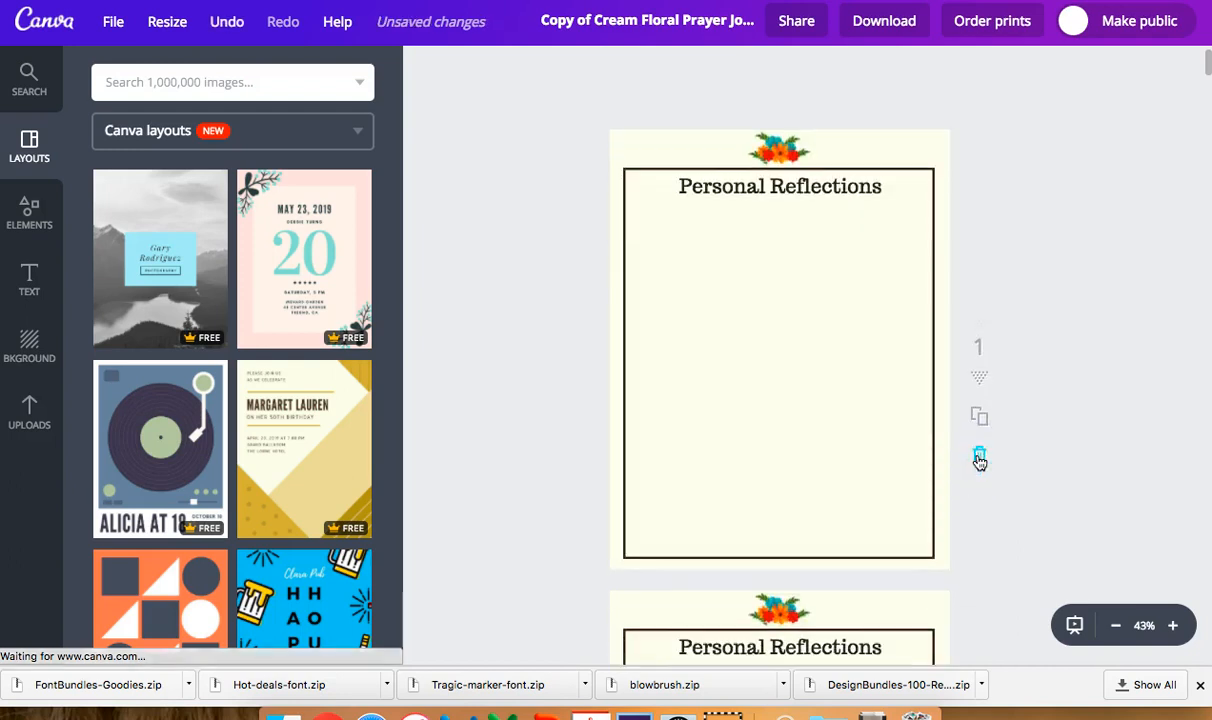
scroll(1063, 367, "down", 20)
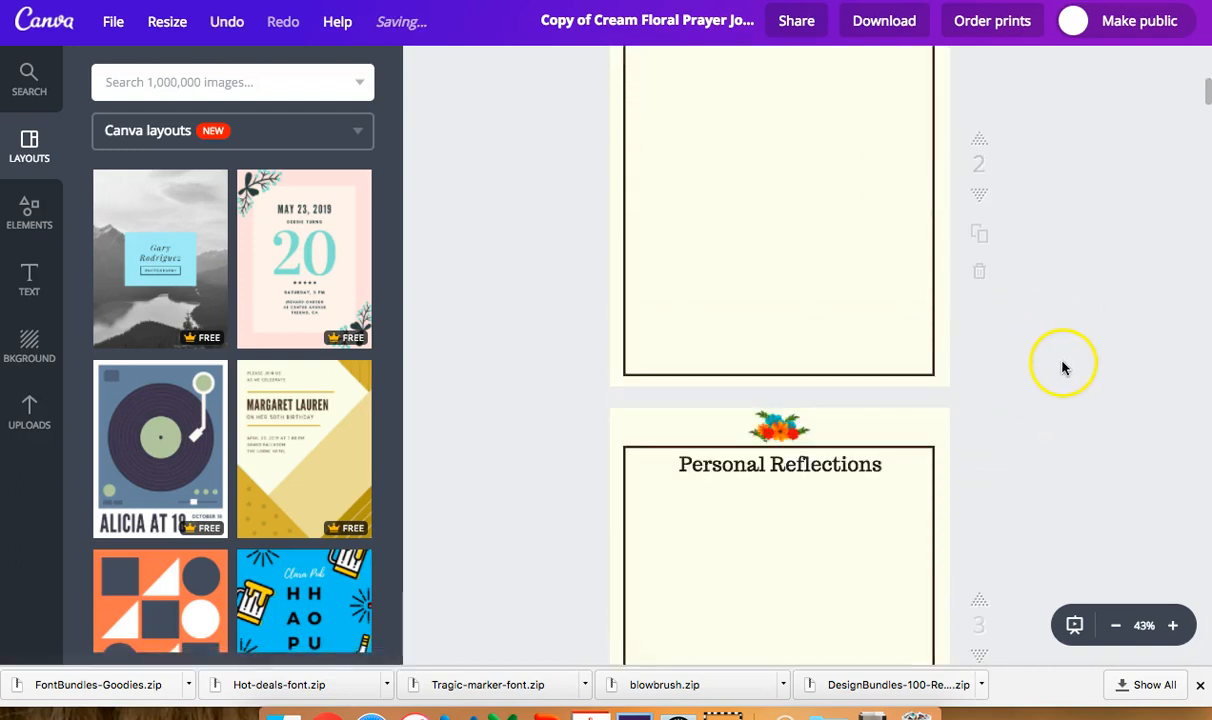
scroll(1062, 349, "down", 20)
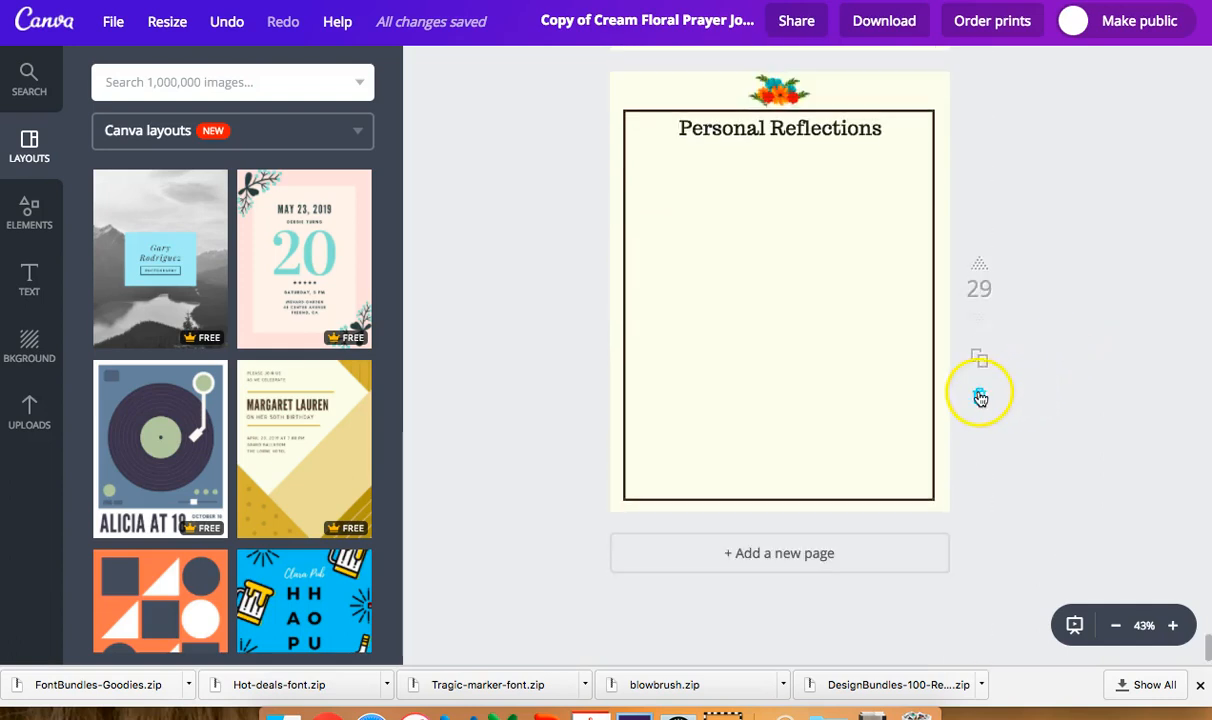
left_click(817, 554)
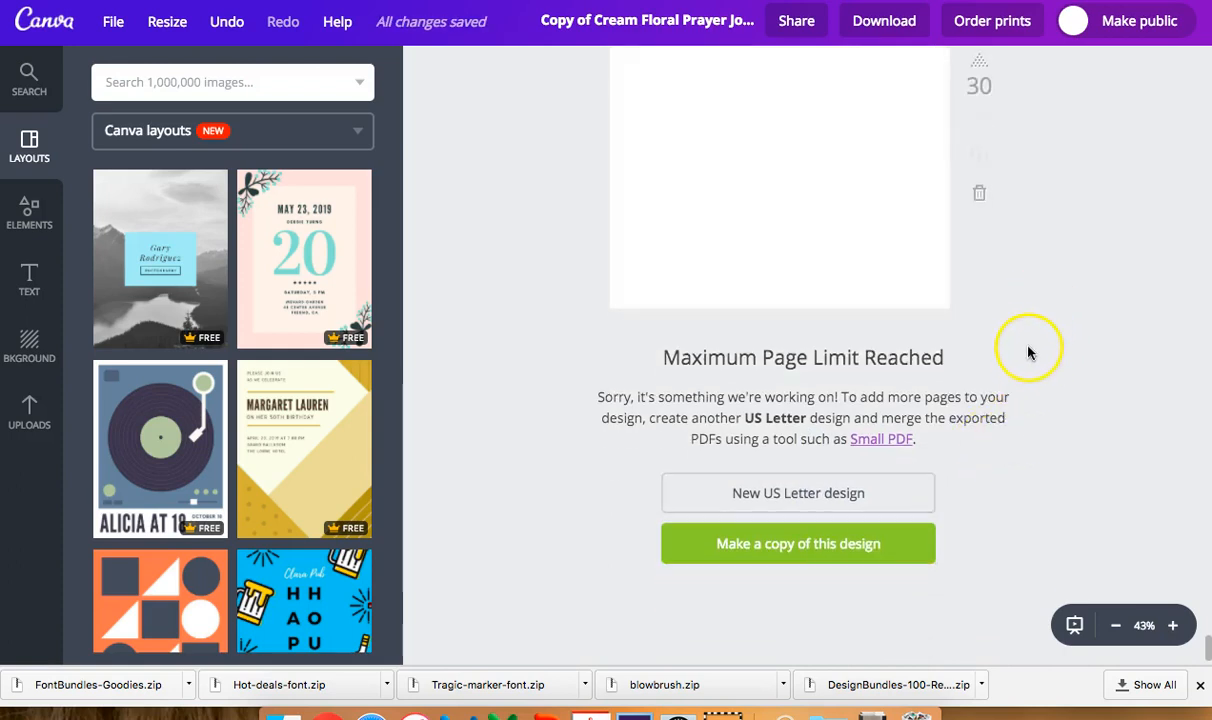
left_click(979, 320)
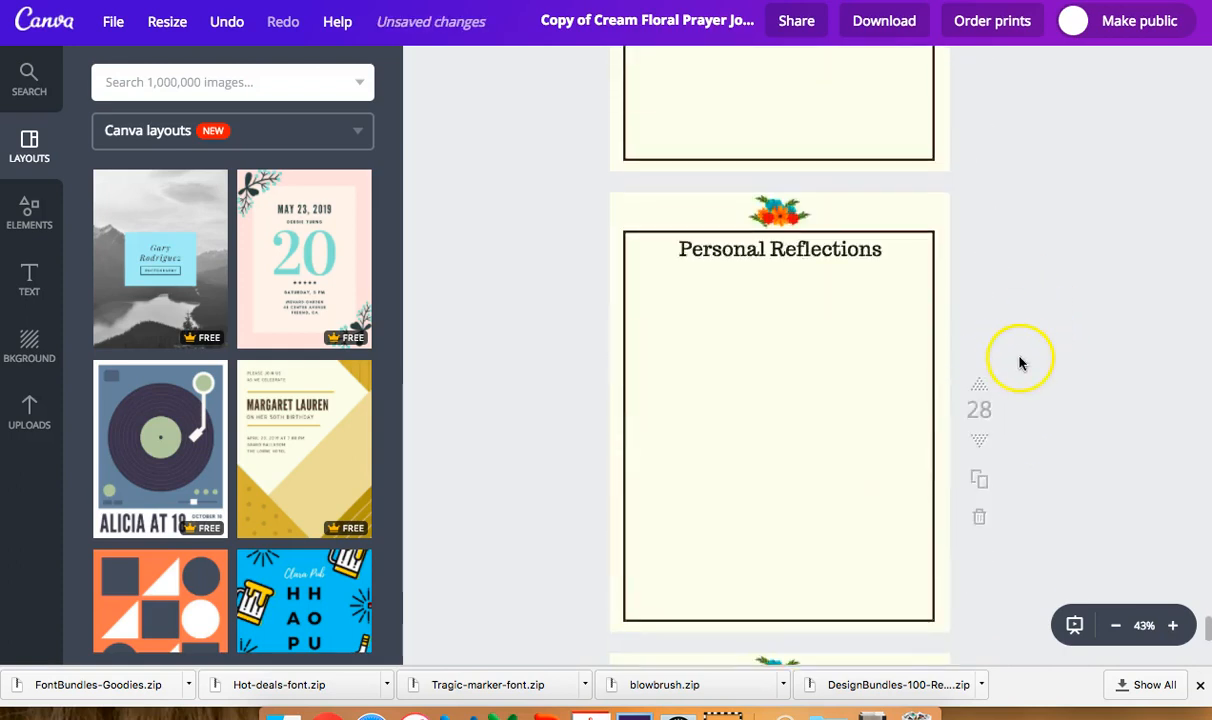
left_click(980, 357)
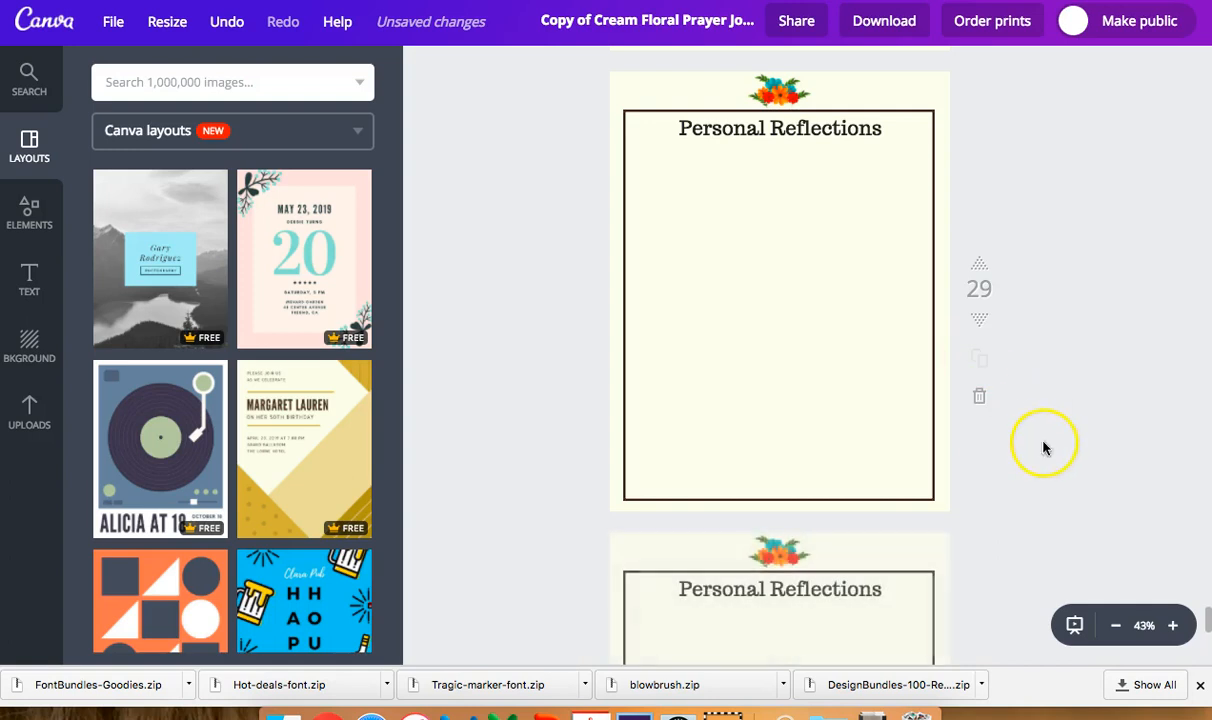
left_click(113, 21)
left_click(124, 220)
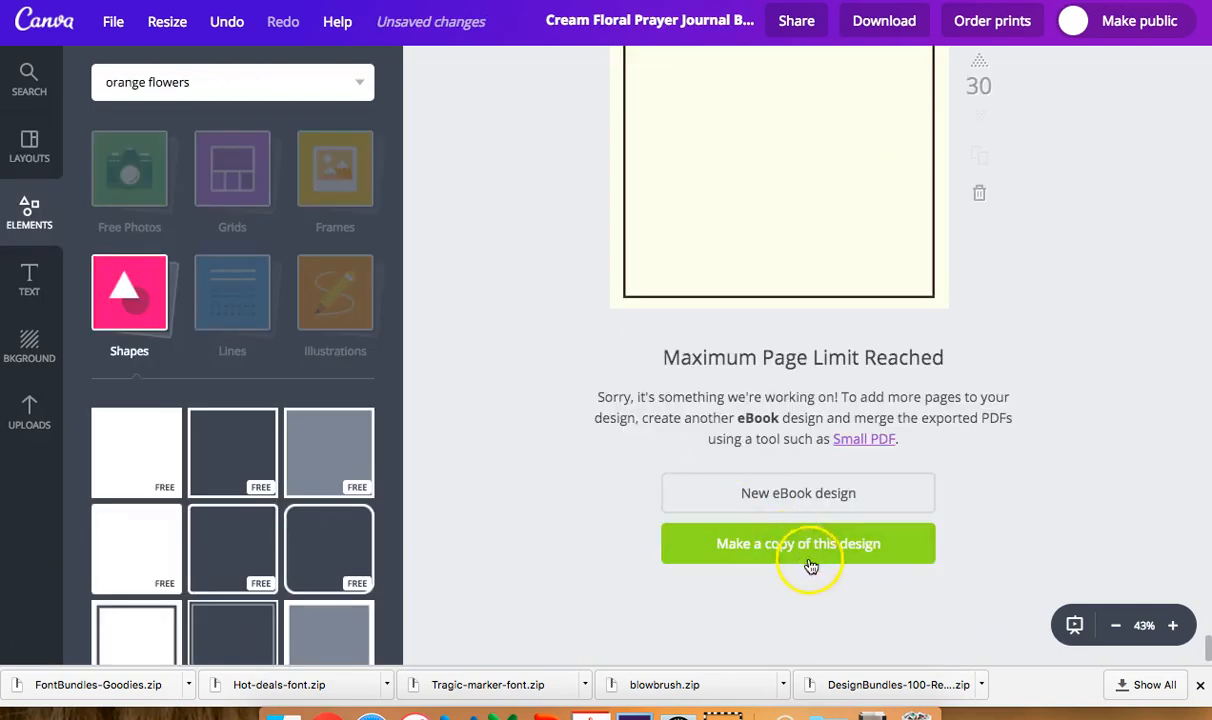
- Download all pages of the original journal as a PDF Print file
scroll(1090, 157, "up", 20)
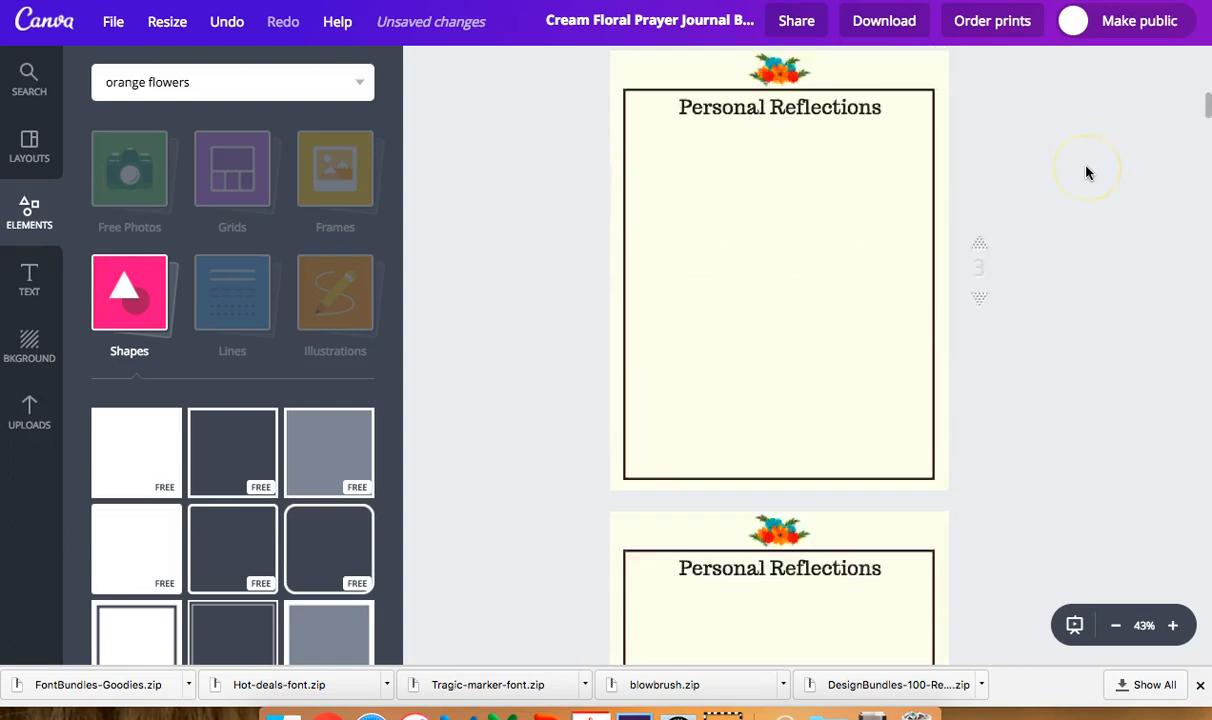
left_click(893, 24)
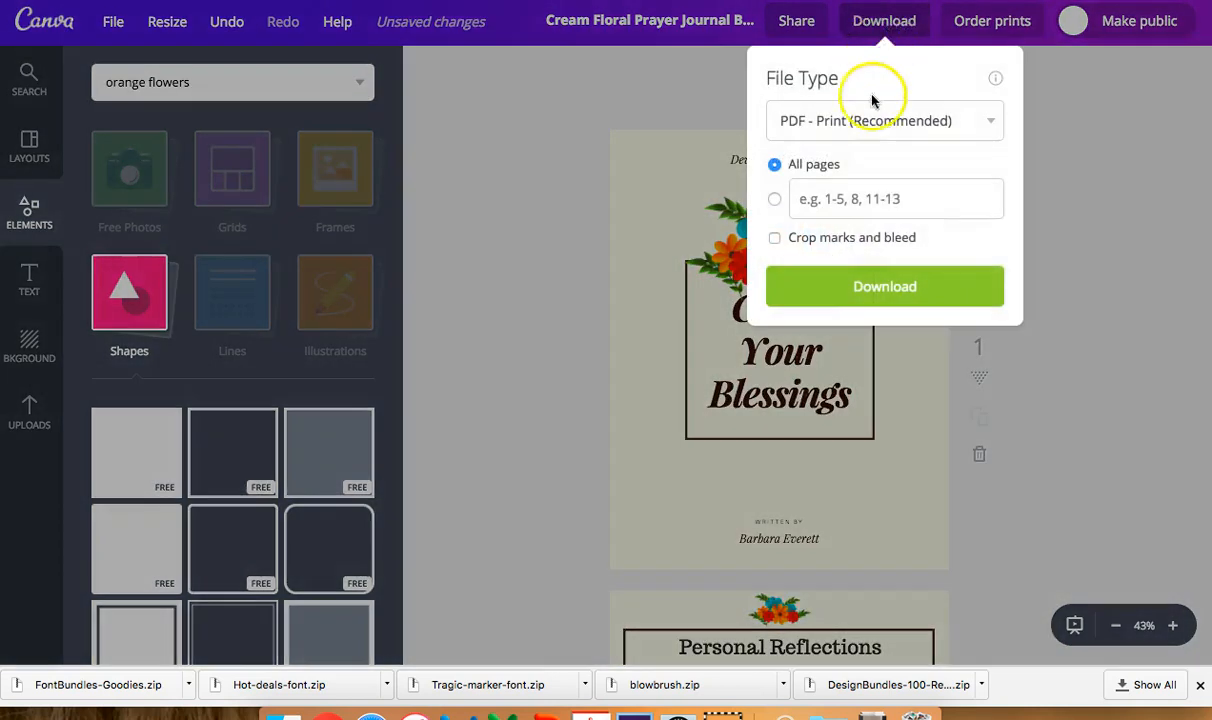
left_click(874, 287)
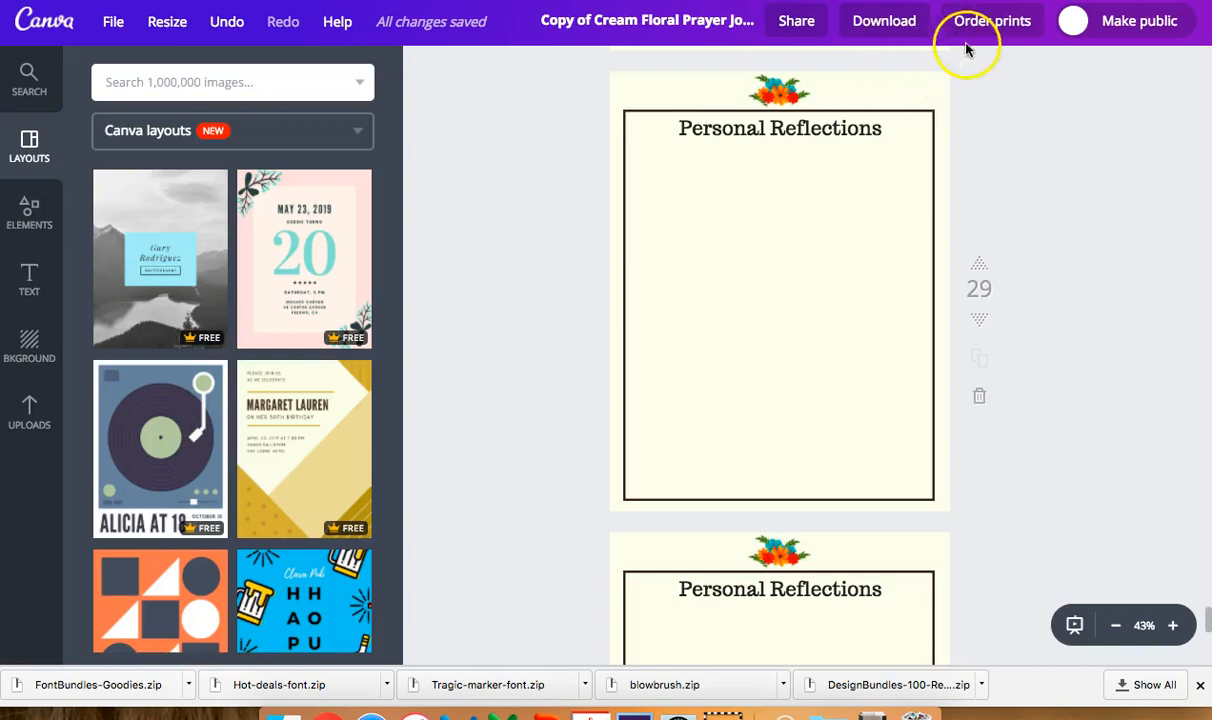
- Download all Personal Reflections pages of the copy as PDF Print, then return to the original's tab
left_click(887, 31)
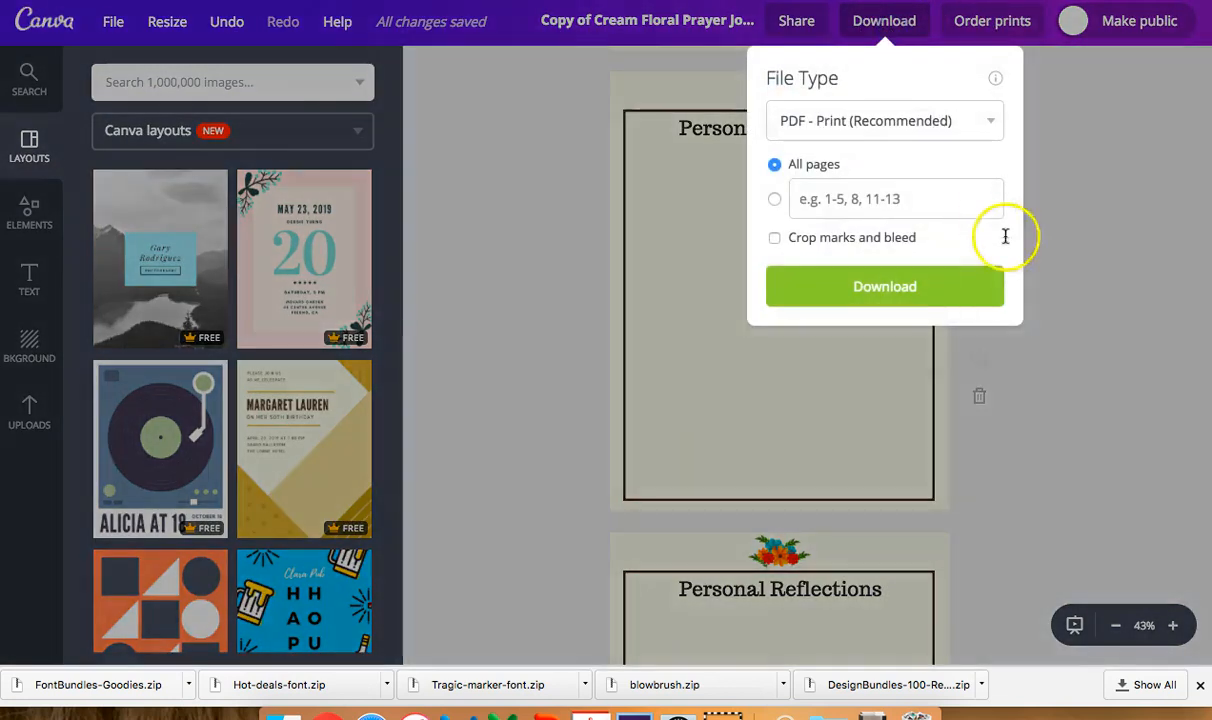
left_click(889, 309)
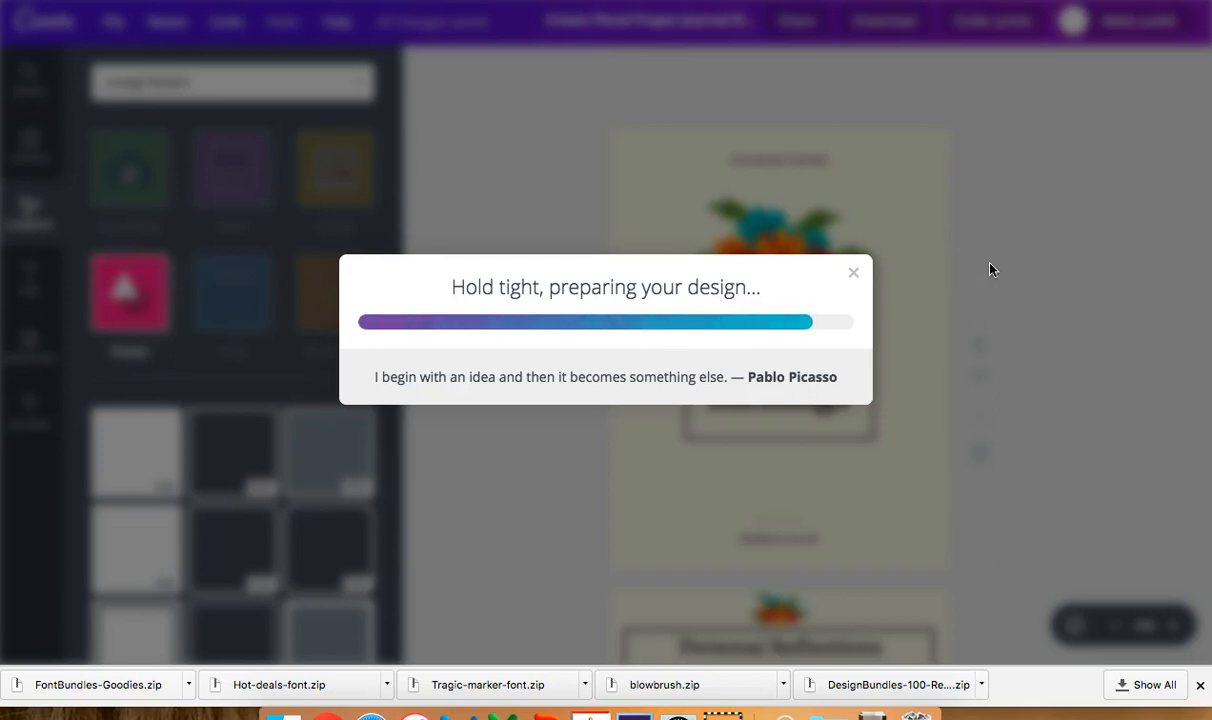
left_click(988, 274)
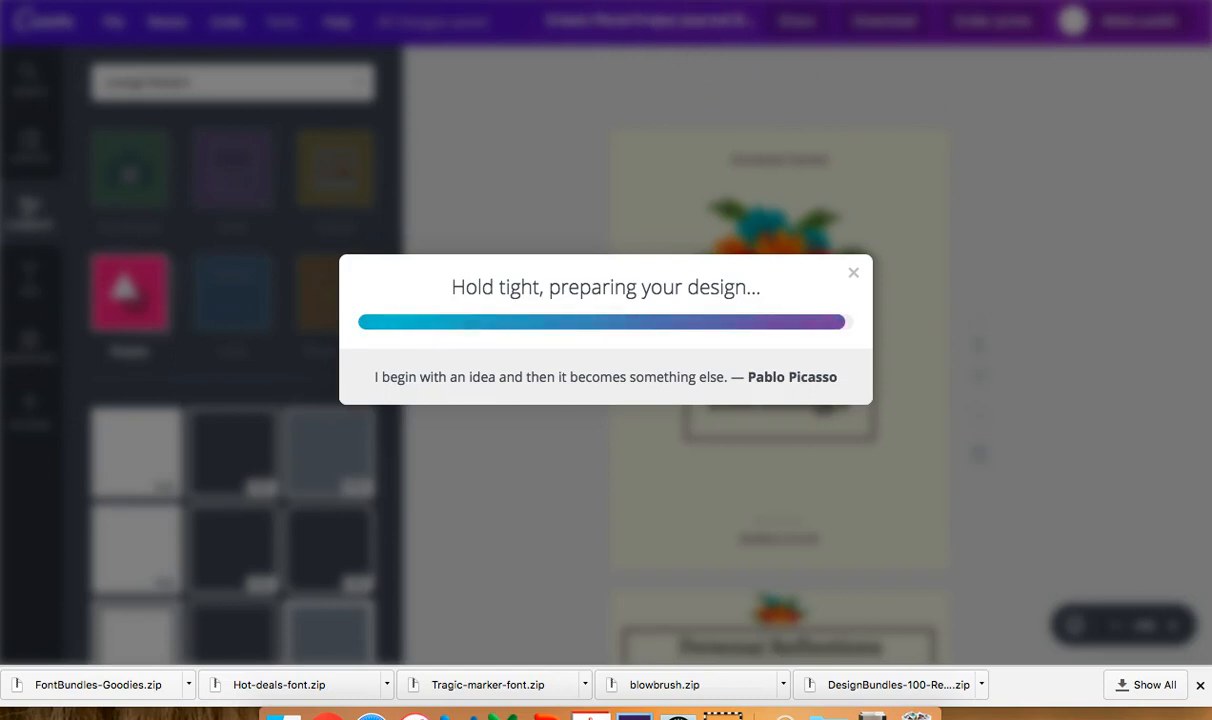
left_click(655, 3)
key("ctrl+Tab")
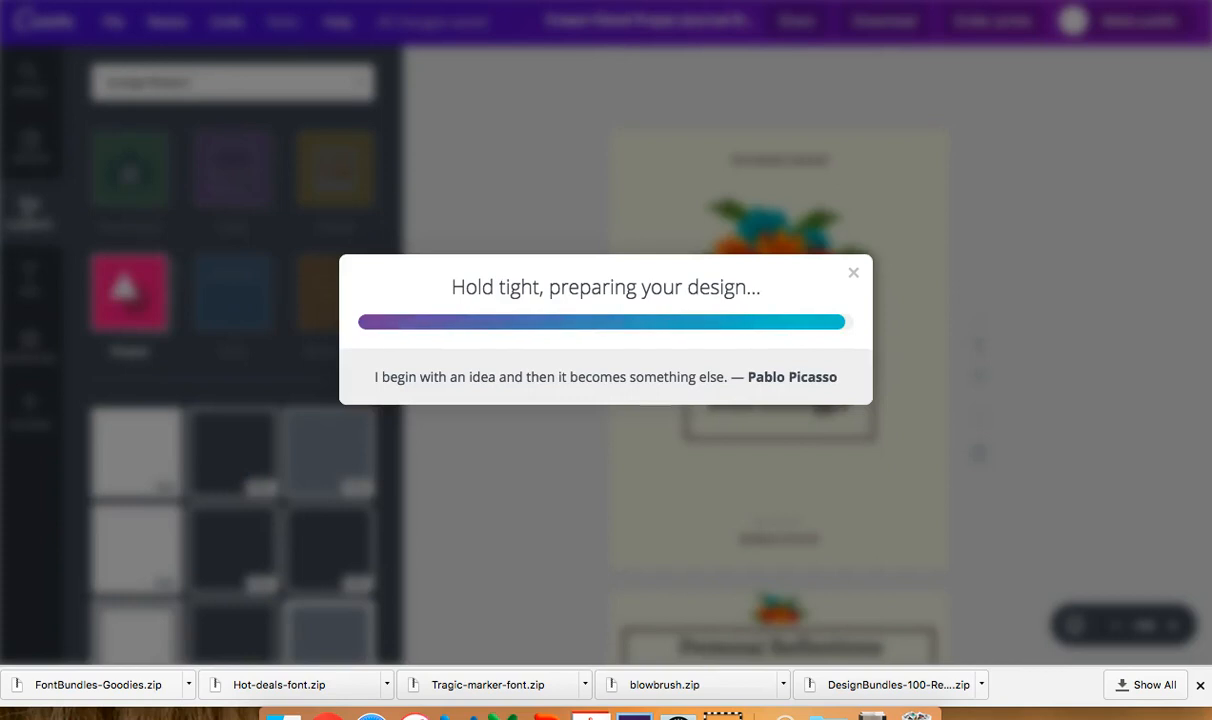
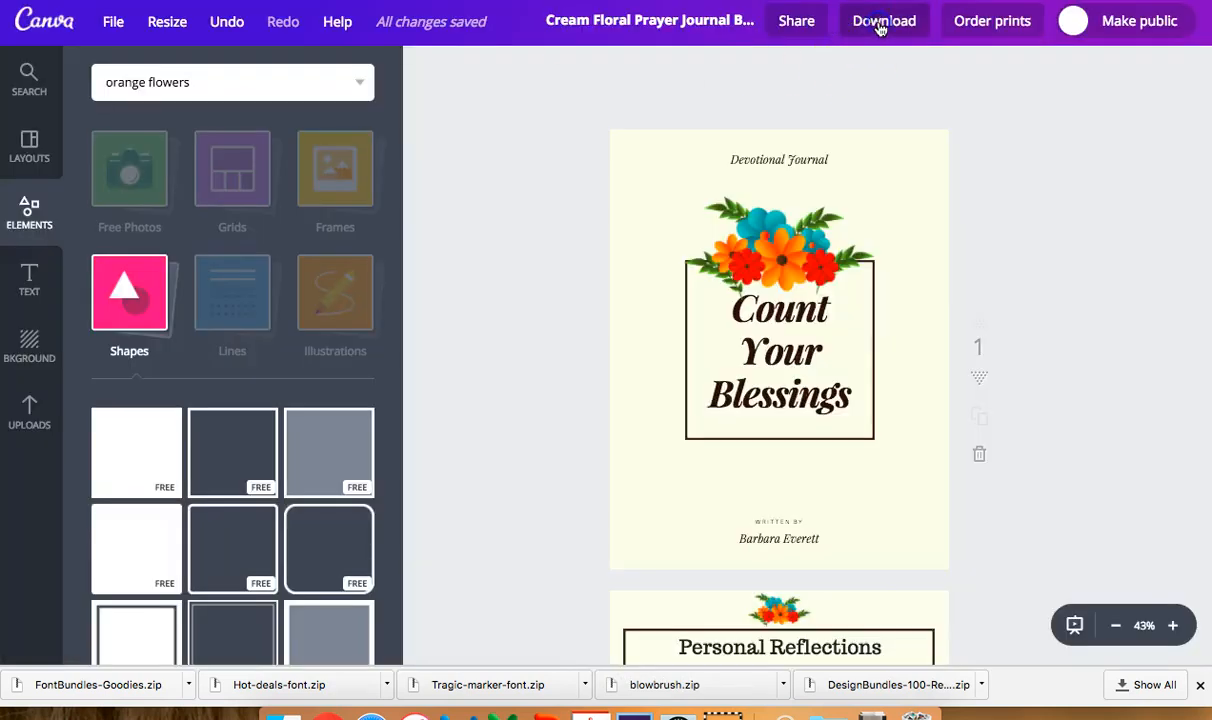
- Start downloading the cream floral journal design, then launch Acrobat Pro from the dock
left_click(880, 22)
left_click(906, 300)
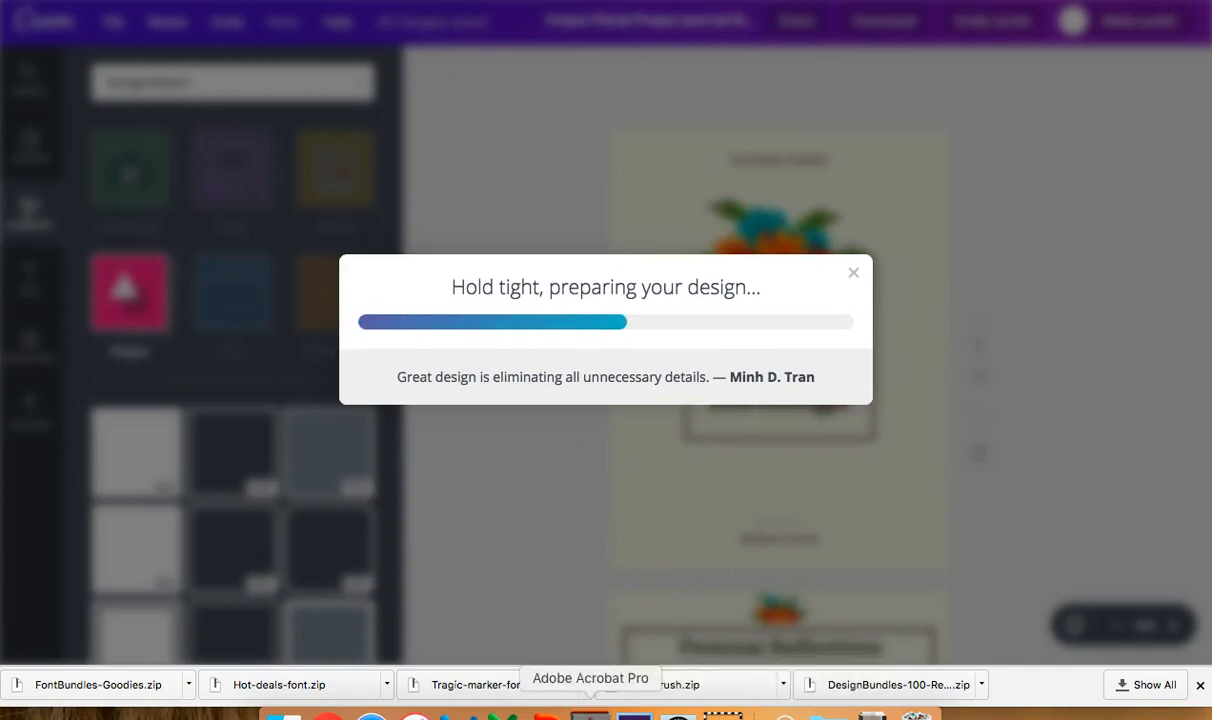
left_click(590, 712)
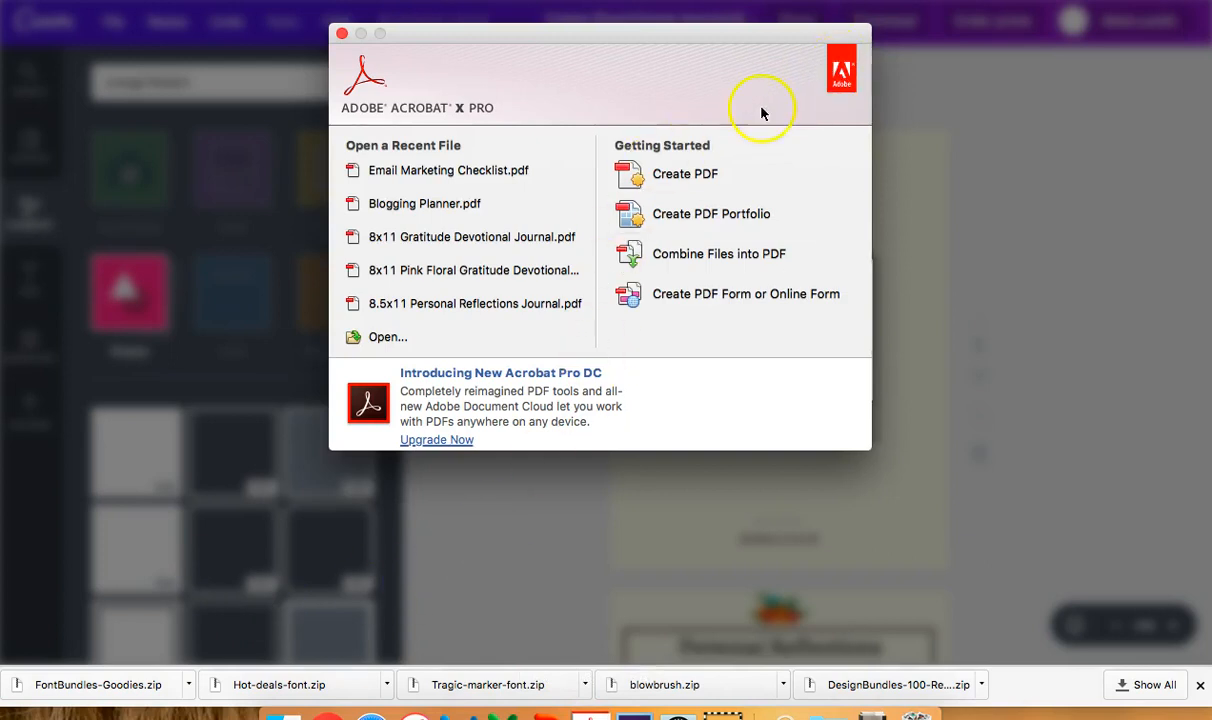
- Cancel Acrobat's Create PDF file picker and bring up Combine Files into PDF
left_click(703, 178)
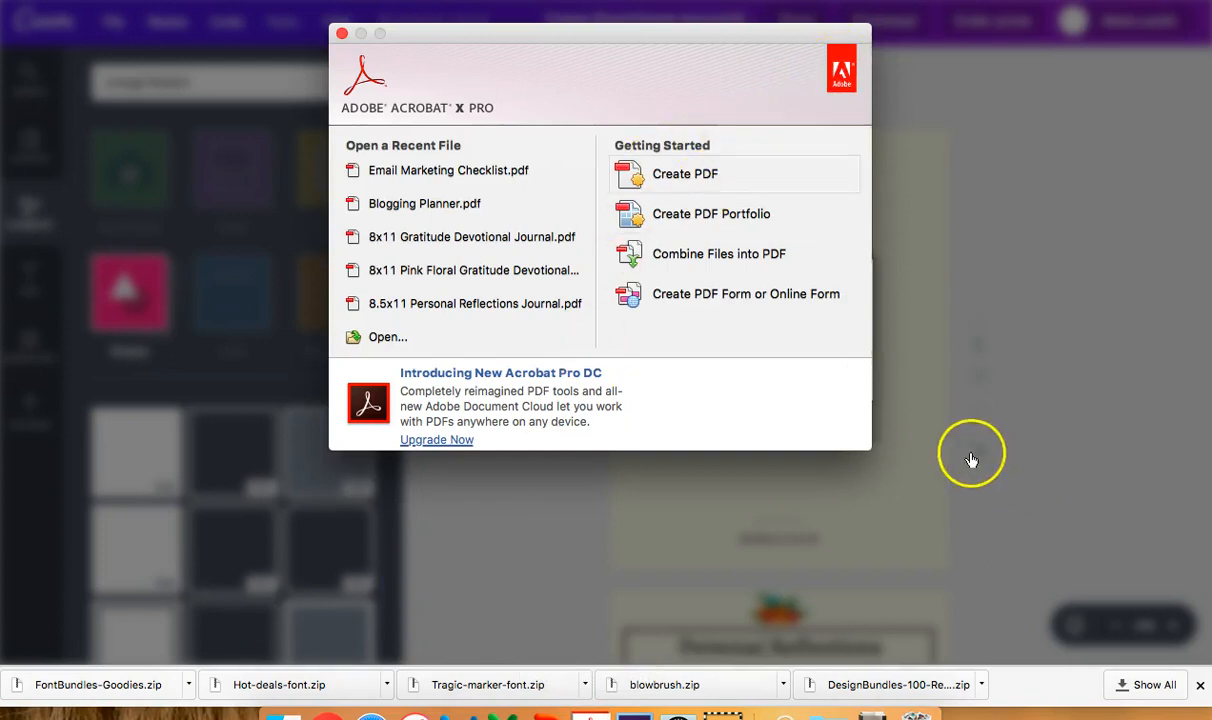
scroll(649, 184, "down", 2)
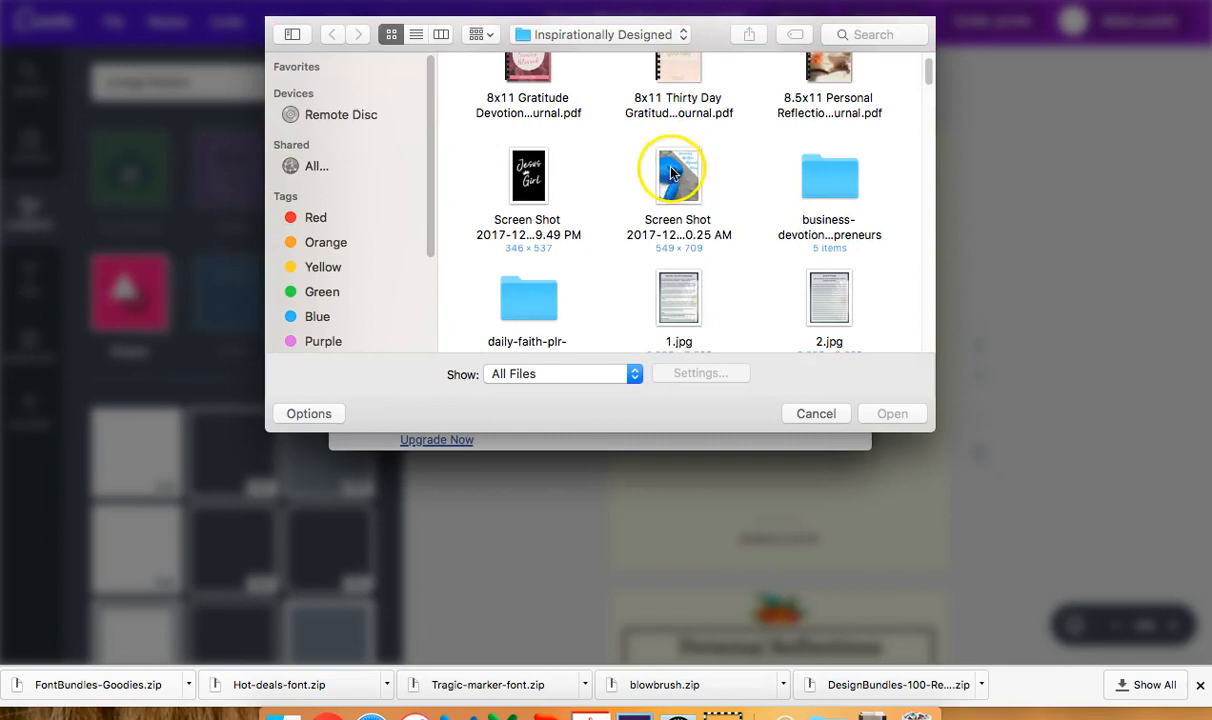
left_click(815, 413)
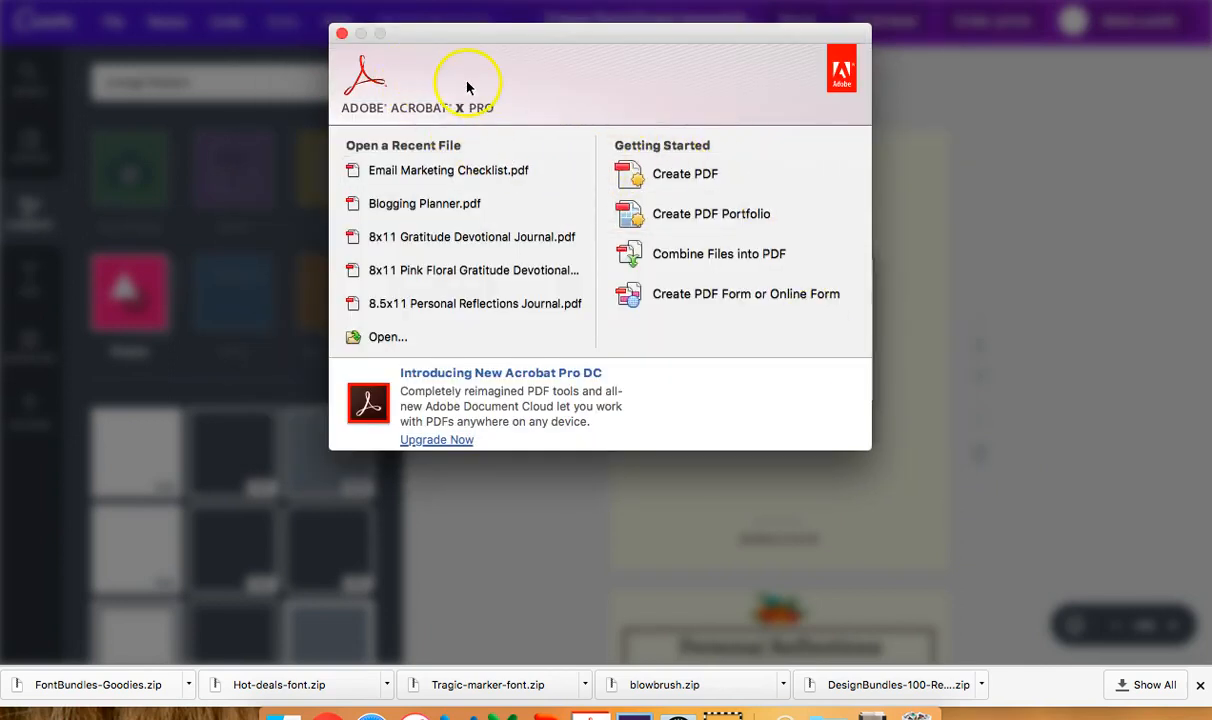
left_click(709, 258)
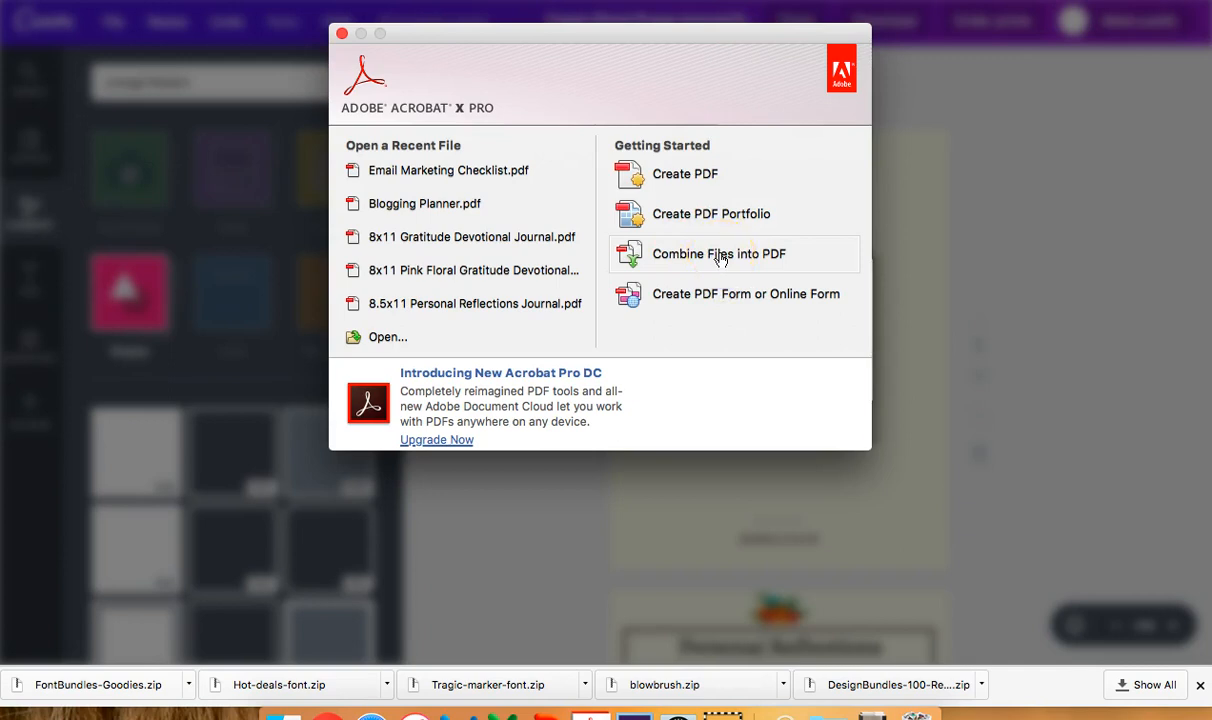
left_click(720, 257)
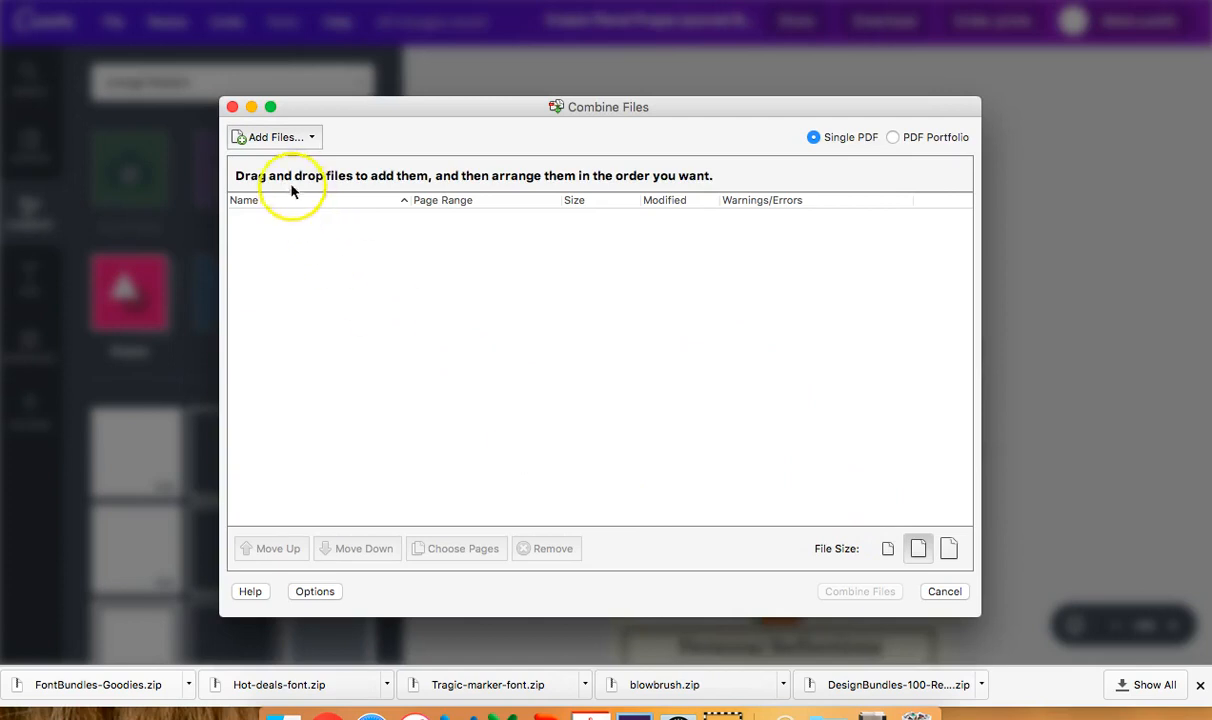
- In the Add Files picker, browse via Desktop and the home folder into Downloads
left_click(258, 134)
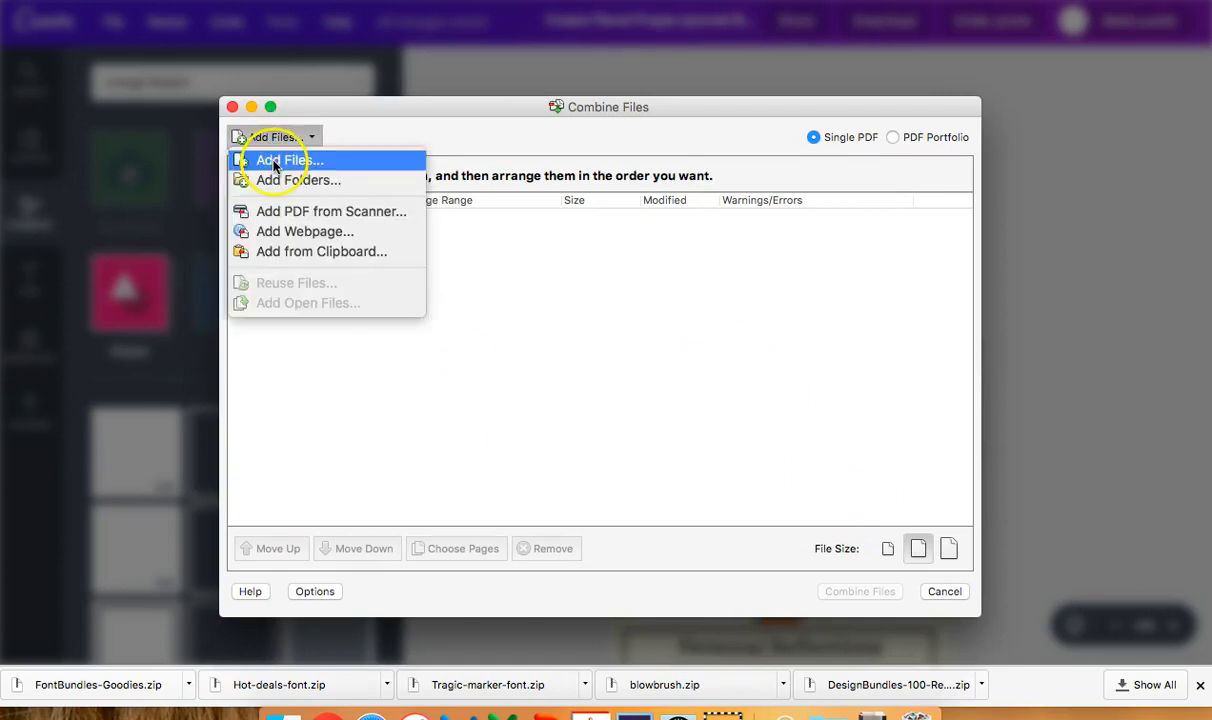
left_click(277, 161)
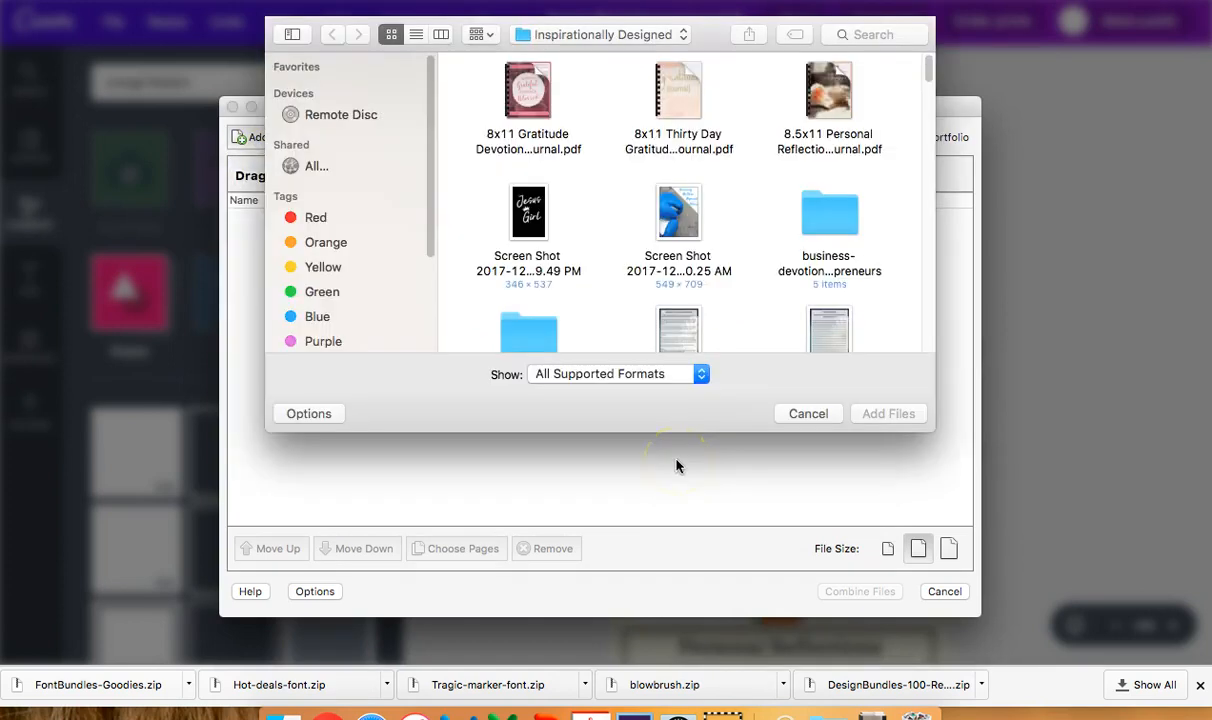
left_click(628, 35)
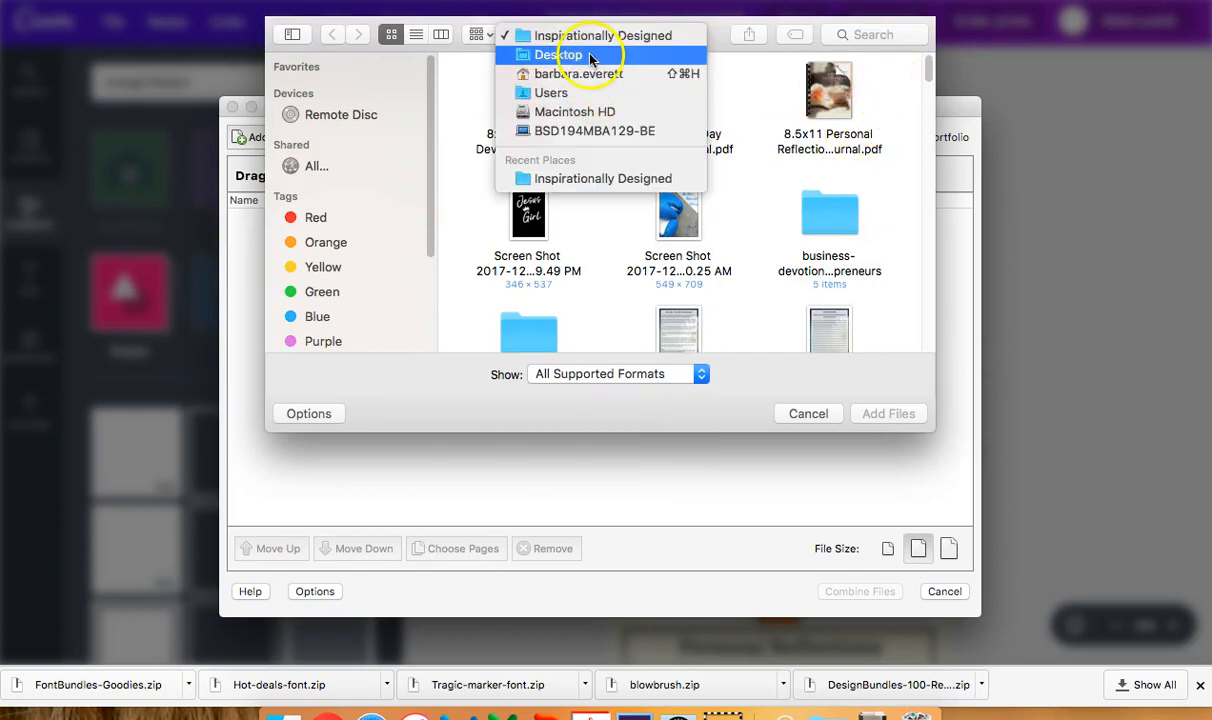
left_click(590, 58)
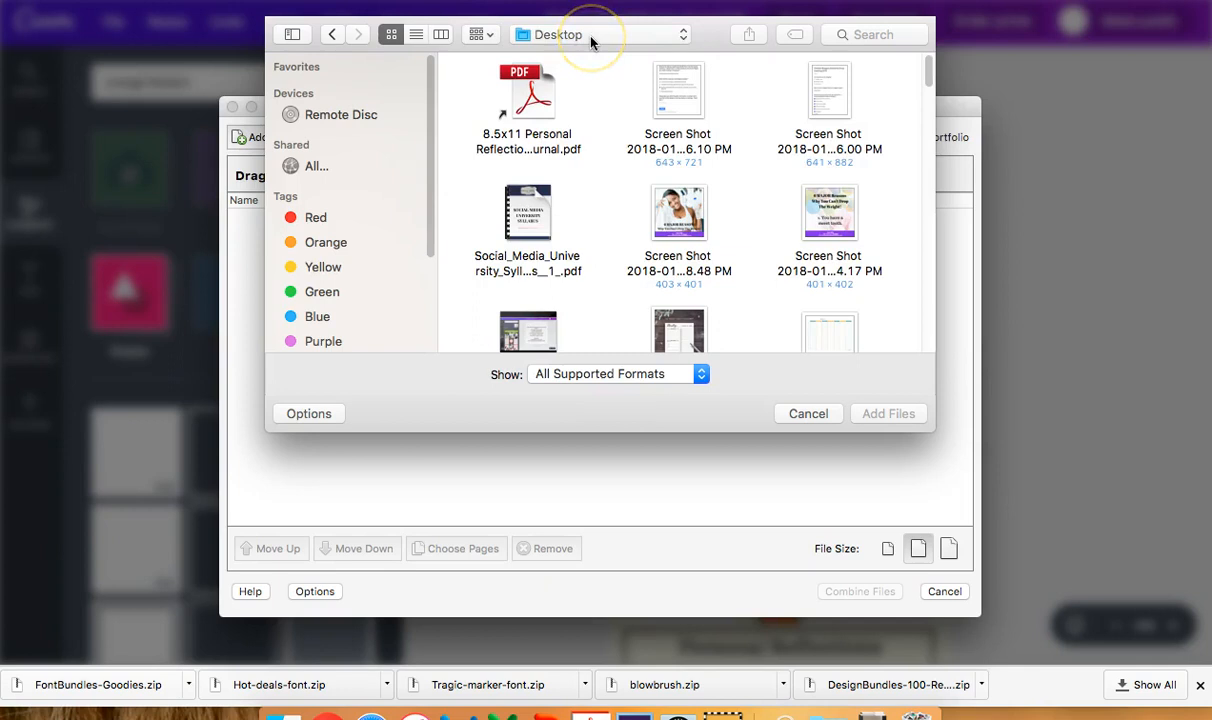
left_click(591, 41)
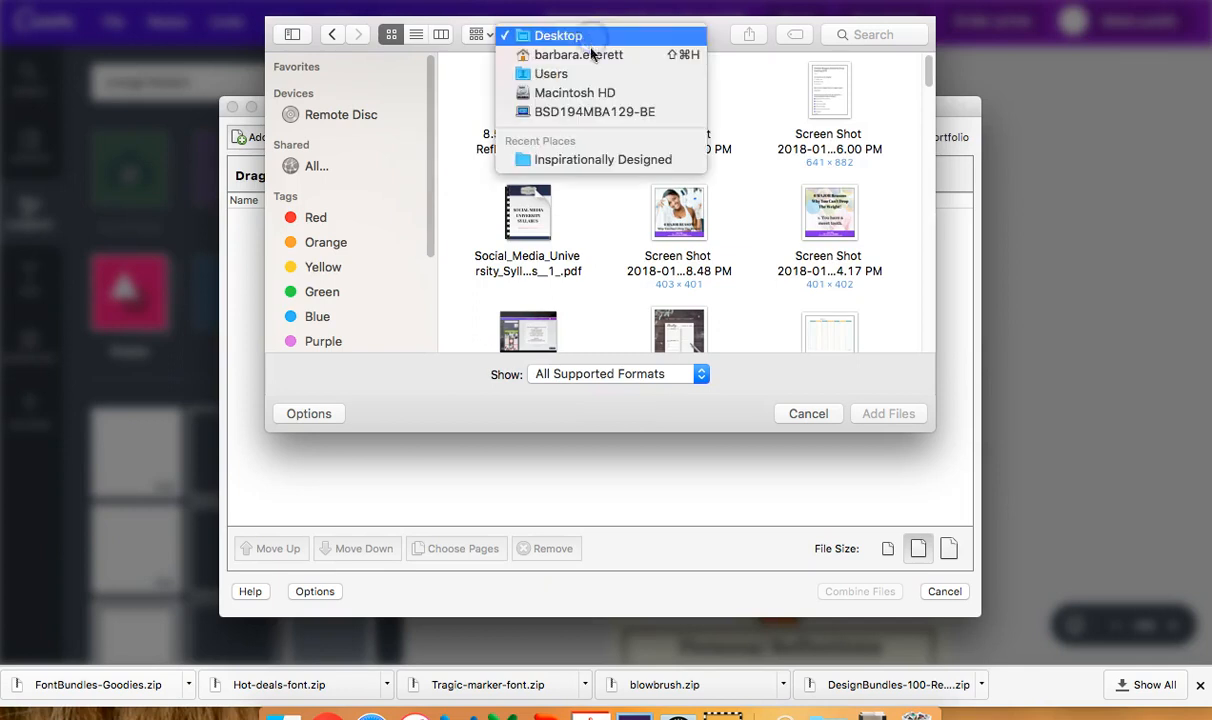
left_click(592, 46)
double_click(670, 94)
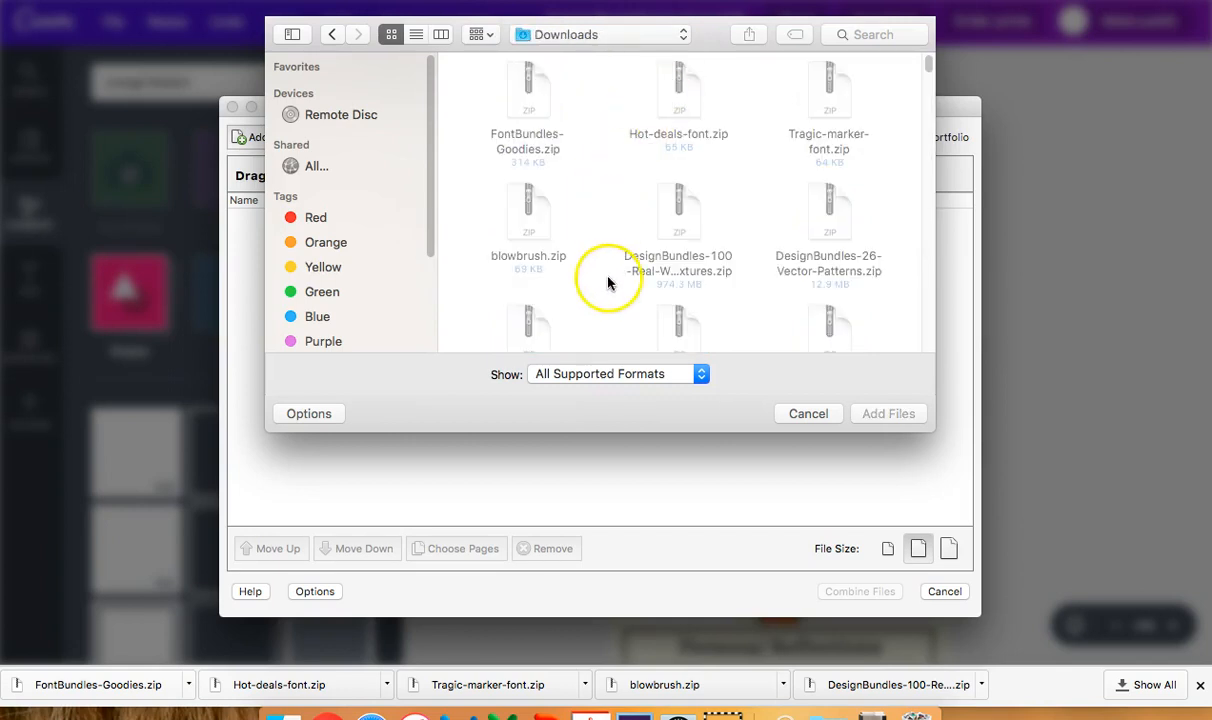
- Look through the Downloads files, then cancel the picker and close Combine Files
scroll(762, 212, "down", 10)
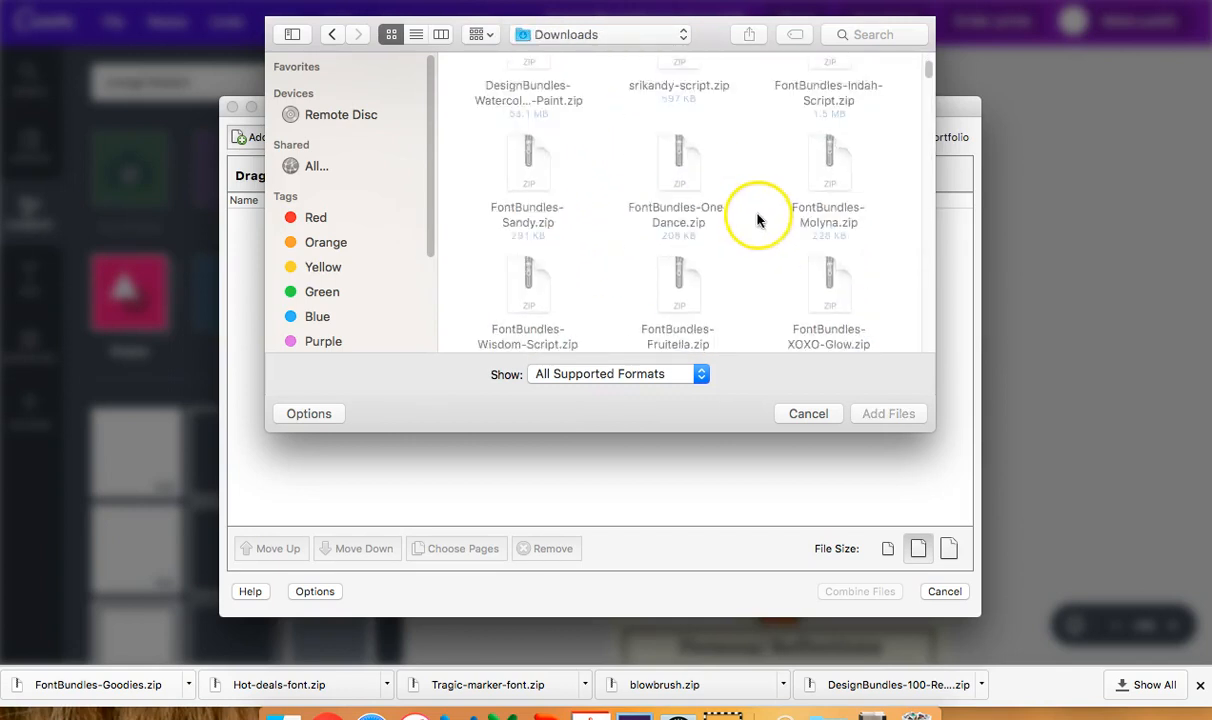
scroll(700, 235, "down", 8)
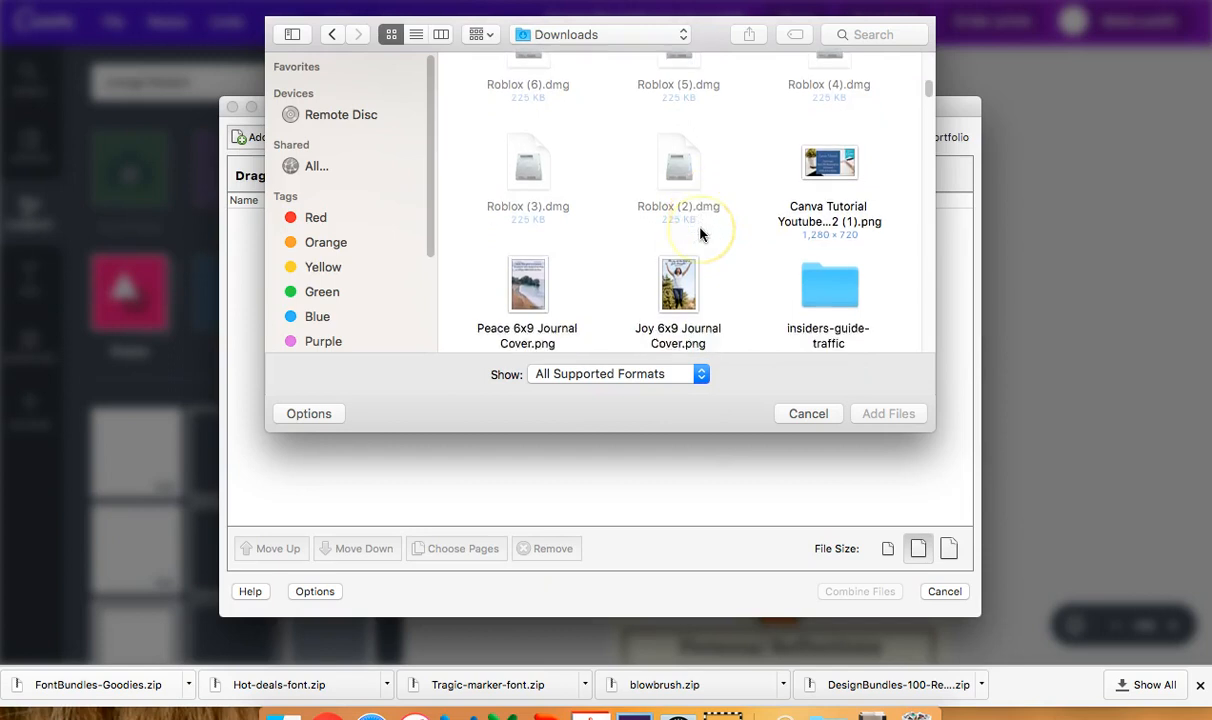
scroll(701, 234, "down", 10)
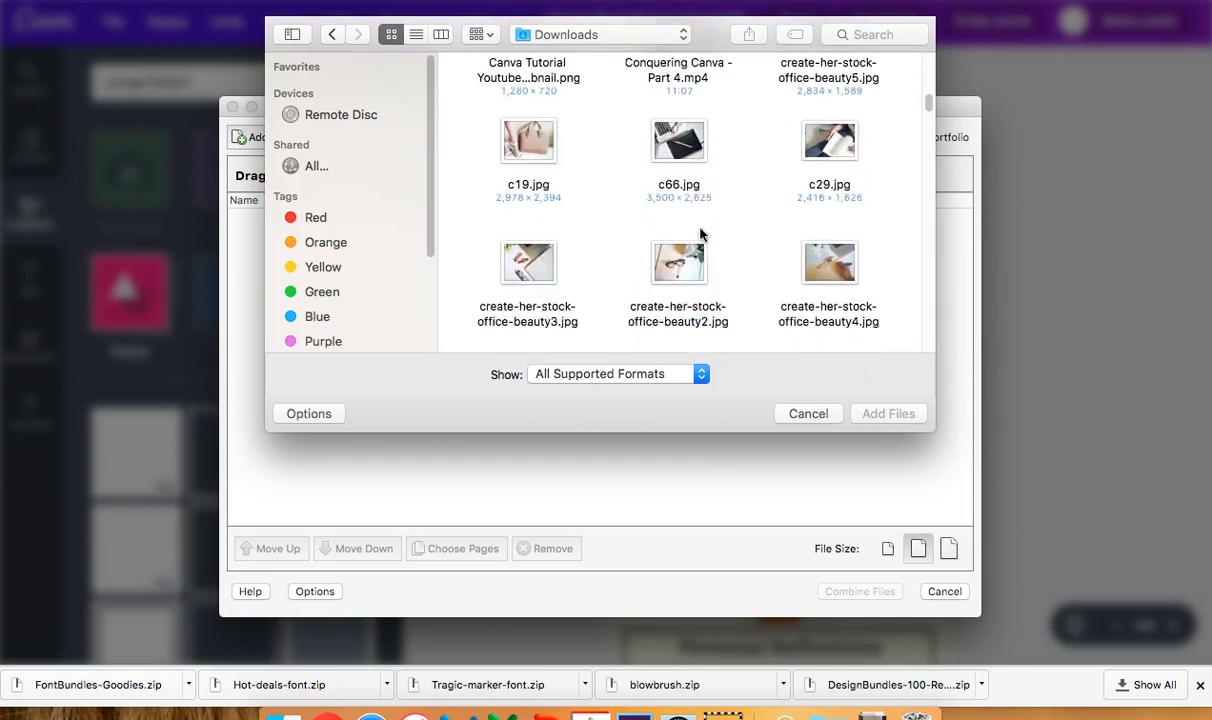
scroll(717, 259, "down", 10)
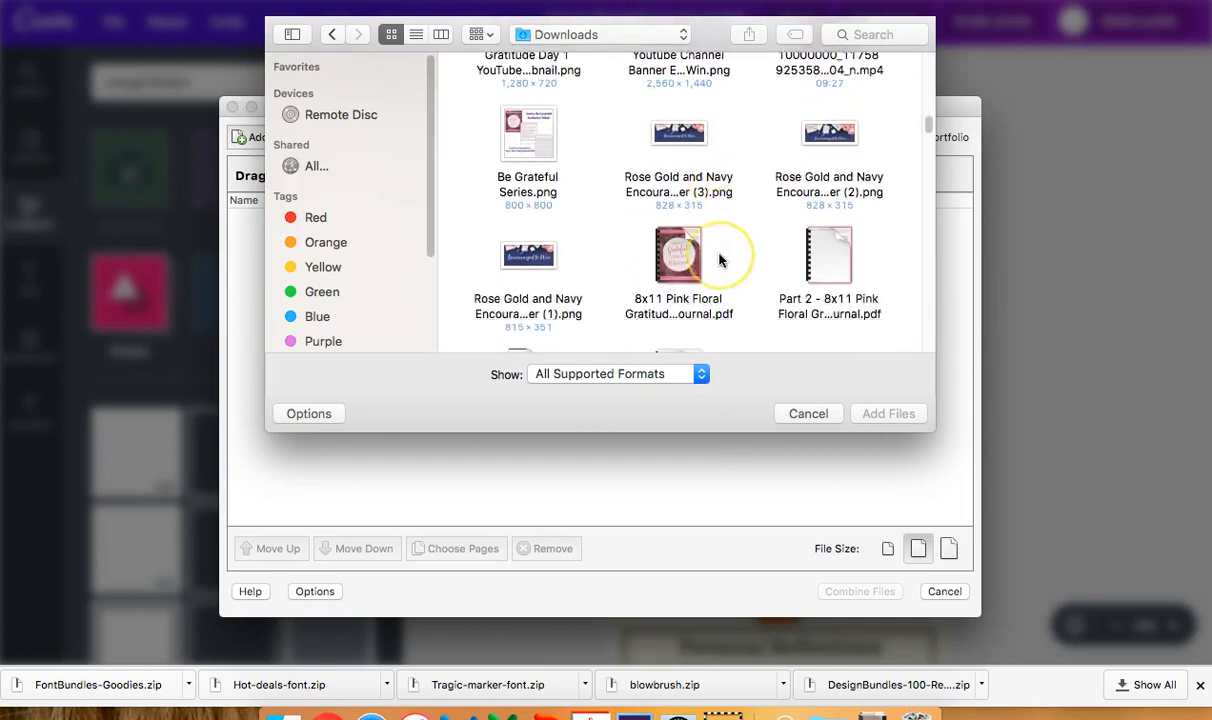
scroll(718, 260, "down", 8)
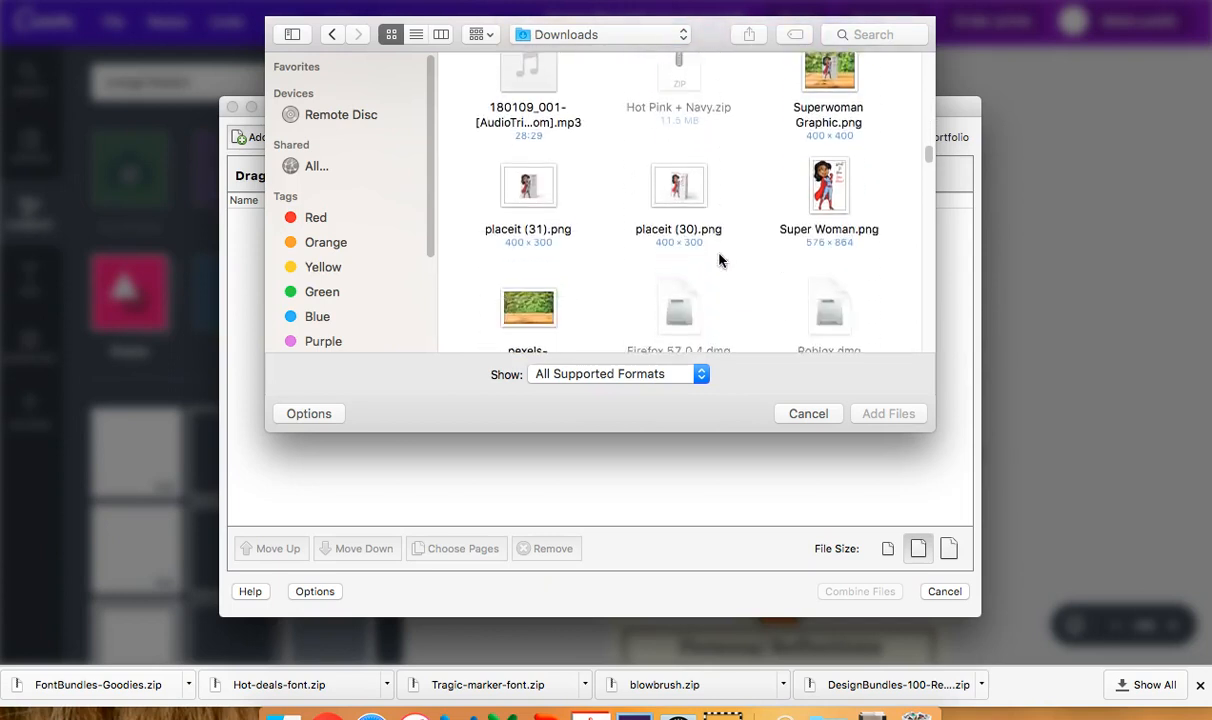
scroll(720, 259, "down", 3)
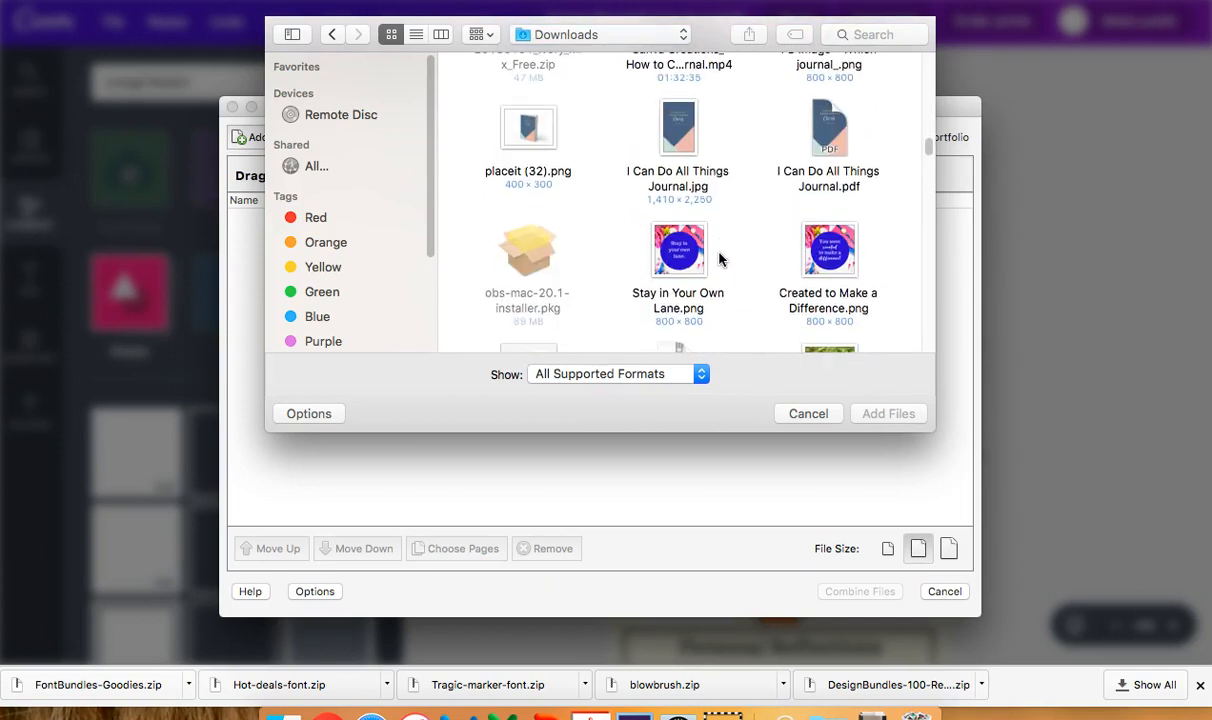
scroll(720, 259, "up", 10)
scroll(720, 259, "down", 10)
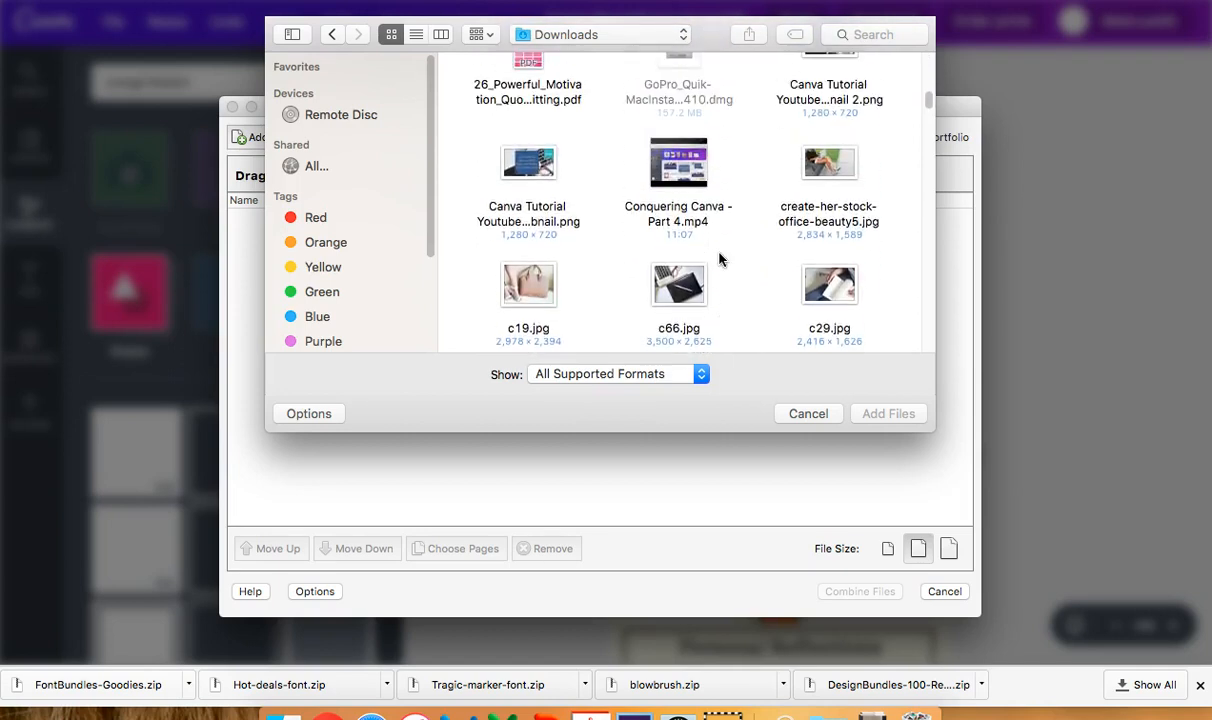
scroll(720, 259, "up", 1)
scroll(720, 259, "down", 4)
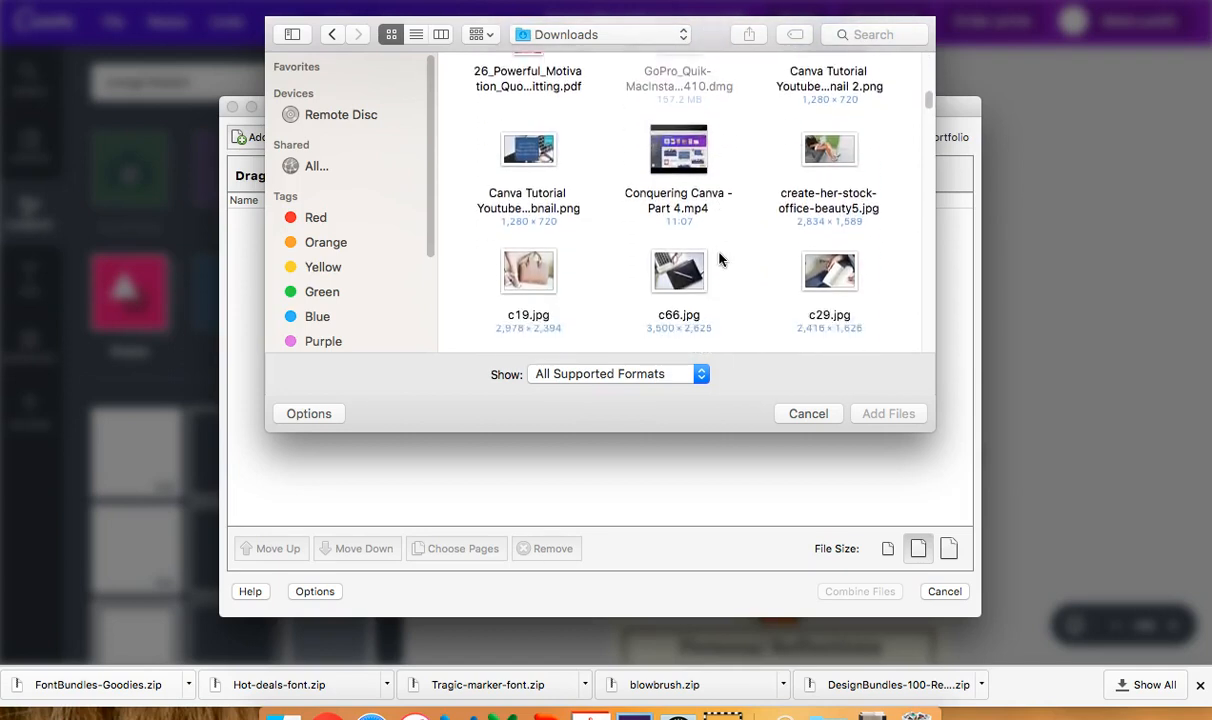
scroll(720, 259, "down", 1)
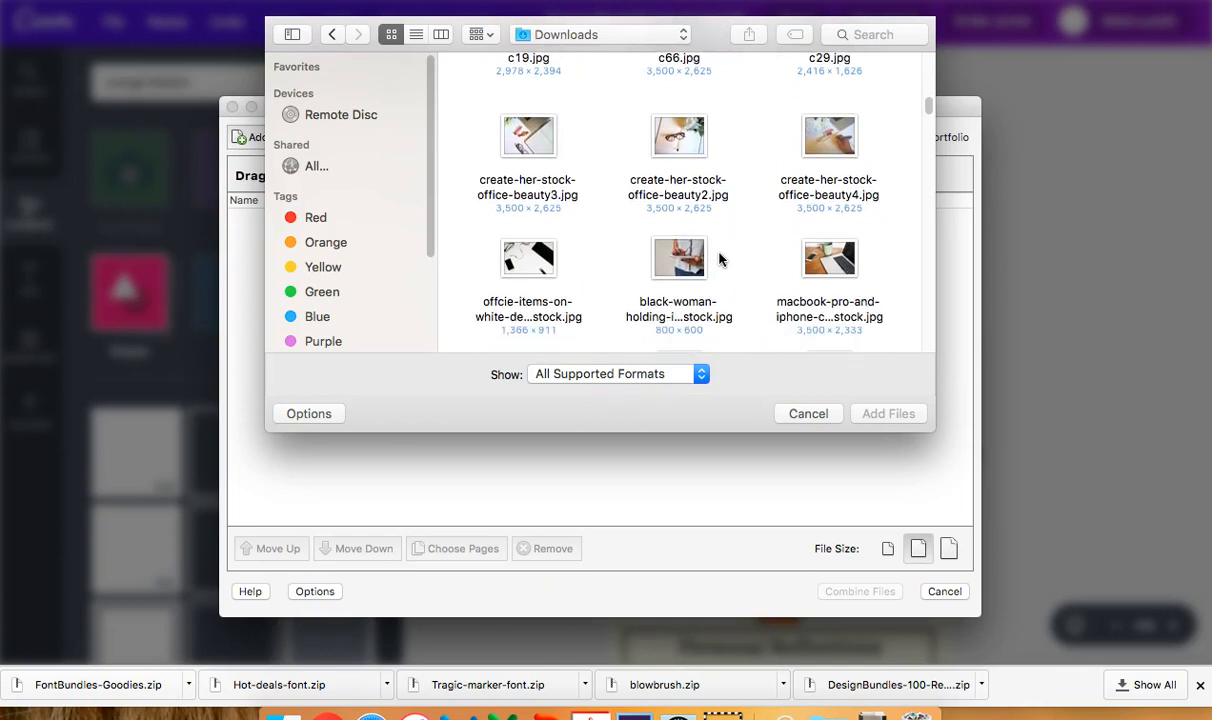
left_click(808, 414)
left_click(962, 591)
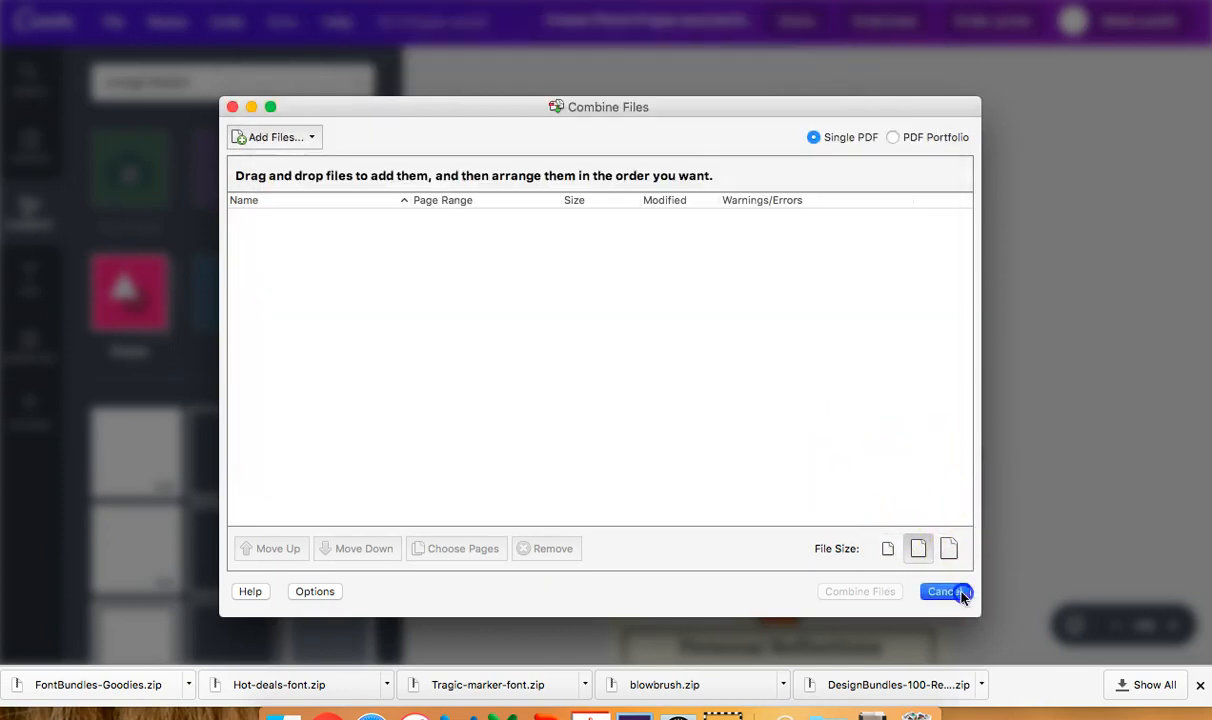
- Close Acrobat's start window, switch back to Canva and dismiss the design's file options
left_click(341, 34)
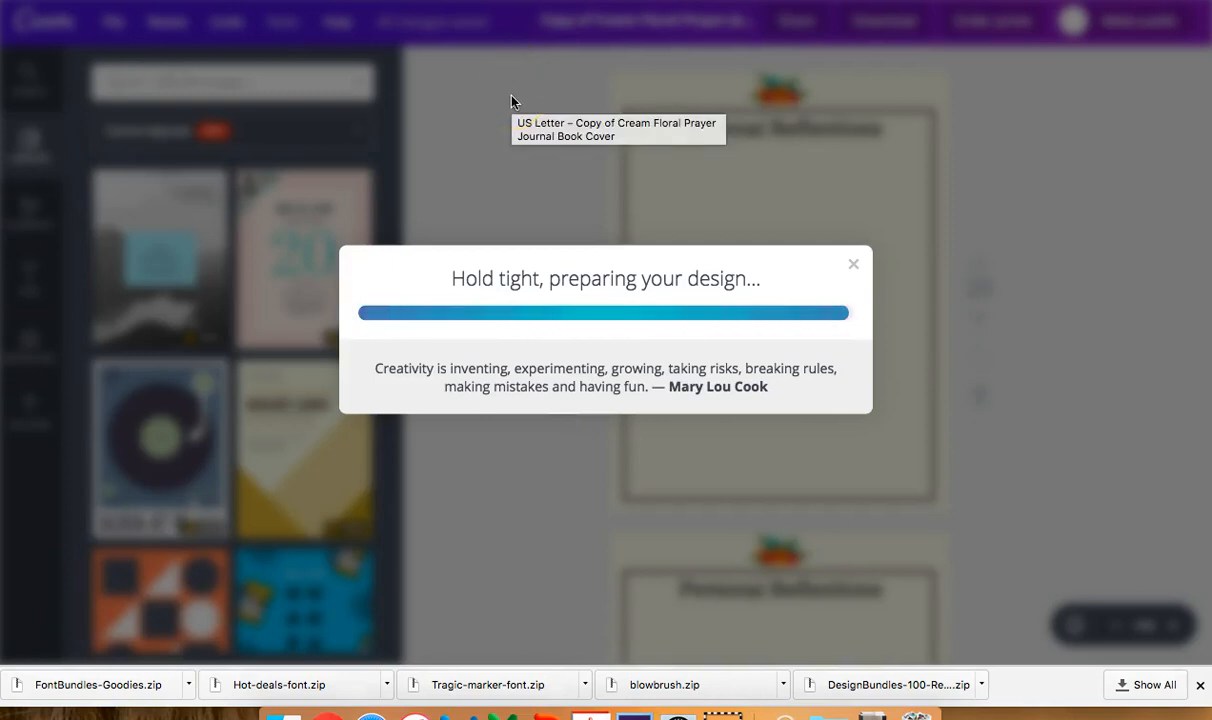
left_click(610, 2)
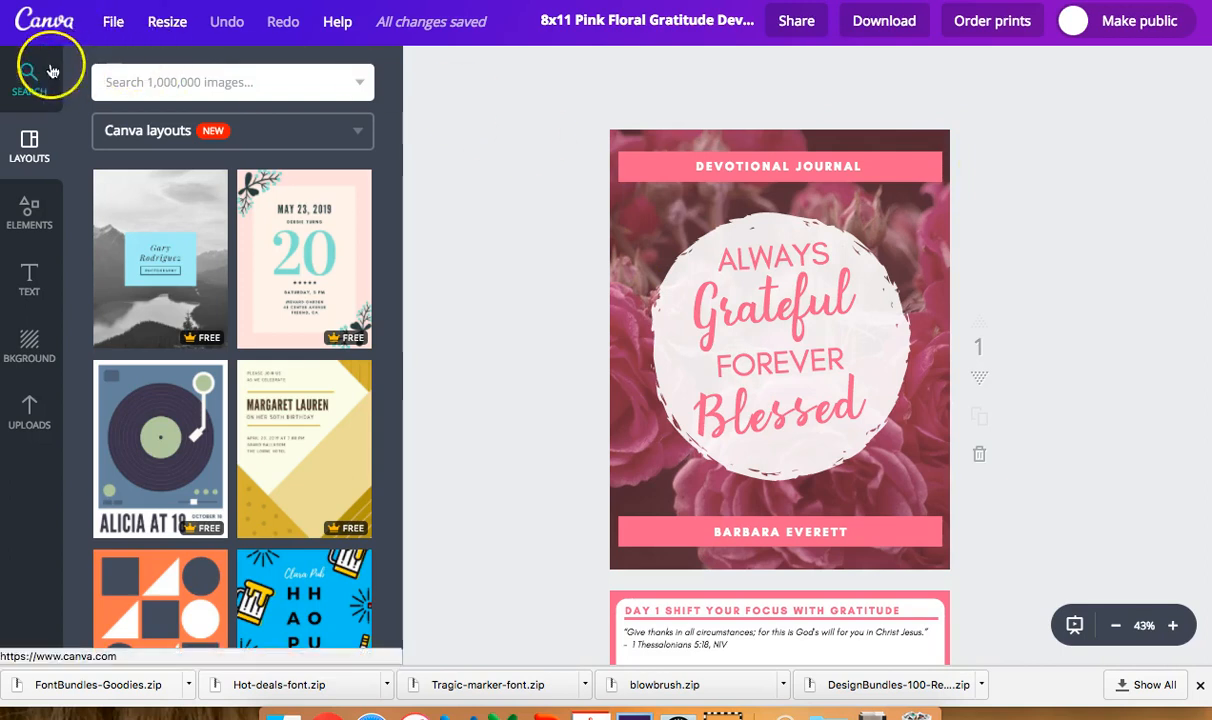
left_click(114, 21)
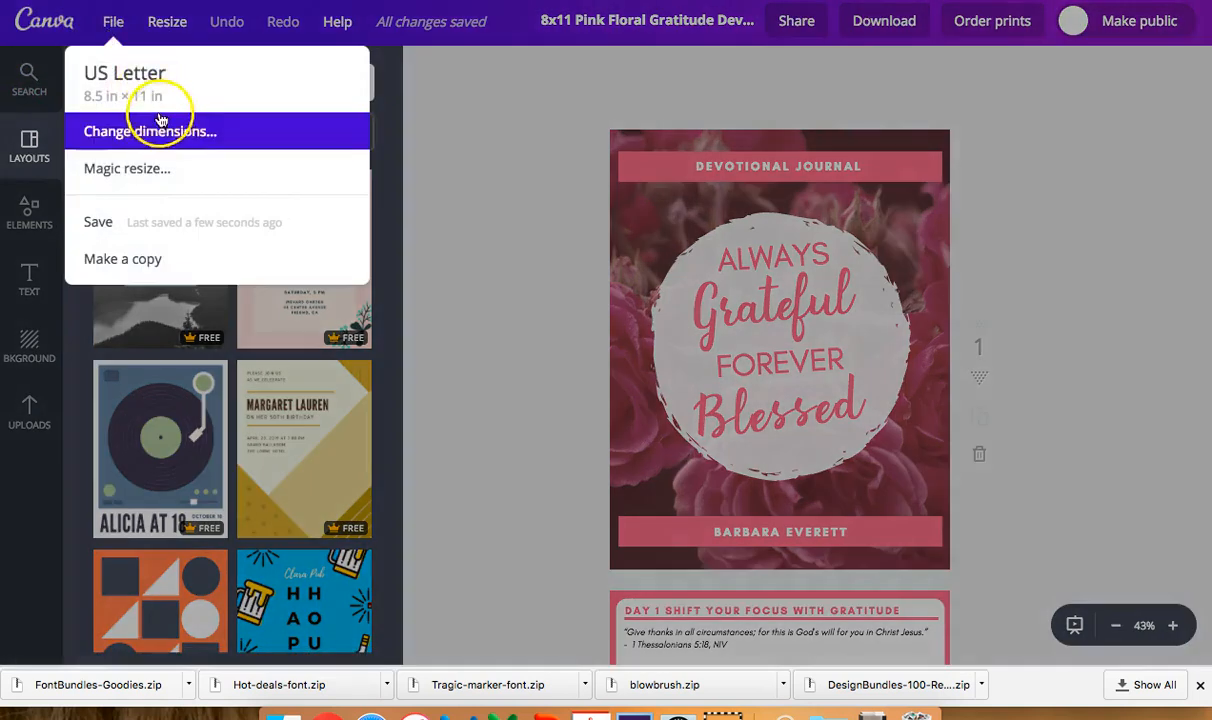
left_click(490, 98)
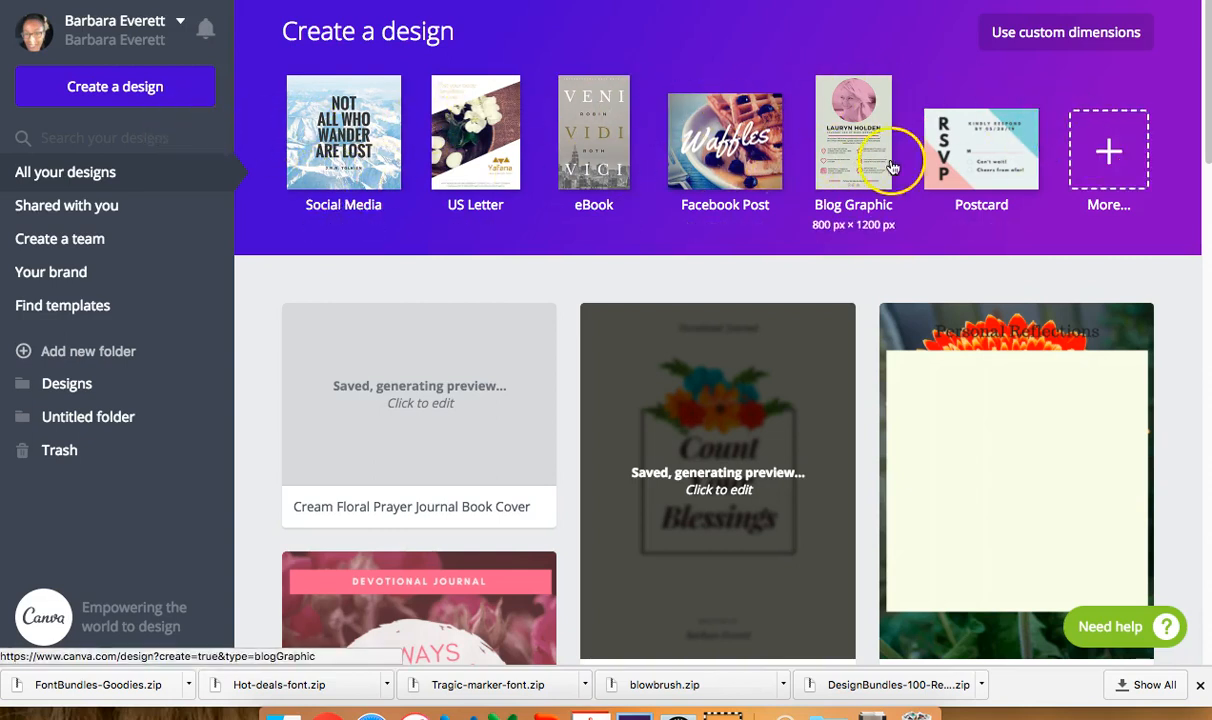
- Show every design type under Create a design and scroll through the template categories
left_click(1100, 143)
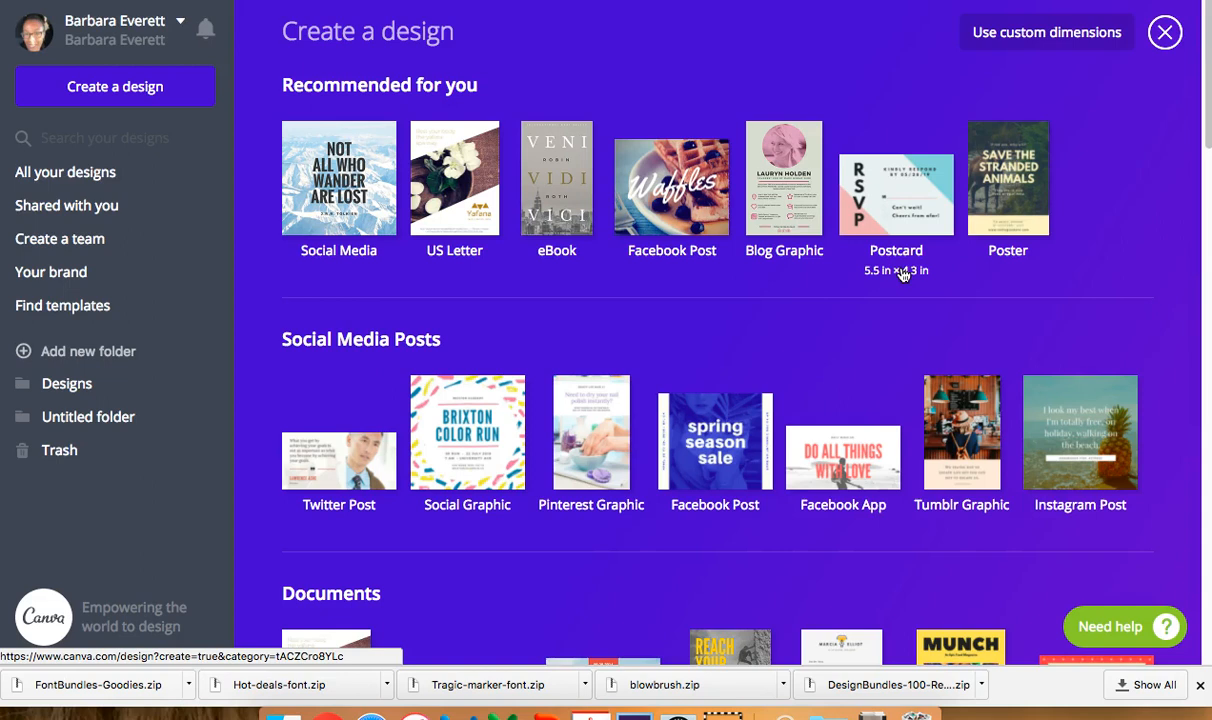
scroll(838, 375, "down", 1)
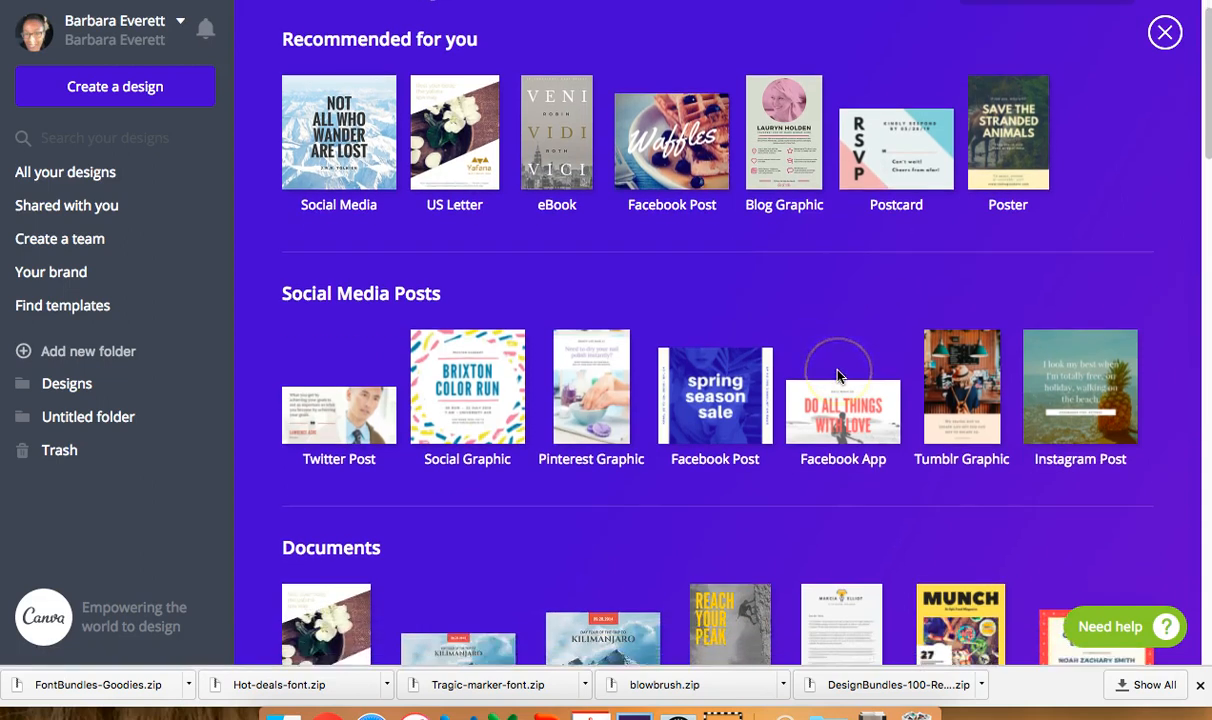
scroll(836, 370, "down", 2)
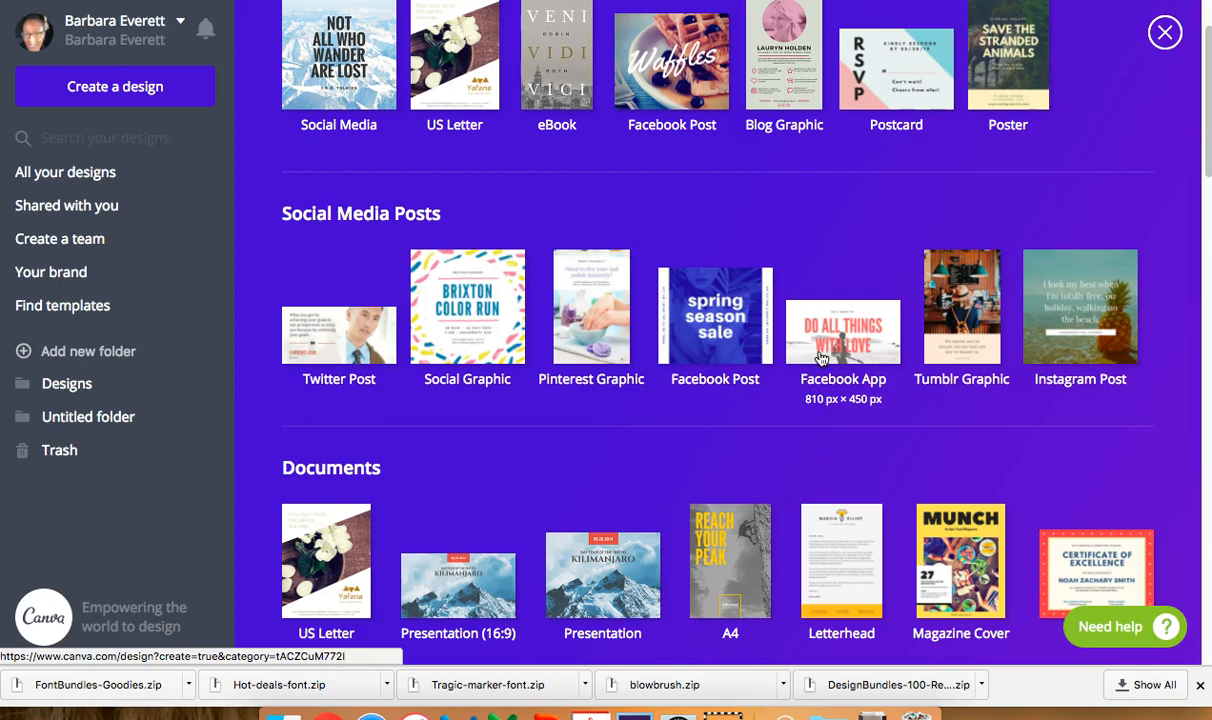
scroll(817, 362, "down", 2)
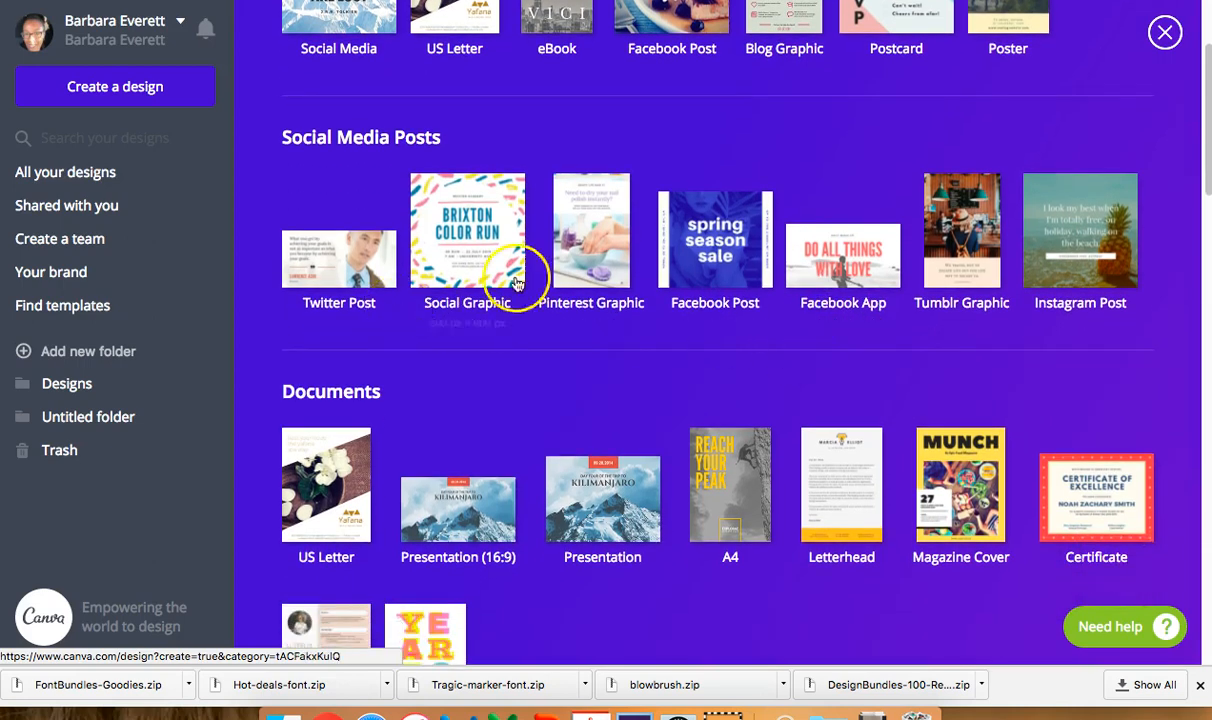
scroll(866, 280, "down", 6)
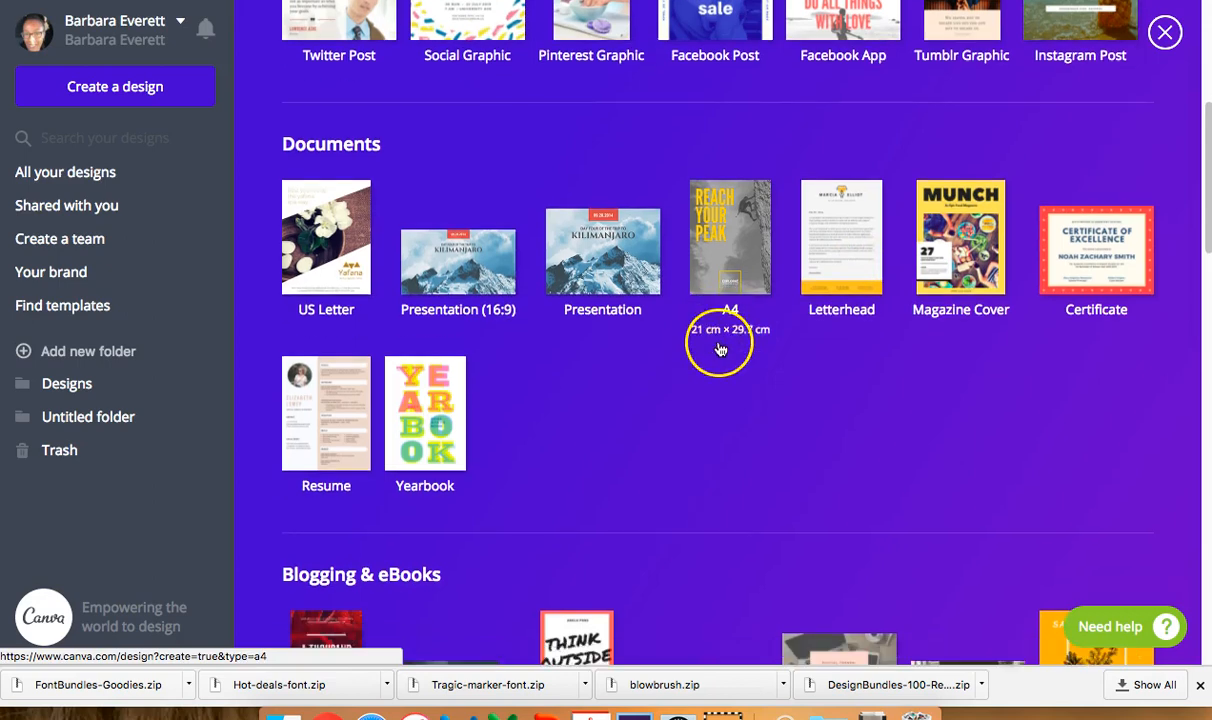
scroll(680, 375, "down", 7)
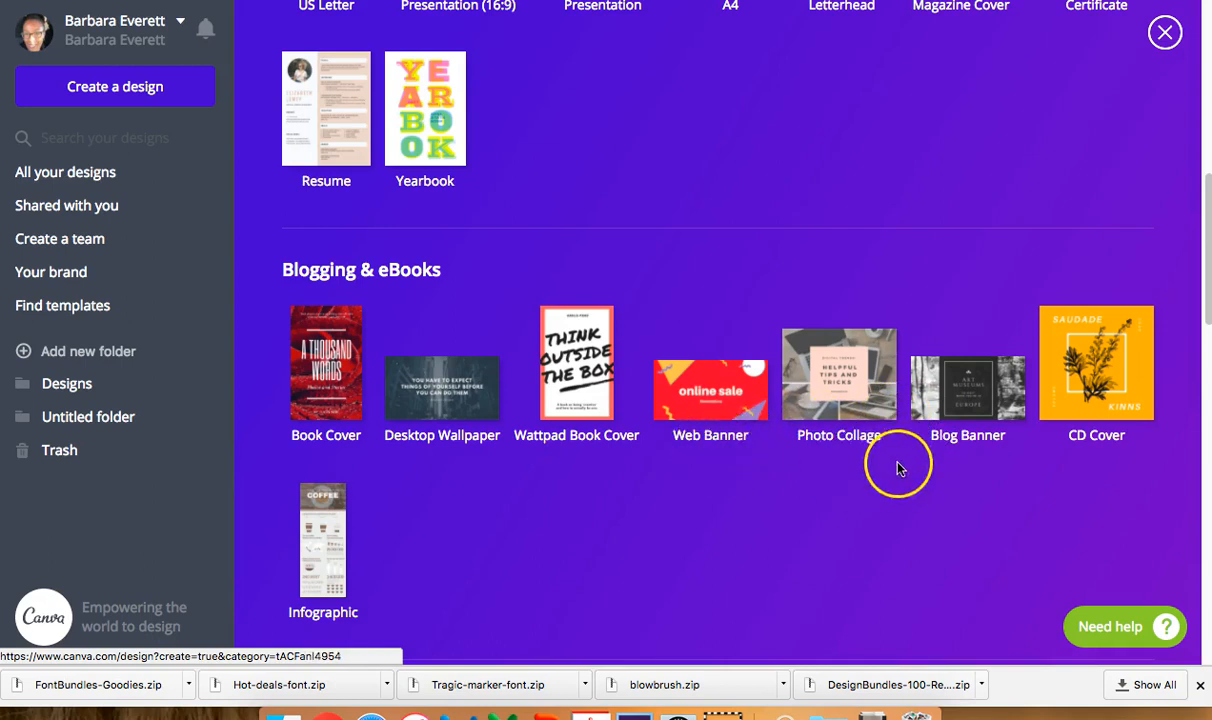
scroll(725, 510, "down", 4)
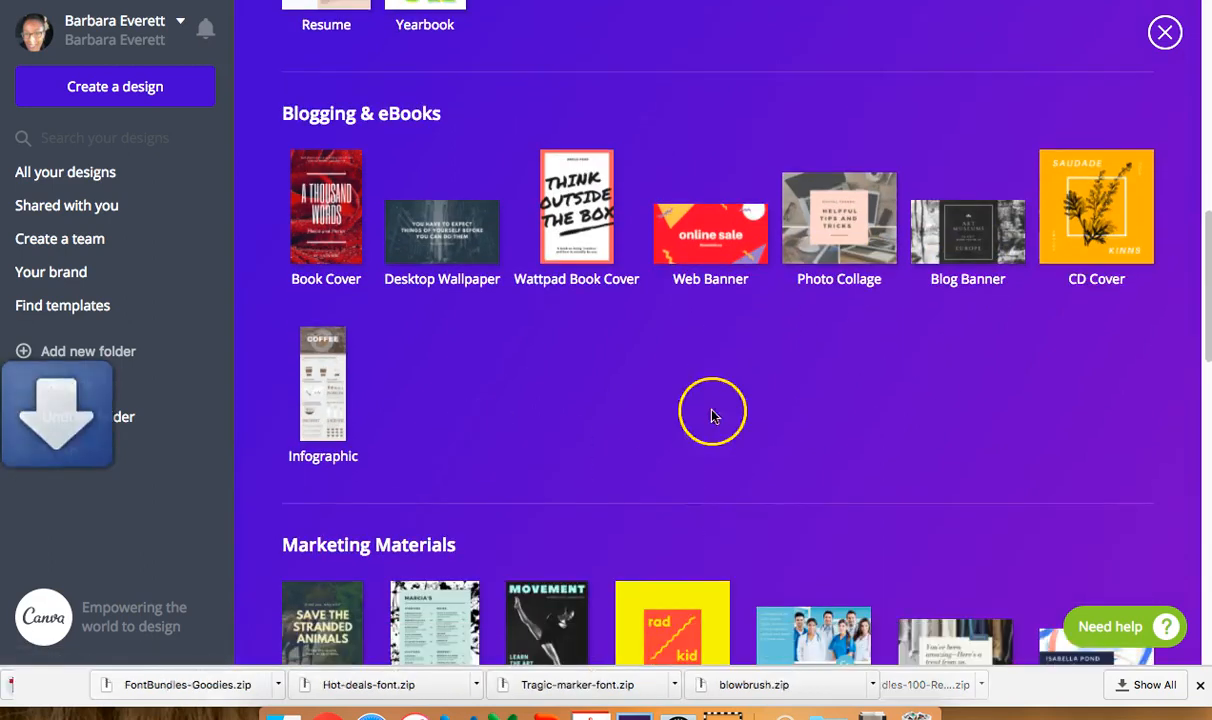
scroll(787, 412, "down", 2)
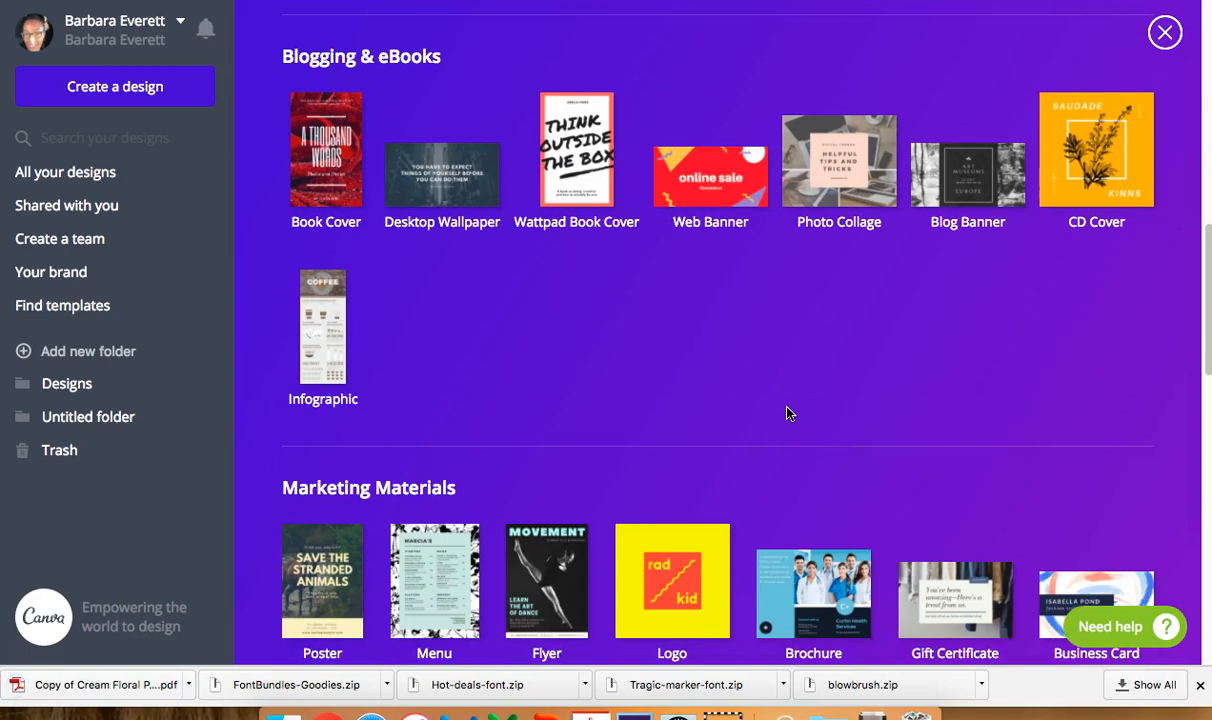
scroll(787, 412, "down", 10)
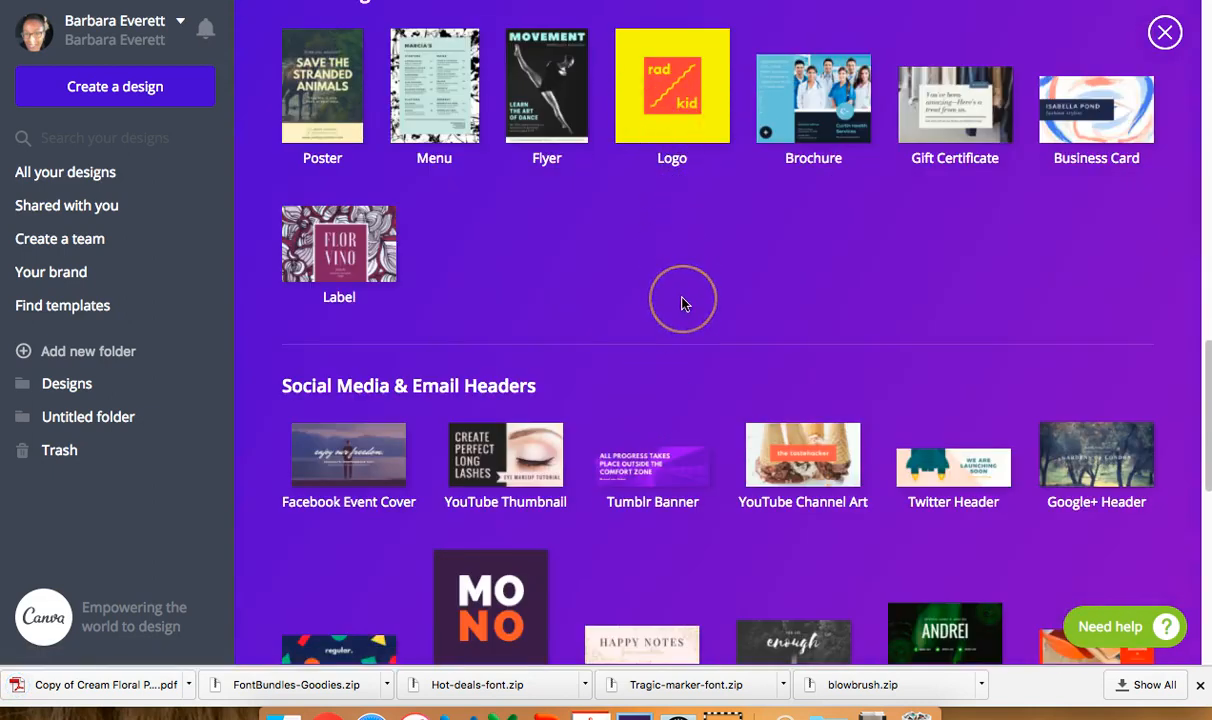
scroll(683, 303, "down", 3)
left_click(515, 343)
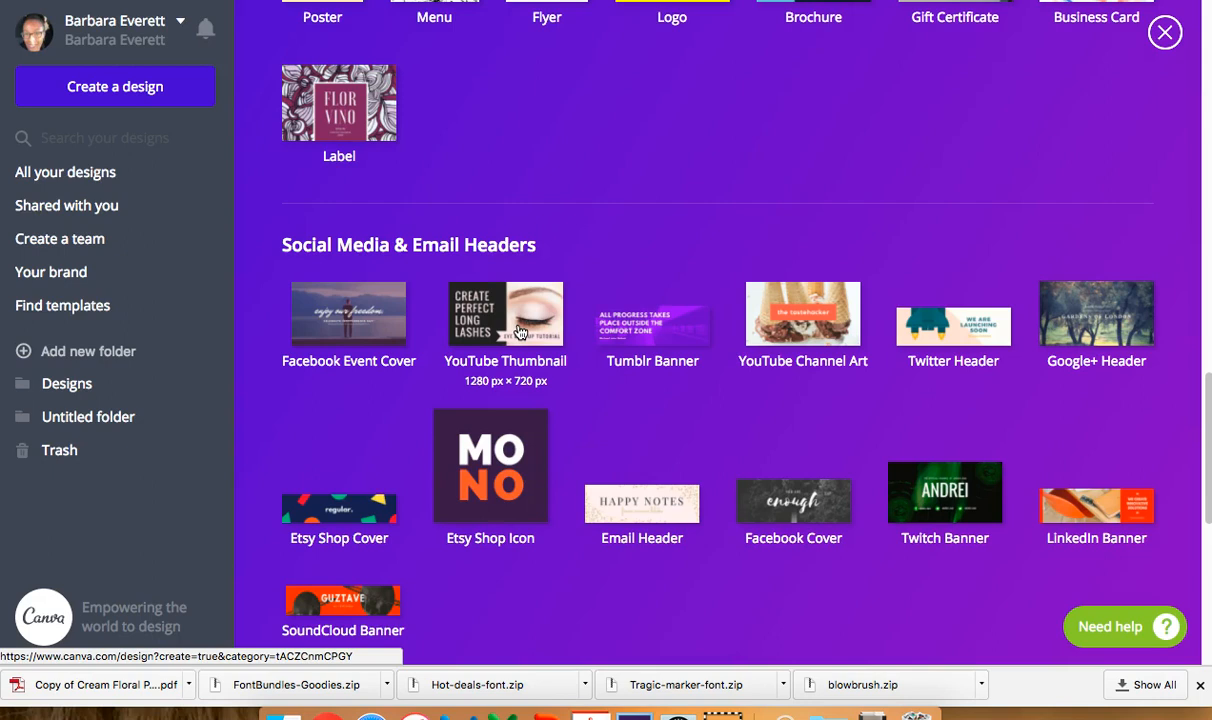
scroll(765, 433, "down", 2)
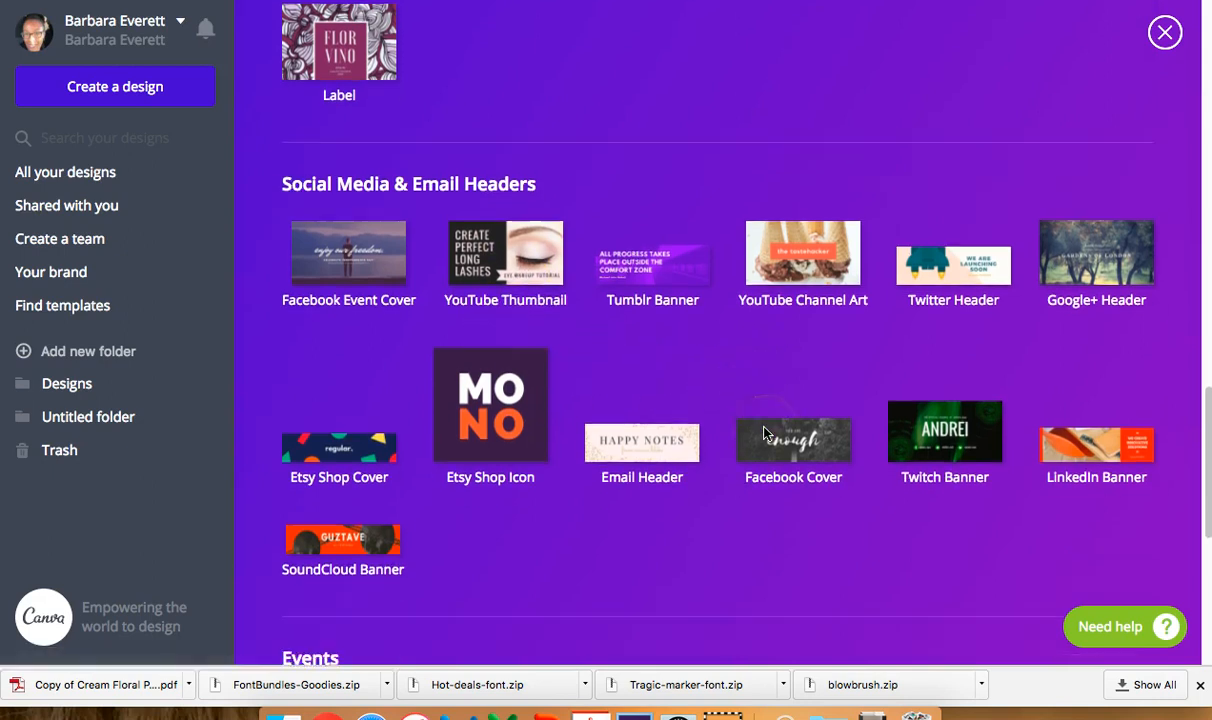
scroll(709, 513, "down", 5)
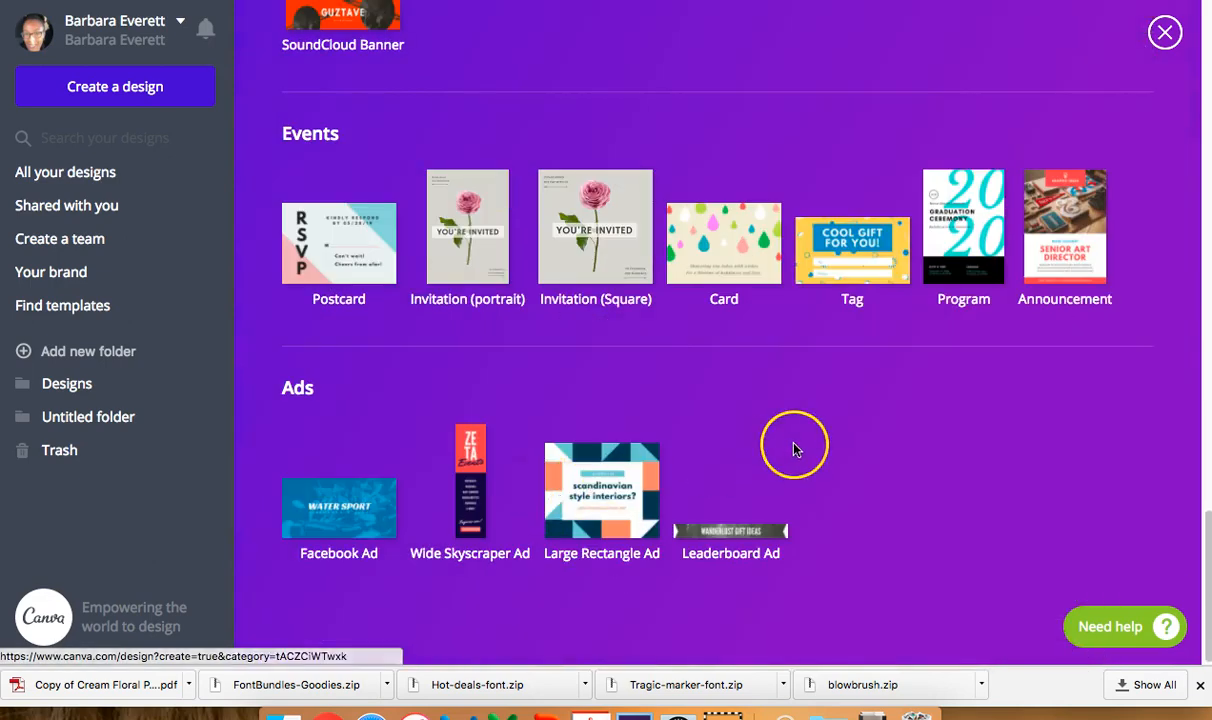
scroll(795, 449, "up", 10)
scroll(795, 449, "up", 3)
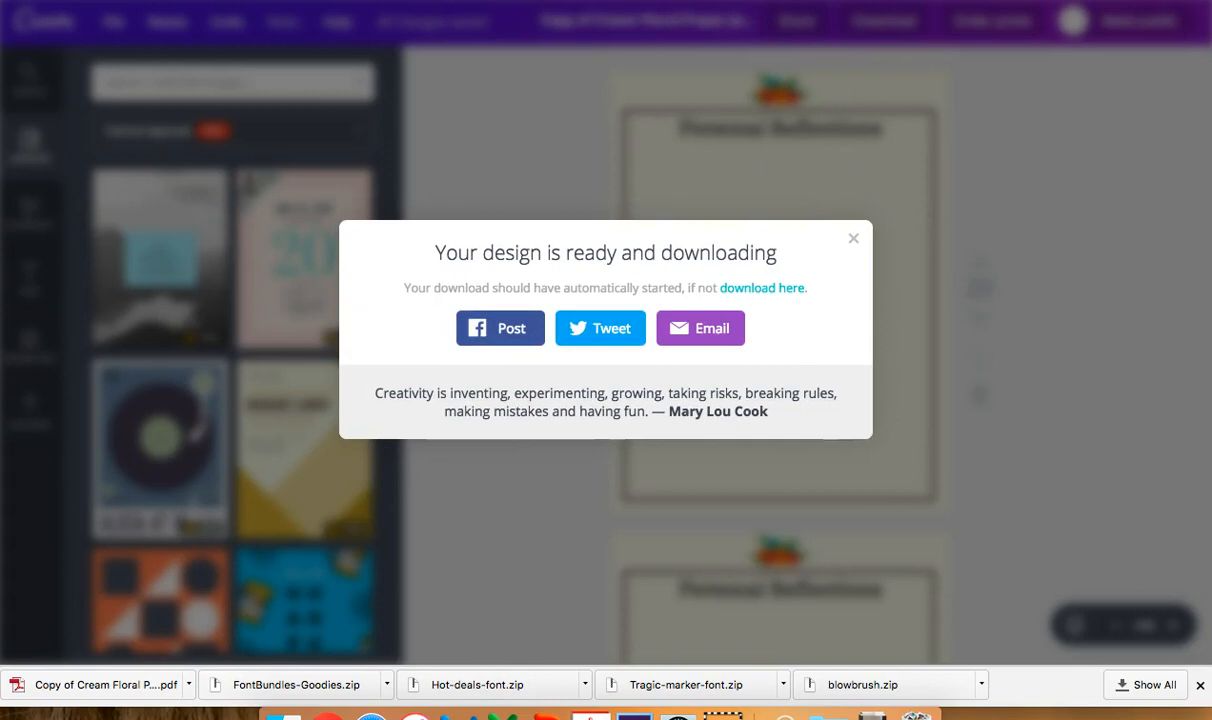
- Close the Personal Reflections editor tab with Cmd+W, confirm Leave, and switch to Acrobat
key("super+w")
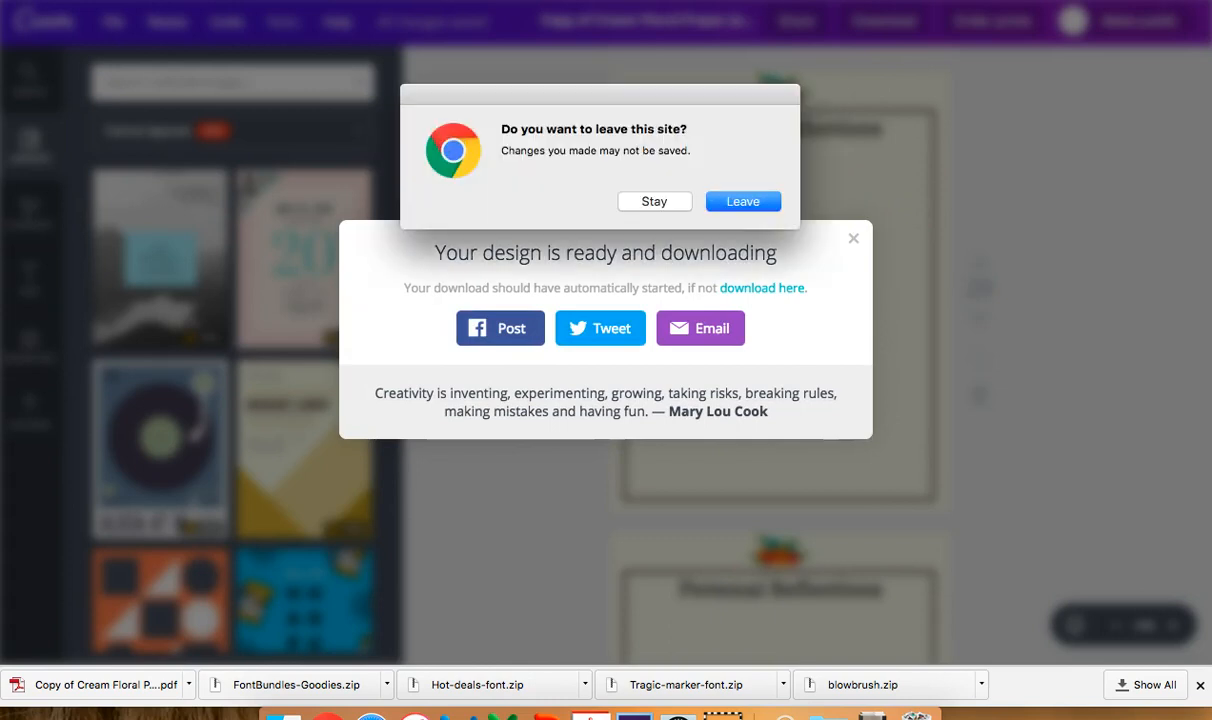
left_click(741, 203)
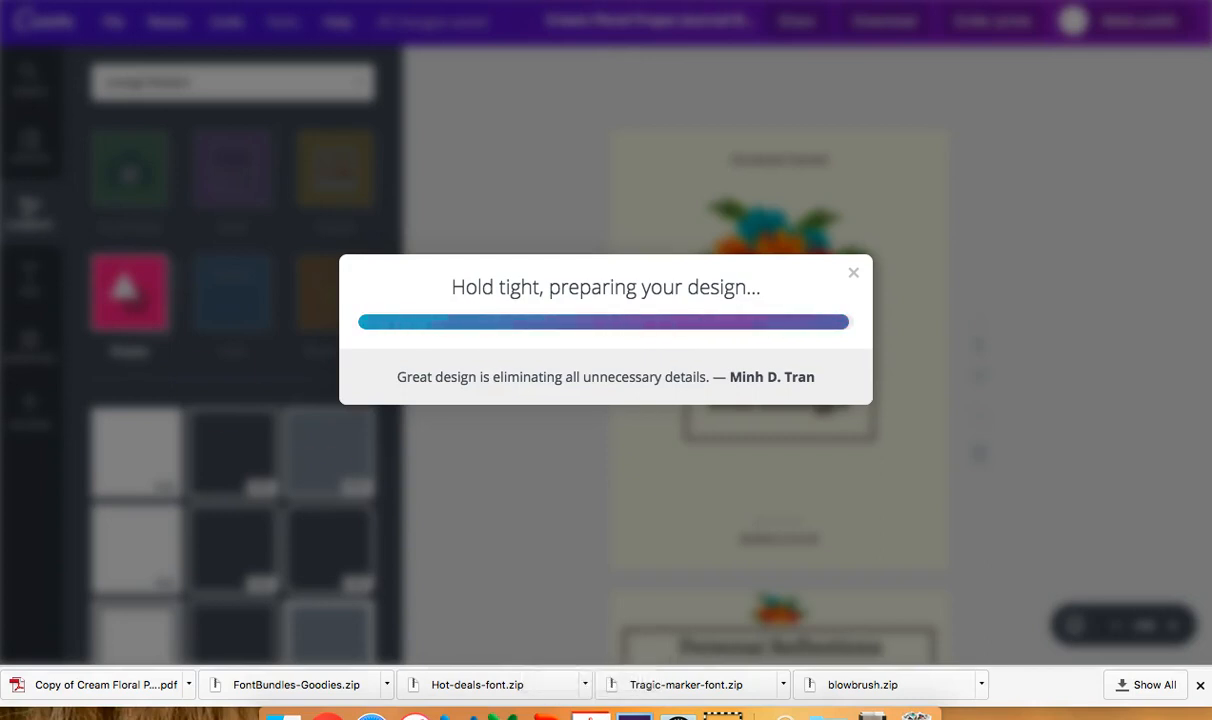
left_click(44, 0)
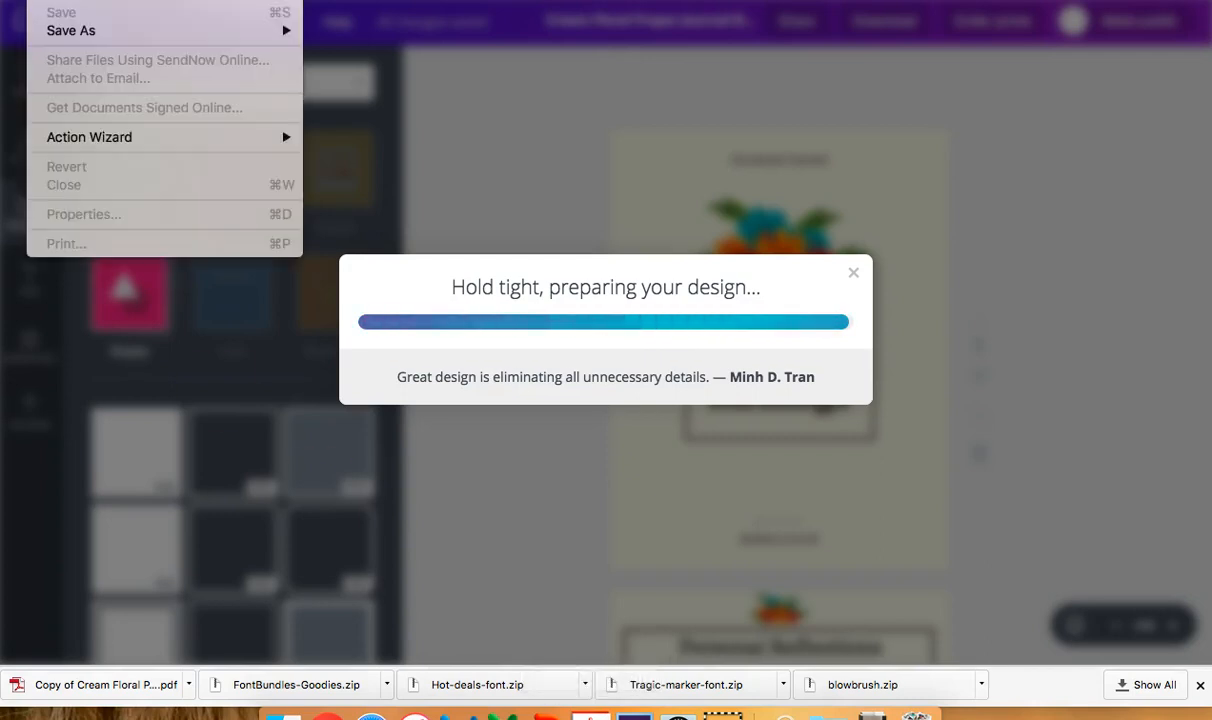
mouse_move(5, 0)
- Open Copy of Cream Floral Prayer Journal Book Cover.pdf from Downloads and fit one full page
left_click(44, 0)
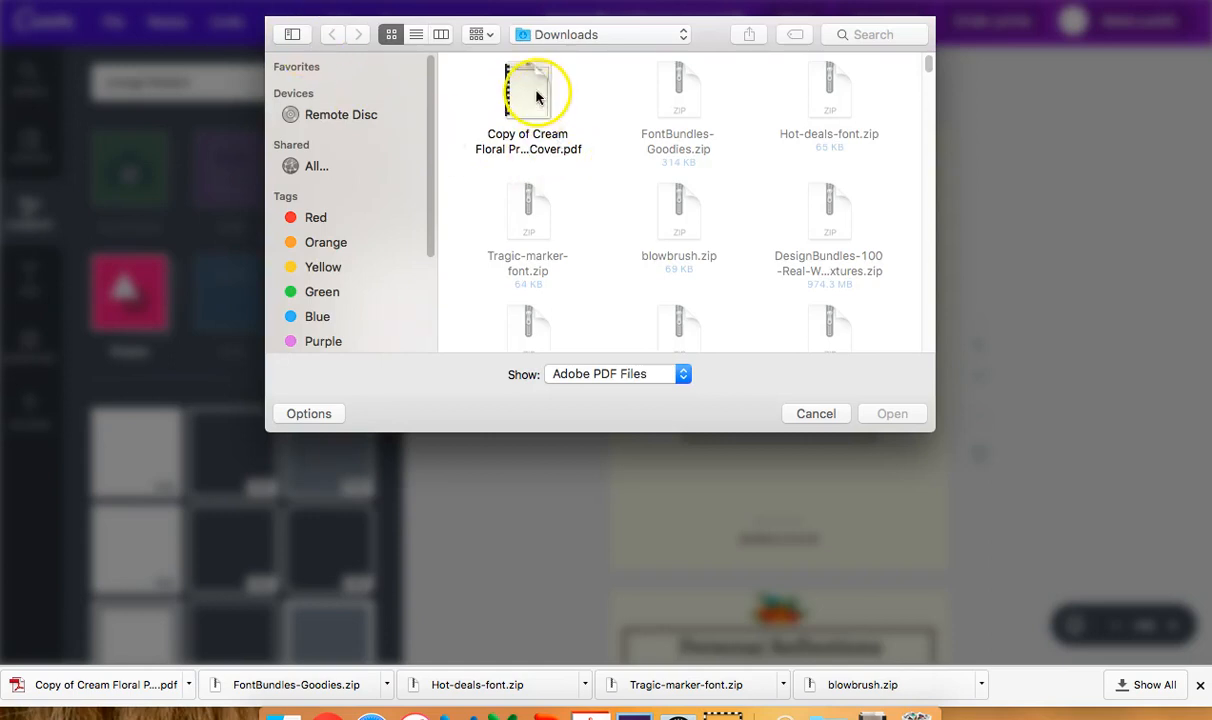
left_click(536, 96)
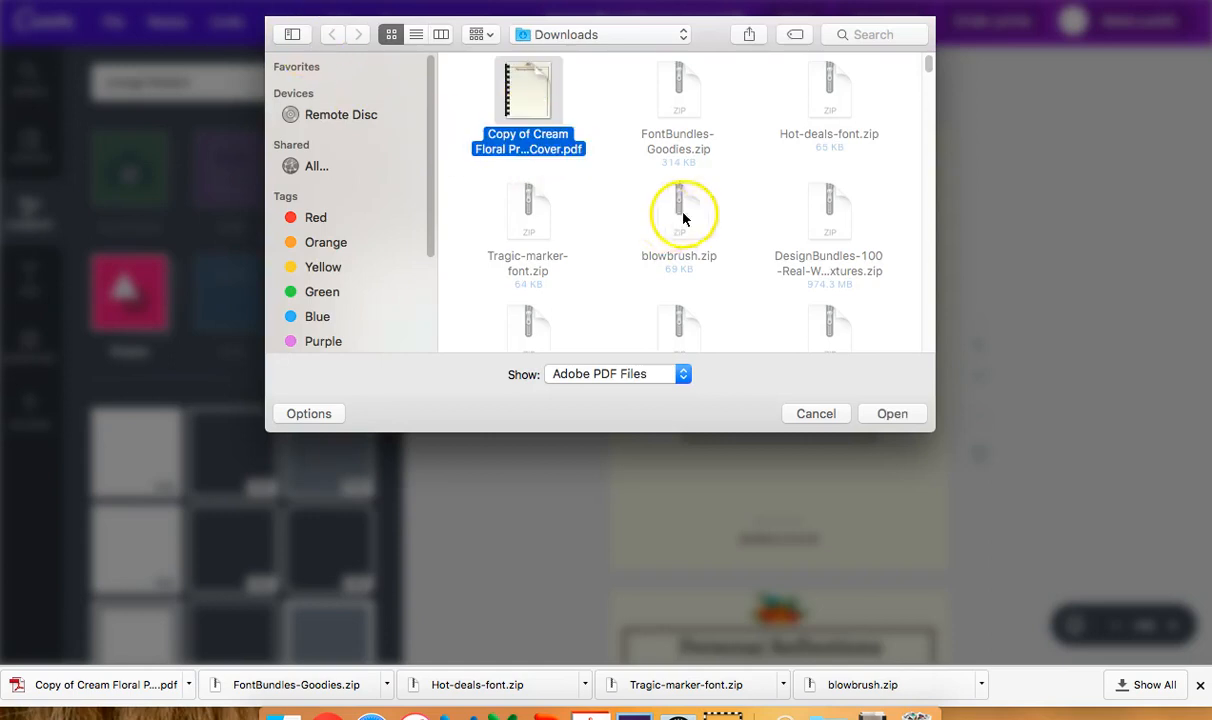
key("Return")
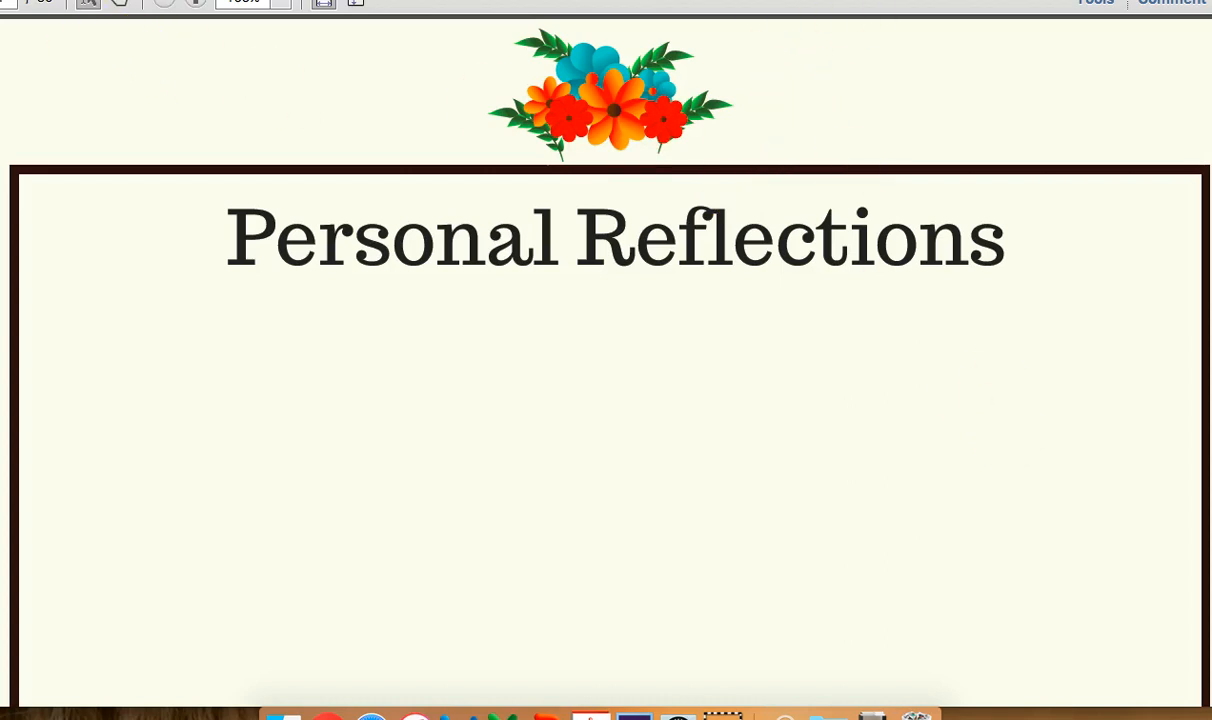
key("super+l")
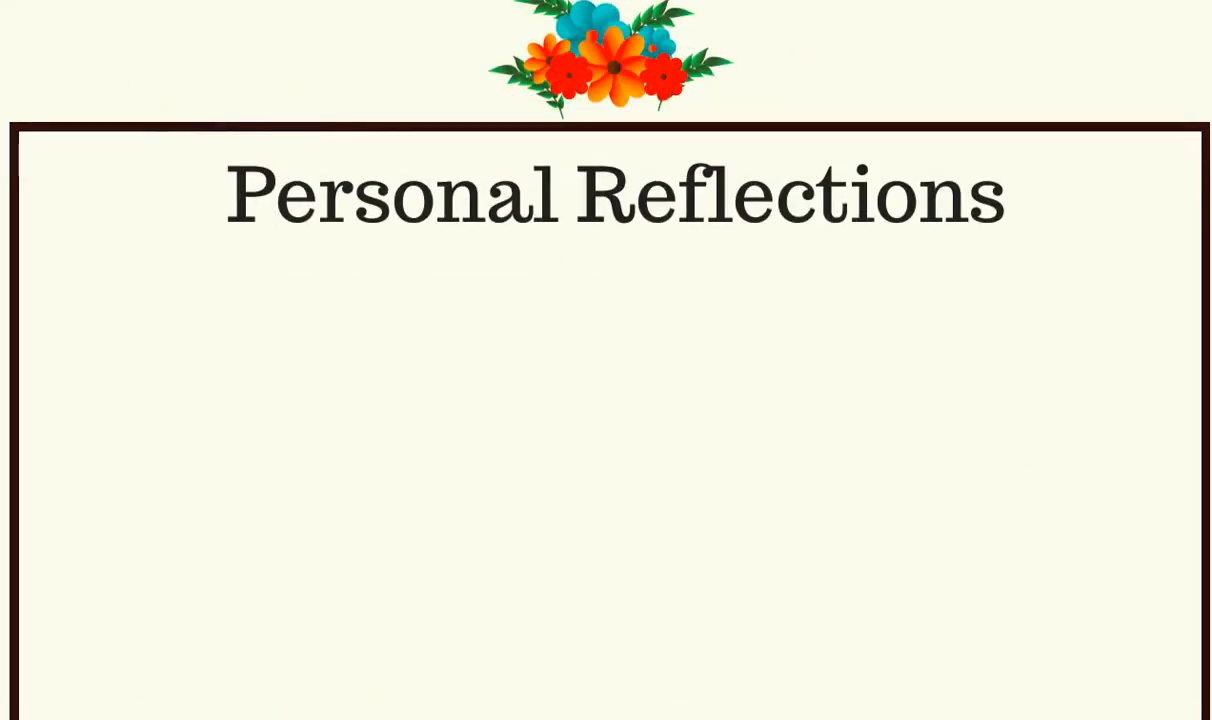
key("Escape")
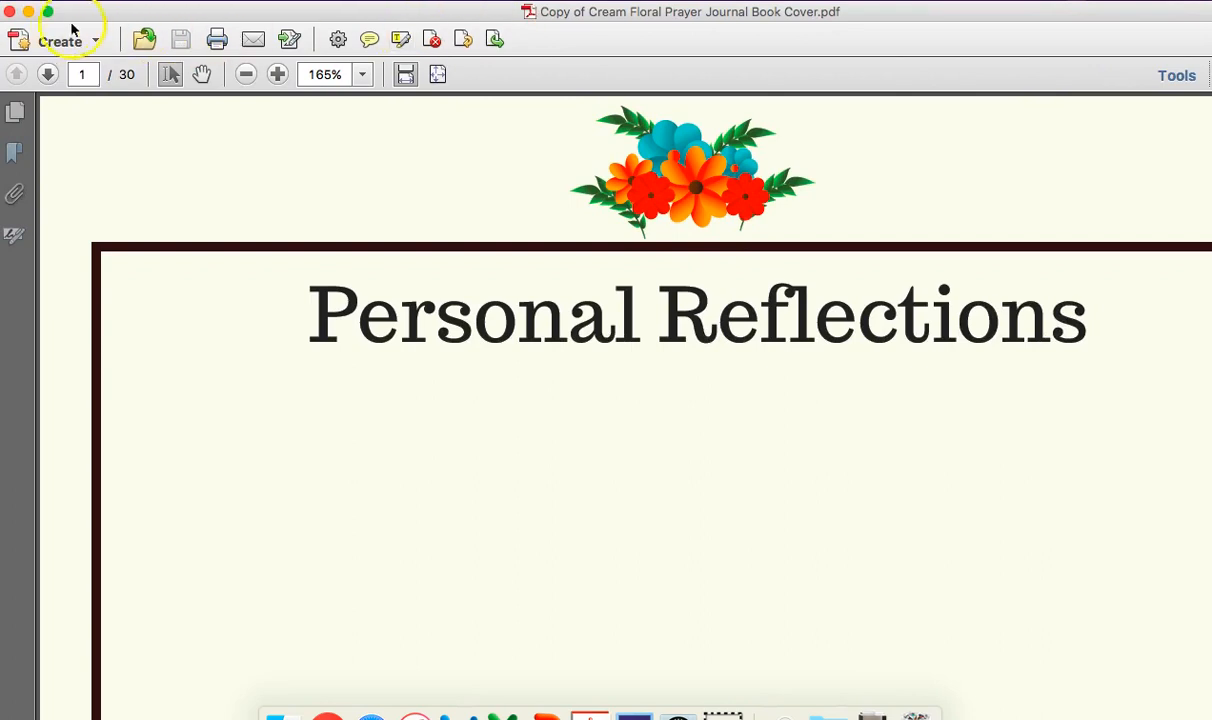
left_click_drag(962, 17, 961, 19)
left_click(436, 76)
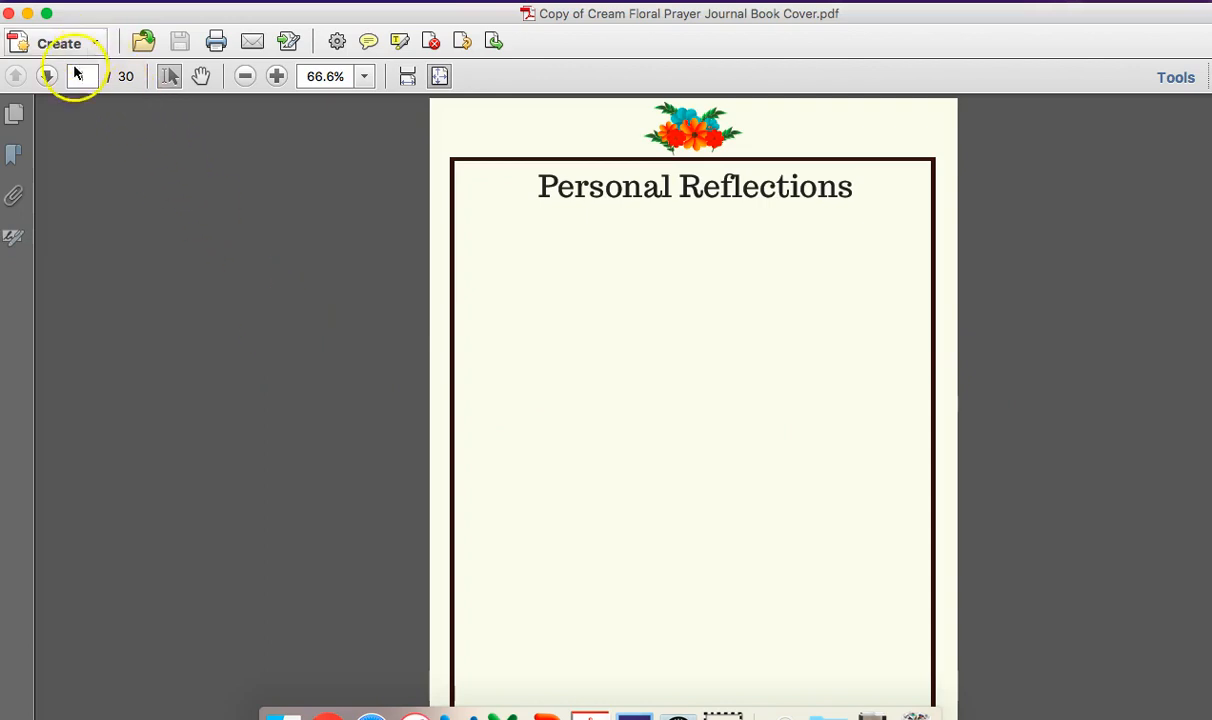
- From the page thumbnails, insert Cream Floral Prayer Journal Book Cover.pdf before page 1
left_click(18, 116)
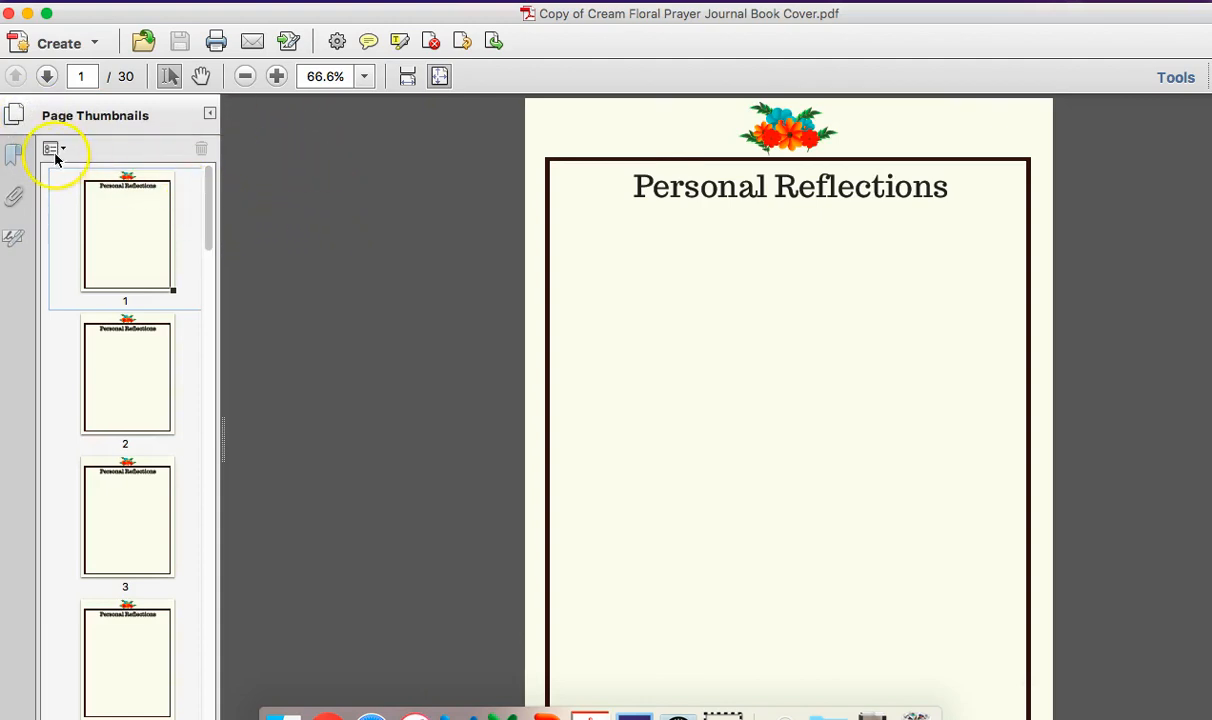
left_click(55, 150)
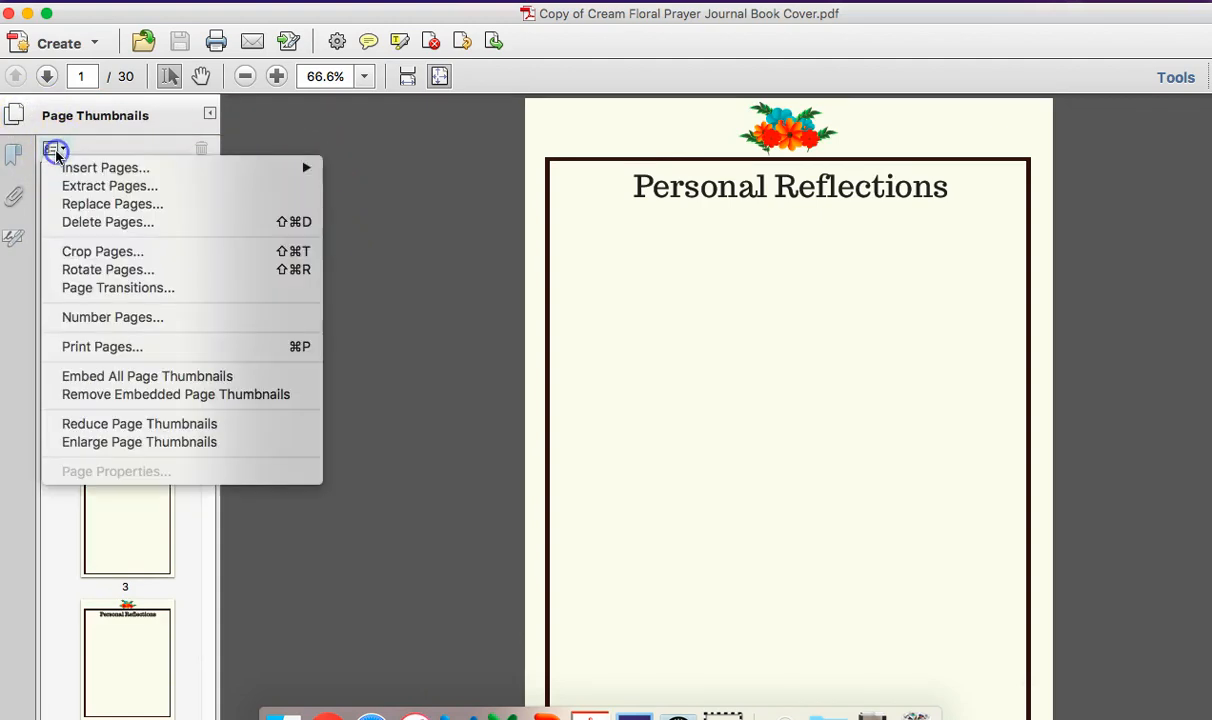
mouse_move(76, 168)
left_click(419, 172)
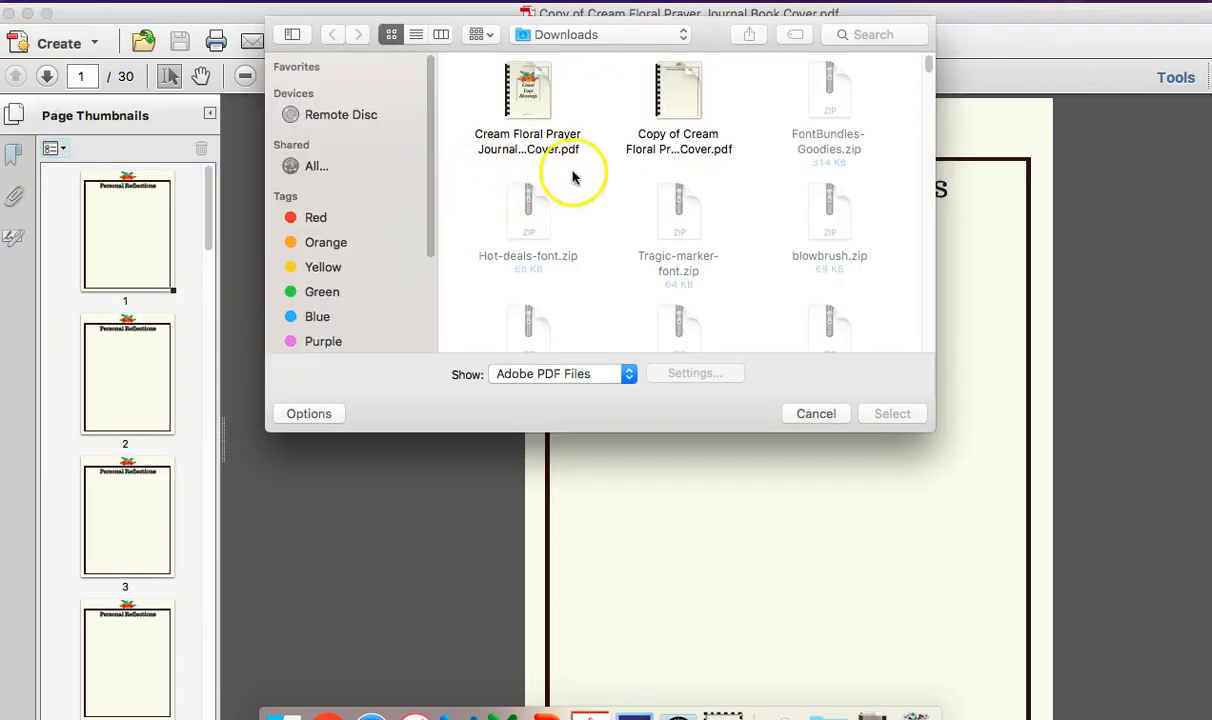
double_click(535, 97)
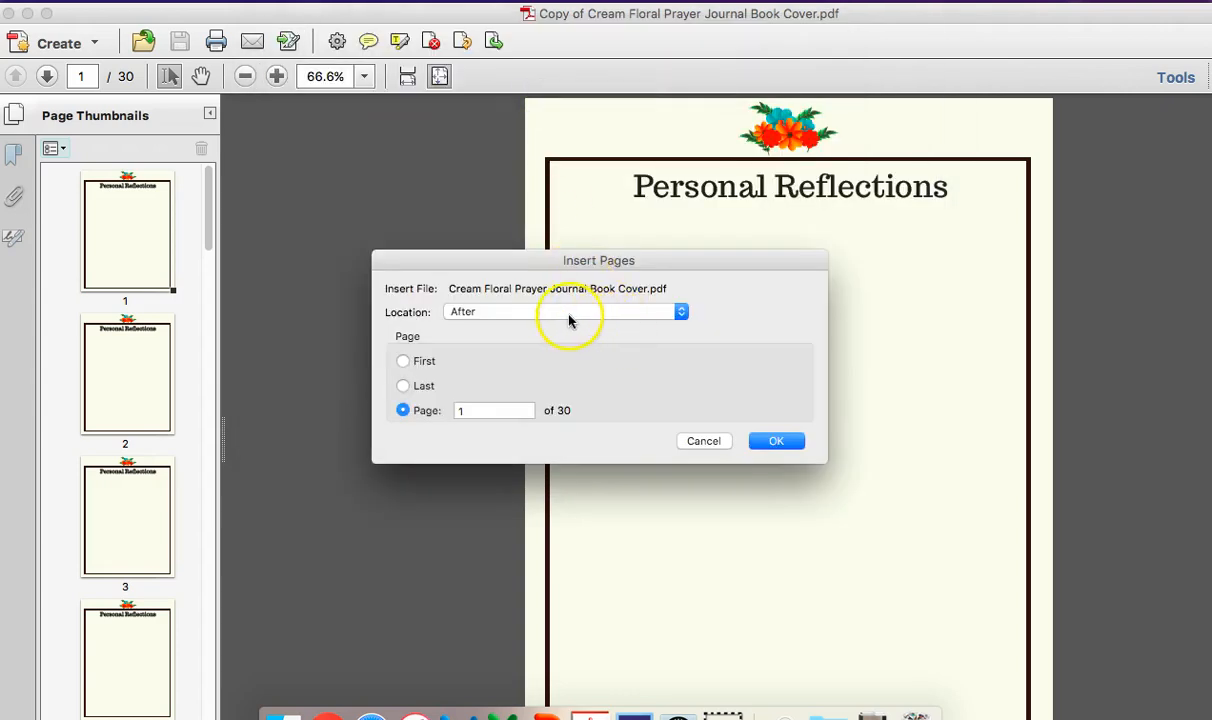
left_click(469, 313)
left_click(472, 328)
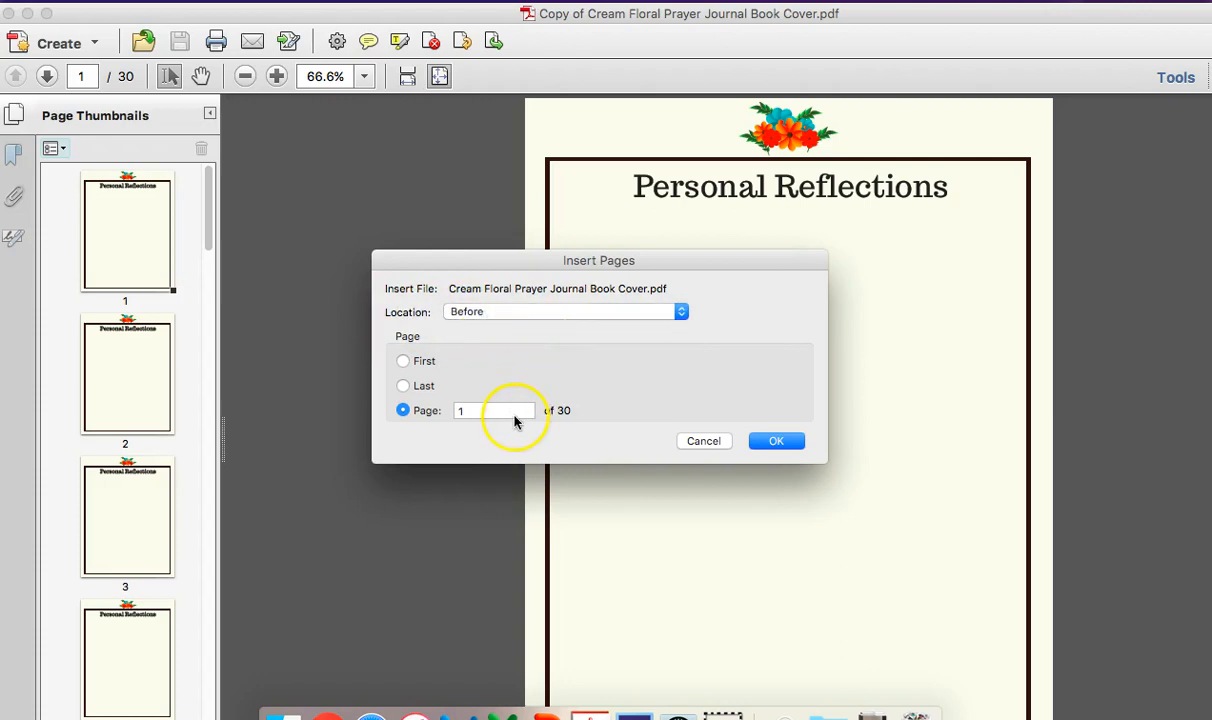
left_click(786, 443)
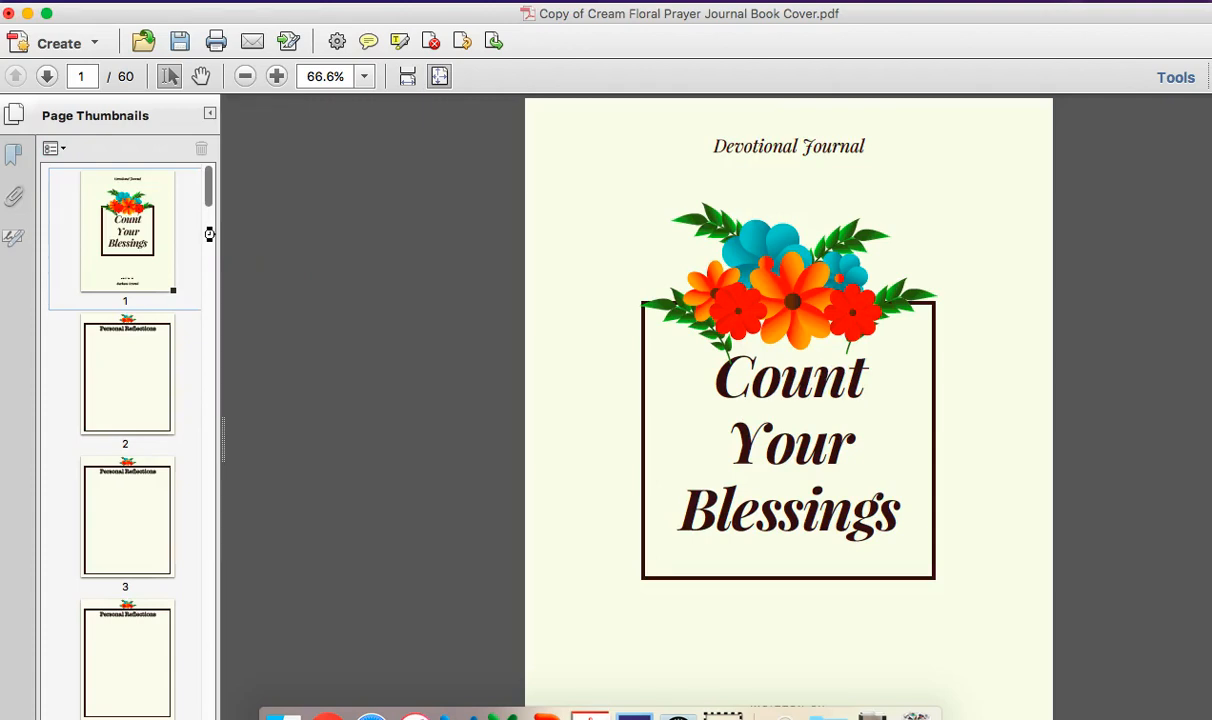
left_click_drag(208, 184, 195, 719)
scroll(127, 420, "down", 5)
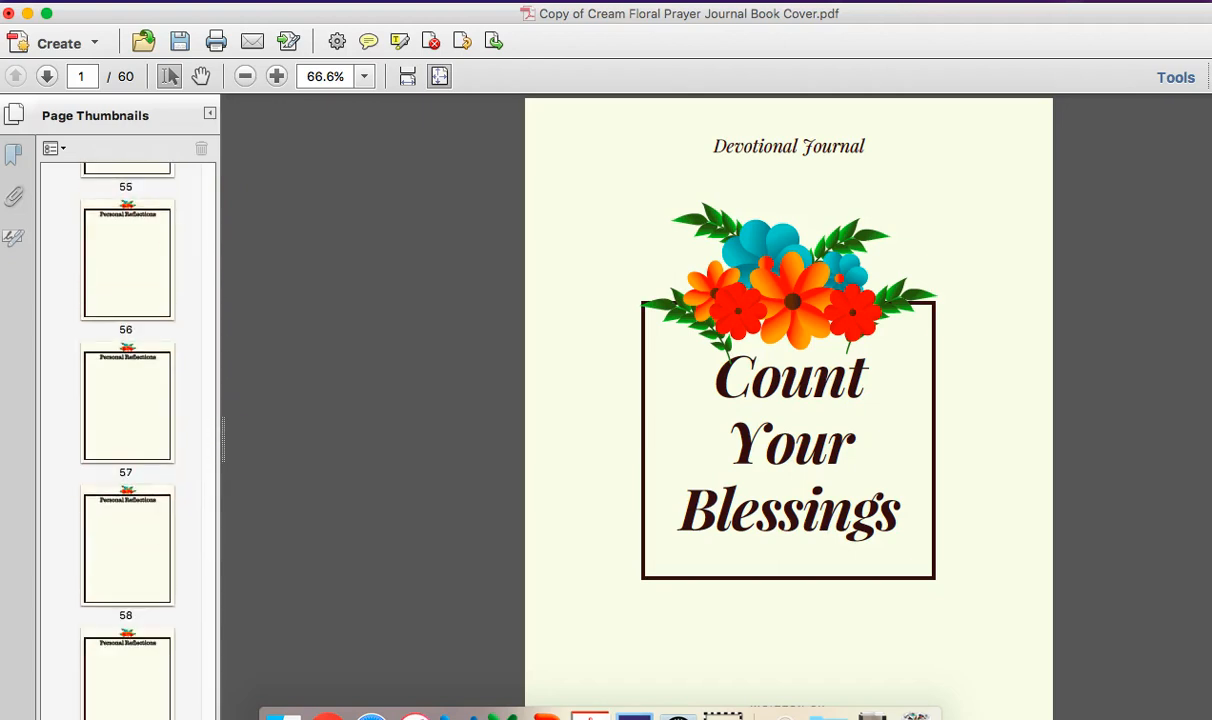
scroll(127, 420, "down", 3)
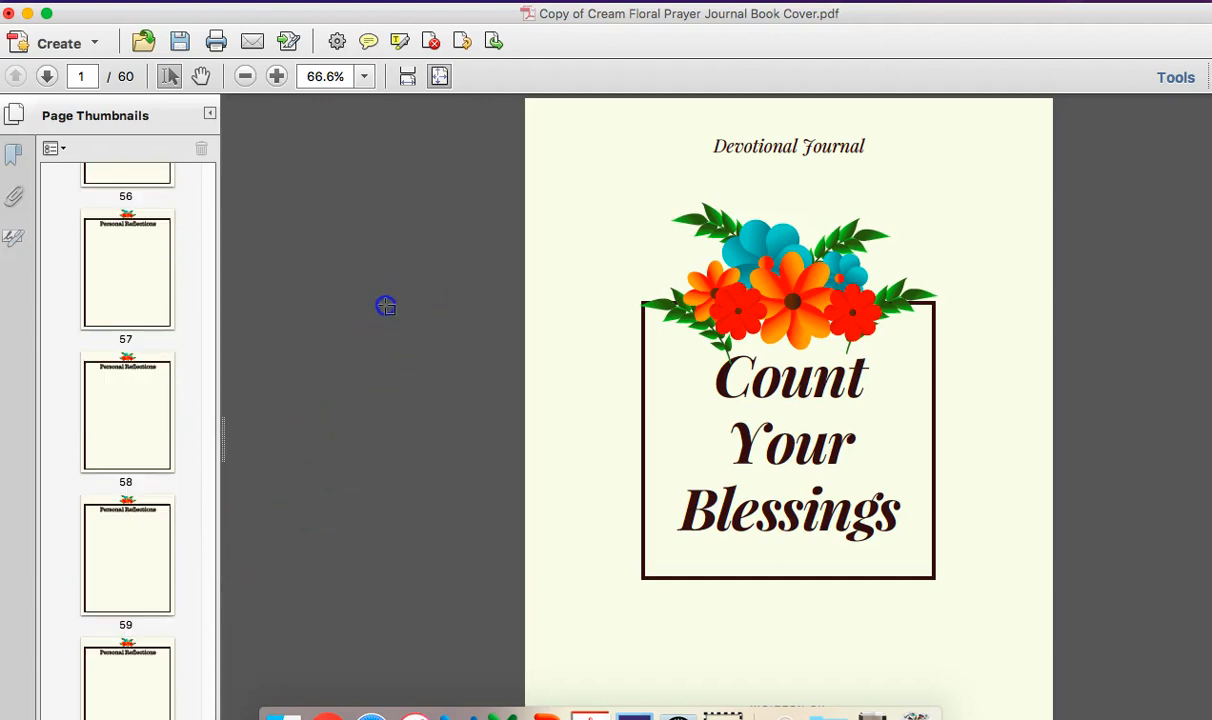
mouse_move(574, 15)
left_mouse_down()
mouse_move(590, 0)
mouse_move(577, 14)
left_mouse_up()
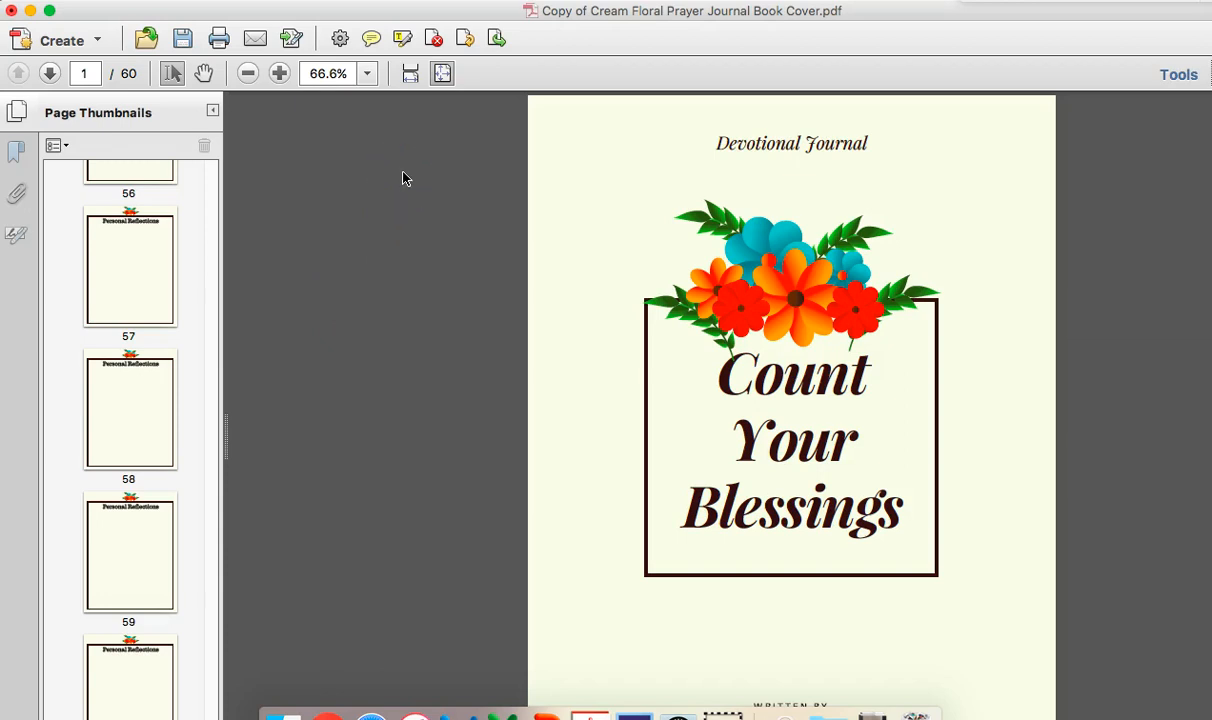
- Fit the cover page in Acrobat's view, then close Canva's download window
left_click(410, 72)
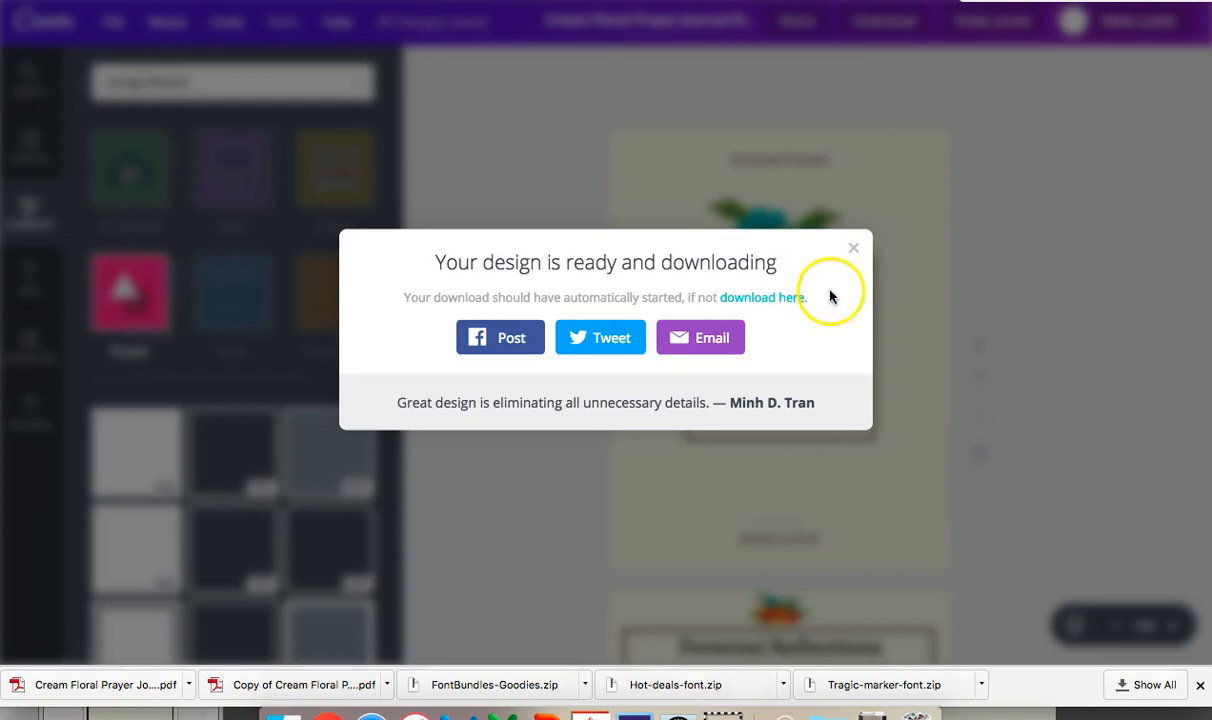
left_click(853, 248)
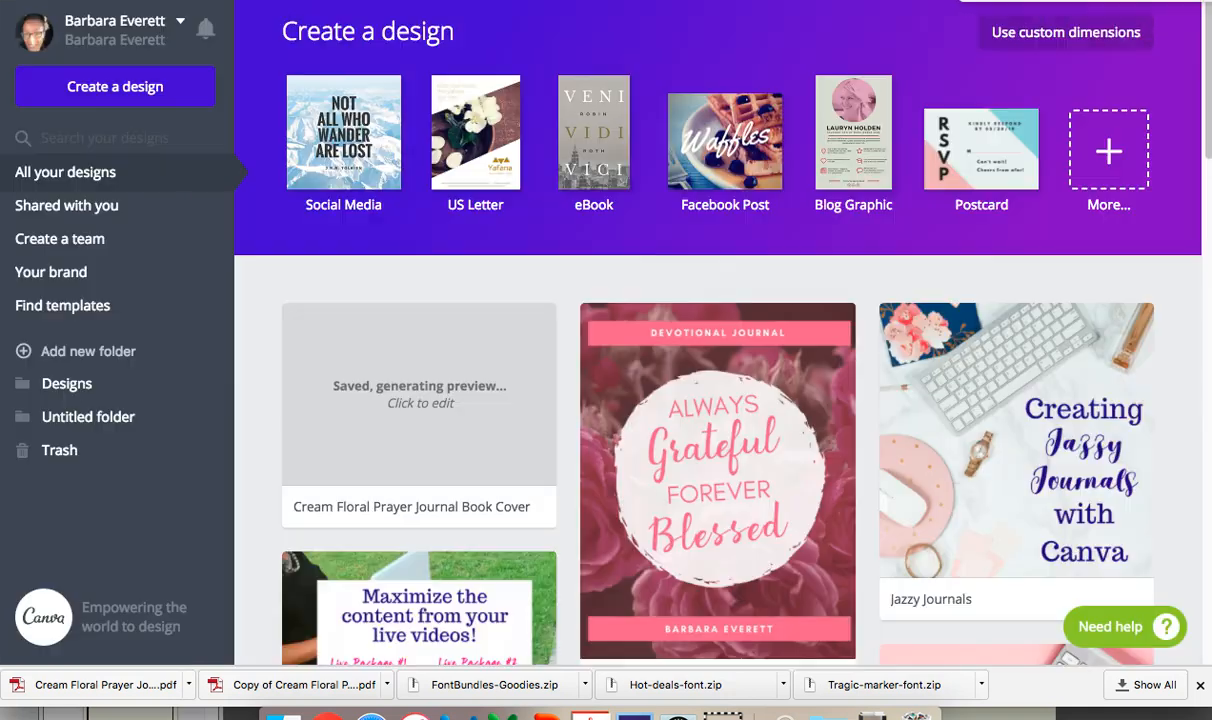
scroll(600, 379, "down", 5)
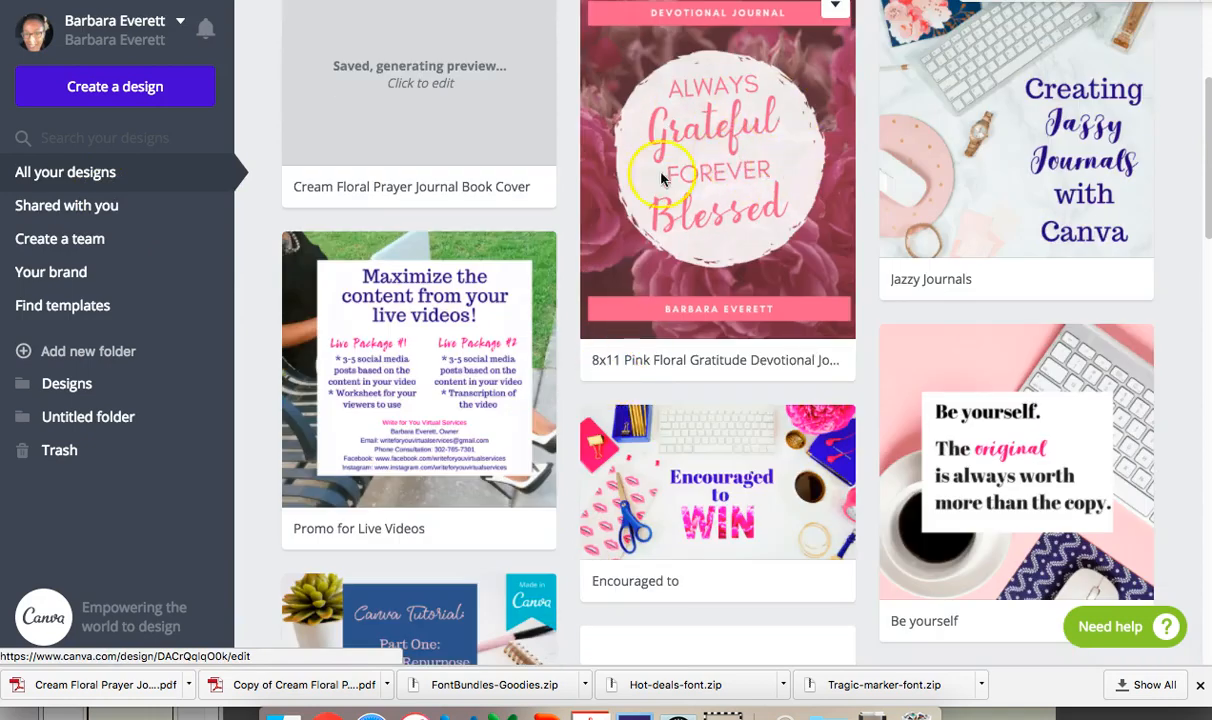
scroll(717, 152, "down", 6)
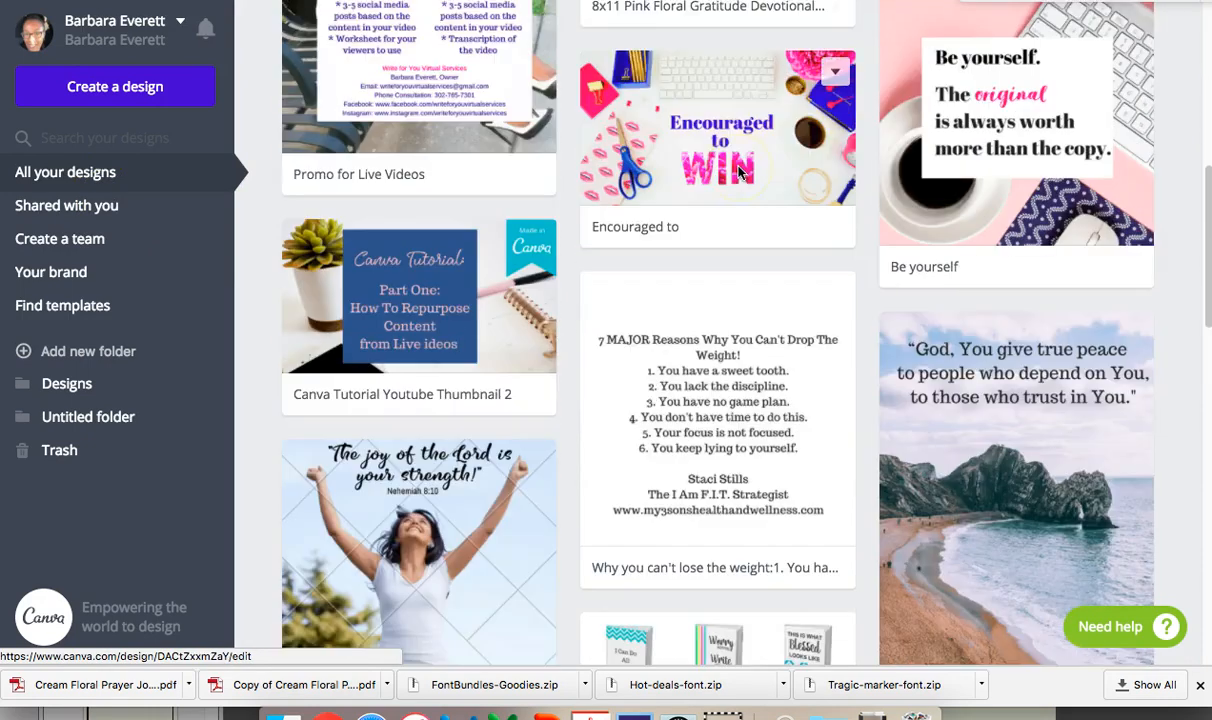
scroll(738, 176, "down", 1)
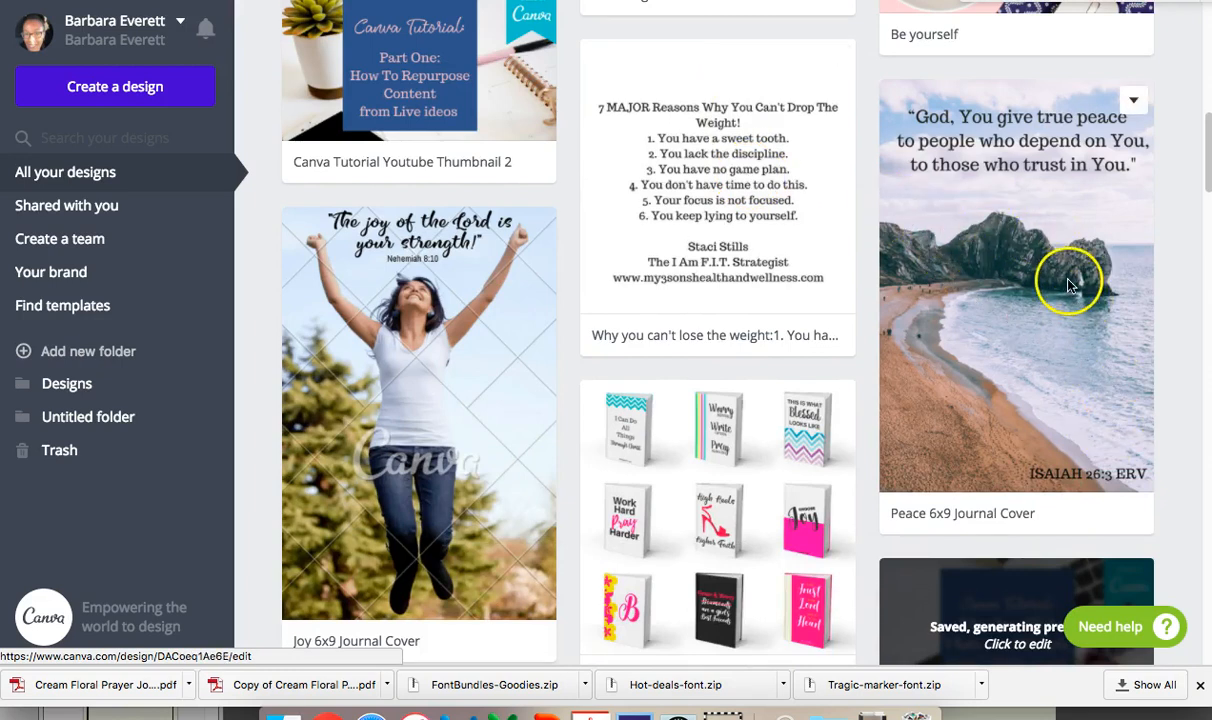
scroll(1066, 280, "down", 1)
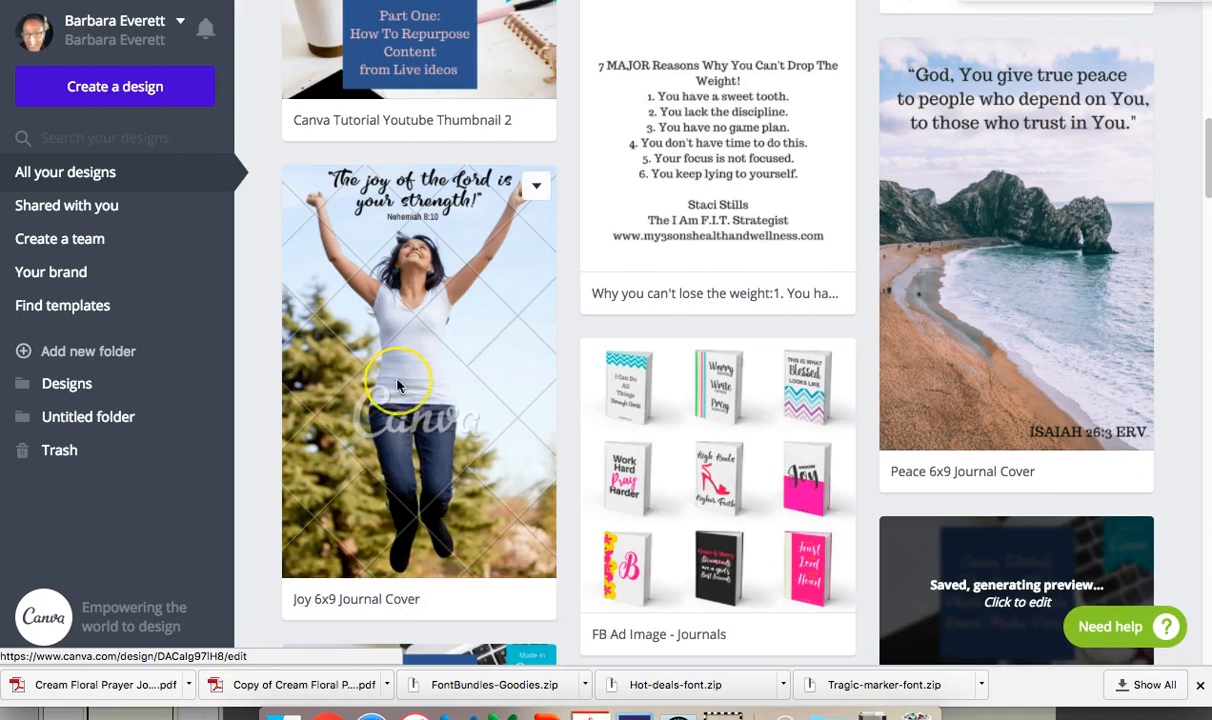
scroll(397, 385, "down", 3)
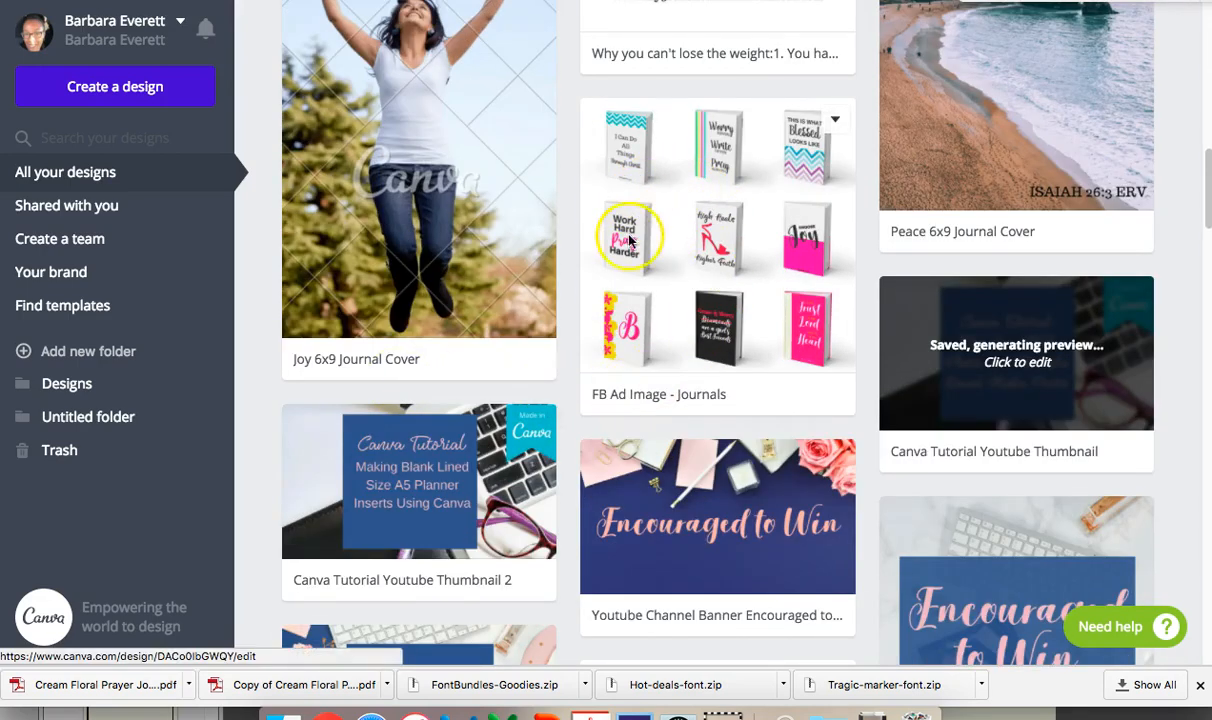
scroll(749, 305, "down", 4)
scroll(751, 308, "down", 6)
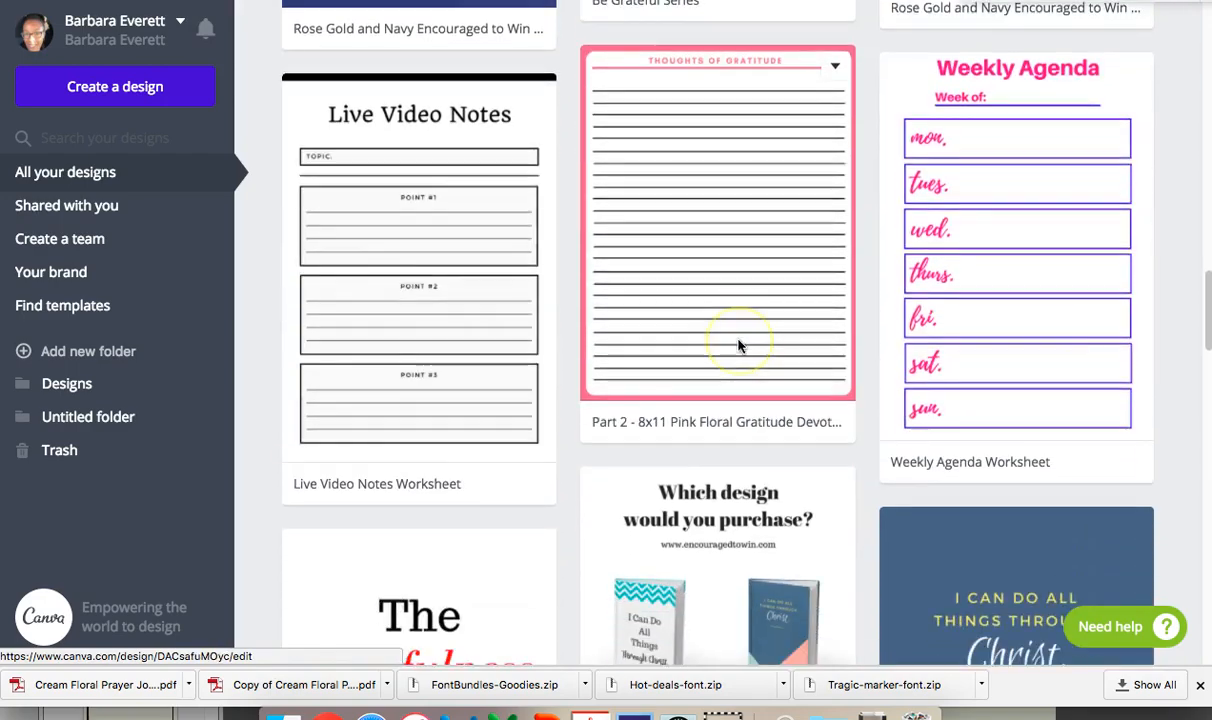
scroll(738, 345, "down", 4)
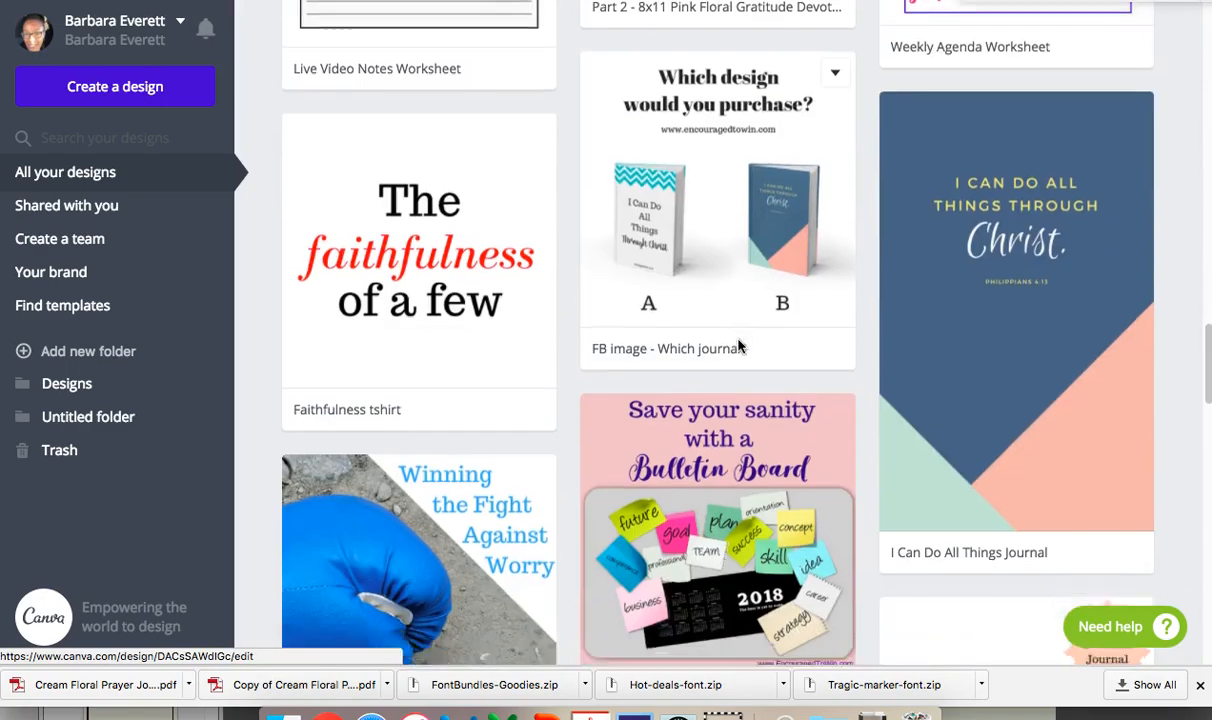
scroll(800, 280, "down", 3)
scroll(985, 165, "up", 3)
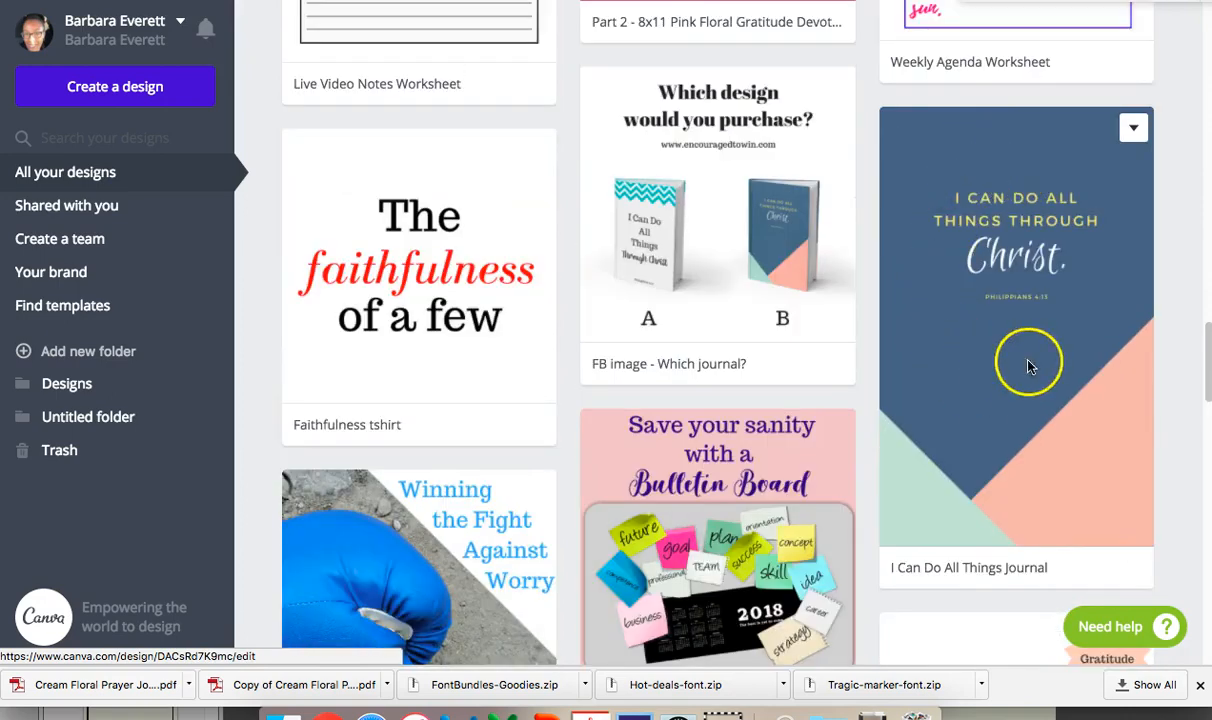
scroll(760, 500, "down", 4)
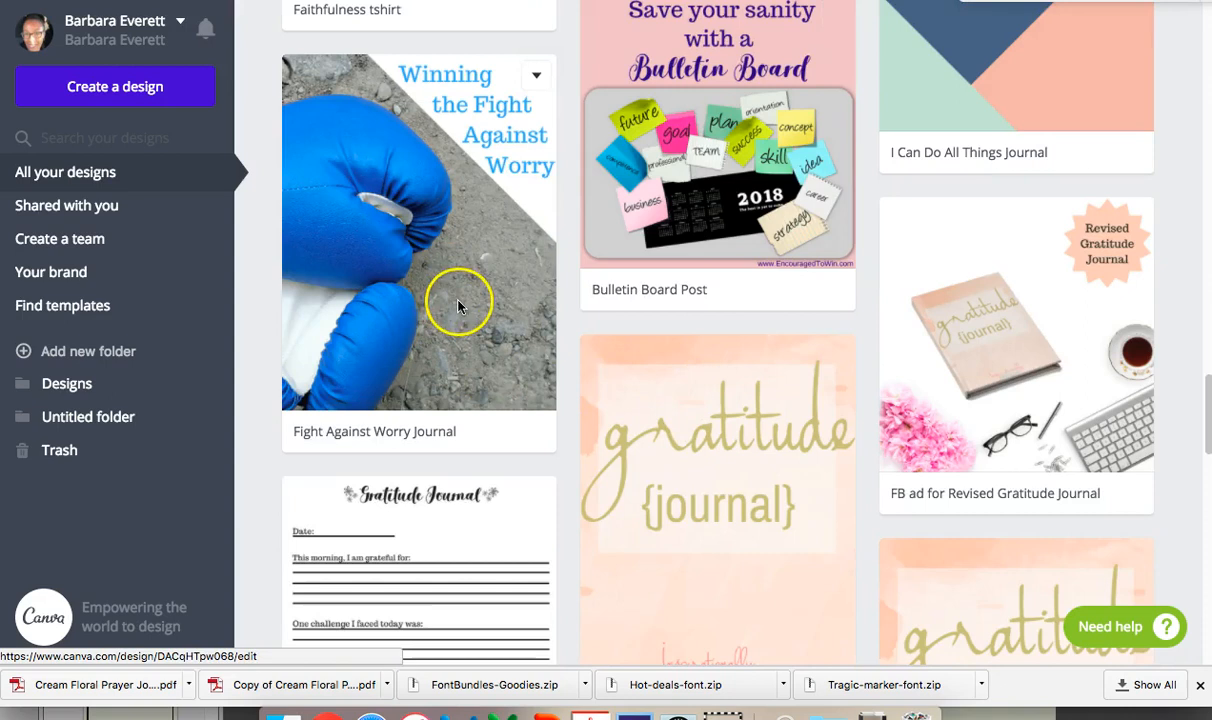
scroll(460, 314, "down", 3)
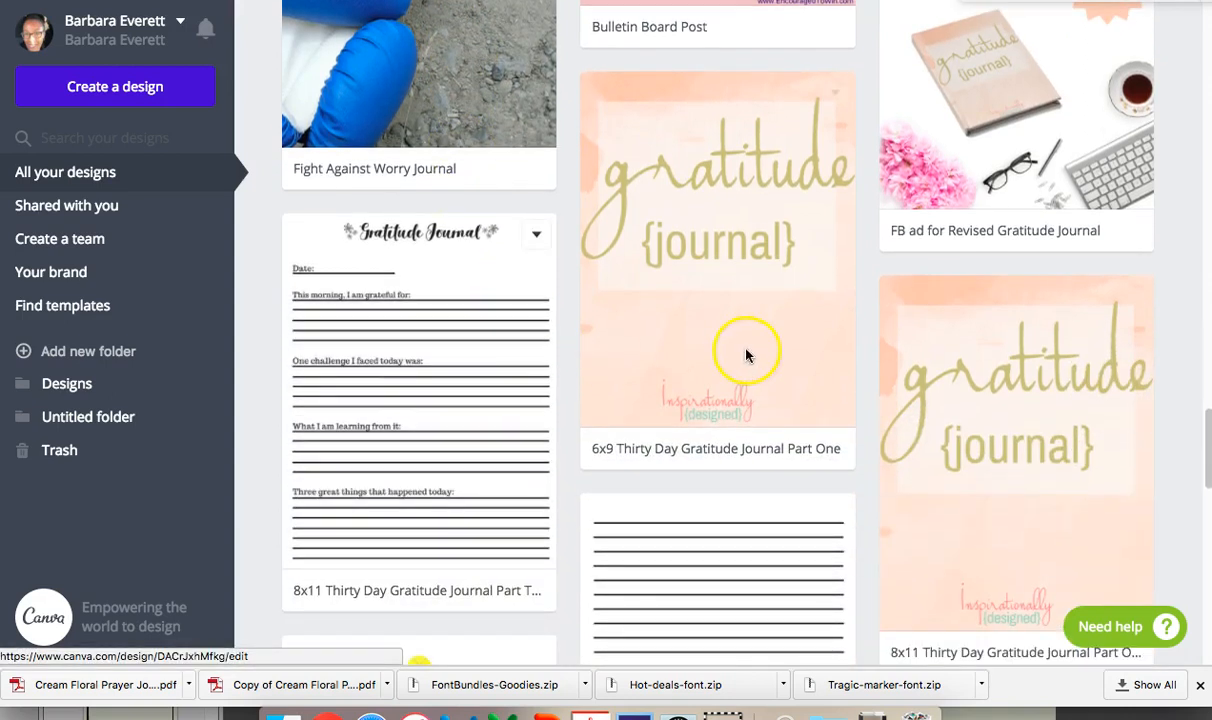
scroll(785, 337, "down", 1)
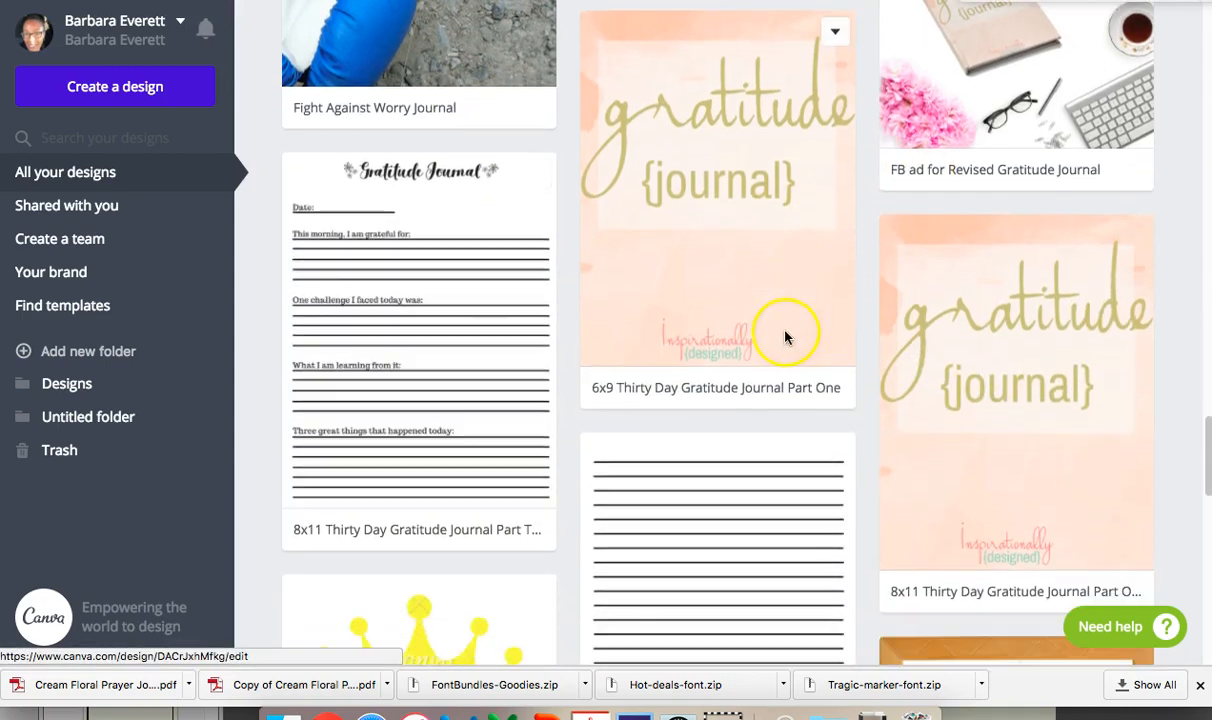
scroll(437, 352, "down", 1)
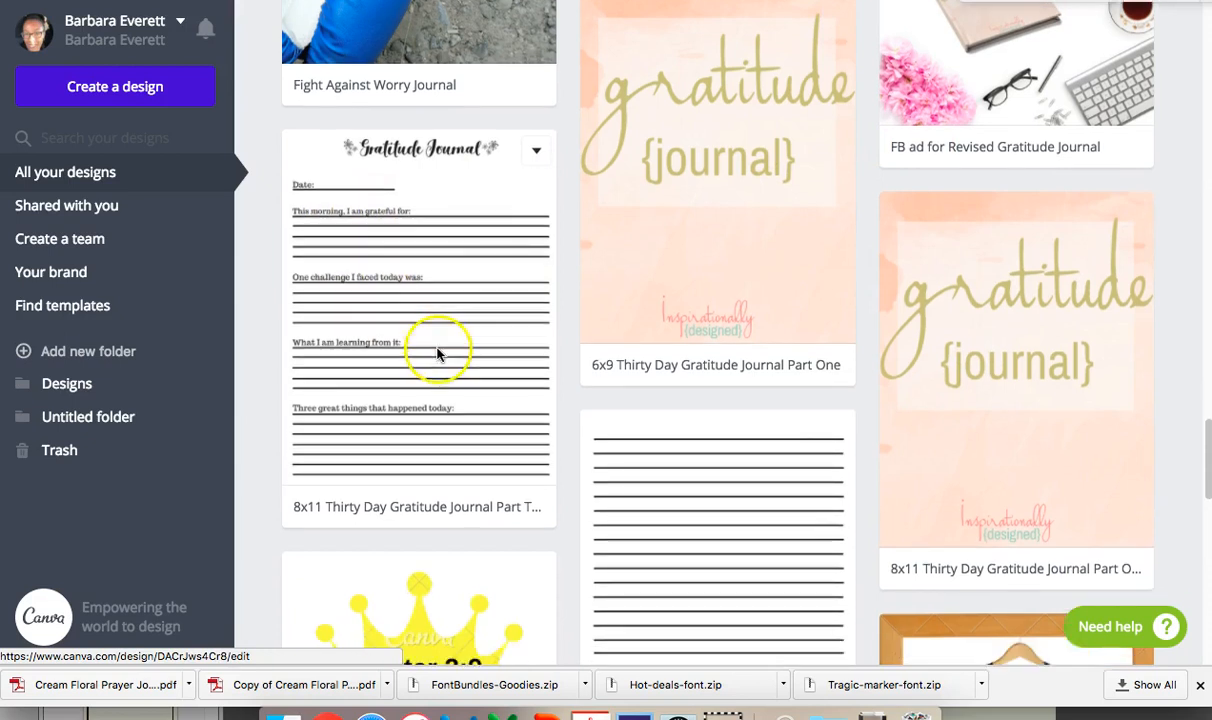
scroll(437, 352, "down", 1)
scroll(757, 423, "down", 2)
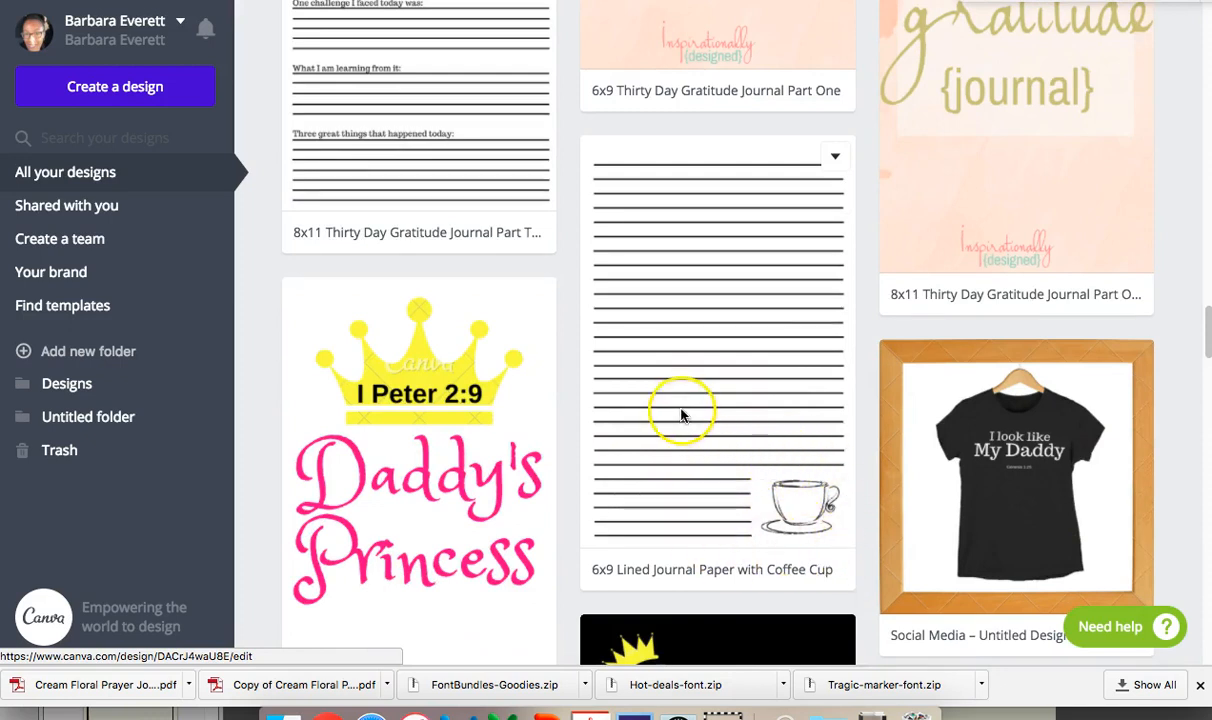
scroll(684, 417, "down", 3)
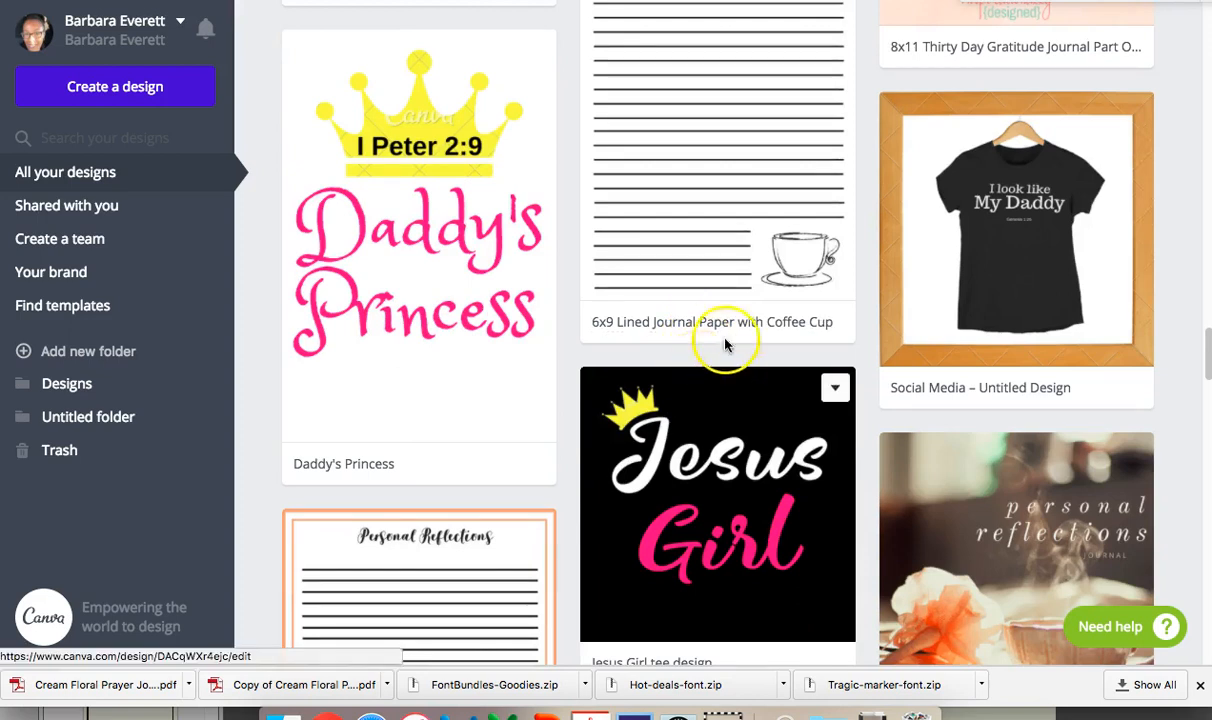
scroll(771, 258, "down", 1)
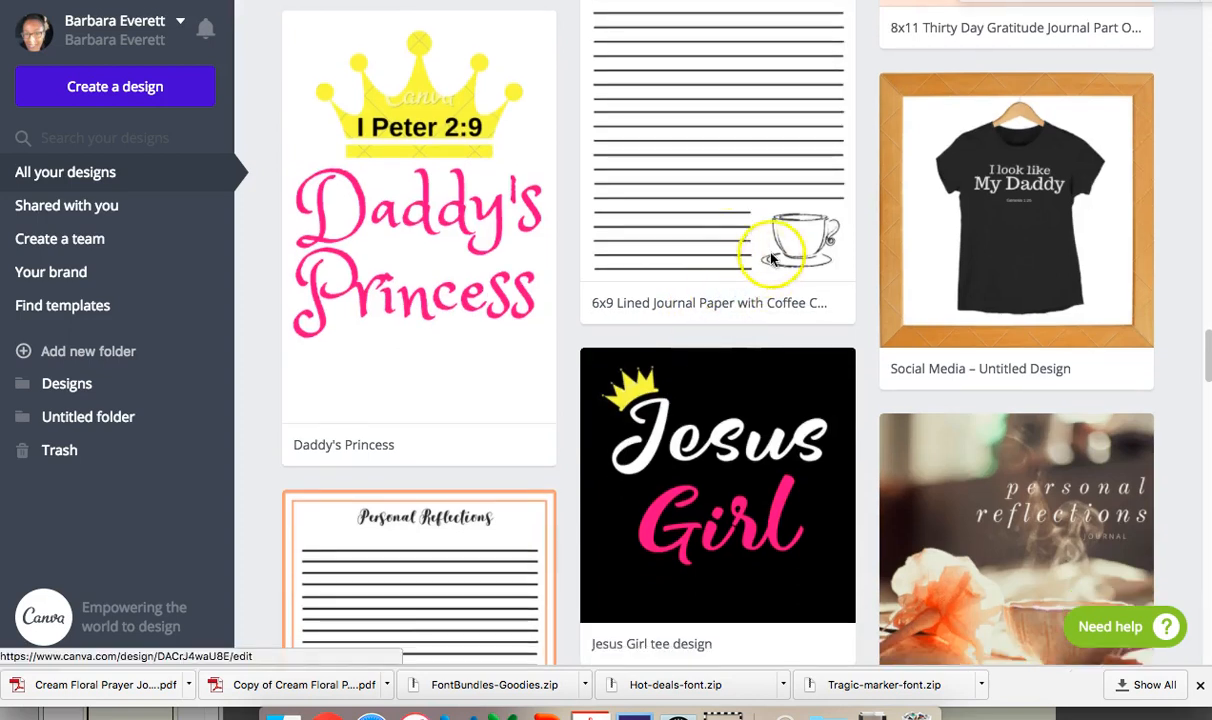
scroll(758, 285, "down", 2)
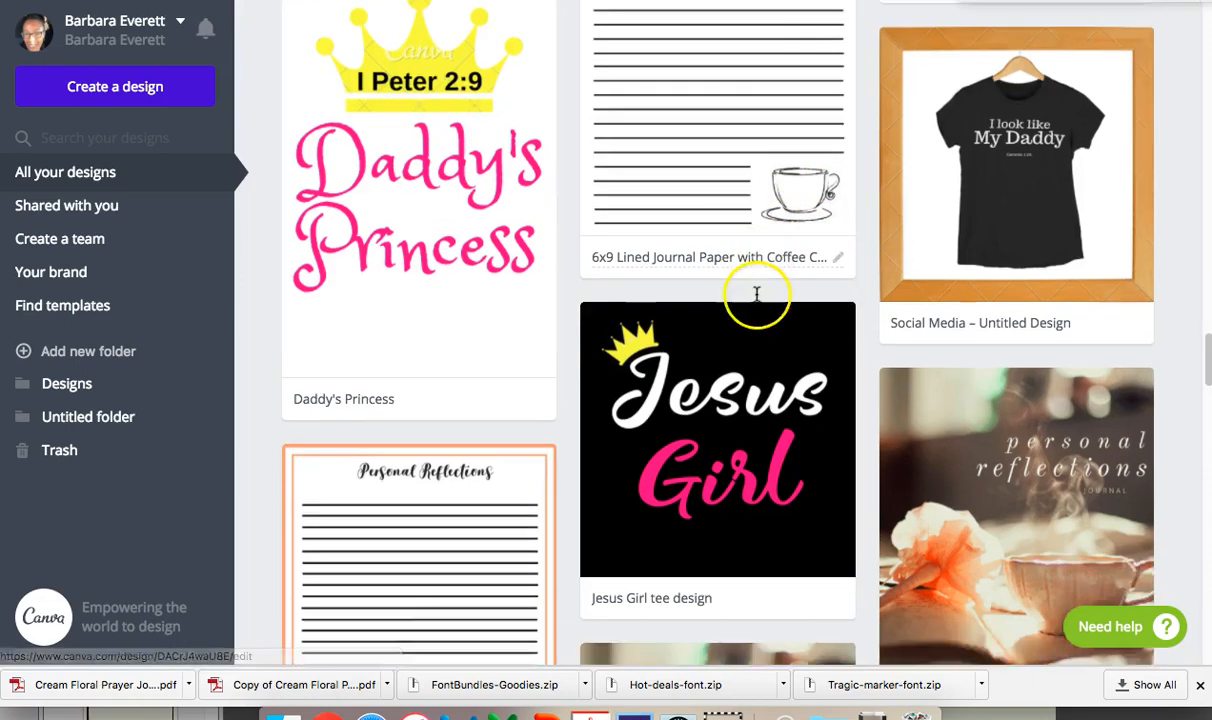
scroll(741, 365, "down", 6)
scroll(741, 338, "up", 2)
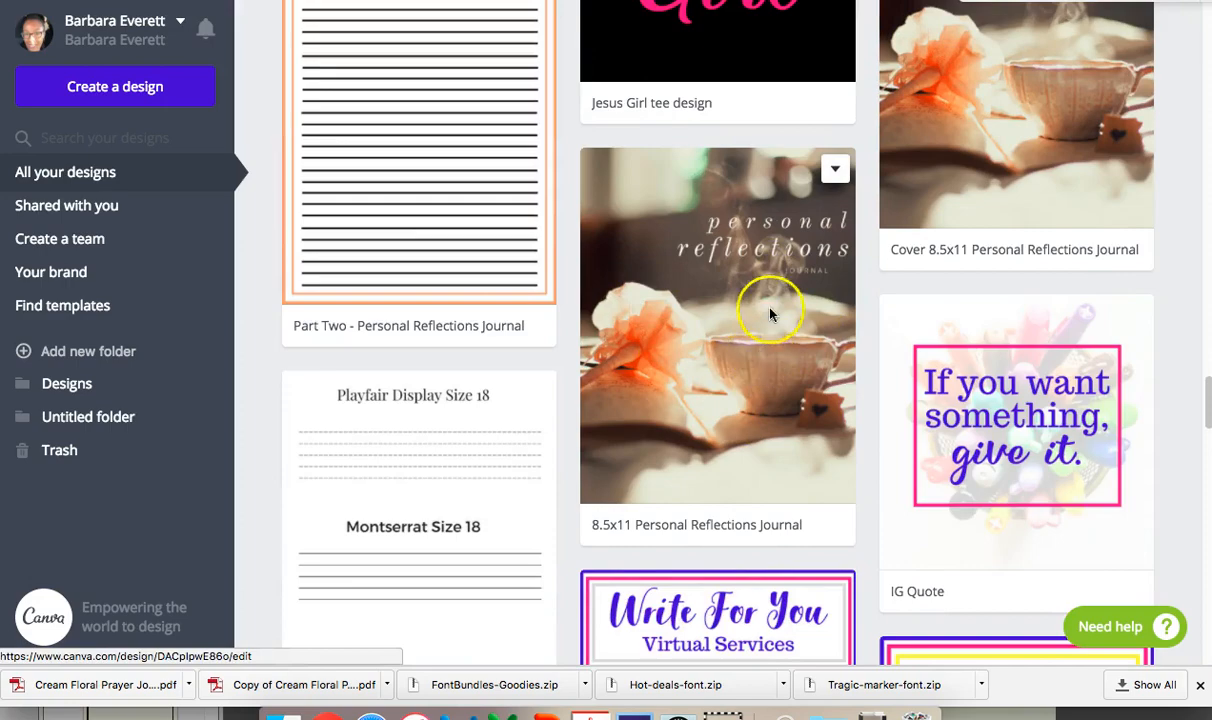
scroll(786, 345, "up", 5)
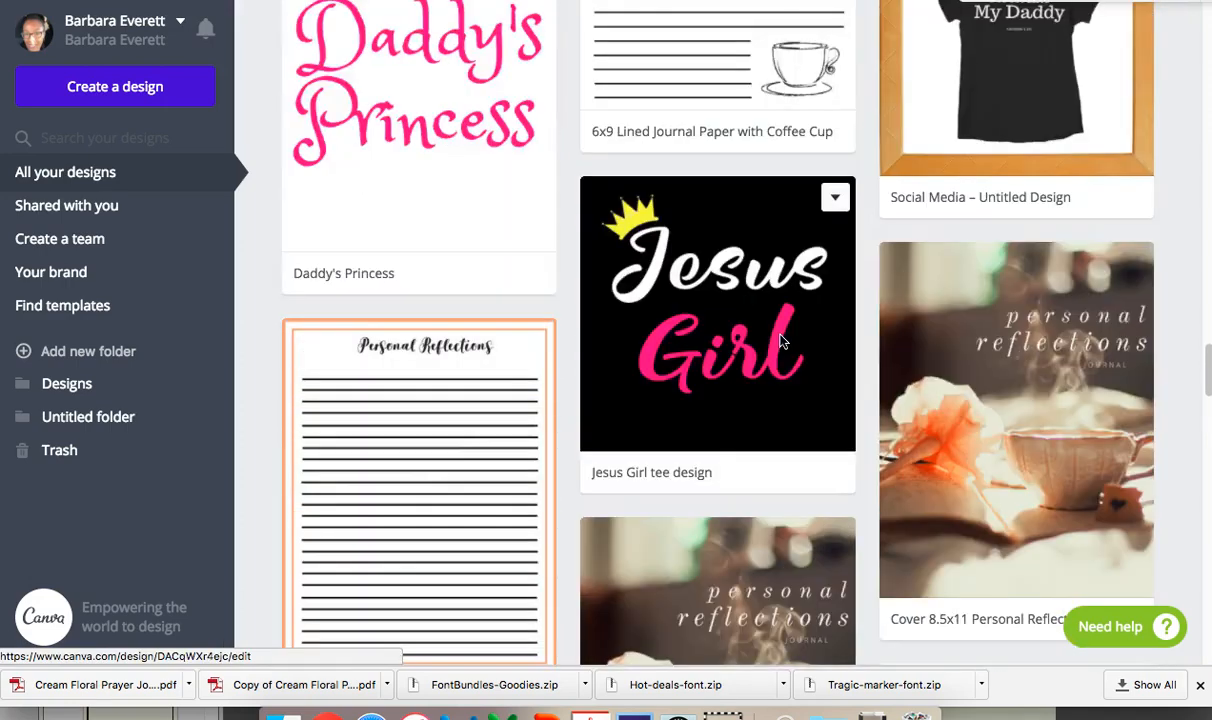
scroll(782, 340, "up", 15)
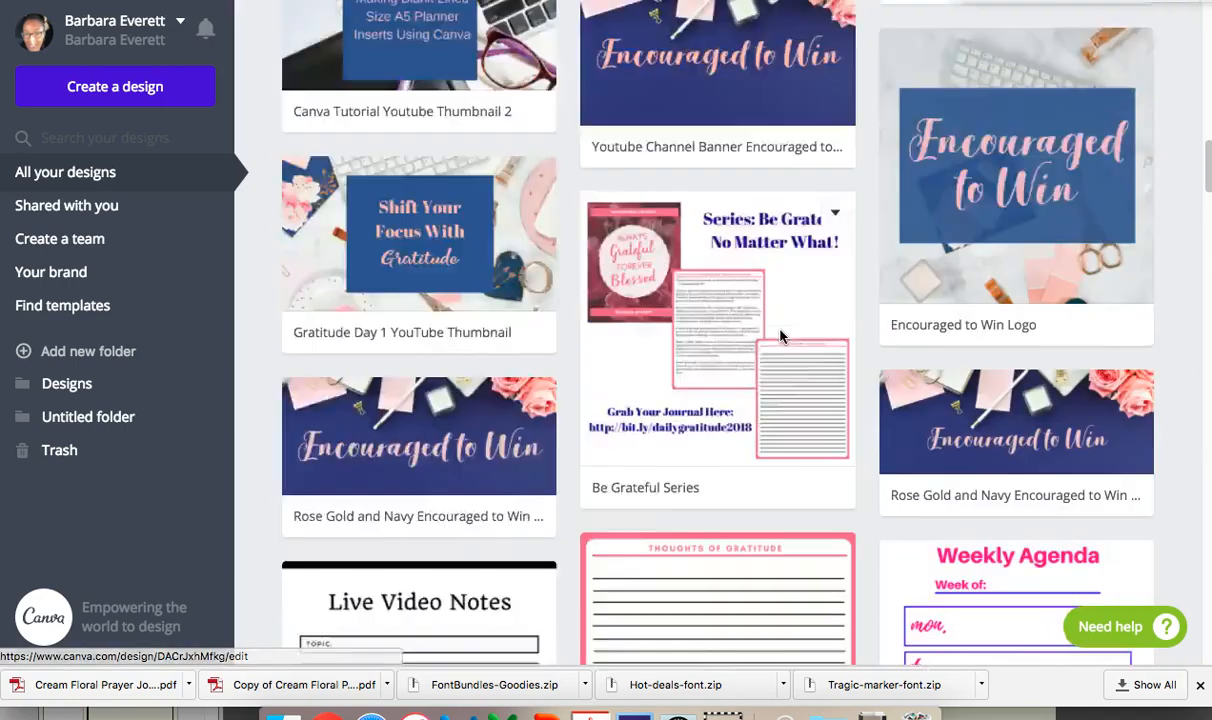
scroll(782, 332, "up", 10)
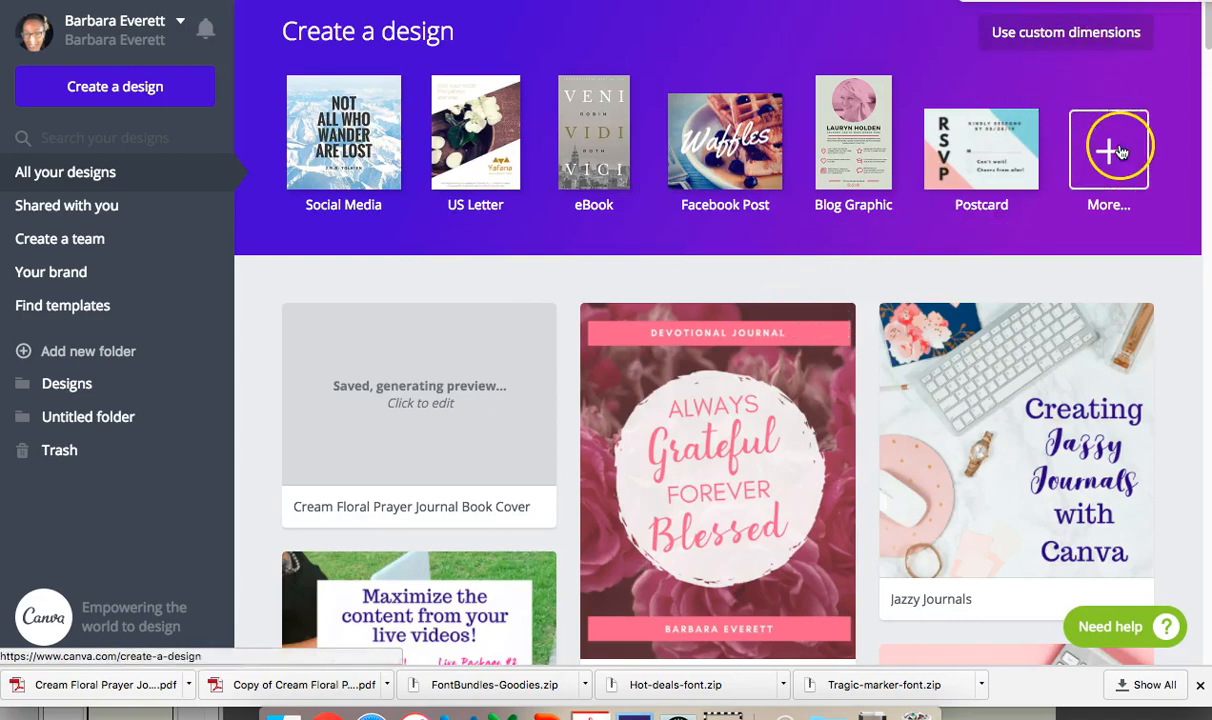